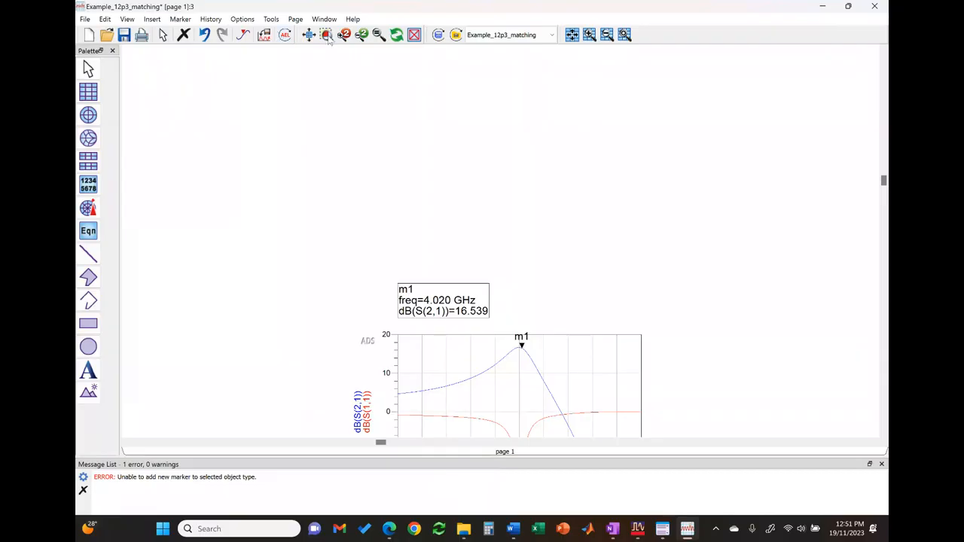
Step: Fit the S-parameter plot to the data display, close that window and return to the Example_12p3_matching schematic
click(309, 35)
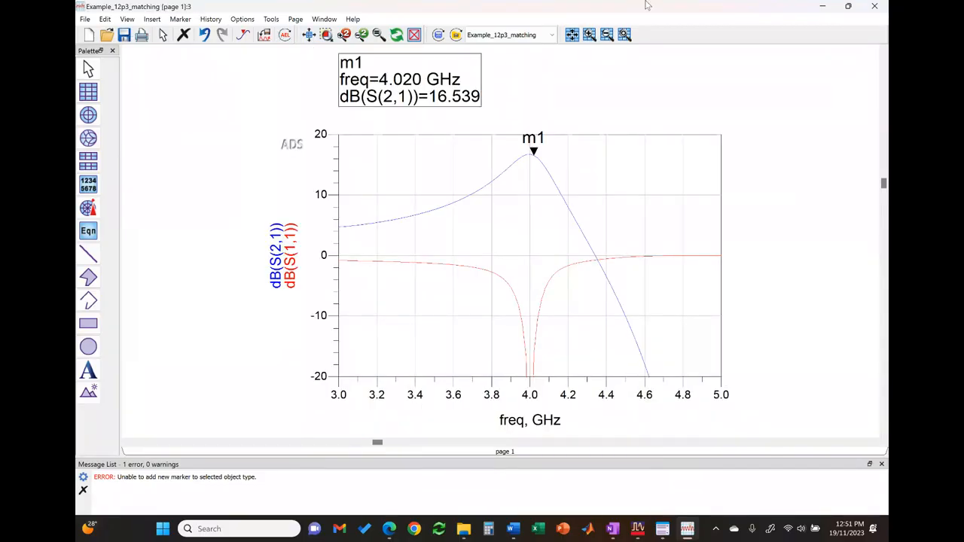
click(875, 6)
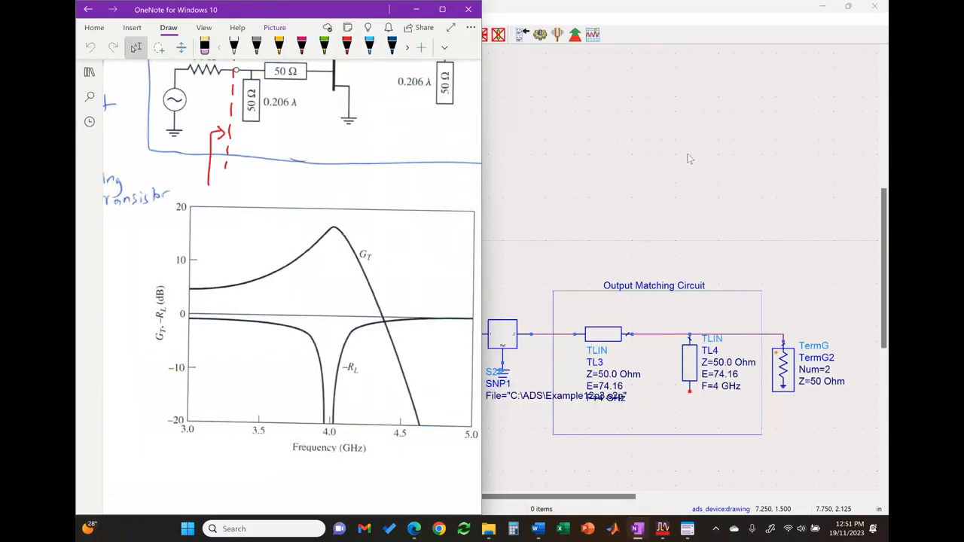
click(635, 209)
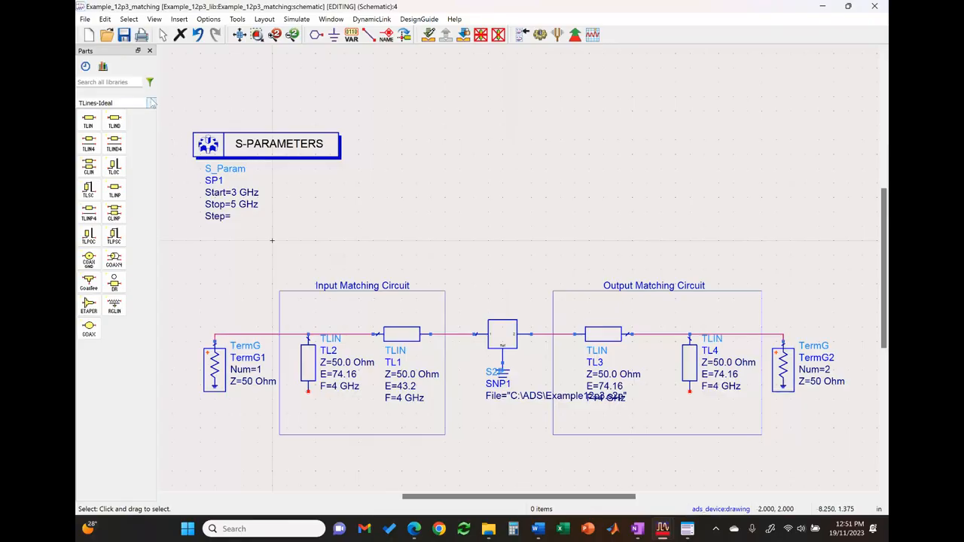
click(402, 334)
click(345, 476)
Step: Save the schematic as a new cell named Example_12p3_OCS in the Example_12p3_lib library
click(84, 18)
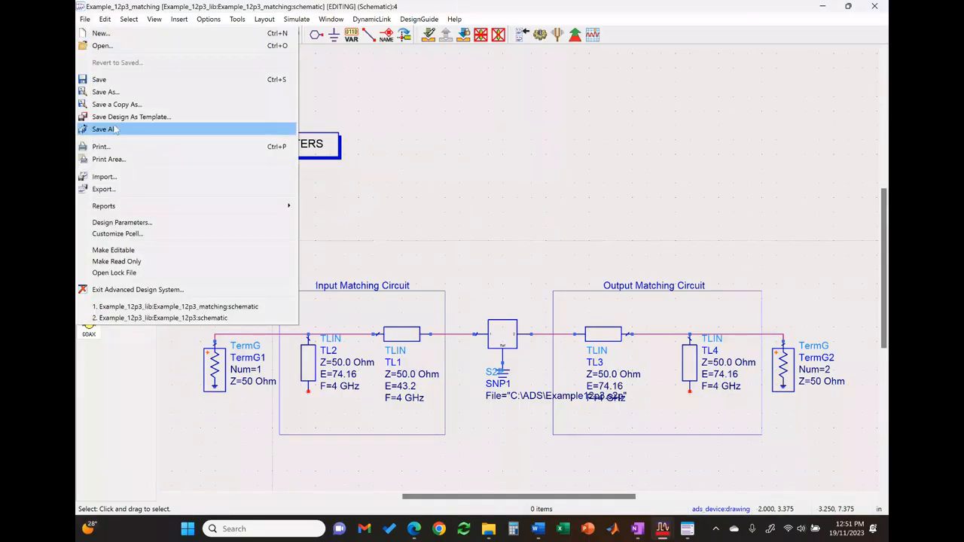
click(113, 92)
key(BackSpace)
key(BackSpace)
key(BackSpace)
key(BackSpace)
key(BackSpace)
key(BackSpace)
key(BackSpace)
key(BackSpace)
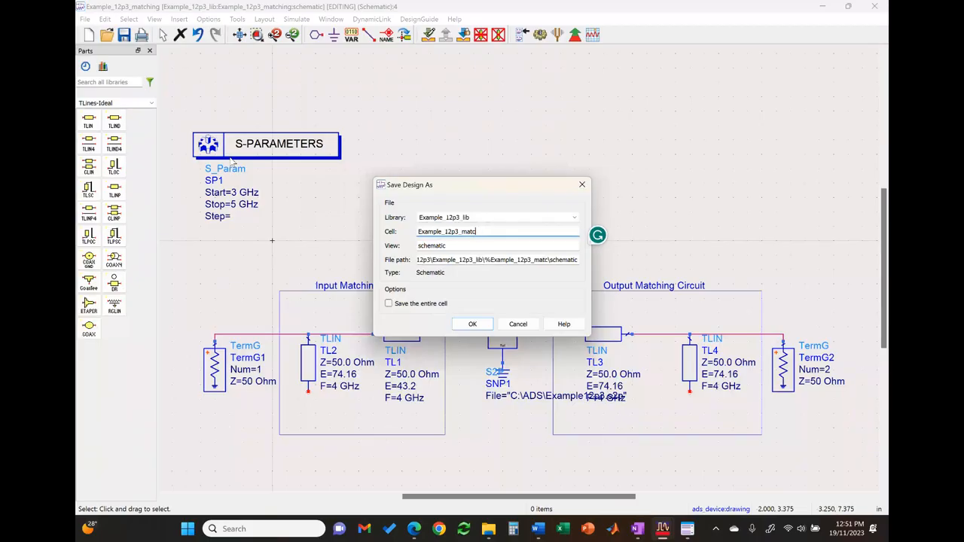
text(PC)
key(BackSpace)
key(BackSpace)
text(OCS)
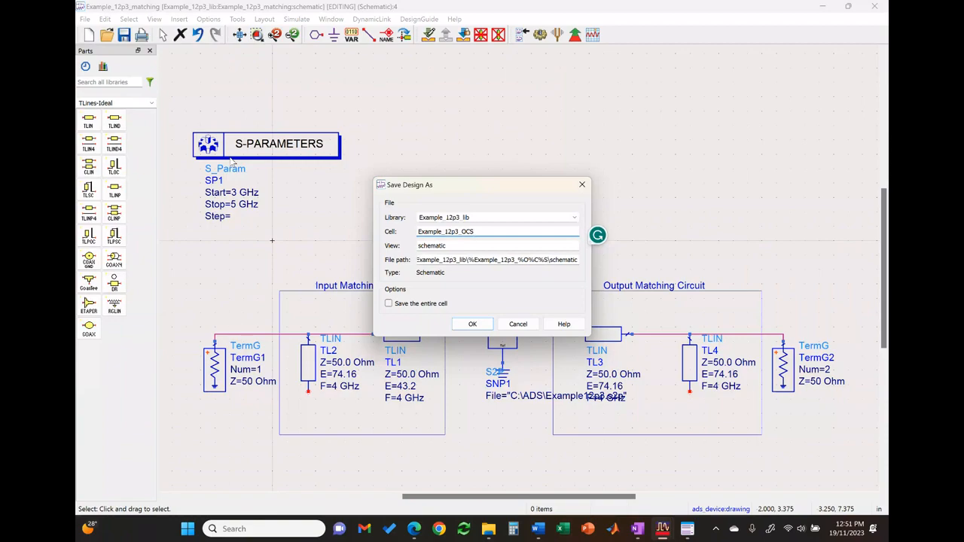
key(Return)
click(85, 19)
click(98, 40)
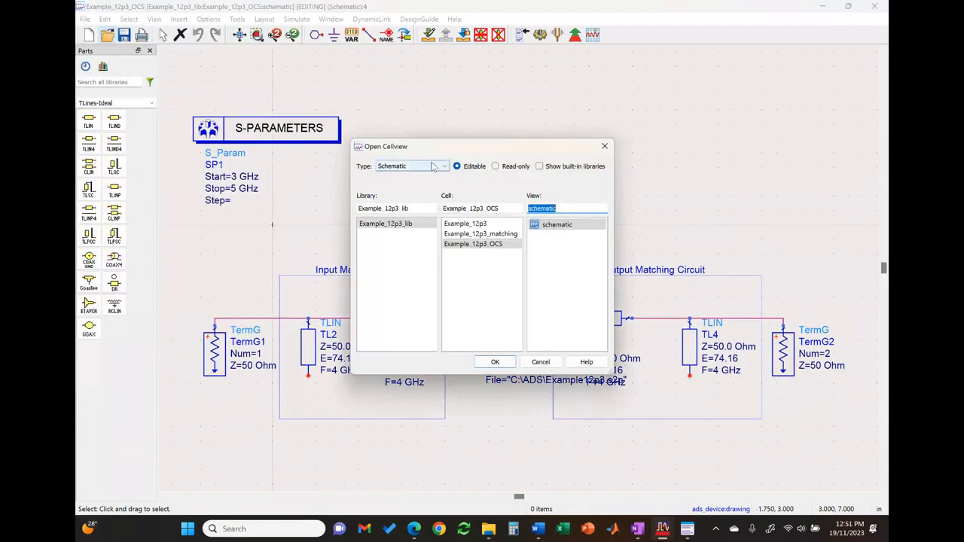
click(541, 363)
click(85, 19)
click(107, 57)
double_click(106, 52)
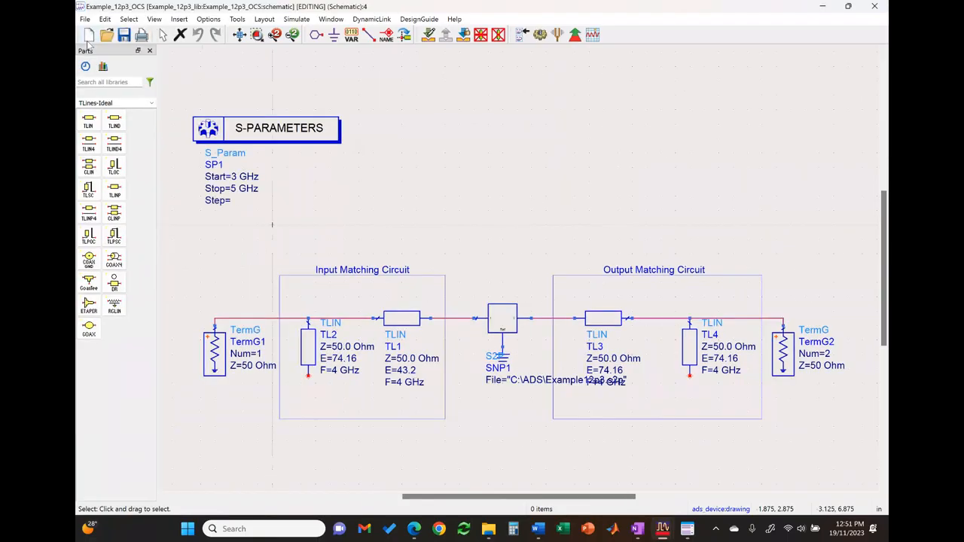
Step: Open the schematic view of the Example_12p3_matching cell for editing
click(85, 19)
click(96, 45)
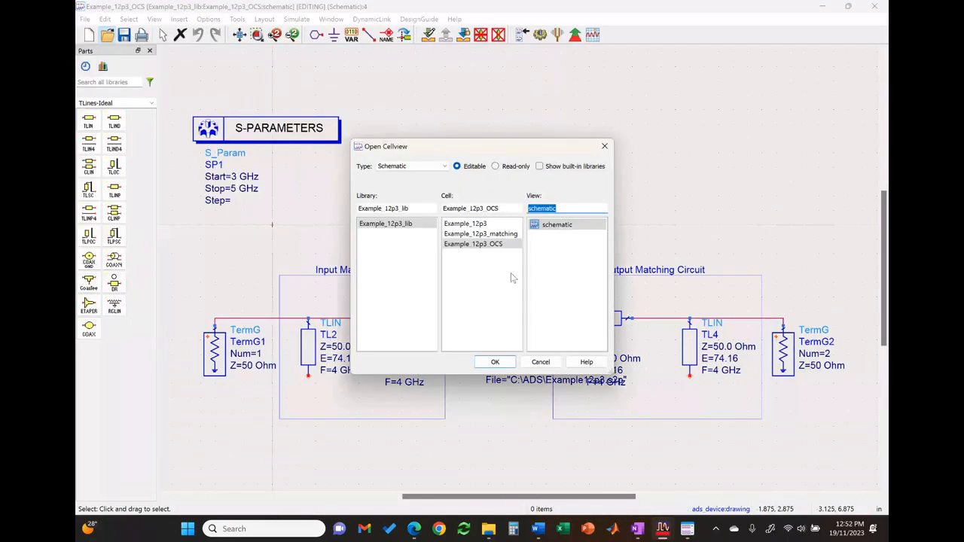
click(486, 233)
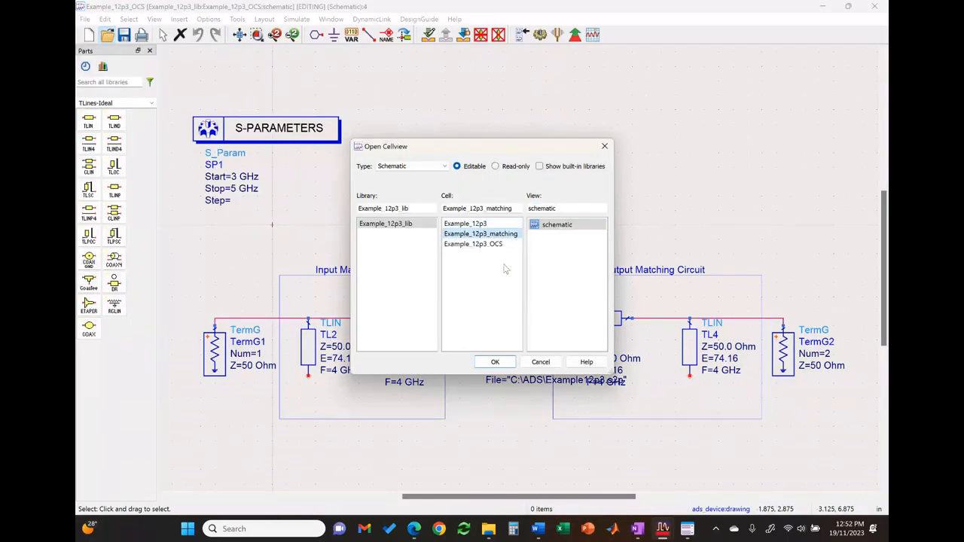
click(495, 362)
Step: Delete the transmission lines TL1 to TL4 from the input and output matching circuits
drag(290, 300, 427, 388)
click(437, 398)
key(Delete)
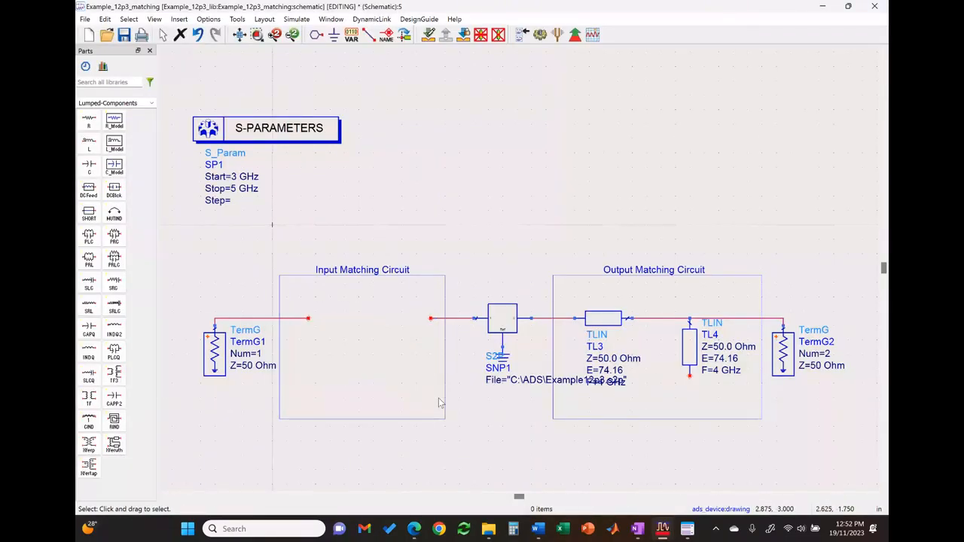
click(570, 295)
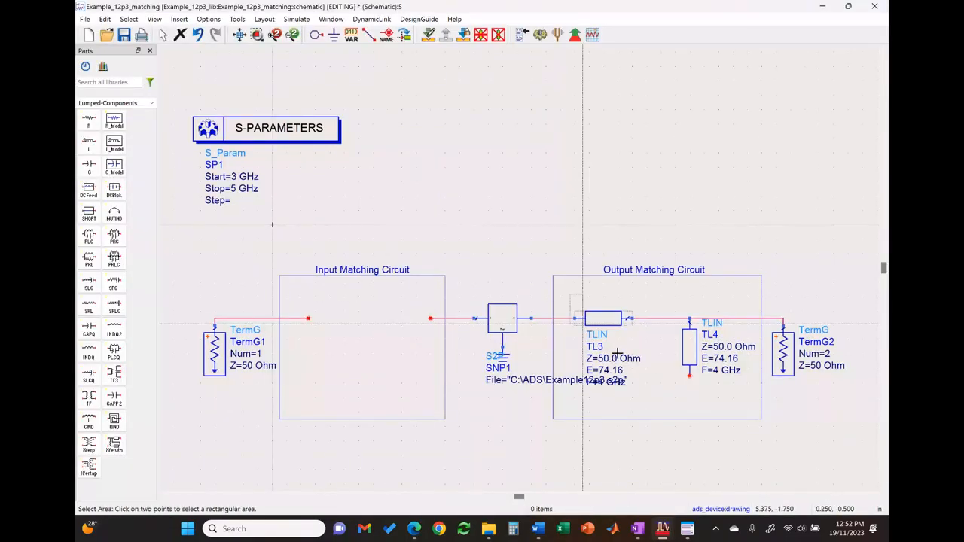
click(756, 402)
key(Delete)
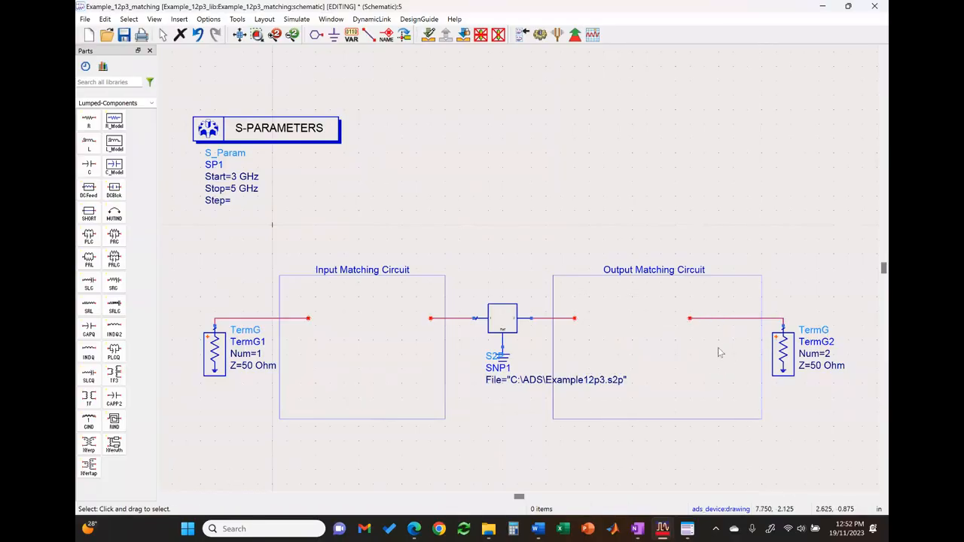
Step: Place a Smith Chart Matching component inside the Input Matching Circuit box, between the open wire ends
click(152, 103)
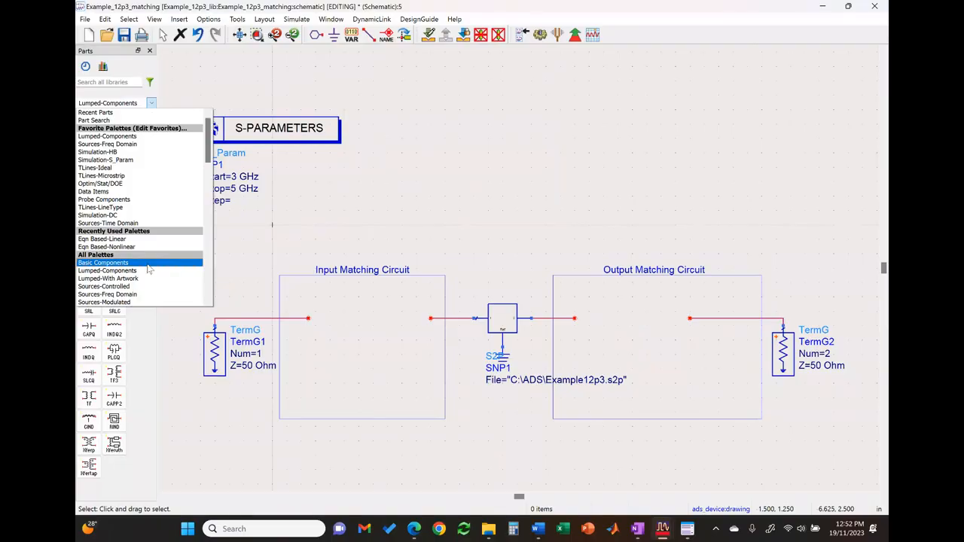
drag(208, 159, 207, 297)
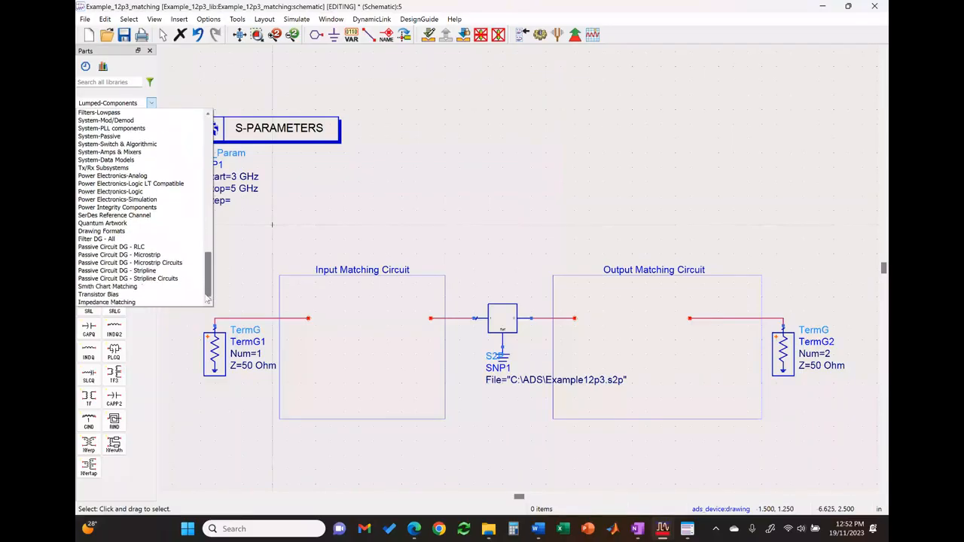
click(162, 292)
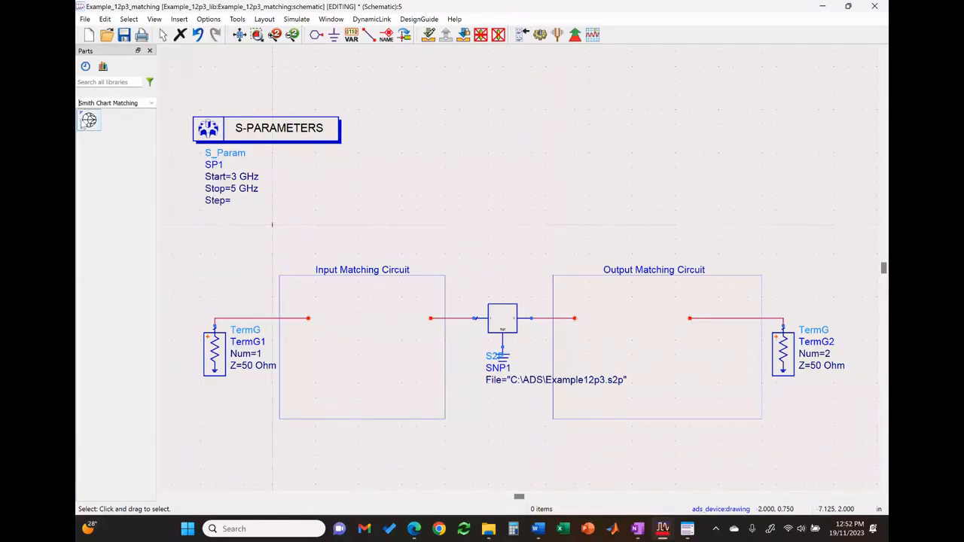
click(89, 121)
click(114, 126)
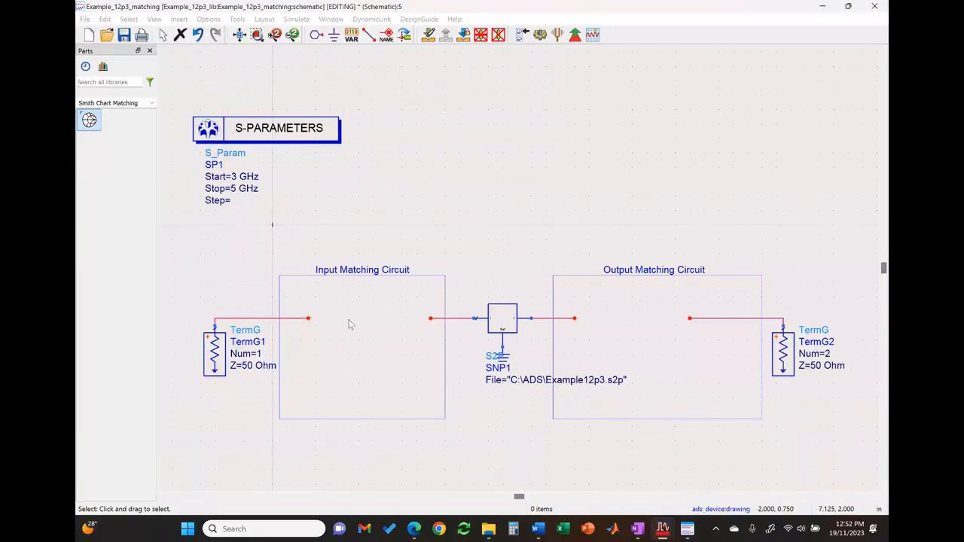
click(89, 120)
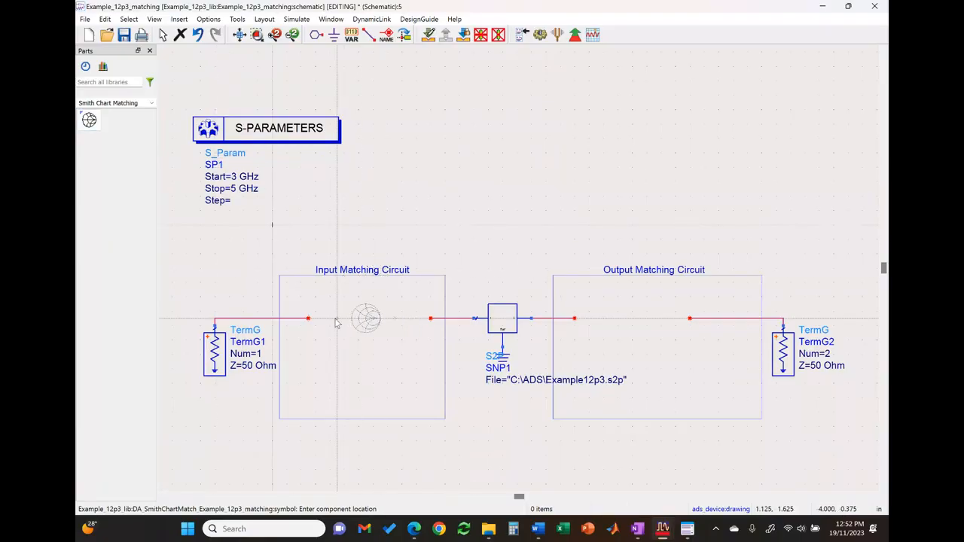
click(337, 323)
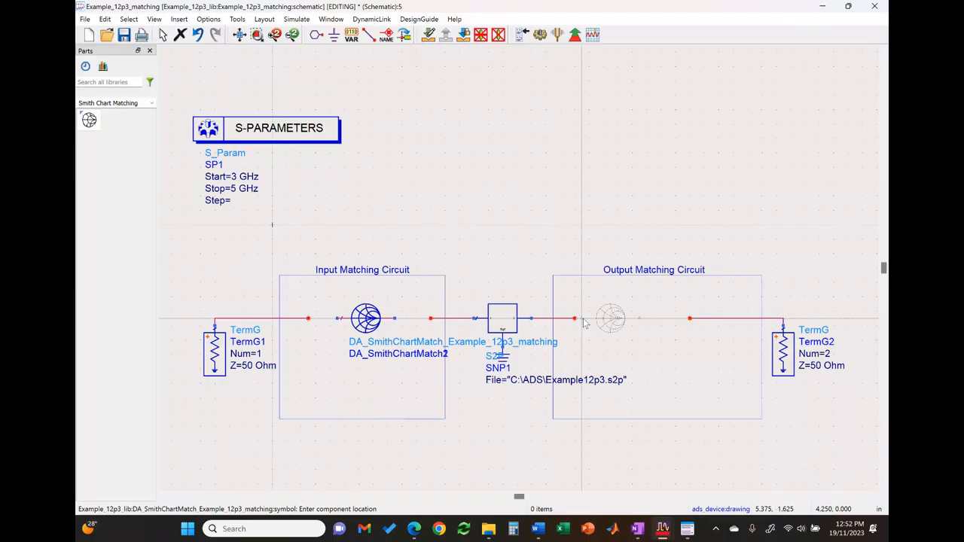
key(Escape)
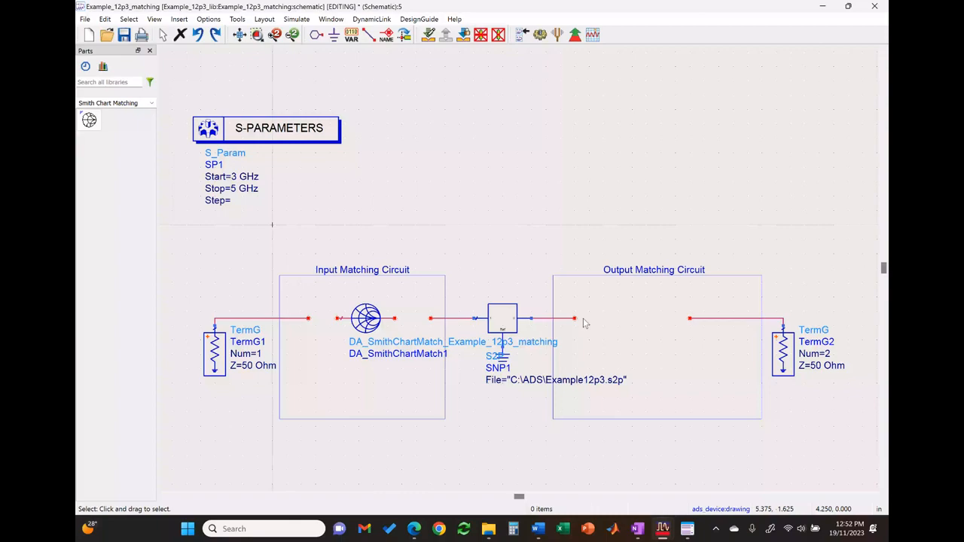
Step: Paste a copy of the Smith chart matching component between the open wire ends in the Output Matching Circuit box
key(ctrl+v)
click(596, 318)
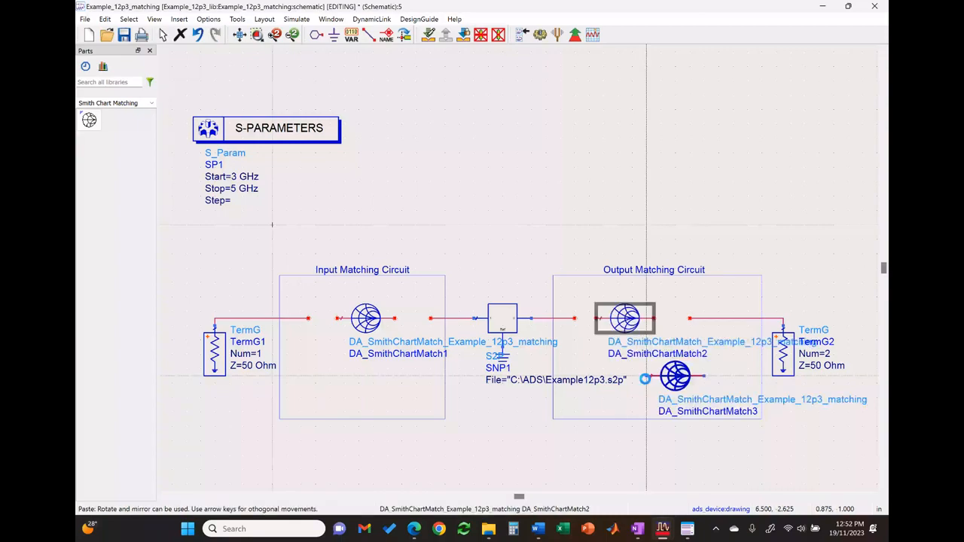
key(Escape)
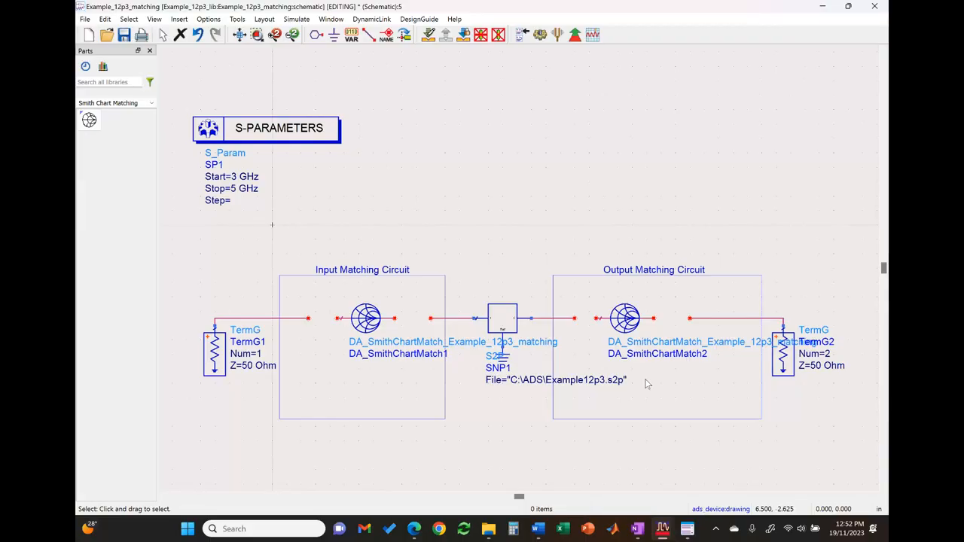
click(369, 329)
click(330, 339)
click(377, 323)
click(633, 325)
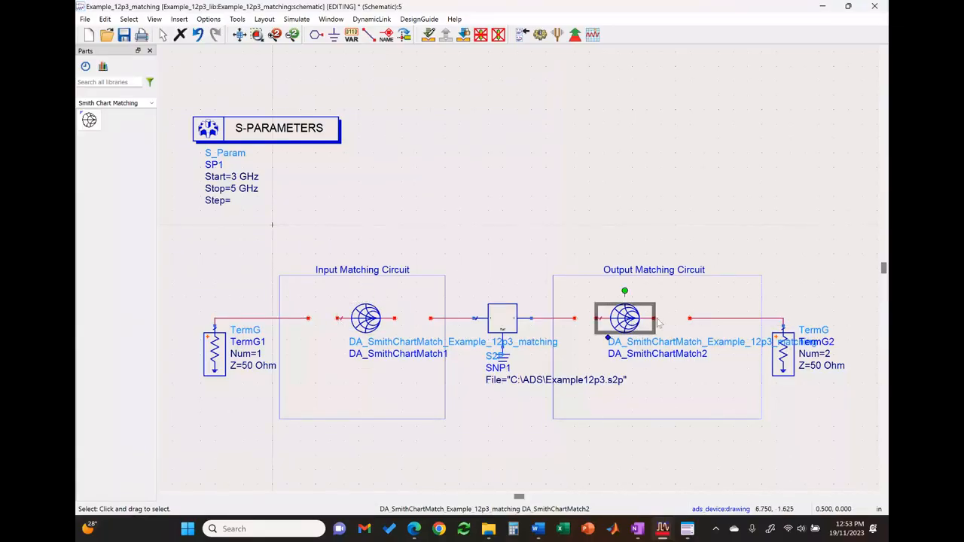
click(574, 332)
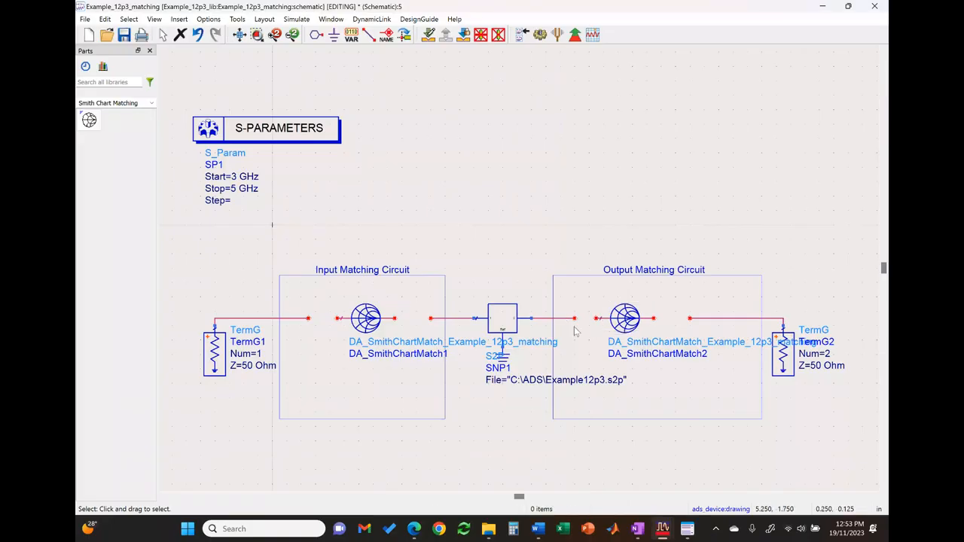
Step: Wire both ends of the input Smith chart matching component to the TermG1 line and the SNP1 input
click(368, 34)
click(309, 319)
click(337, 318)
click(394, 319)
click(430, 319)
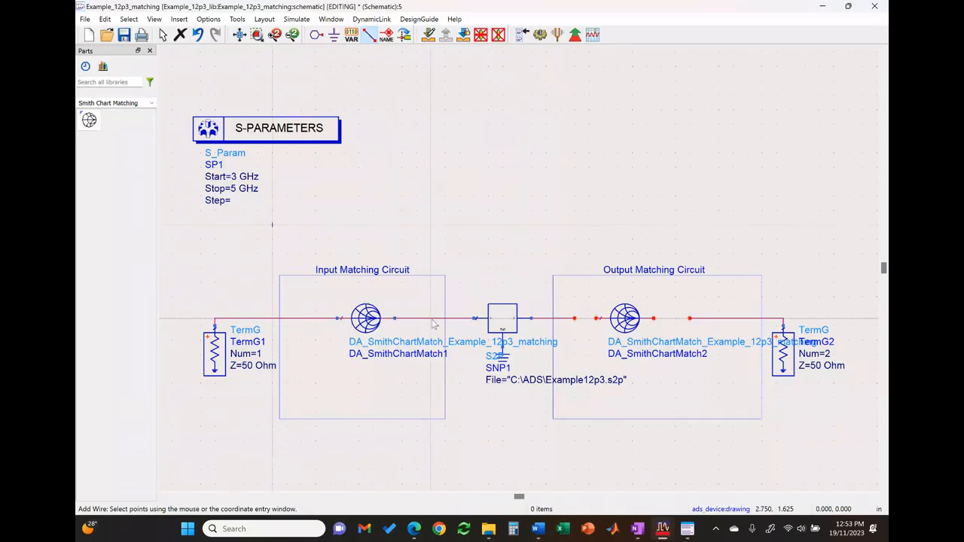
Step: Wire both ends of the output Smith chart matching component to the SNP1 output and the TermG2 line
click(574, 319)
click(597, 319)
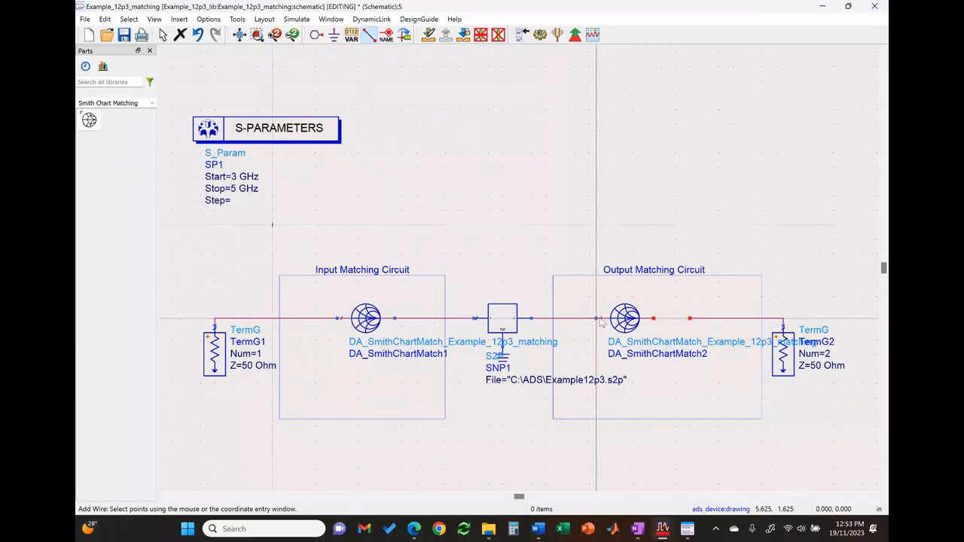
click(653, 319)
click(690, 319)
key(Escape)
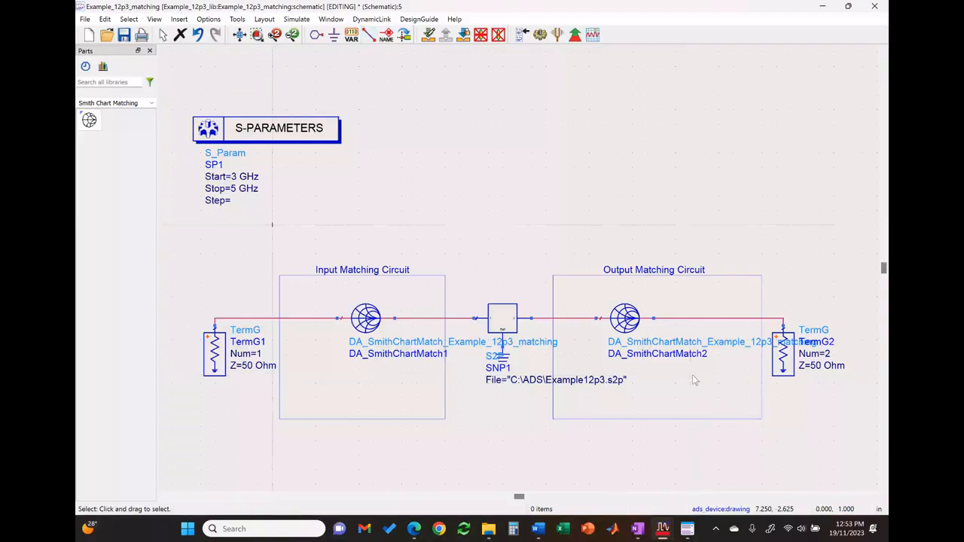
Step: Open the Smith Chart Utility with DA_SmithChartMatch1 updated from the utility, and set the frequency to 4 GHz
click(375, 326)
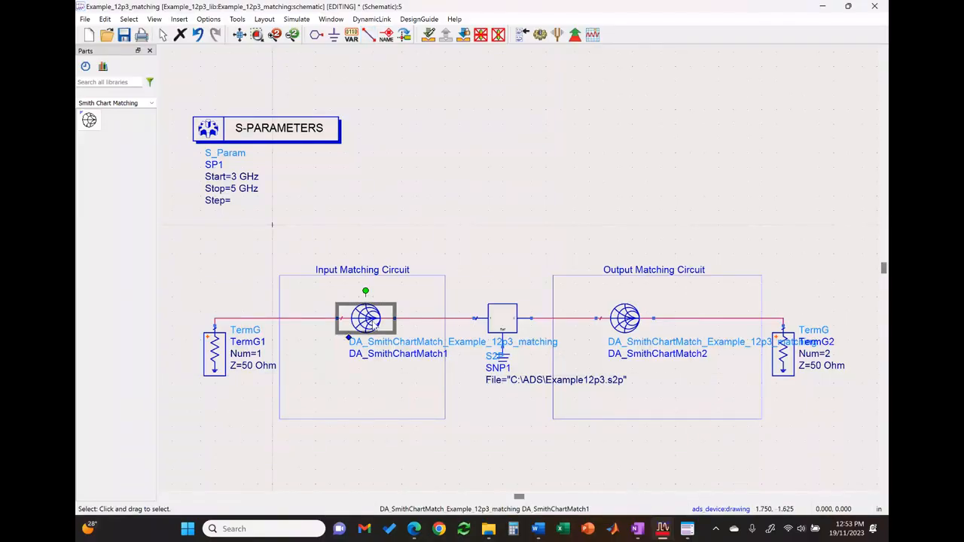
click(239, 19)
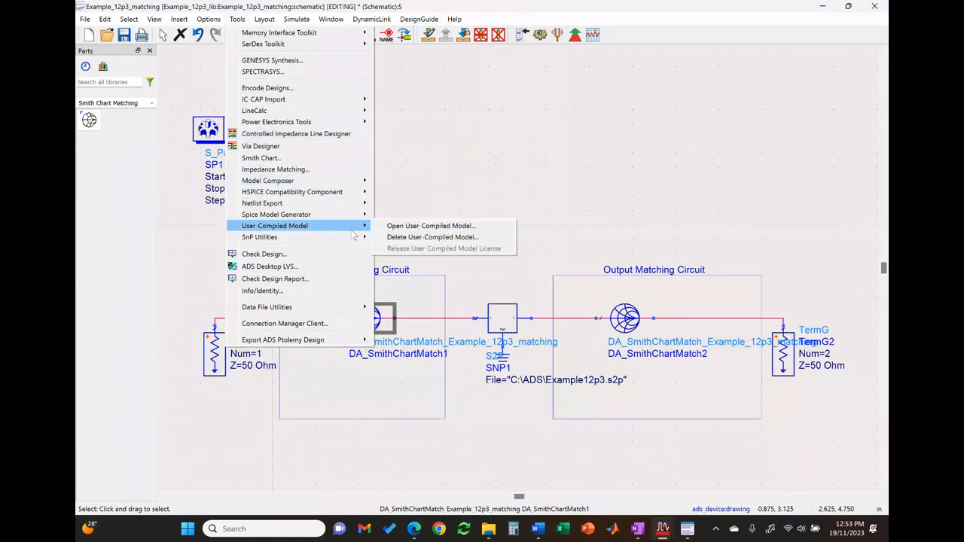
click(349, 162)
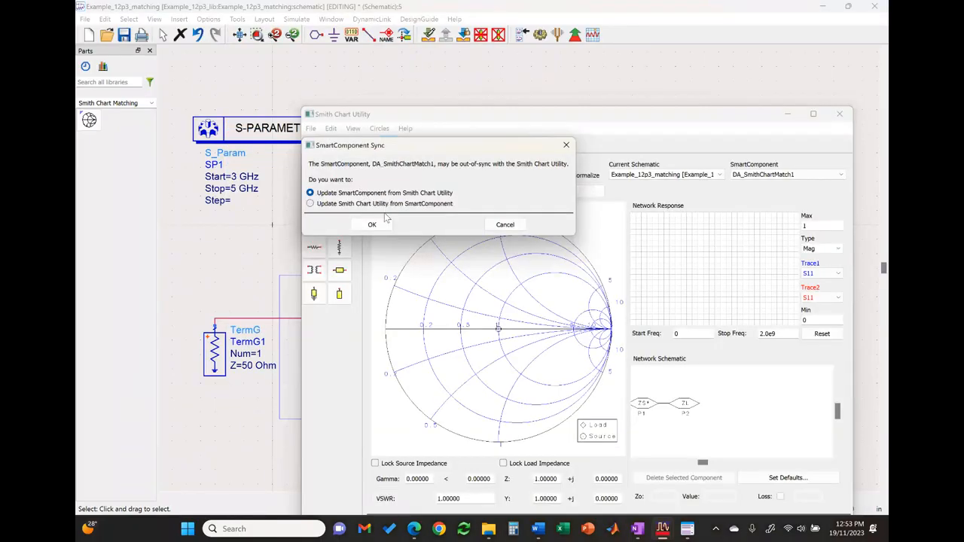
click(375, 226)
drag(492, 116, 382, 67)
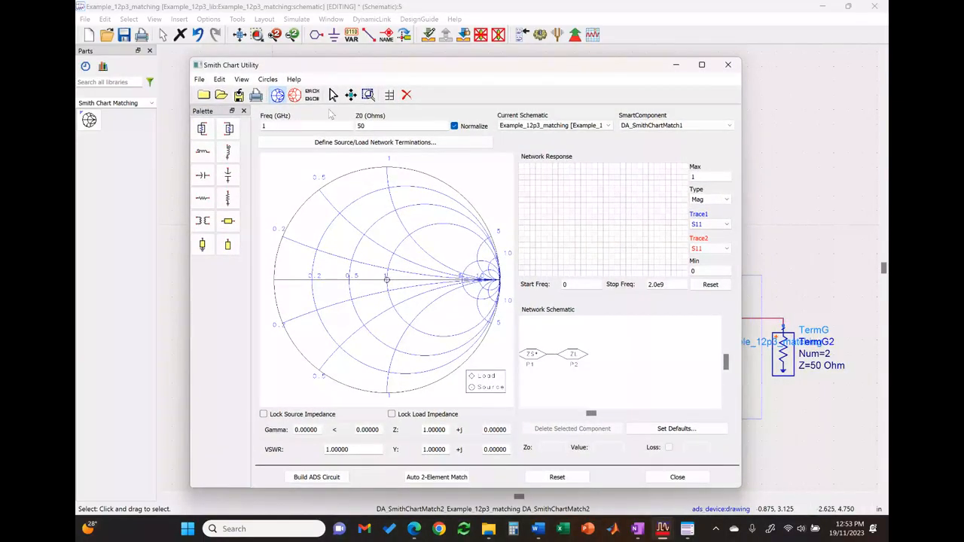
text(4)
key(Tab)
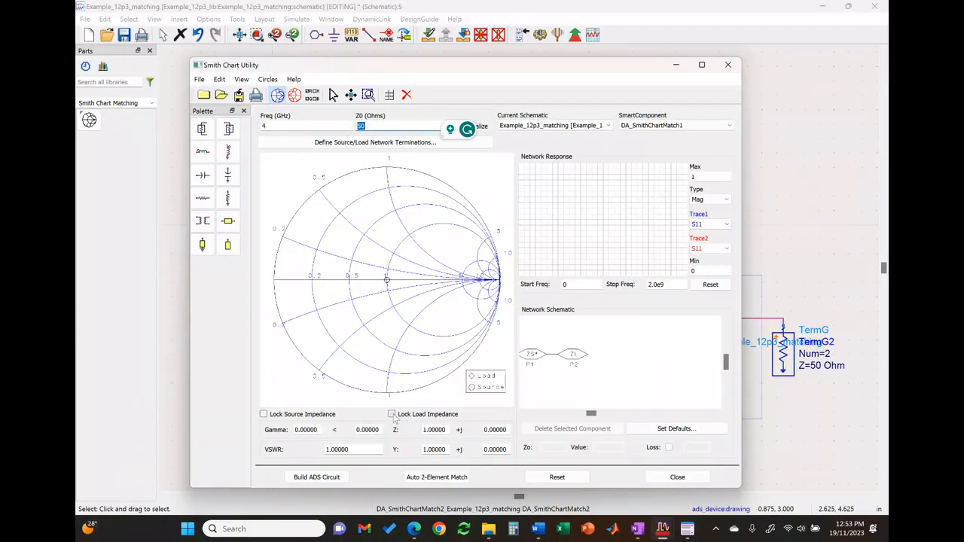
Step: Lock the impedance of the load termination ZL and select the source termination ZS in the network schematic
click(570, 358)
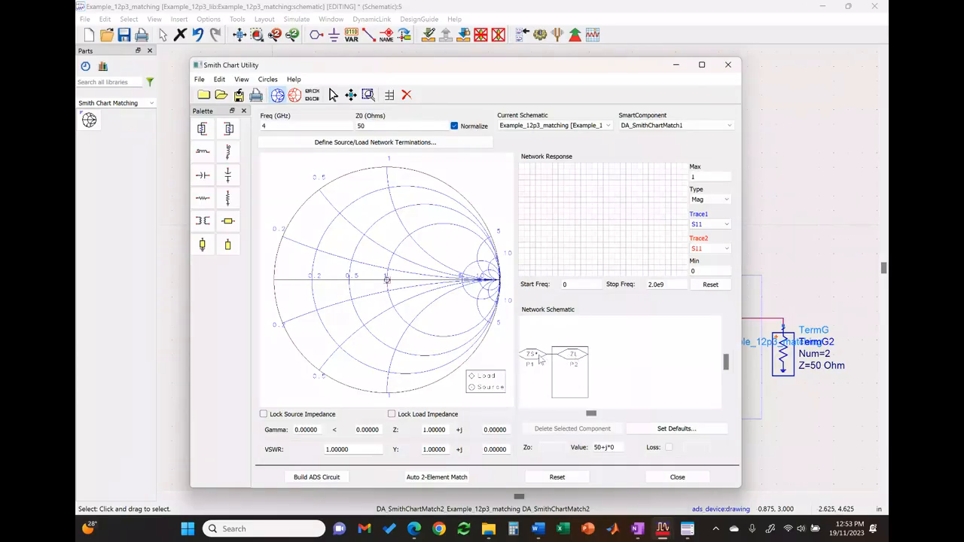
click(532, 356)
click(558, 355)
click(510, 354)
click(528, 357)
click(578, 364)
click(391, 414)
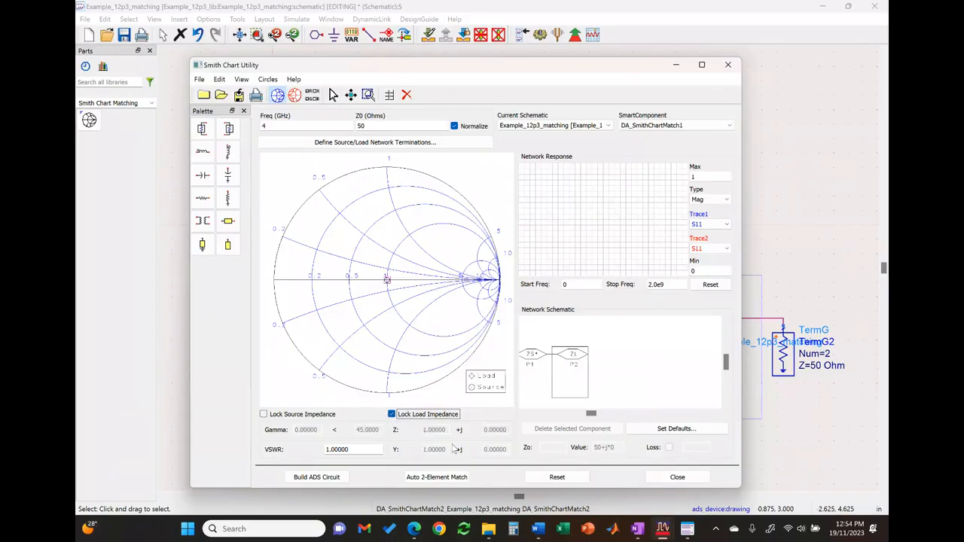
click(540, 355)
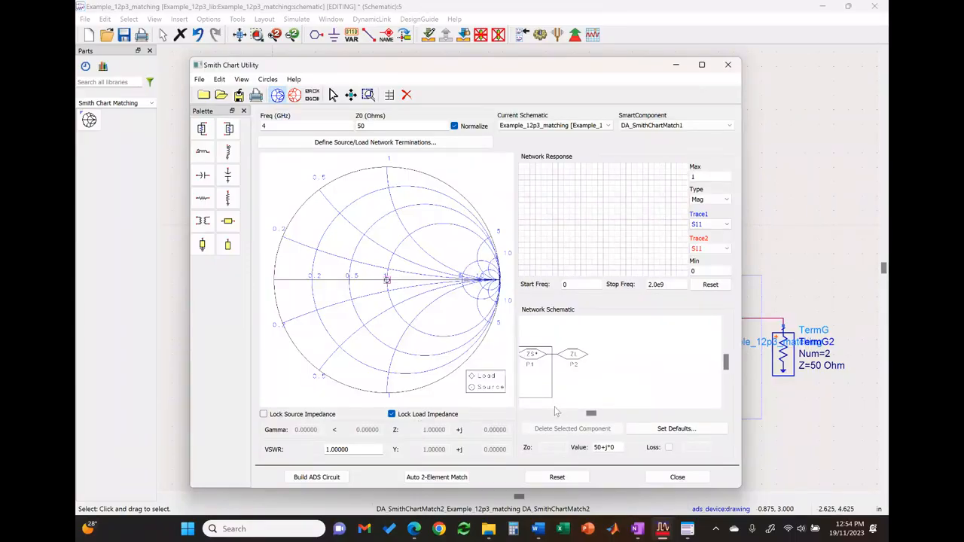
Step: Unlock the load impedance, lock the source impedance instead, and select the load termination ZL in the network schematic
click(392, 414)
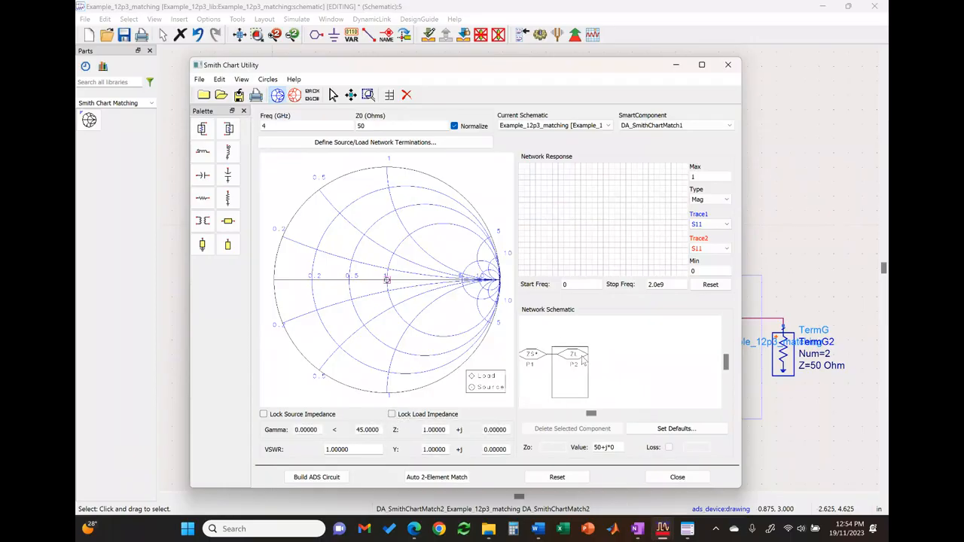
click(280, 415)
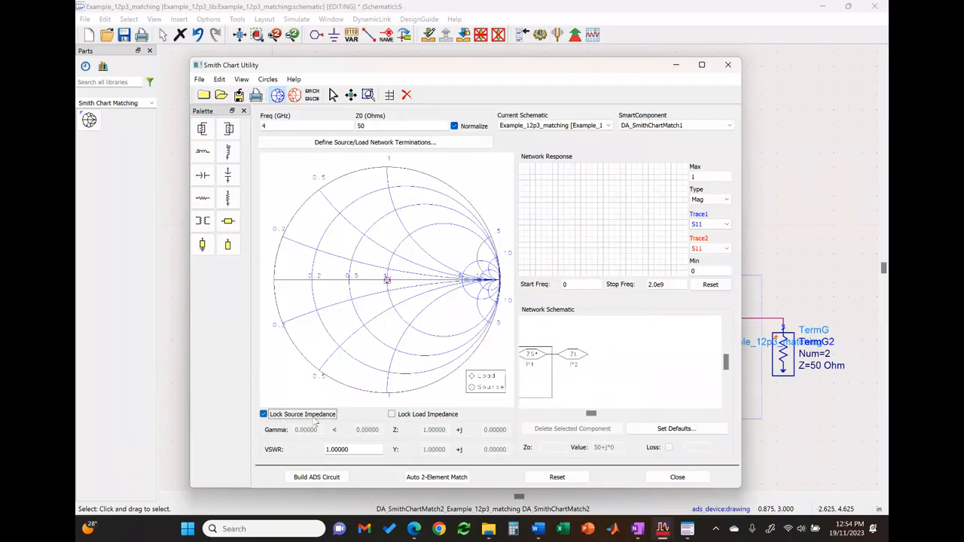
click(571, 363)
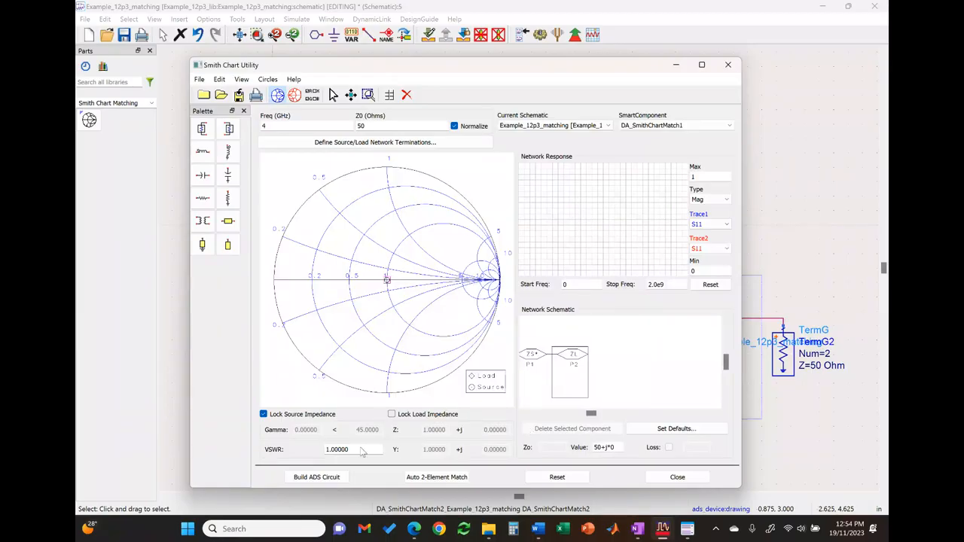
click(321, 417)
click(327, 417)
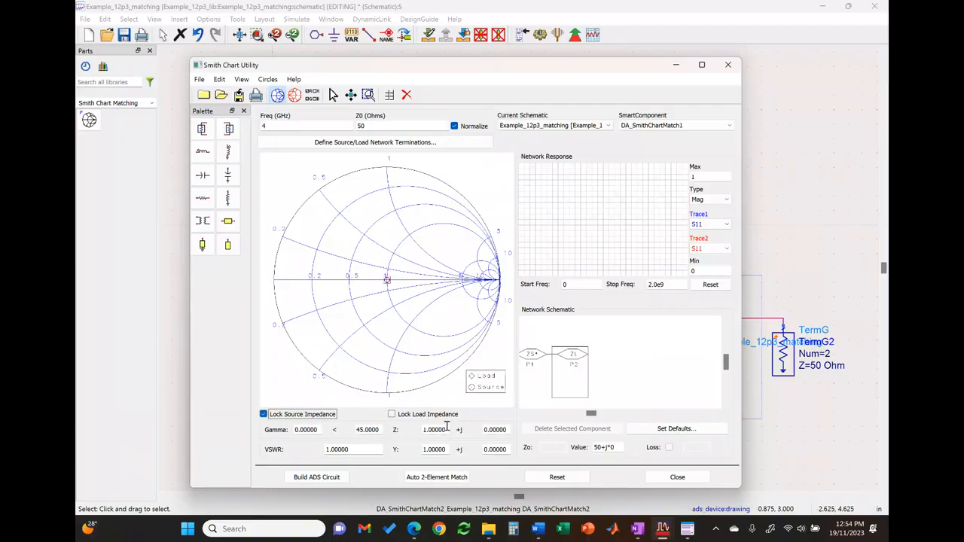
drag(447, 429, 417, 431)
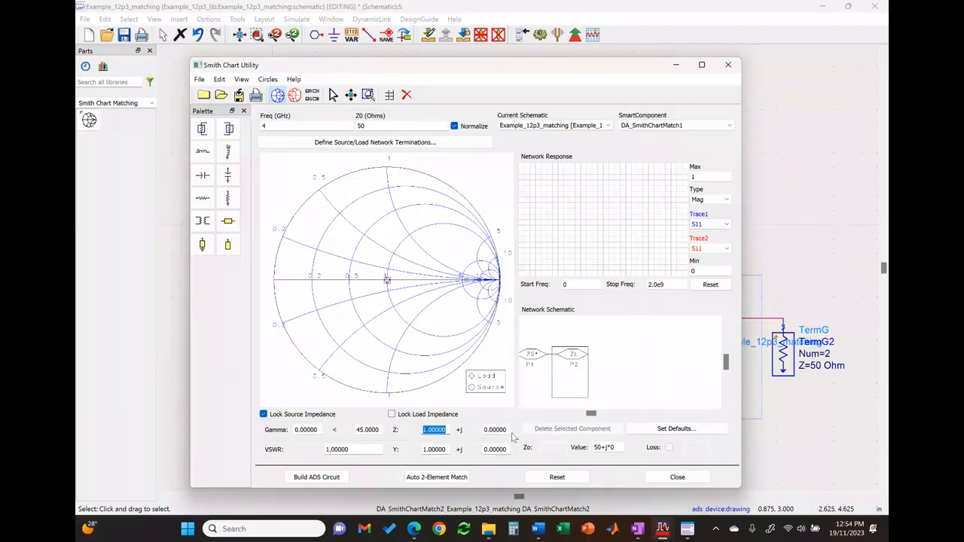
drag(622, 450, 591, 450)
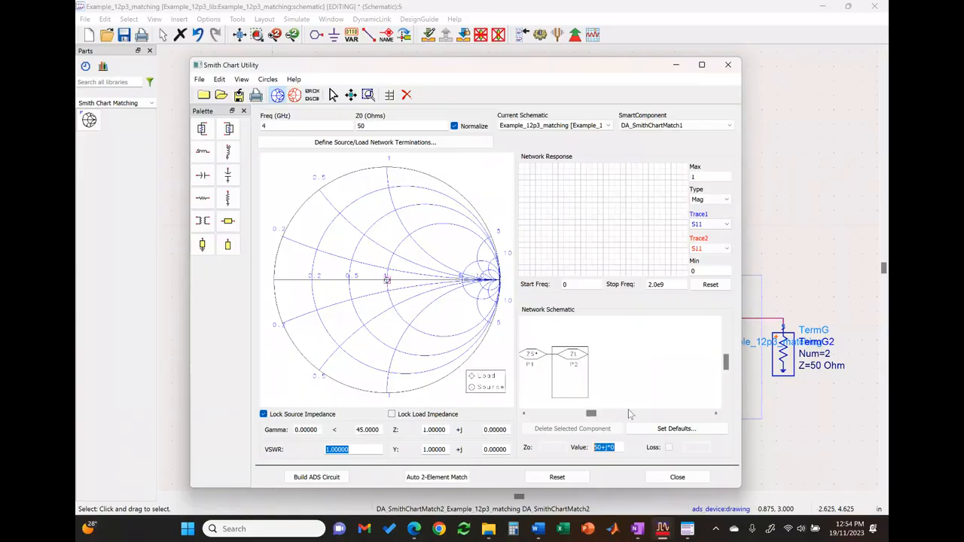
drag(551, 66, 552, 53)
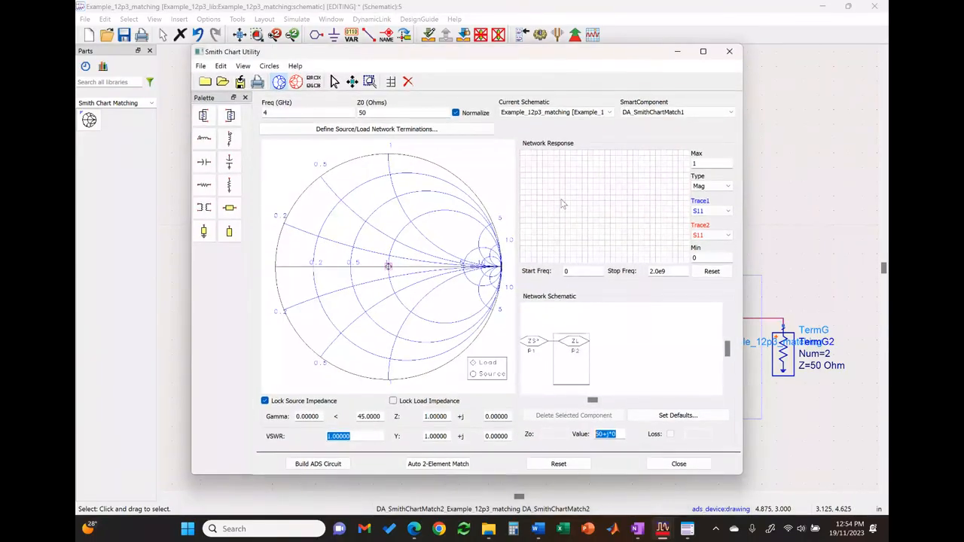
Step: Switch to the OneNote lecture notes and look up the calculated source and load reflection coefficients for simultaneous conjugate matching
click(637, 529)
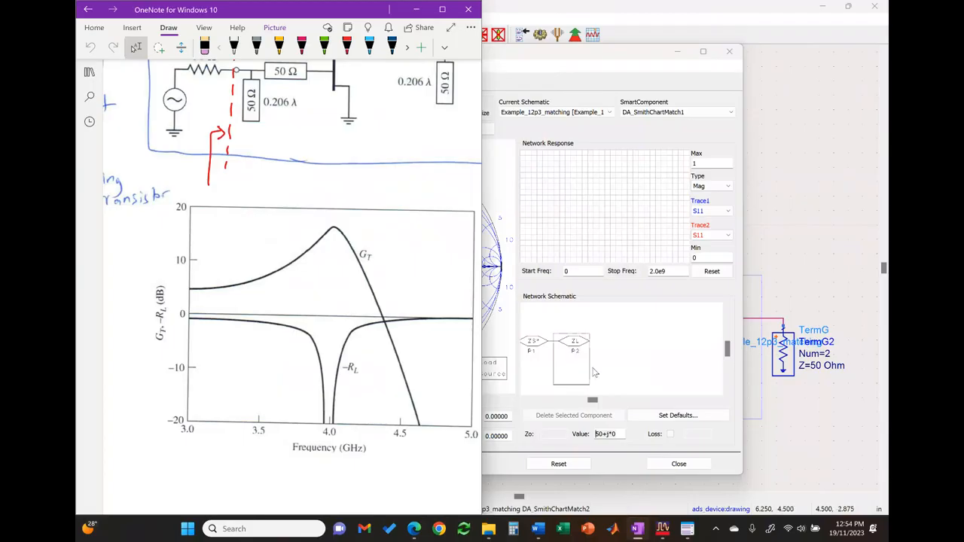
click(442, 9)
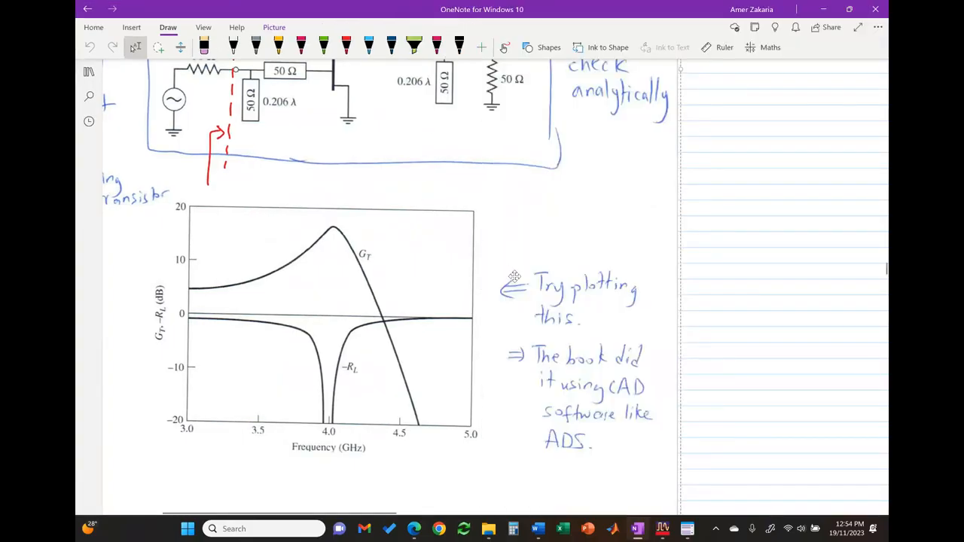
ctrl+scroll(514, 277, down, 2)
scroll(515, 276, up, 15)
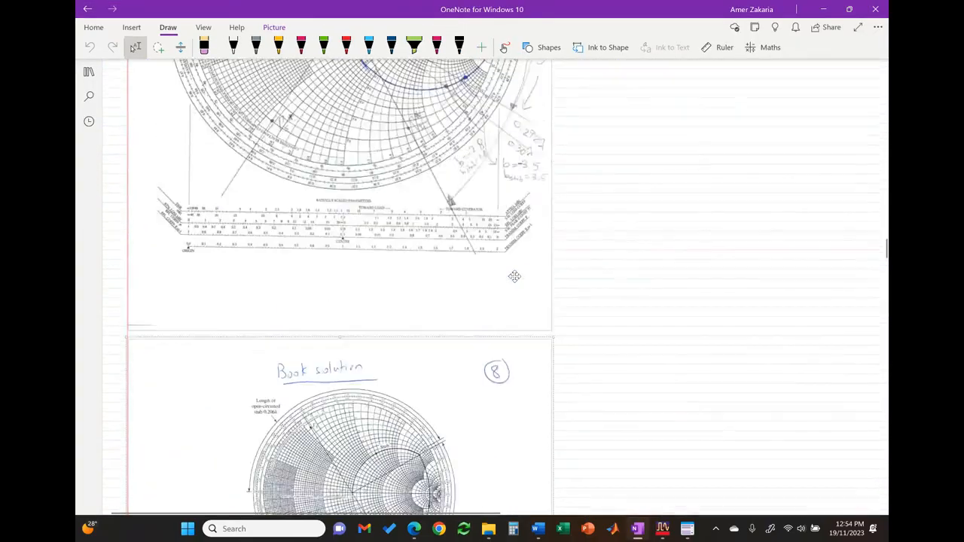
scroll(515, 276, down, 12)
scroll(514, 276, up, 1)
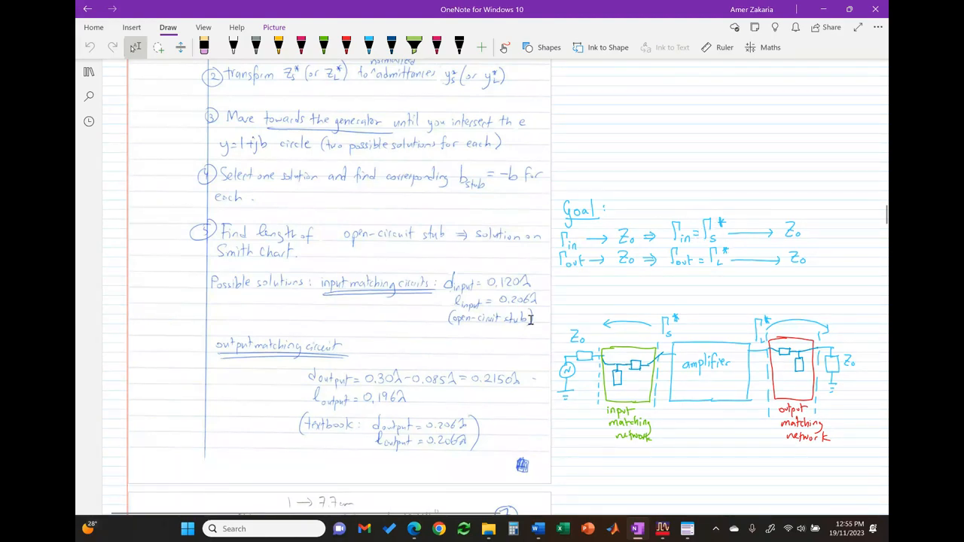
scroll(442, 278, up, 3)
scroll(443, 278, up, 13)
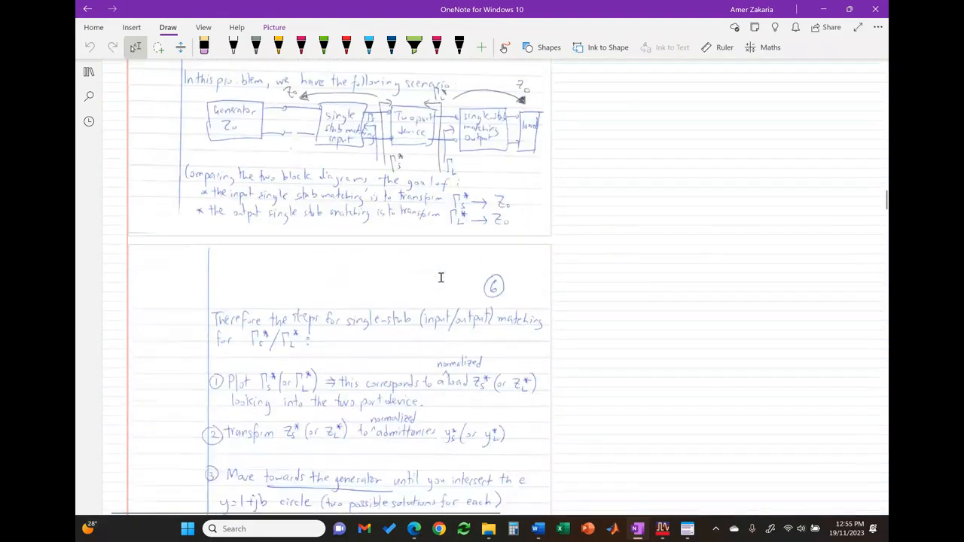
scroll(442, 278, up, 12)
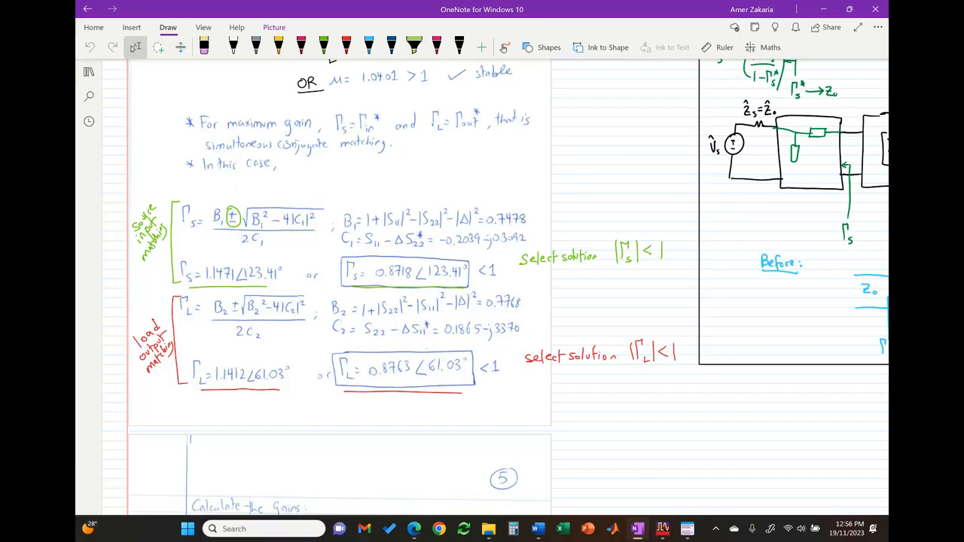
scroll(377, 276, up, 1)
key(super+w)
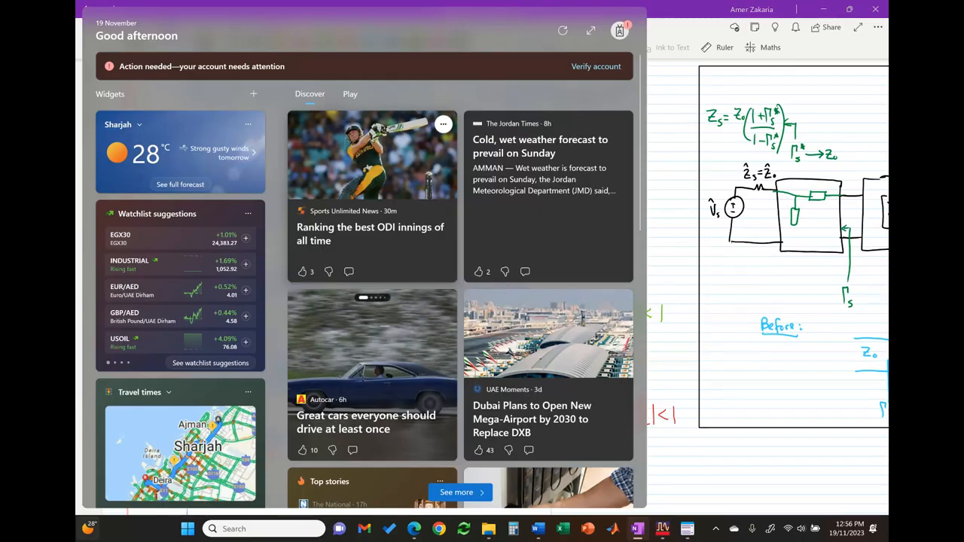
key(super+w)
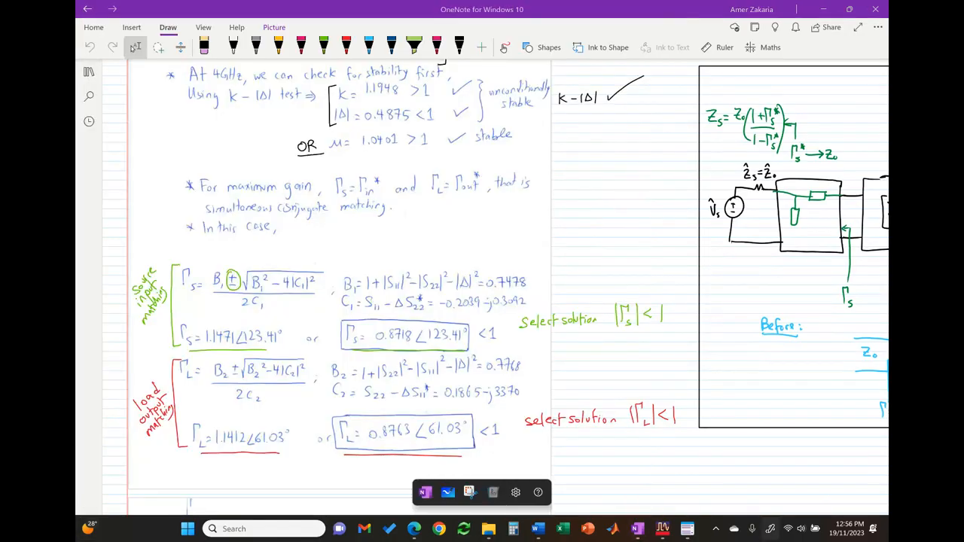
Step: Handwrite Γs* = 0.87818∠-123.41 beside the solutions in dark blue, with an arrow leading from the boxed Γs value
click(392, 46)
mouse_move(467, 346)
mouse_down()
mouse_move(568, 351)
mouse_move(575, 449)
mouse_move(595, 469)
mouse_move(623, 451)
mouse_move(626, 472)
mouse_move(639, 452)
mouse_move(656, 460)
mouse_up()
mouse_move(650, 464)
mouse_down()
mouse_move(697, 451)
mouse_move(707, 464)
mouse_move(719, 452)
mouse_move(727, 463)
mouse_up()
click(684, 461)
mouse_move(738, 451)
mouse_down()
mouse_move(733, 461)
mouse_move(737, 452)
mouse_up()
drag(761, 450, 762, 461)
drag(766, 457, 786, 463)
mouse_move(786, 453)
mouse_down()
mouse_move(786, 462)
mouse_move(803, 466)
mouse_up()
drag(813, 446, 812, 468)
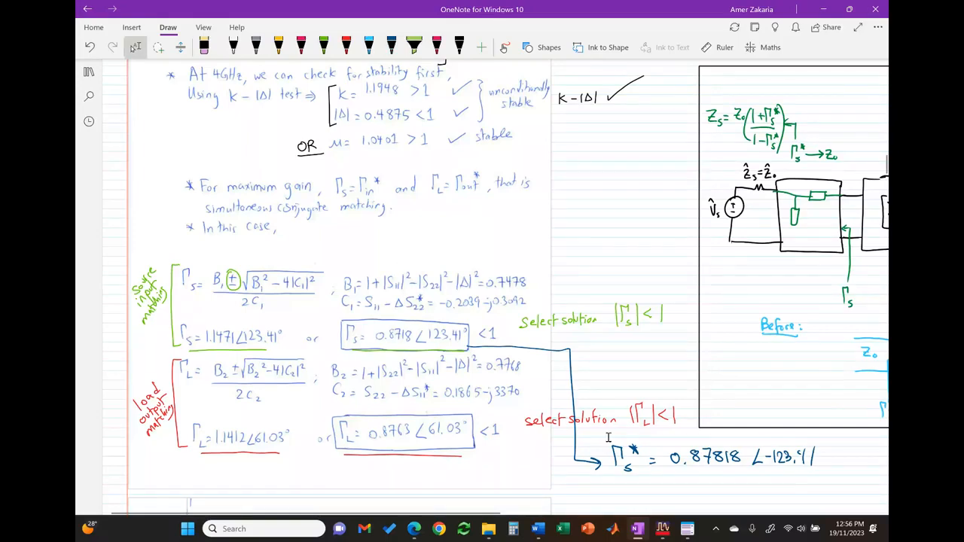
Step: Handwrite the equivalent load formula Zeq load = Z0((1 + Γs*)/(1 − Γs*)) below the Γs* value
scroll(636, 450, down, 3)
scroll(637, 449, down, 1)
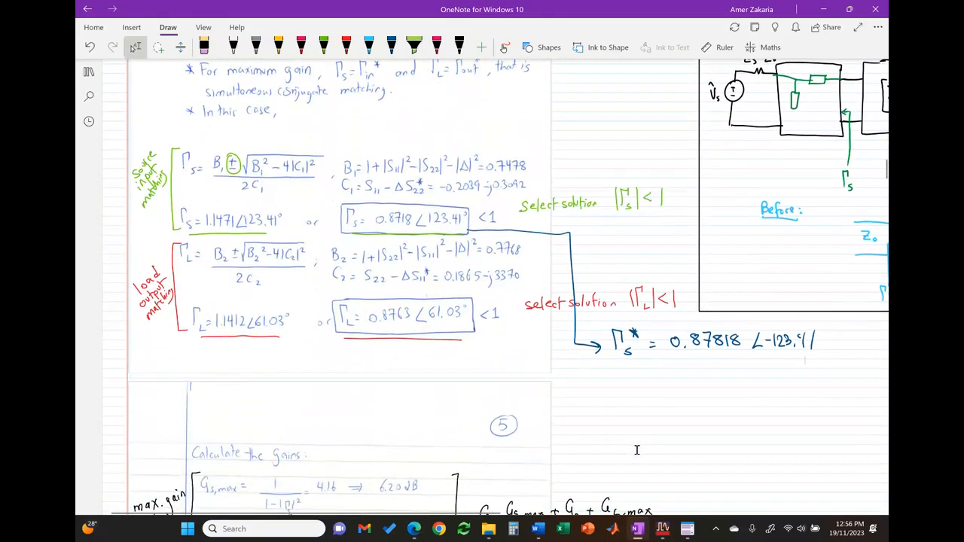
click(392, 47)
drag(618, 371, 630, 379)
drag(640, 383, 634, 389)
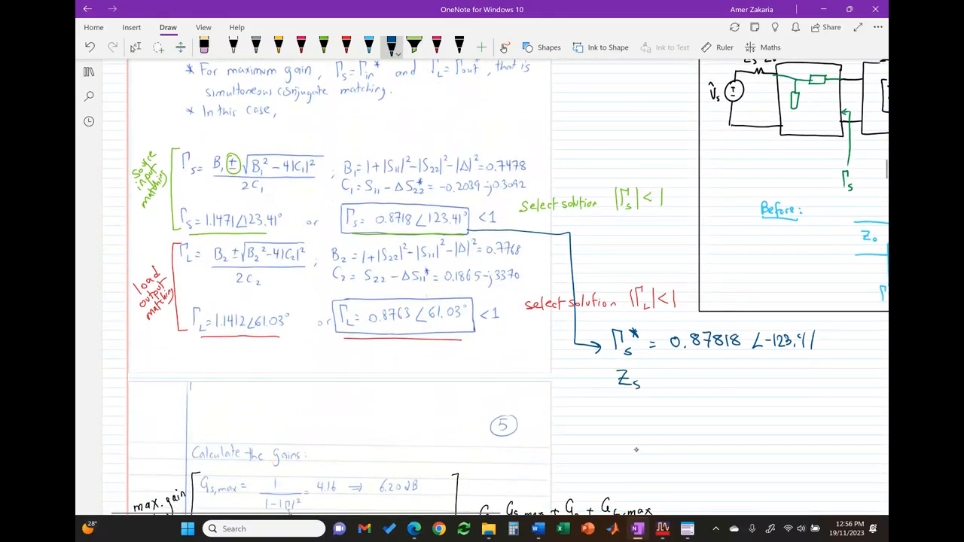
key(ctrl+z)
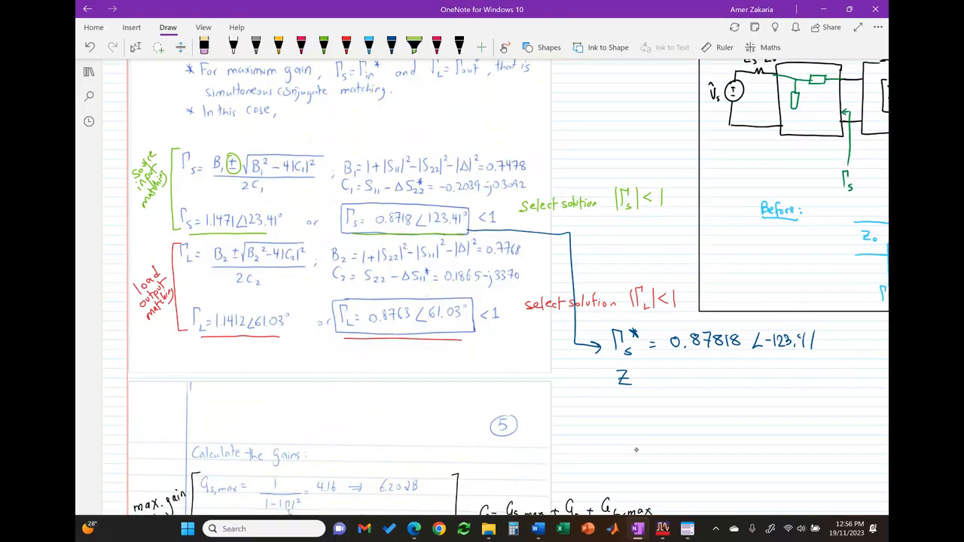
mouse_move(633, 385)
mouse_down()
mouse_move(642, 401)
mouse_move(696, 378)
mouse_move(701, 389)
mouse_move(733, 390)
mouse_move(755, 379)
mouse_up()
mouse_move(748, 377)
mouse_down()
mouse_move(749, 389)
mouse_move(773, 367)
mouse_move(776, 392)
mouse_move(786, 376)
mouse_up()
mouse_move(786, 367)
mouse_down()
mouse_move(780, 376)
mouse_move(787, 371)
mouse_up()
mouse_move(730, 395)
mouse_down()
mouse_move(790, 395)
mouse_move(739, 422)
mouse_up()
mouse_move(749, 415)
mouse_down()
mouse_move(774, 404)
mouse_move(777, 425)
mouse_move(788, 411)
mouse_up()
drag(789, 403, 782, 410)
drag(729, 367, 729, 424)
drag(794, 363, 797, 427)
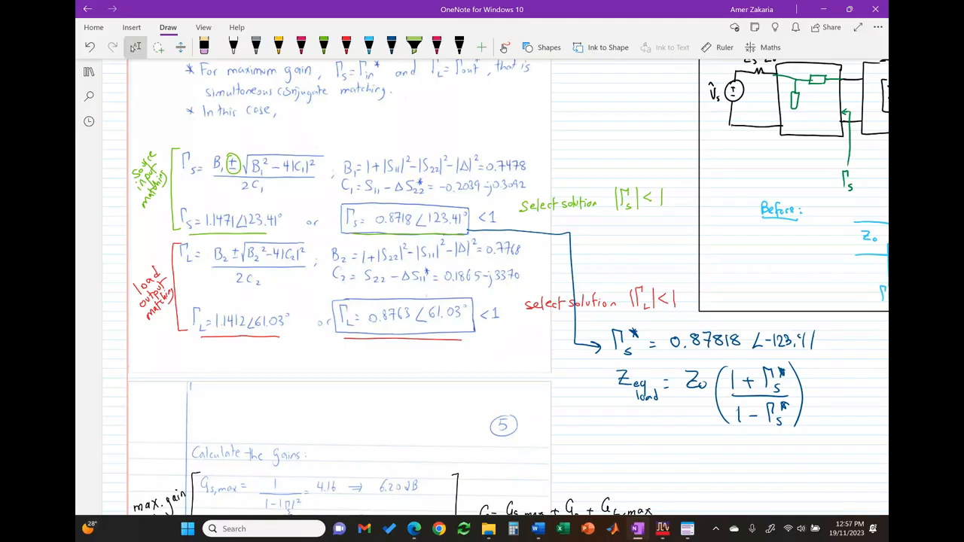
Step: Handwrite the inverse relation Γs* = (Zeq,load − Z0)/(Zeq,load + Z0) below the equivalent load formula
mouse_move(634, 455)
mouse_down()
mouse_move(642, 436)
mouse_move(646, 457)
mouse_move(654, 443)
mouse_up()
mouse_move(654, 436)
mouse_down()
mouse_move(647, 443)
mouse_move(676, 449)
mouse_up()
mouse_move(668, 454)
mouse_down()
mouse_move(718, 457)
mouse_move(721, 467)
mouse_up()
drag(728, 464, 733, 453)
drag(740, 458, 748, 463)
drag(752, 449, 790, 457)
mouse_move(695, 466)
mouse_down()
mouse_move(793, 465)
mouse_move(712, 486)
mouse_move(728, 484)
mouse_move(729, 494)
mouse_up()
drag(730, 485, 737, 485)
drag(743, 481, 751, 488)
mouse_move(758, 470)
mouse_down()
mouse_move(757, 486)
mouse_move(781, 478)
mouse_up()
mouse_move(776, 470)
mouse_down()
mouse_move(776, 484)
mouse_move(792, 487)
mouse_up()
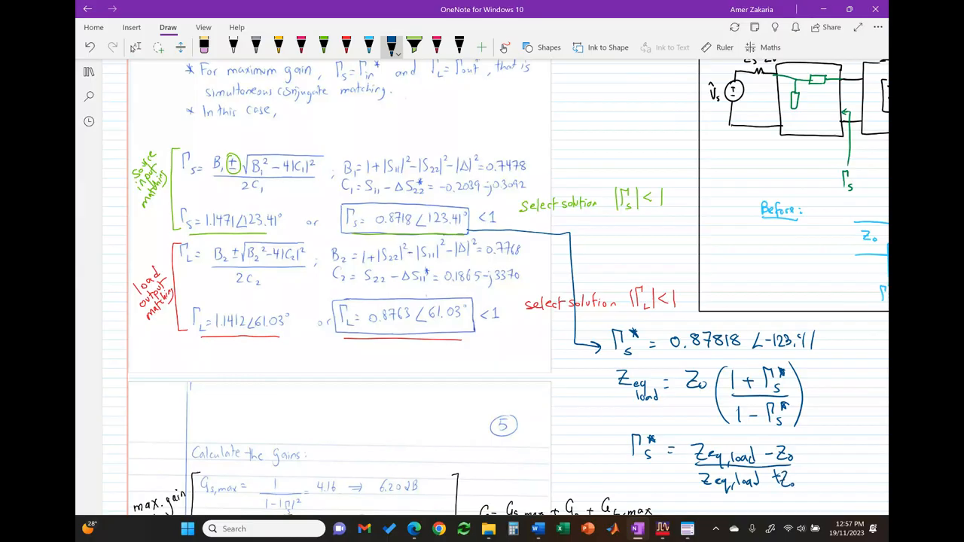
click(785, 498)
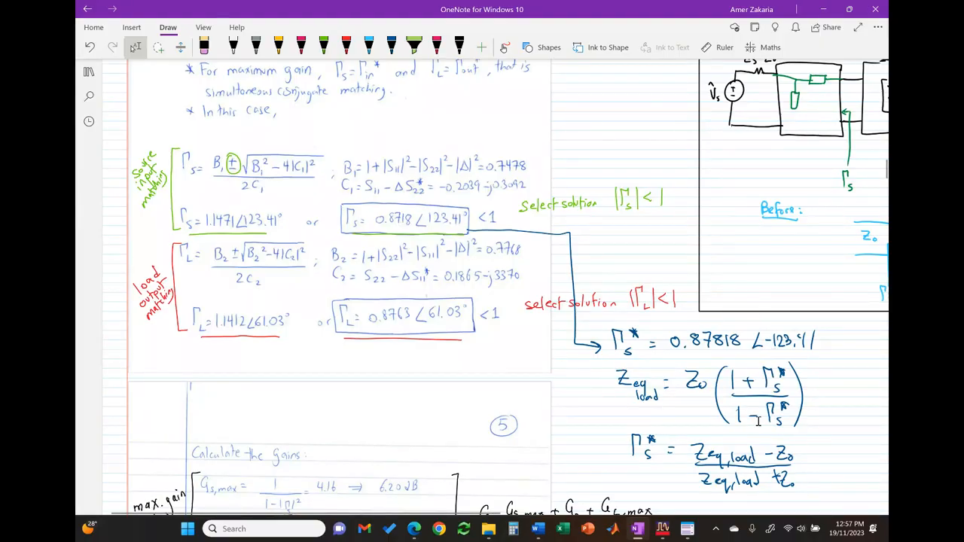
Step: Handwrite an arrow from the Γs* value to the equivalent load impedance Zeq load = 4.41 − j26.754
scroll(778, 443, right, 4)
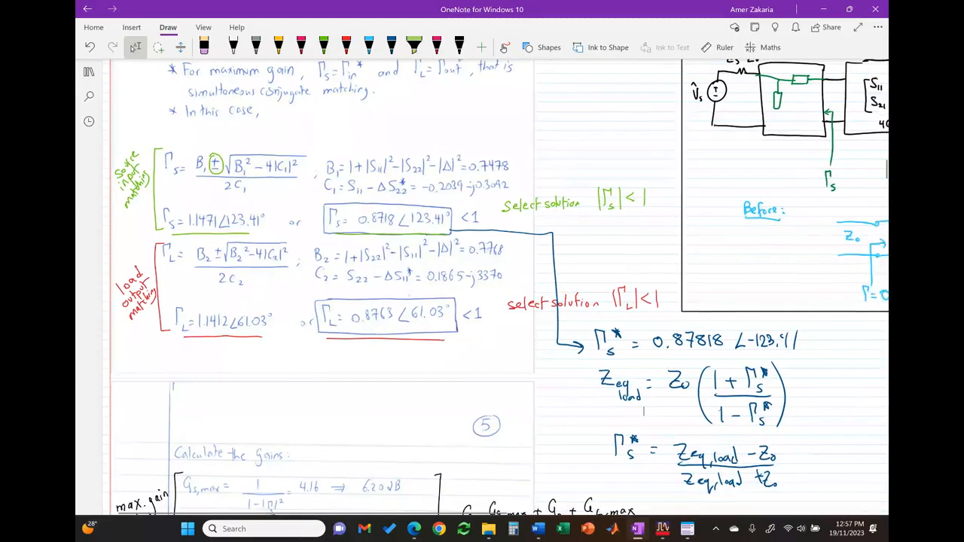
click(392, 47)
mouse_move(690, 344)
mouse_down()
mouse_move(729, 350)
mouse_move(743, 369)
mouse_move(725, 367)
mouse_up()
mouse_move(729, 363)
mouse_down()
mouse_move(740, 371)
mouse_move(755, 348)
mouse_up()
mouse_move(749, 352)
mouse_down()
mouse_move(777, 353)
mouse_move(774, 362)
mouse_move(792, 354)
mouse_up()
click(782, 359)
mouse_move(791, 343)
mouse_down()
mouse_move(790, 360)
mouse_move(818, 367)
mouse_move(858, 340)
mouse_move(852, 359)
mouse_up()
click(847, 354)
drag(850, 349, 861, 358)
drag(862, 345, 875, 352)
drag(873, 345, 873, 356)
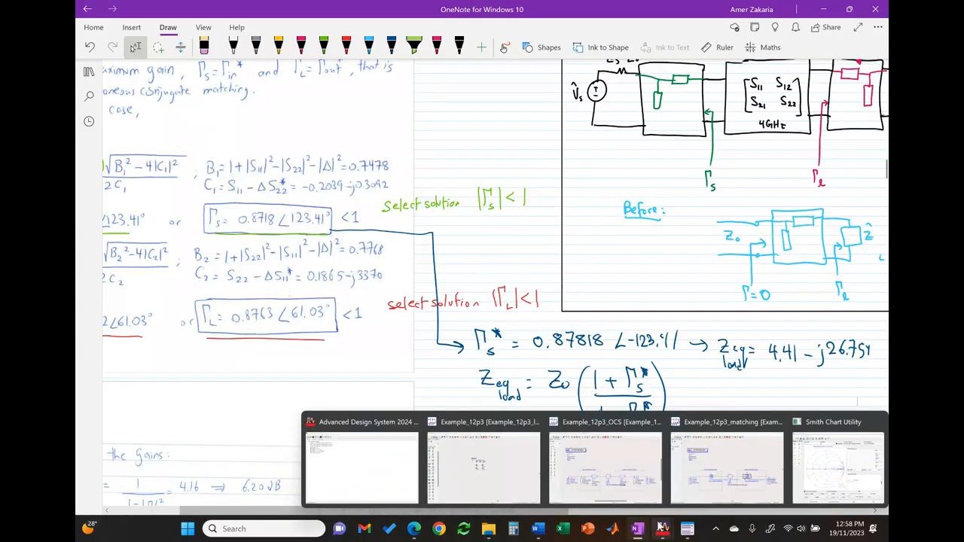
Step: Switch to the Smith Chart Utility, set the load termination ZL to 4.41-j*26.75 with the source impedance locked, and lock the load impedance
mouse_move(661, 532)
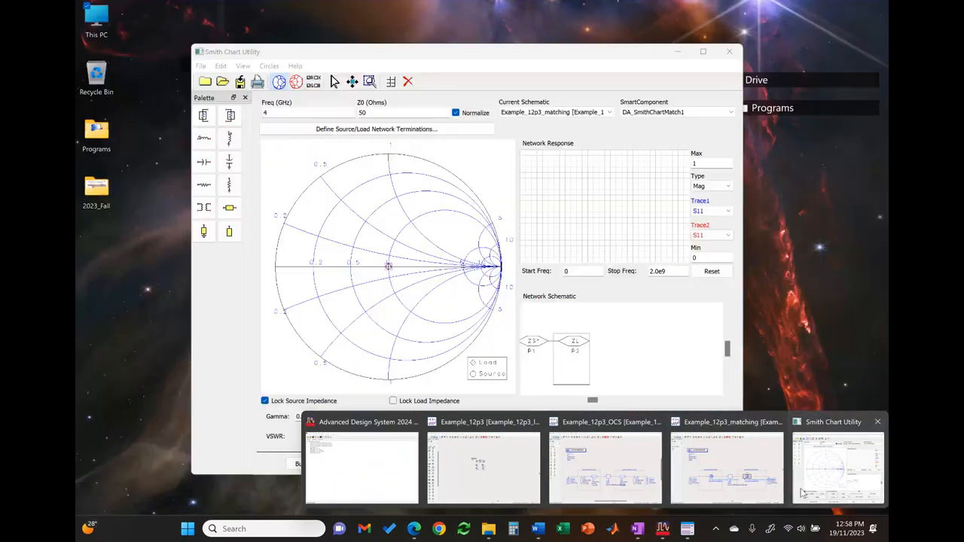
click(804, 494)
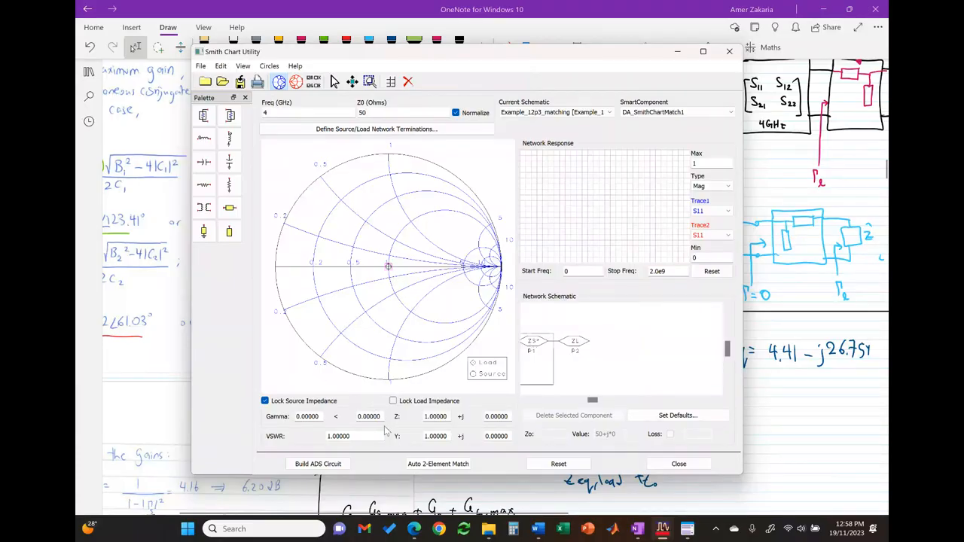
click(322, 405)
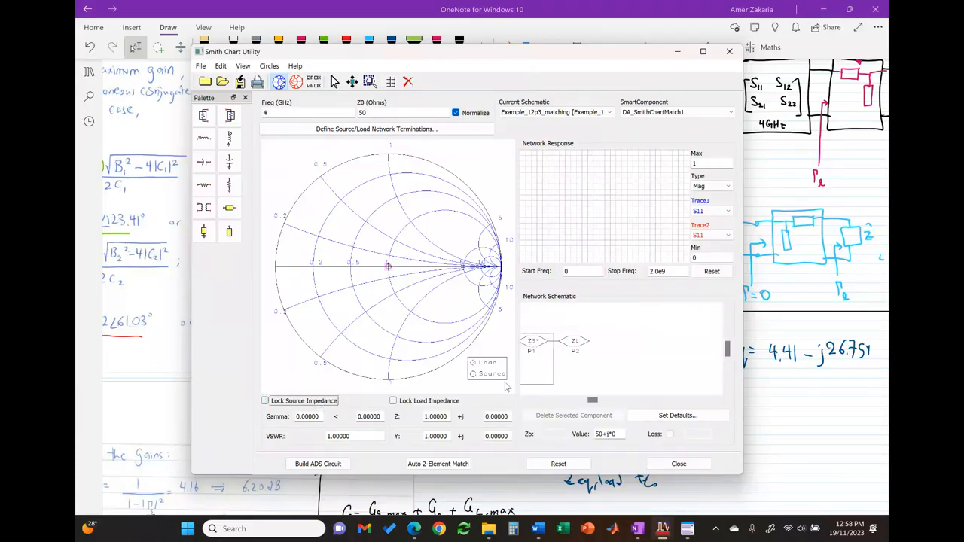
click(314, 404)
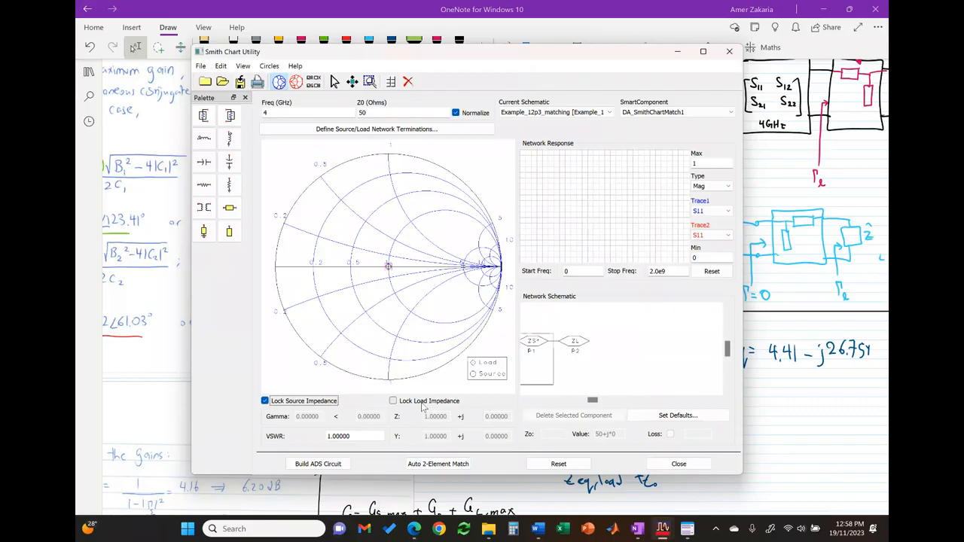
click(574, 362)
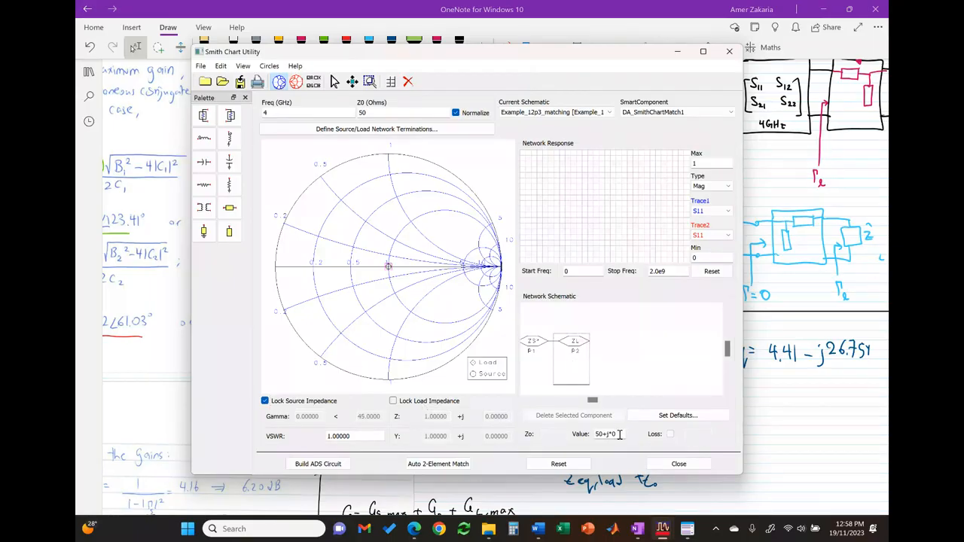
drag(618, 435, 523, 430)
text(4.4)
text(6)
text(.75)
key(Return)
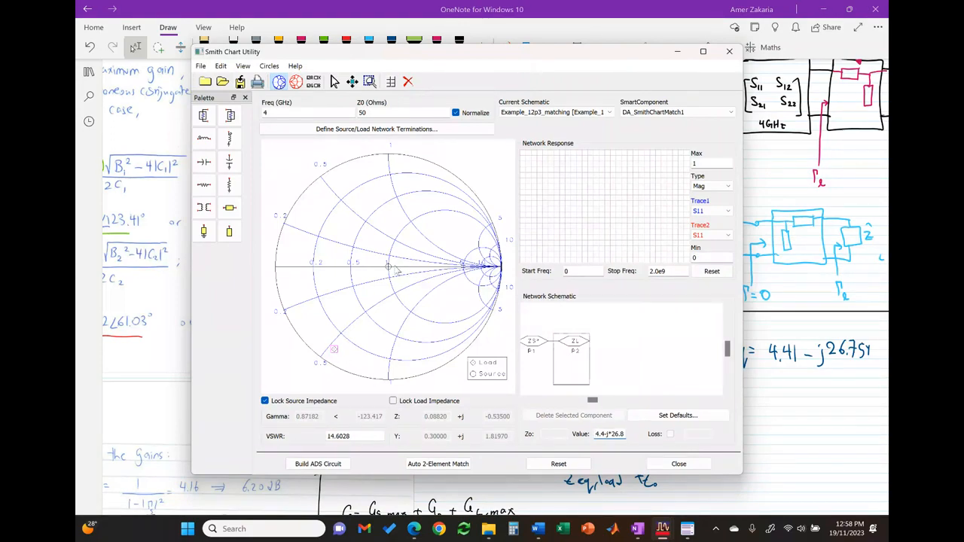
click(412, 403)
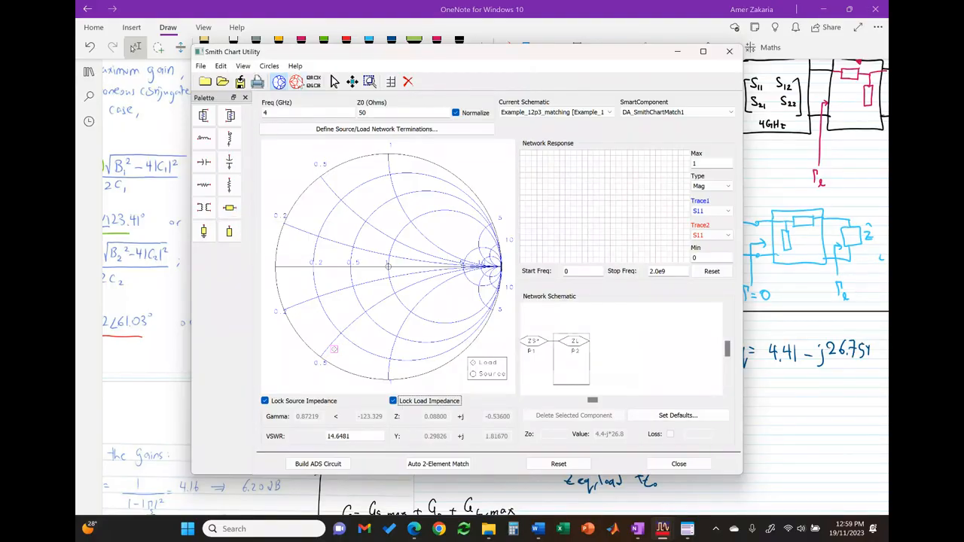
Step: Add a series transmission line from the load point to the unit-conductance circle and a shunt open-circuit stub ending at the chart centre
click(231, 212)
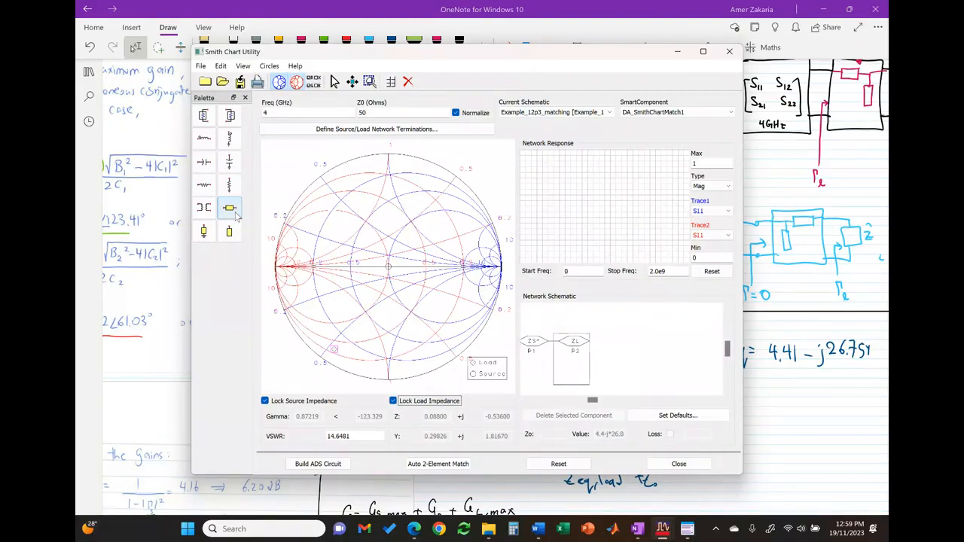
click(331, 303)
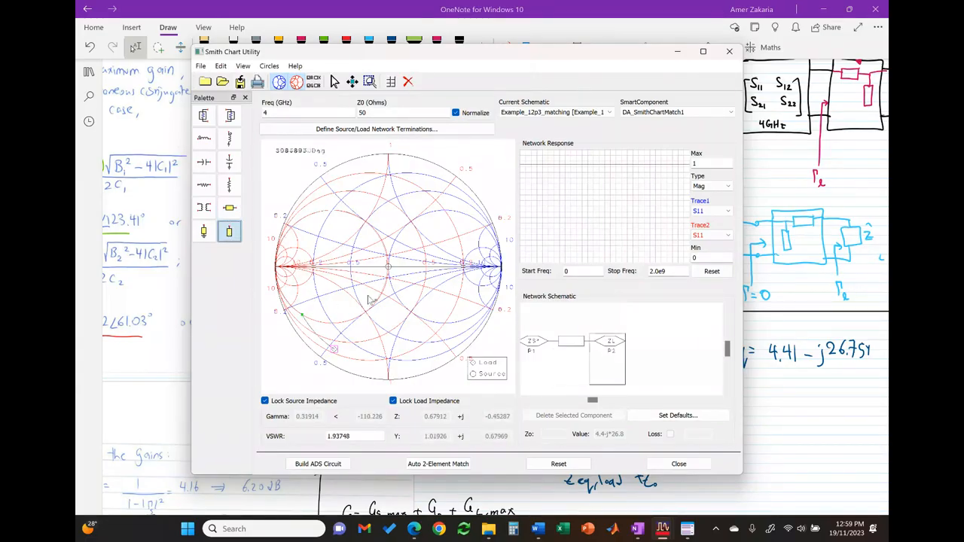
click(389, 269)
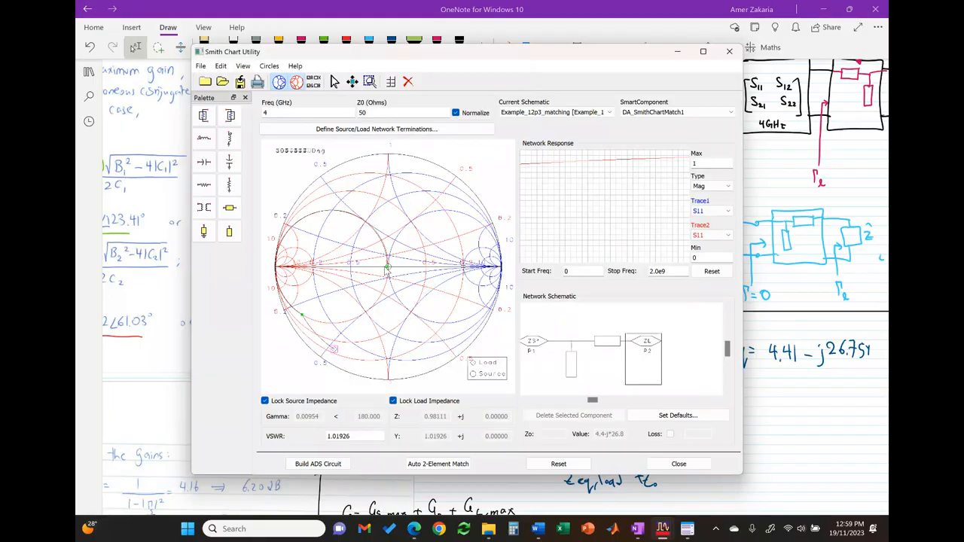
click(389, 273)
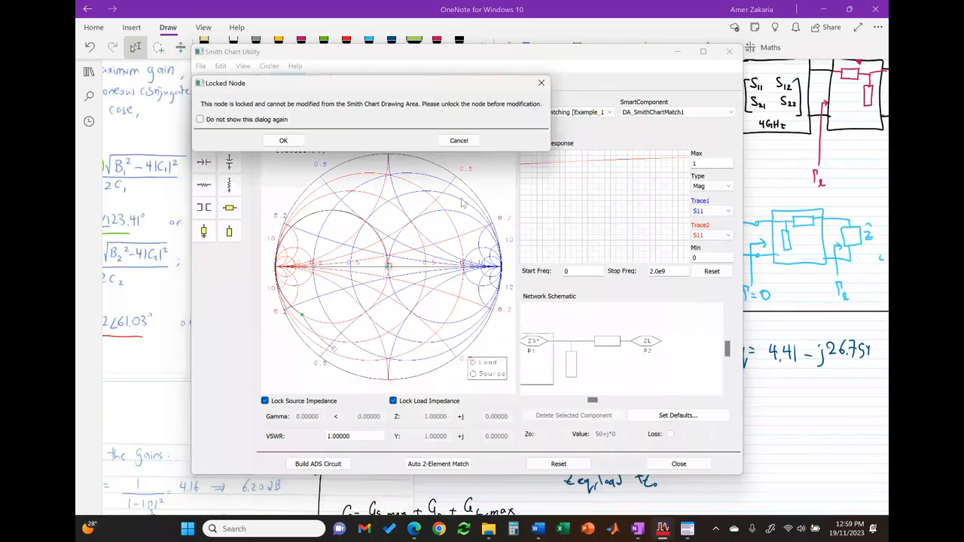
Step: Dismiss the locked-node warning and adjust the series line to about 13.7° and the shunt open stub to about 105.6°, ending at the chart centre
click(459, 140)
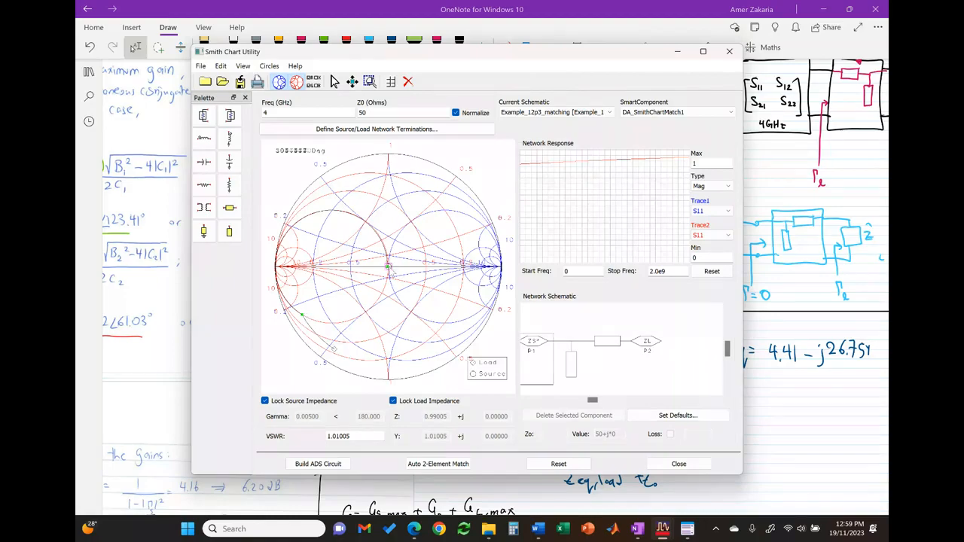
mouse_move(388, 269)
mouse_down()
mouse_move(386, 244)
mouse_move(389, 252)
mouse_up()
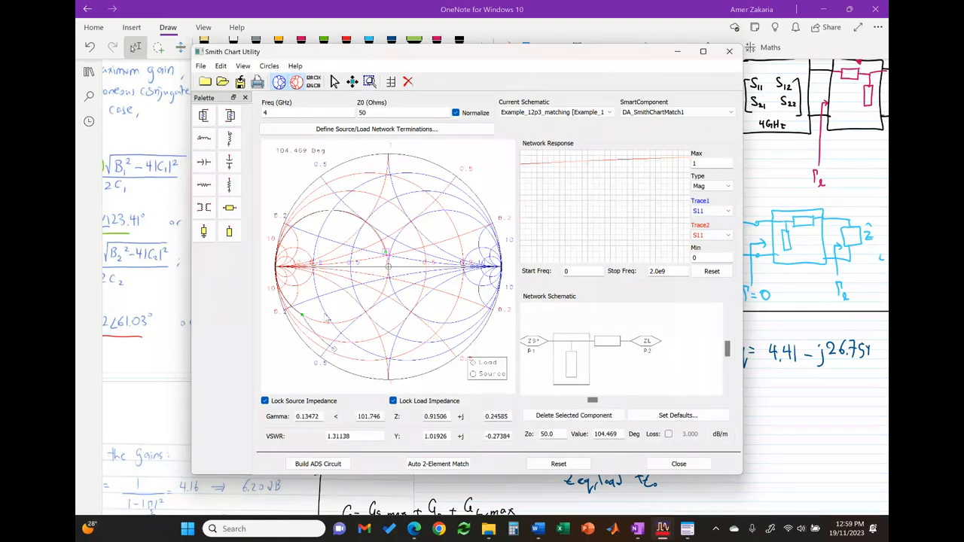
drag(306, 322, 301, 317)
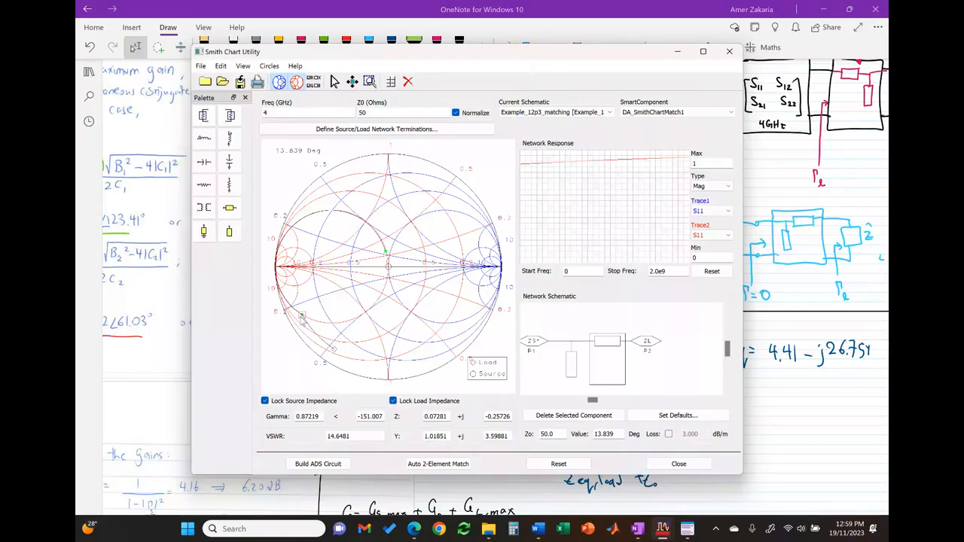
drag(302, 318, 388, 269)
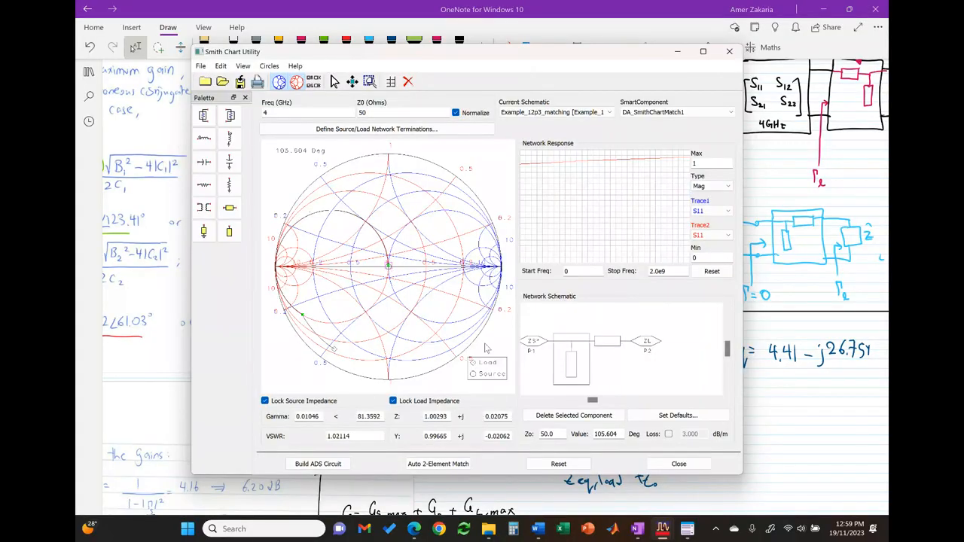
Step: Check the electrical lengths of the series line and the open stub, and build the ADS circuit for DA_SmithChartMatch1
click(601, 350)
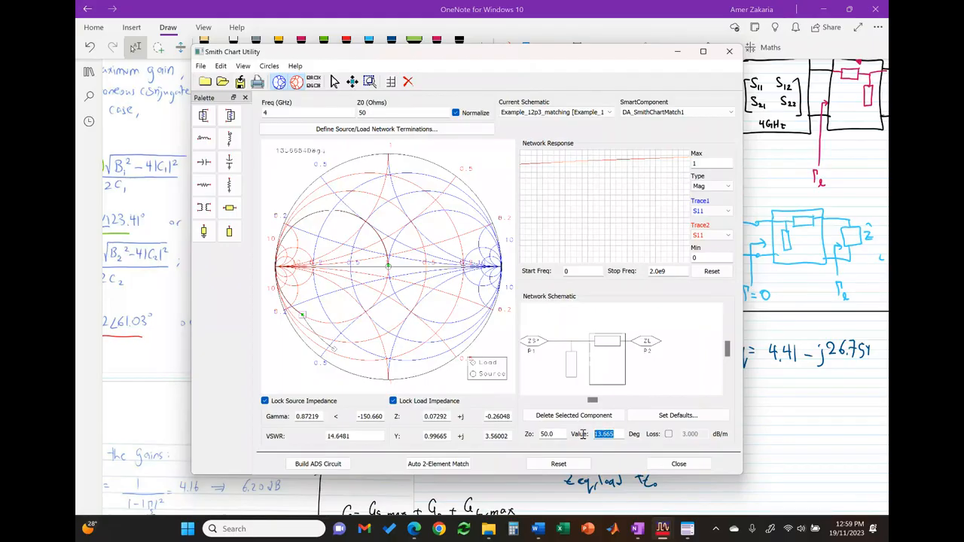
click(571, 377)
drag(619, 435, 573, 440)
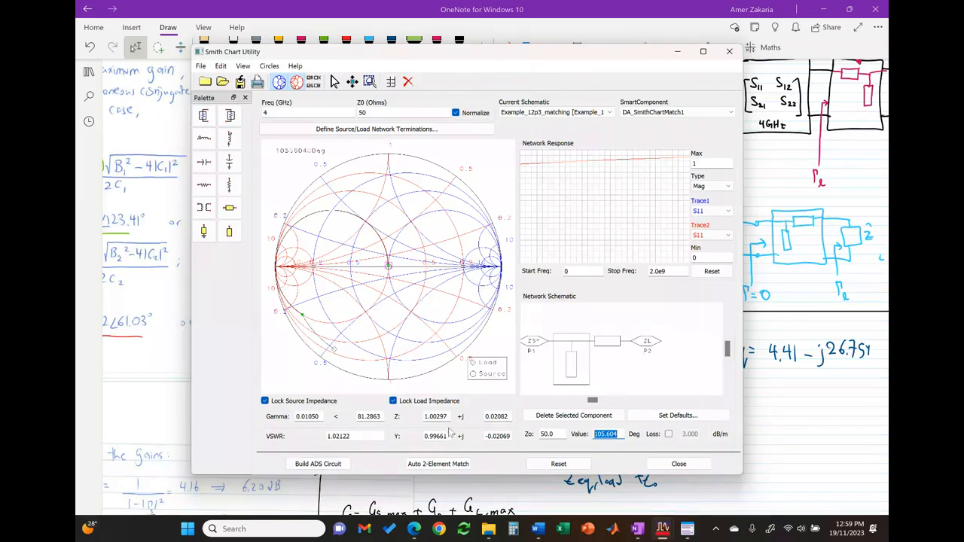
click(320, 464)
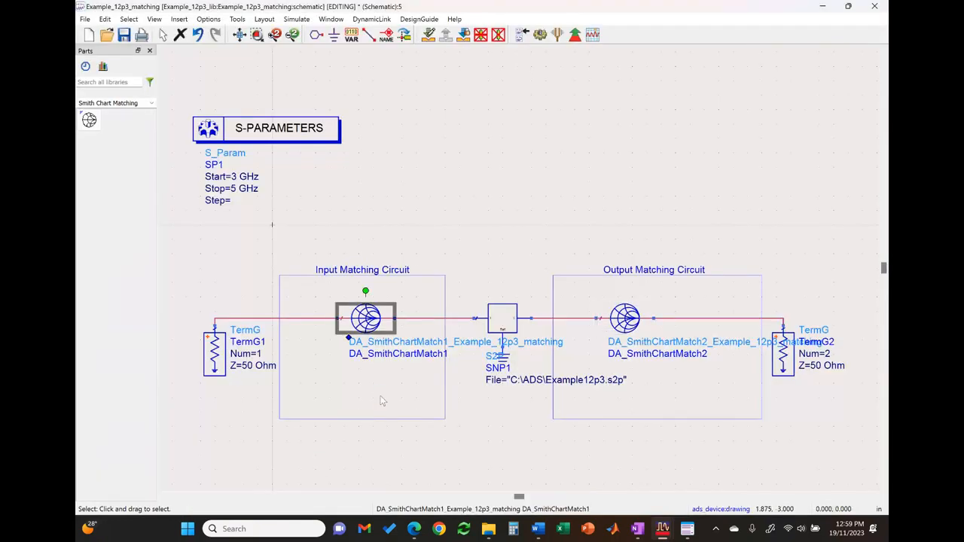
key(Escape)
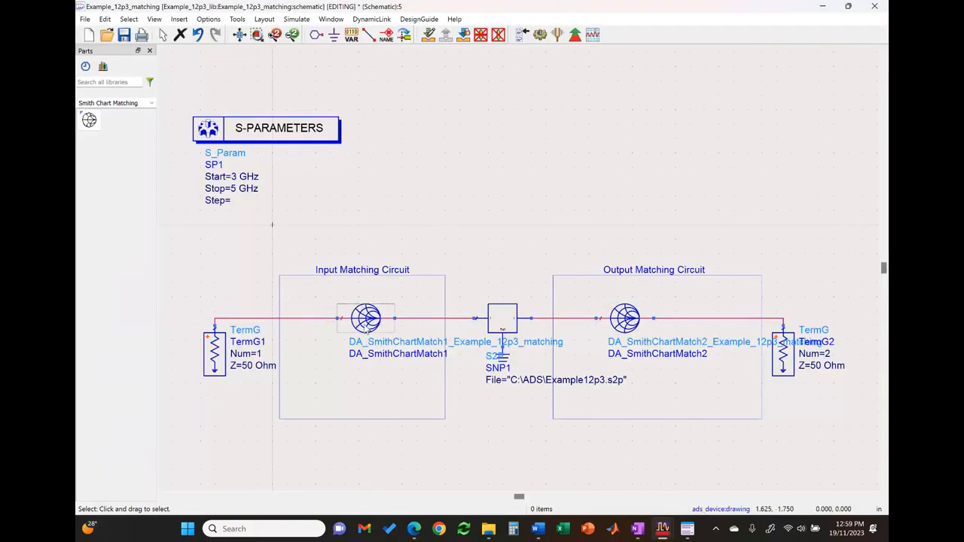
Step: Push into DA_SmithChartMatch1 in the input matching circuit and examine the generated line and stub subcircuit
click(368, 326)
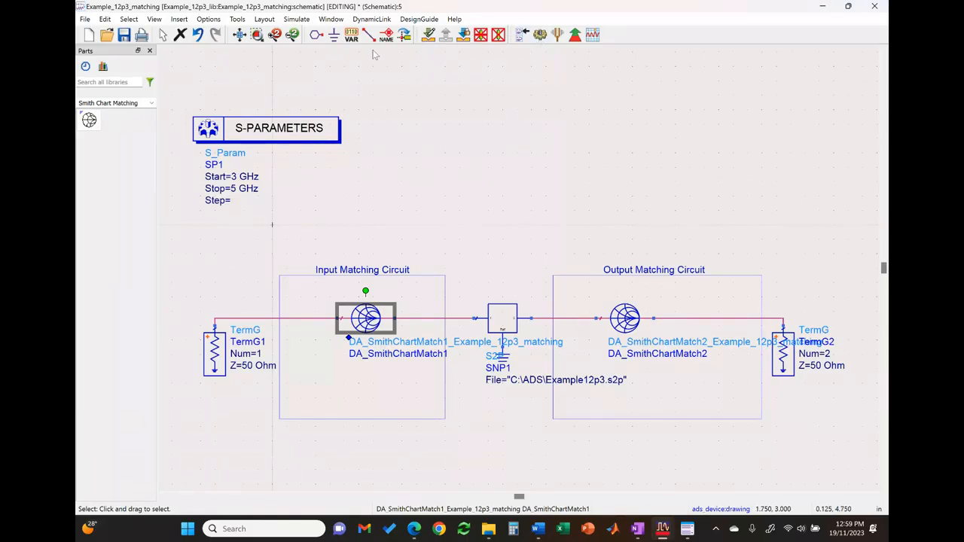
click(429, 35)
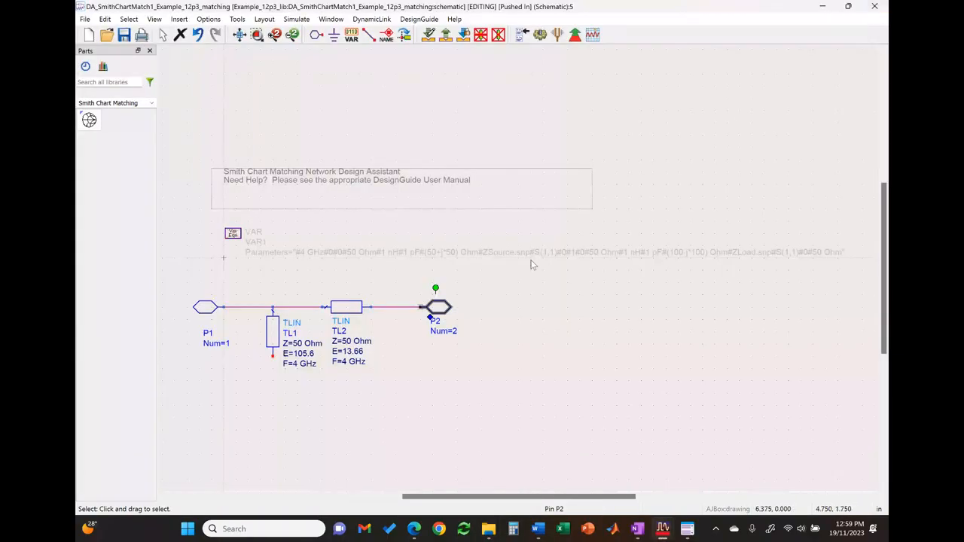
click(871, 7)
click(355, 422)
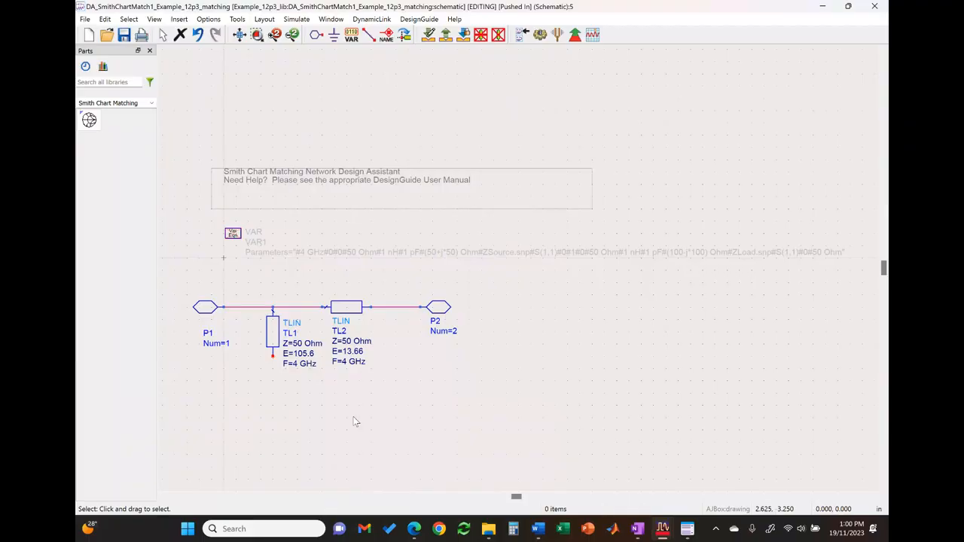
Step: Return to the top-level Example_12p3_matching schematic and save it
click(445, 35)
click(125, 36)
click(518, 189)
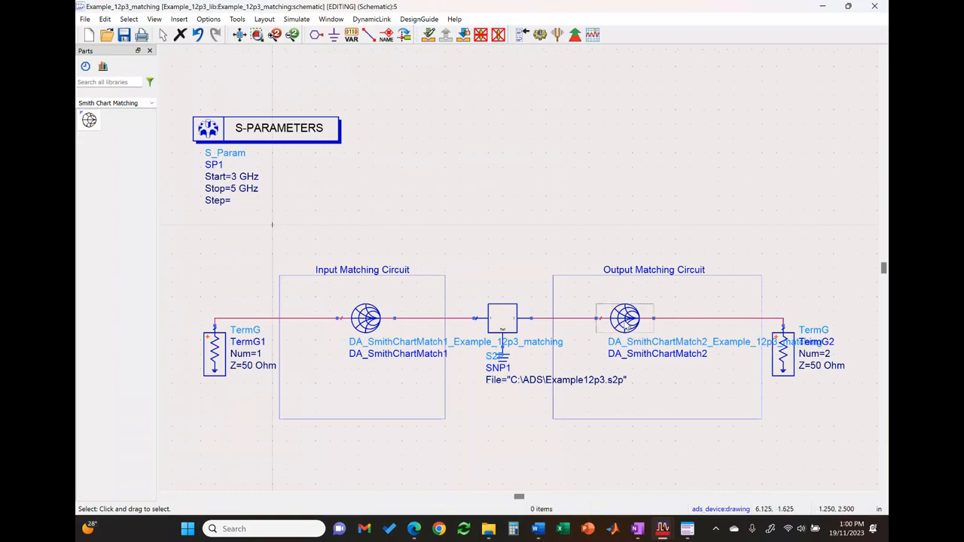
Step: Open the Smith Chart Utility for the output component DA_SmithChartMatch2, updating the SmartComponent from the utility
click(624, 319)
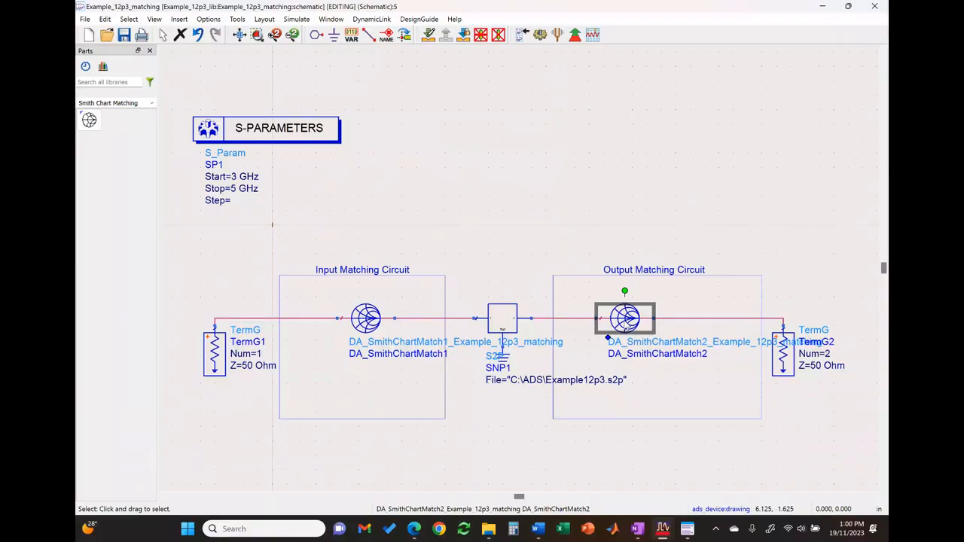
click(236, 20)
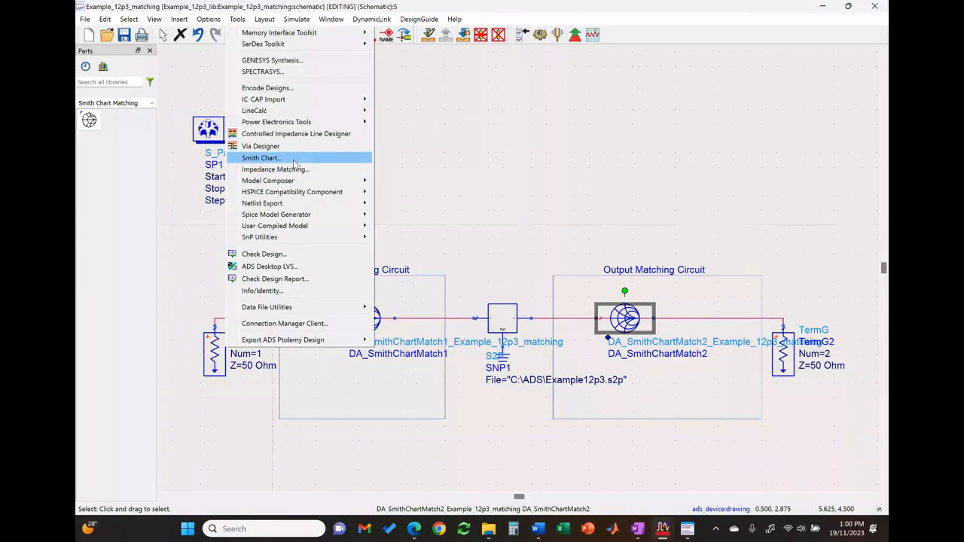
click(294, 158)
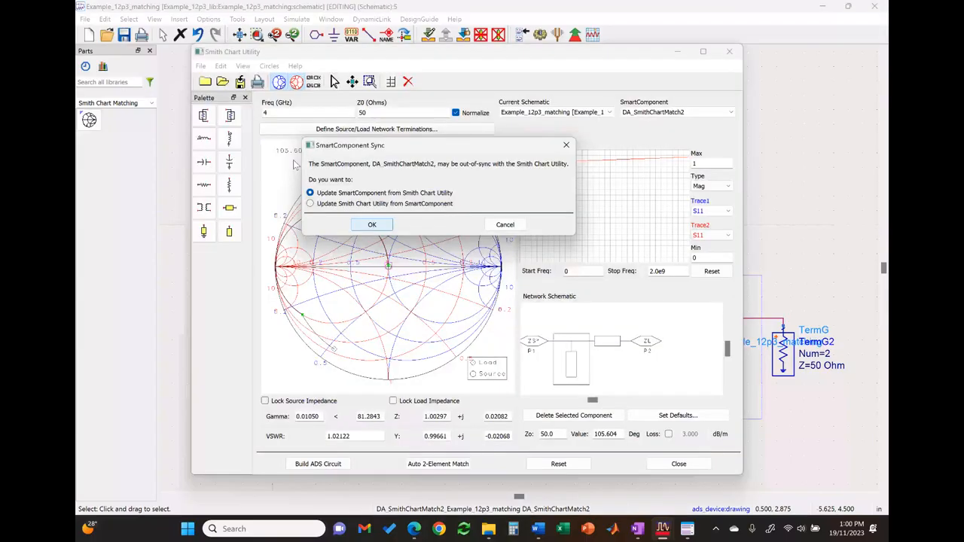
click(372, 225)
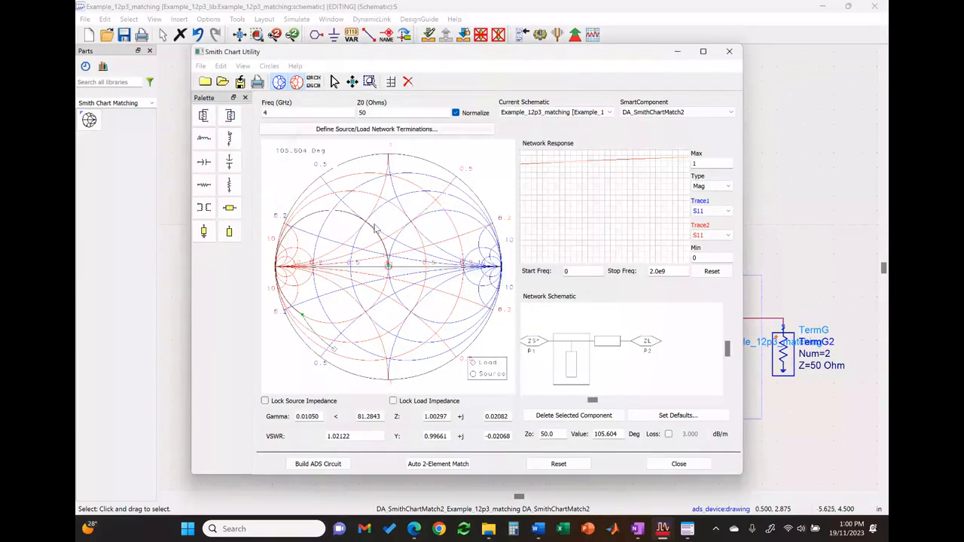
click(641, 112)
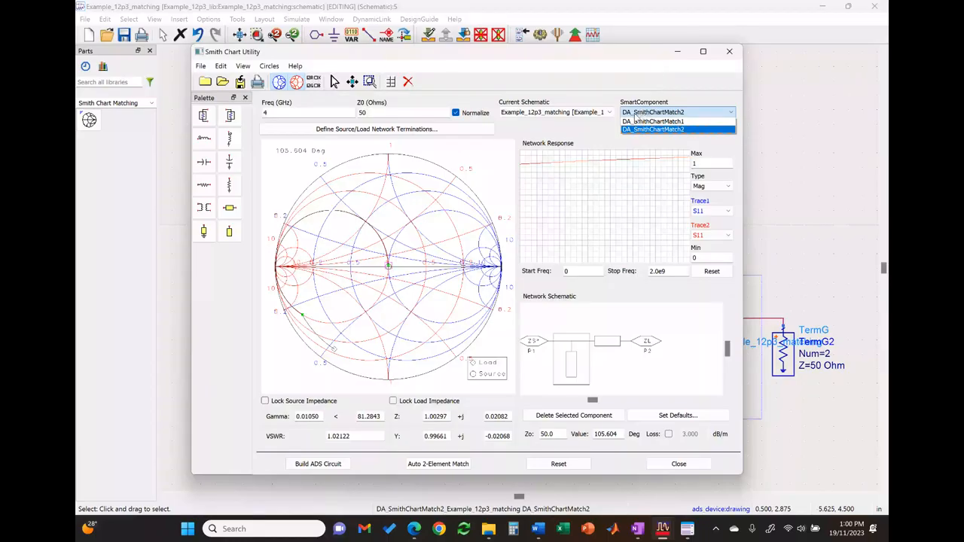
click(650, 129)
click(329, 113)
click(395, 110)
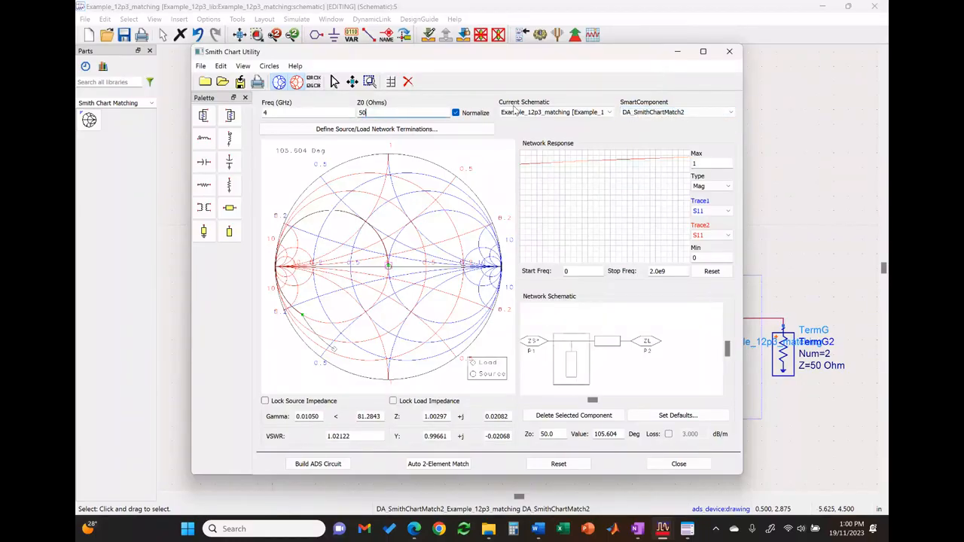
click(655, 112)
click(654, 122)
click(655, 113)
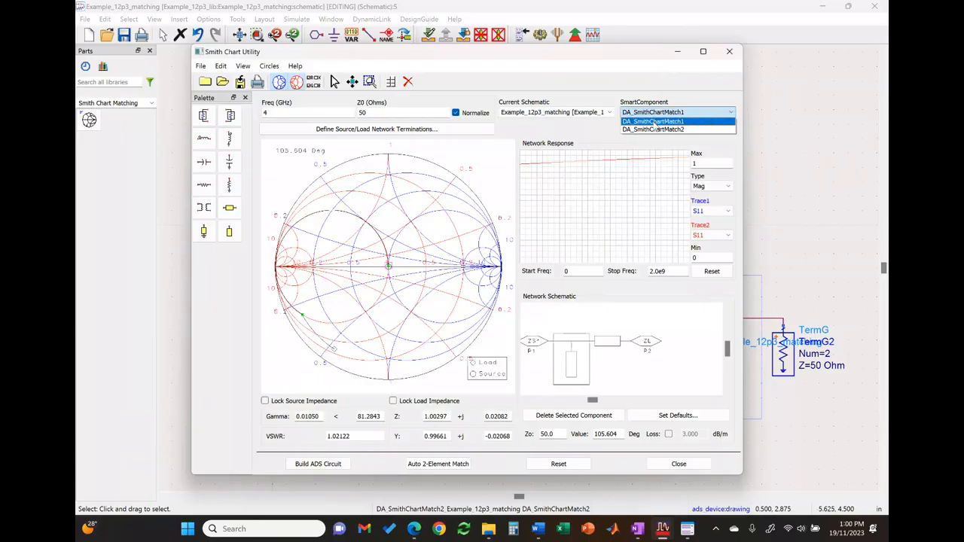
click(656, 132)
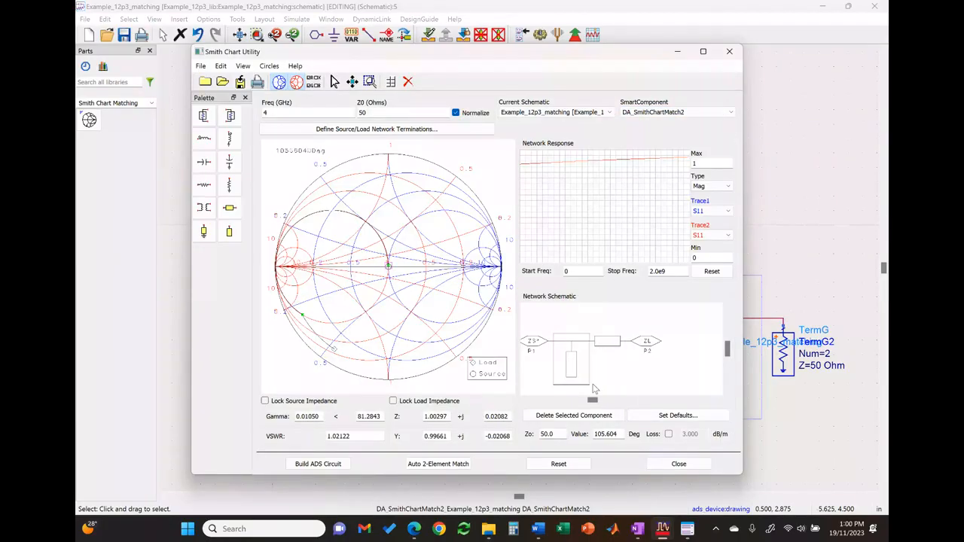
Step: Delete the series line and the shunt stub from the DA_SmithChartMatch2 network, and select the value of load termination ZL
click(604, 344)
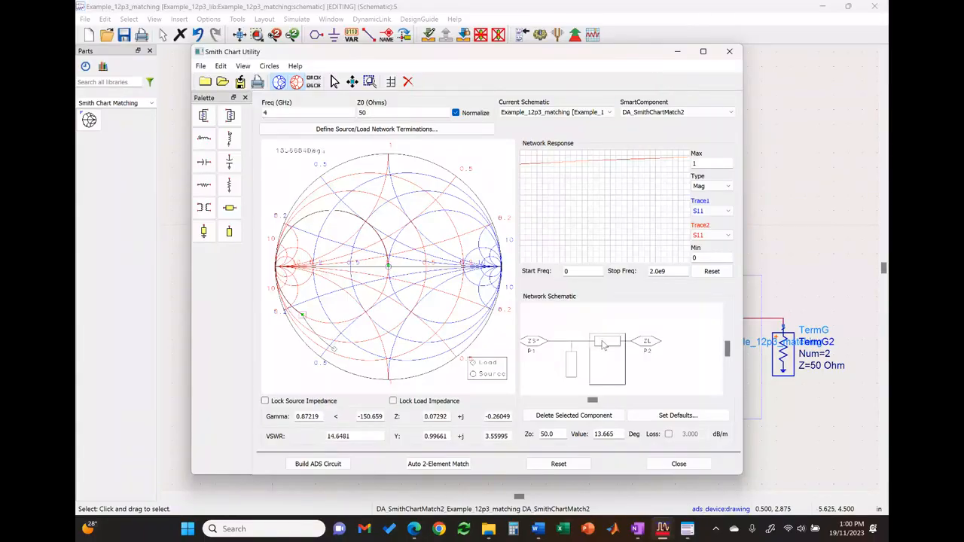
click(607, 422)
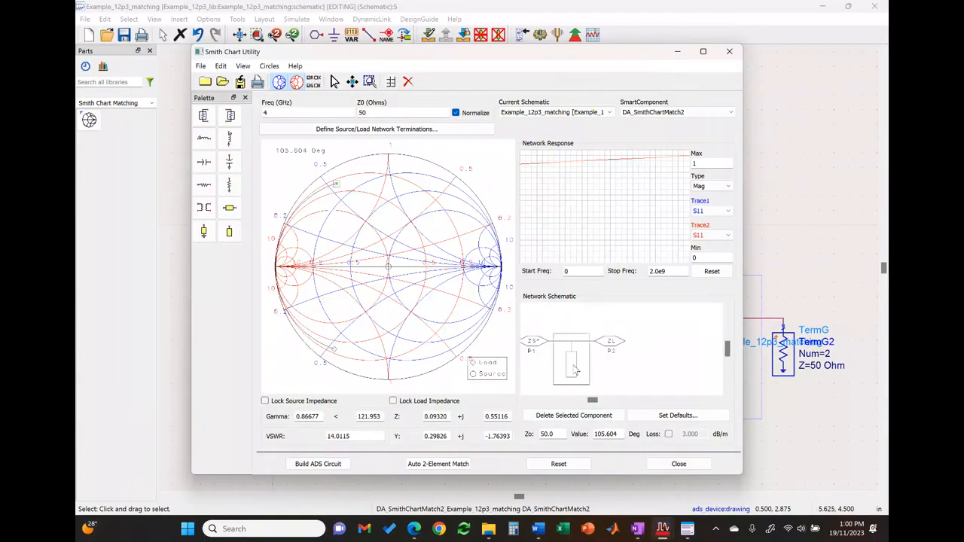
click(584, 416)
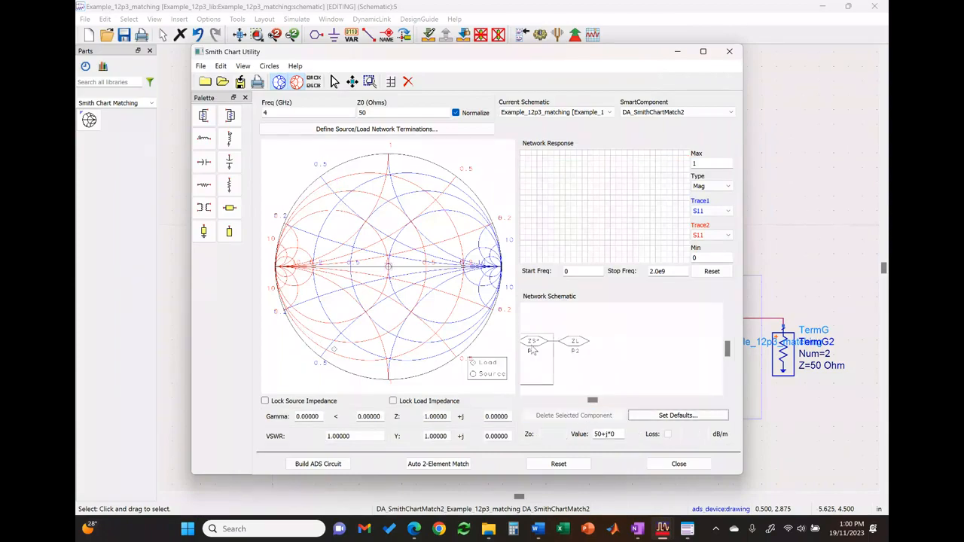
click(531, 340)
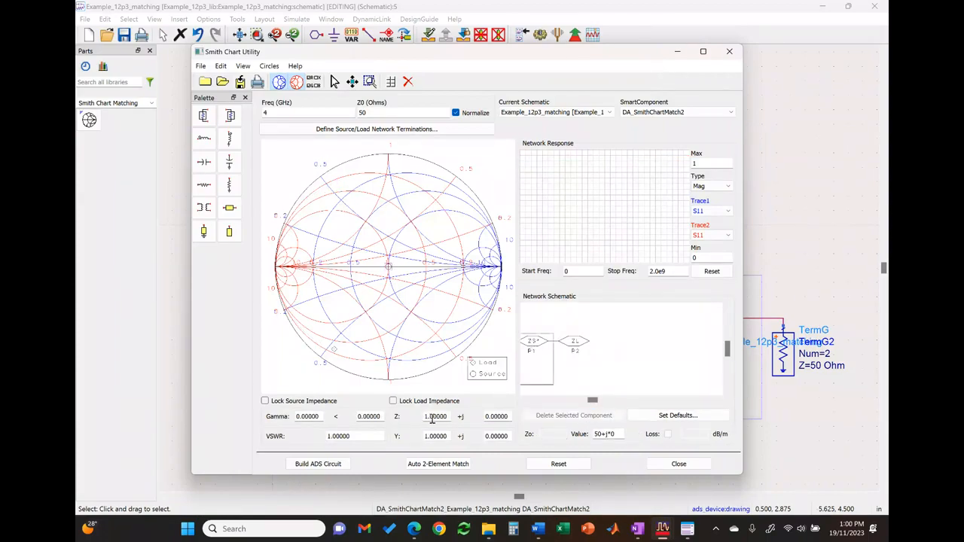
click(576, 345)
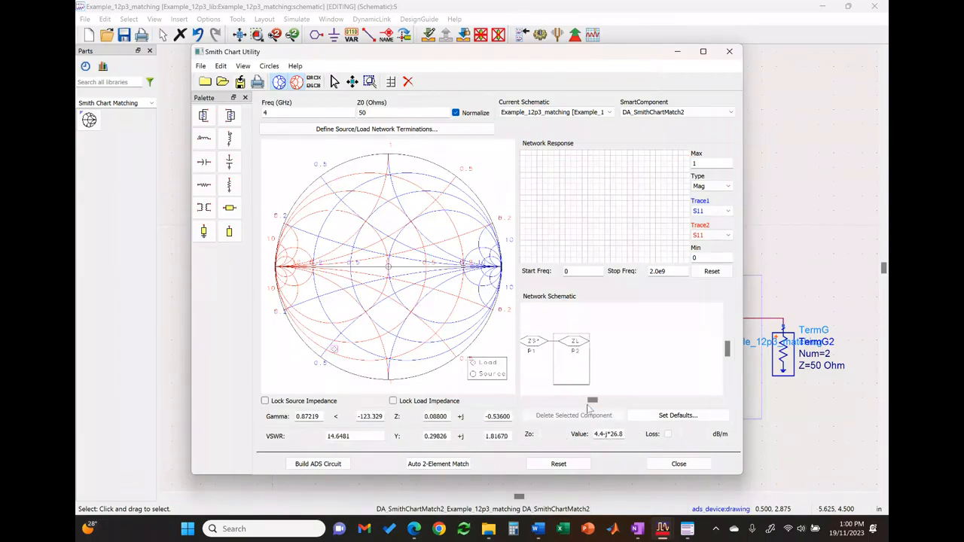
drag(594, 434, 640, 434)
Step: Switch to OneNote and handwrite a pink arrow from the boxed ΓL result leading to ΓL* = 0.8763∠61.03
click(639, 531)
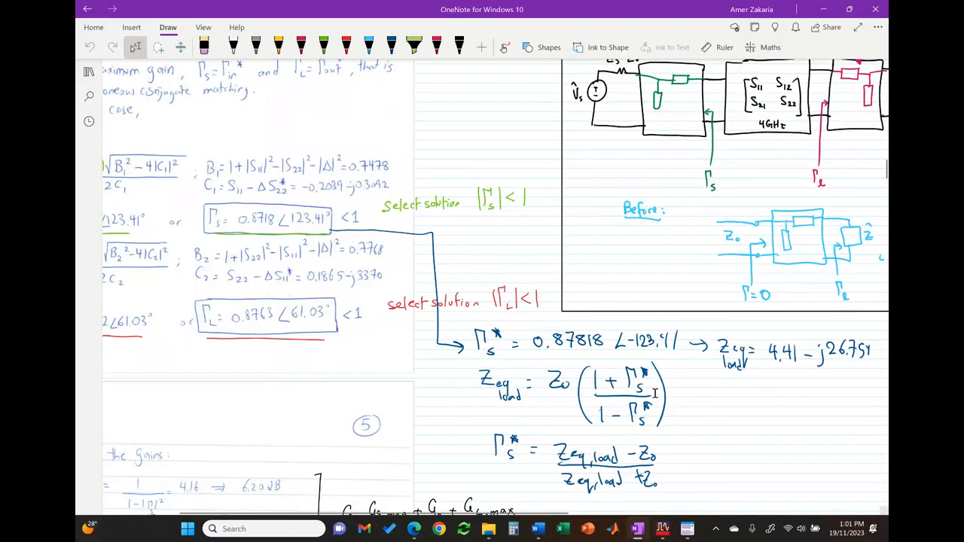
click(301, 47)
mouse_move(328, 331)
mouse_down()
mouse_move(369, 463)
mouse_move(507, 492)
mouse_move(687, 501)
mouse_move(707, 446)
mouse_up()
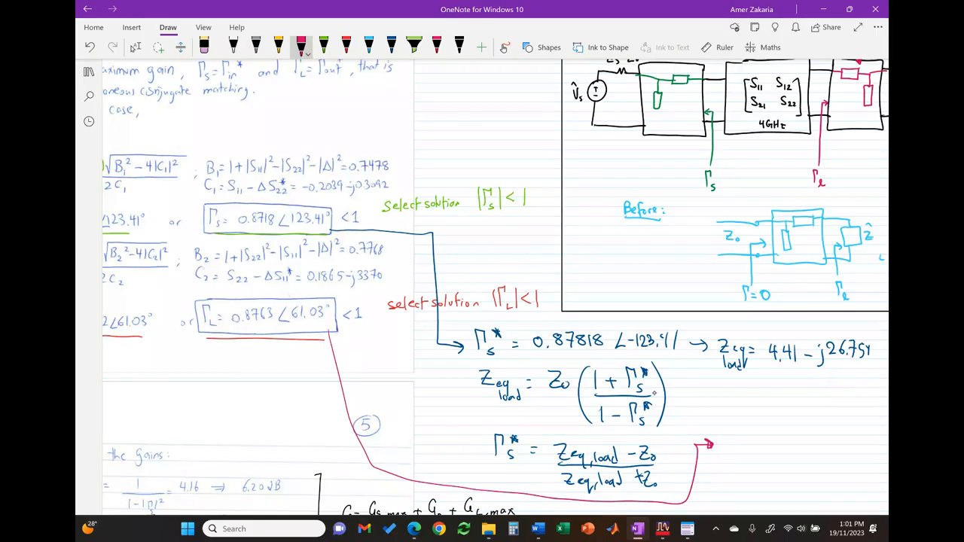
drag(725, 437, 731, 427)
mouse_move(741, 422)
mouse_down()
mouse_move(845, 440)
mouse_move(872, 431)
mouse_up()
click(787, 436)
click(863, 434)
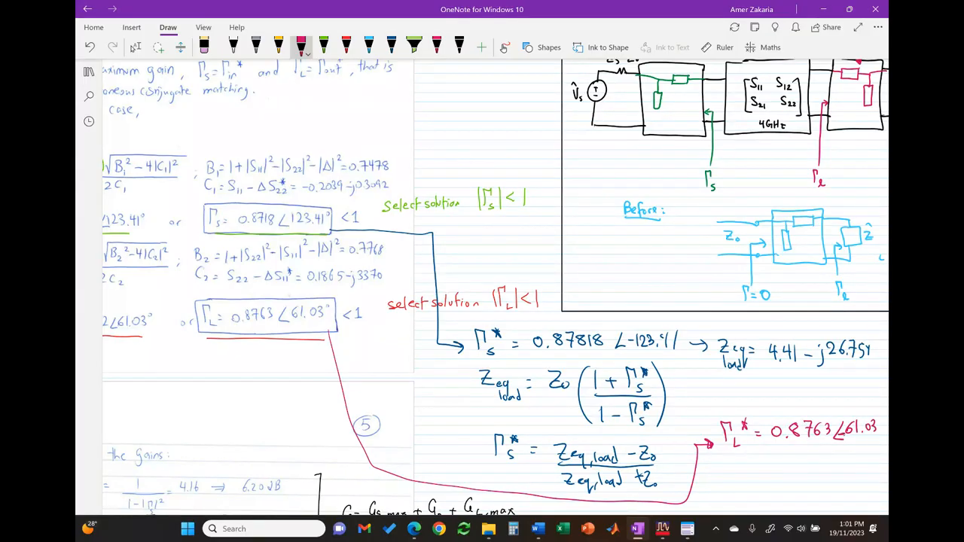
Step: Handwrite the equivalent load impedance Zeq load = 12.63 − j83.42 below the ΓL* value
drag(723, 457, 741, 474)
mouse_move(755, 472)
mouse_down()
mouse_move(740, 488)
mouse_move(756, 489)
mouse_move(774, 468)
mouse_up()
drag(767, 473, 774, 473)
drag(783, 464, 783, 476)
mouse_move(788, 465)
mouse_down()
mouse_move(789, 474)
mouse_move(830, 472)
mouse_move(832, 482)
mouse_move(844, 462)
mouse_move(853, 465)
mouse_up()
click(799, 475)
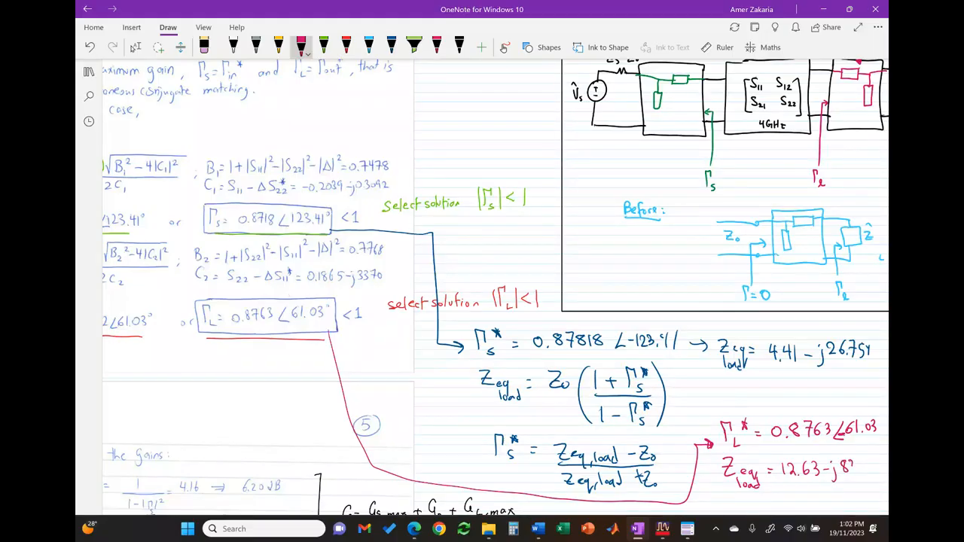
drag(866, 458, 866, 472)
drag(868, 462, 875, 473)
Step: Switch to the Smith Chart Utility and set the load termination ZL to 12.63-j*83.42
mouse_move(666, 534)
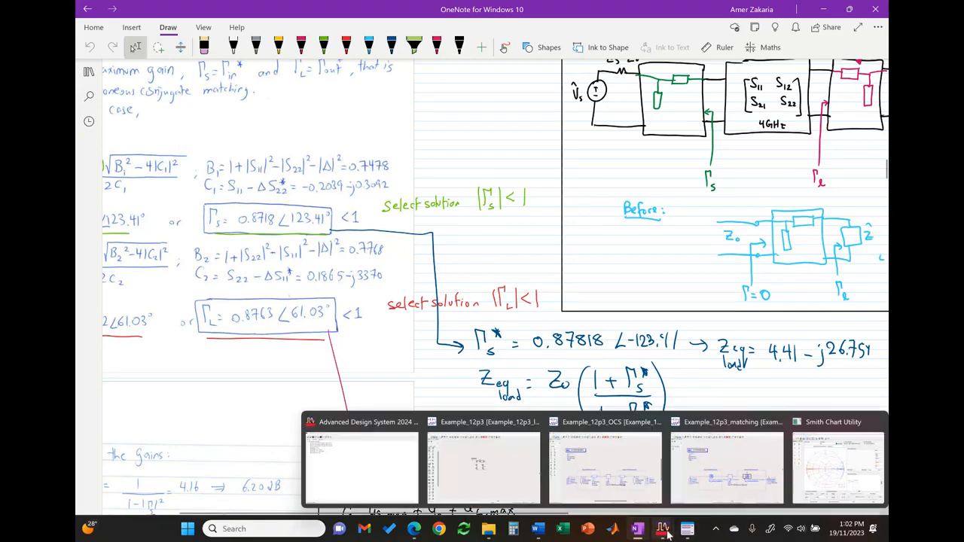
click(839, 482)
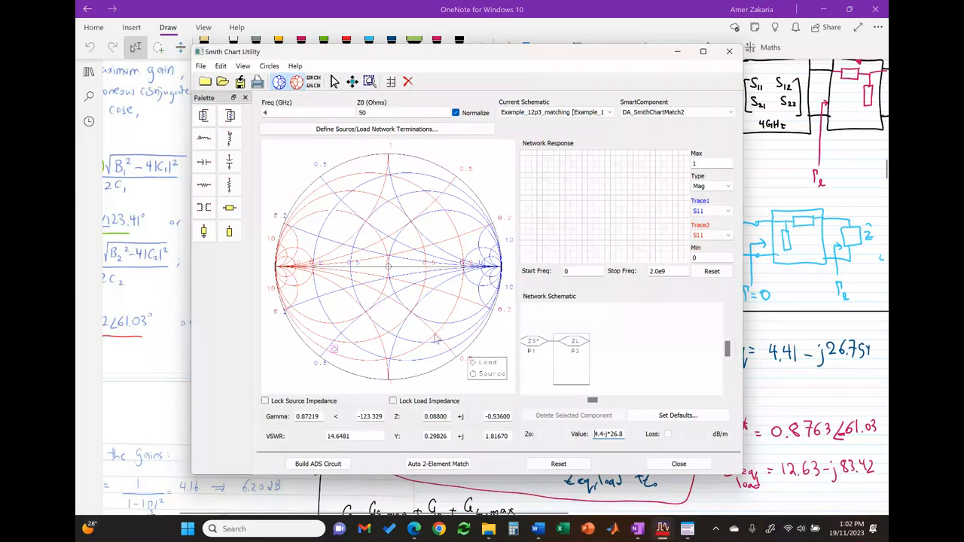
triple_click(619, 434)
key(BackSpace)
text(12.6)
text(3)
text(-i*)
text(83.4)
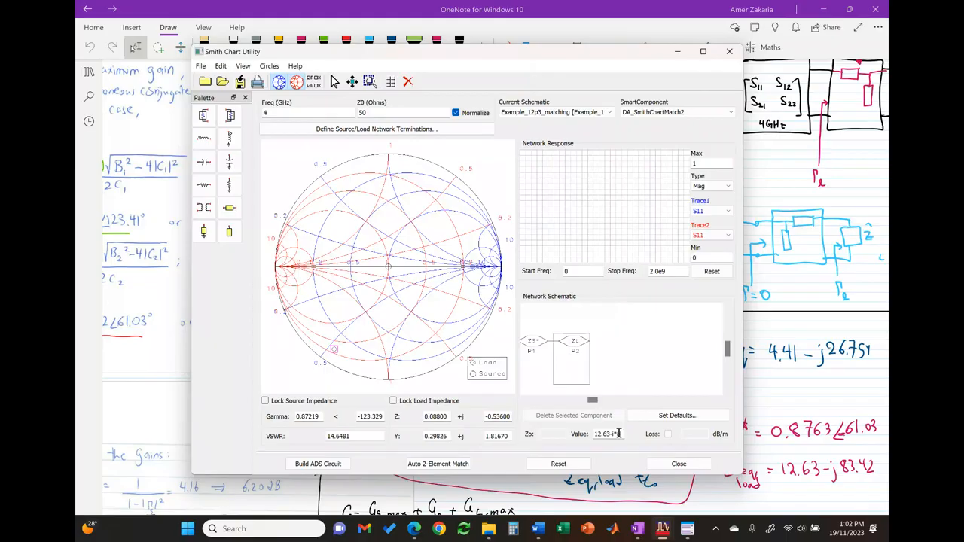
text(2)
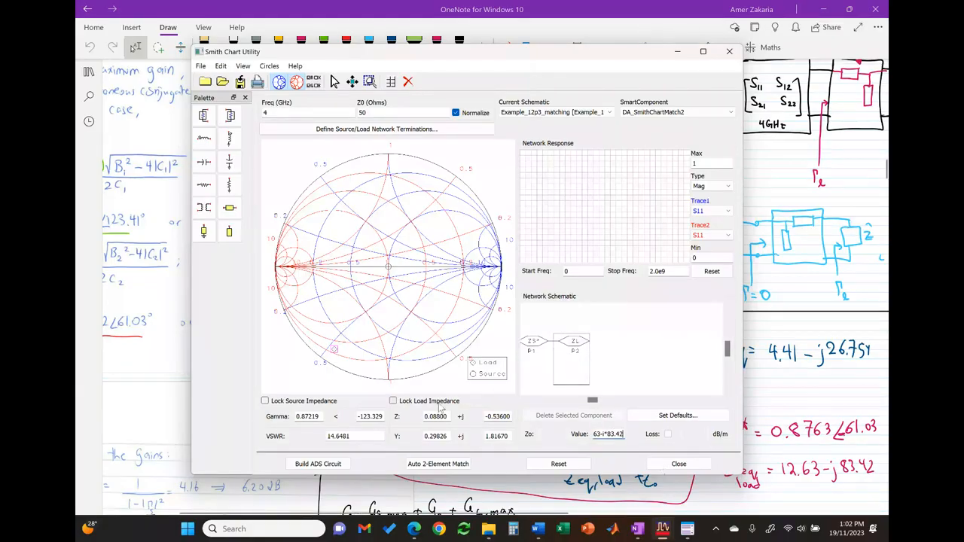
key(Return)
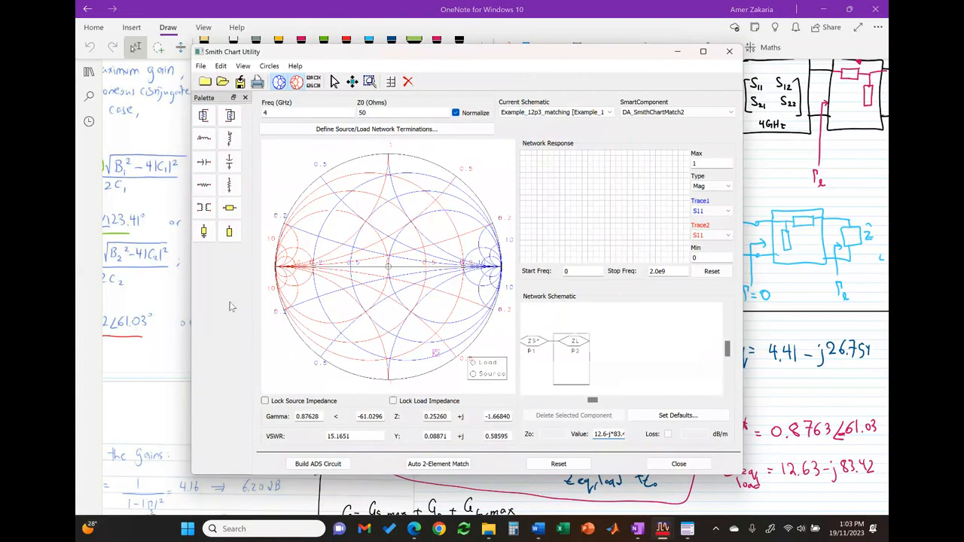
Step: Match load ZL to the chart centre with a series line about 45° long and an open-circuited shunt stub about 105° long
click(230, 207)
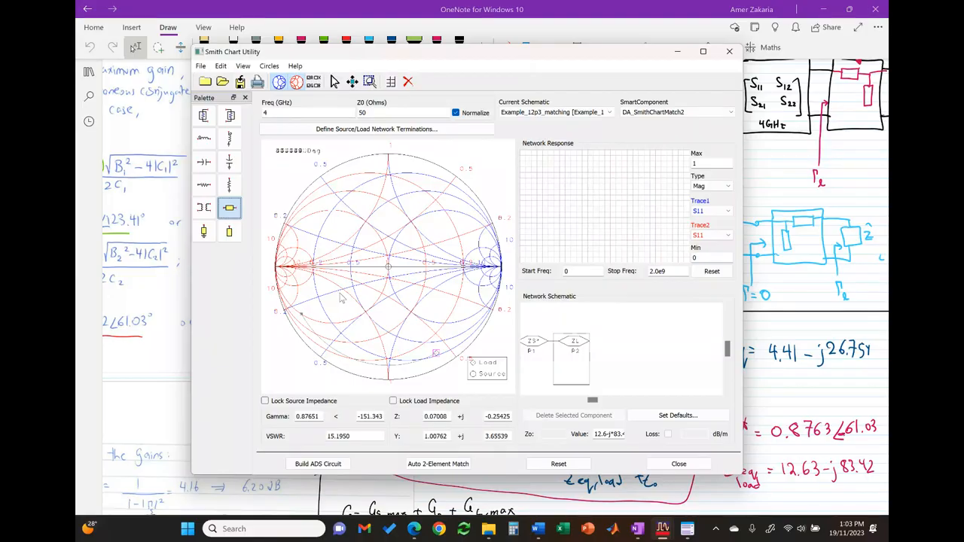
click(341, 298)
click(229, 233)
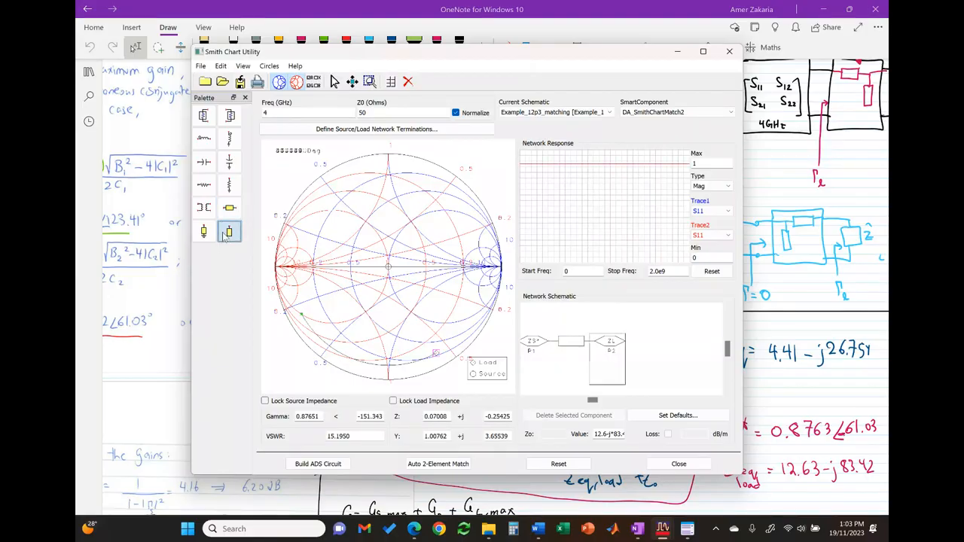
click(388, 269)
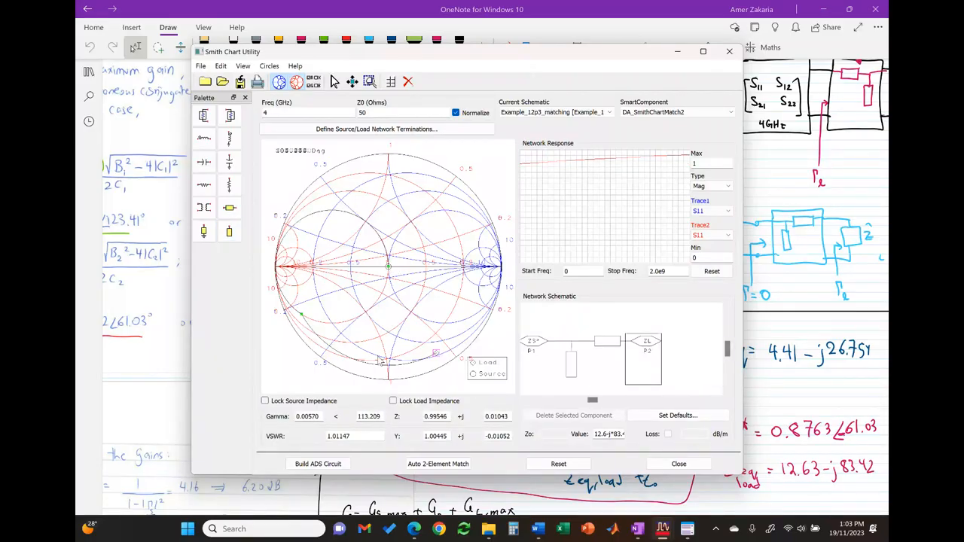
Step: Check the electrical lengths of the shunt stub and the series line, and build the ADS circuit for DA_SmithChartMatch2
click(598, 350)
click(583, 365)
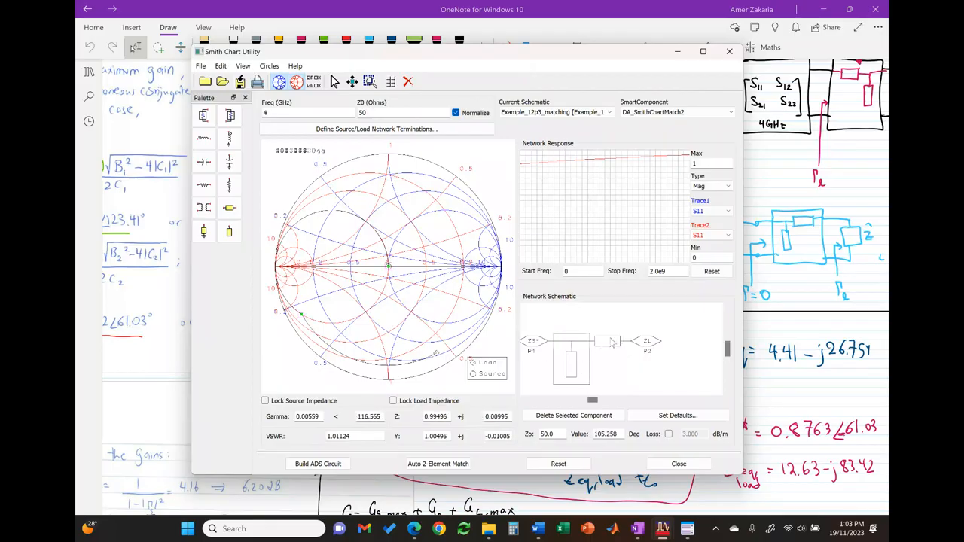
click(603, 345)
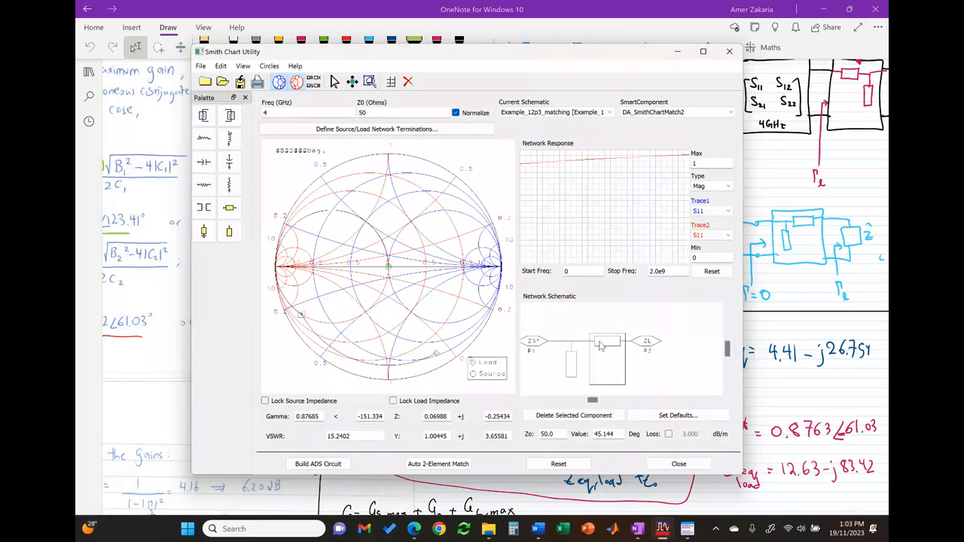
click(319, 464)
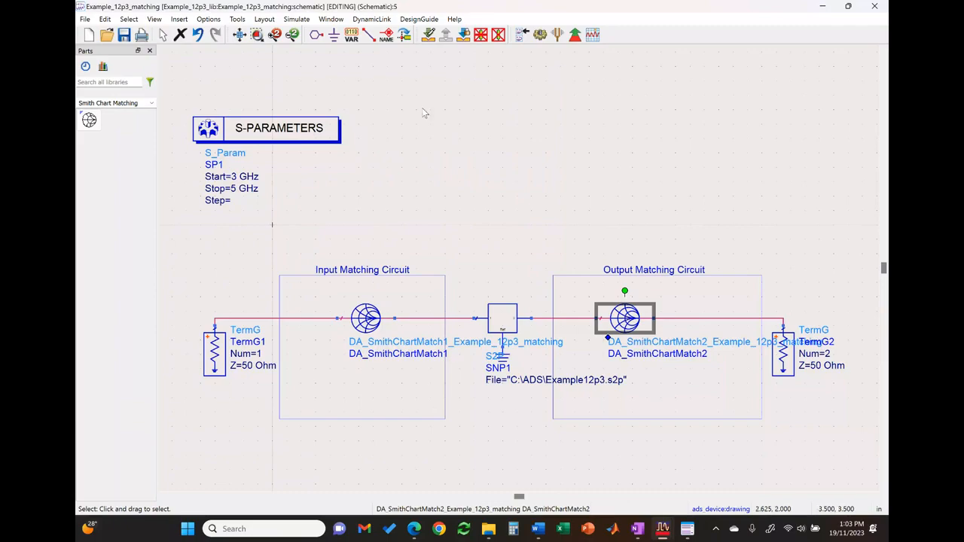
Step: View the circuit inside DA_SmithChartMatch2, and compare it with the book solution's input and output matching diagram in OneNote
click(429, 34)
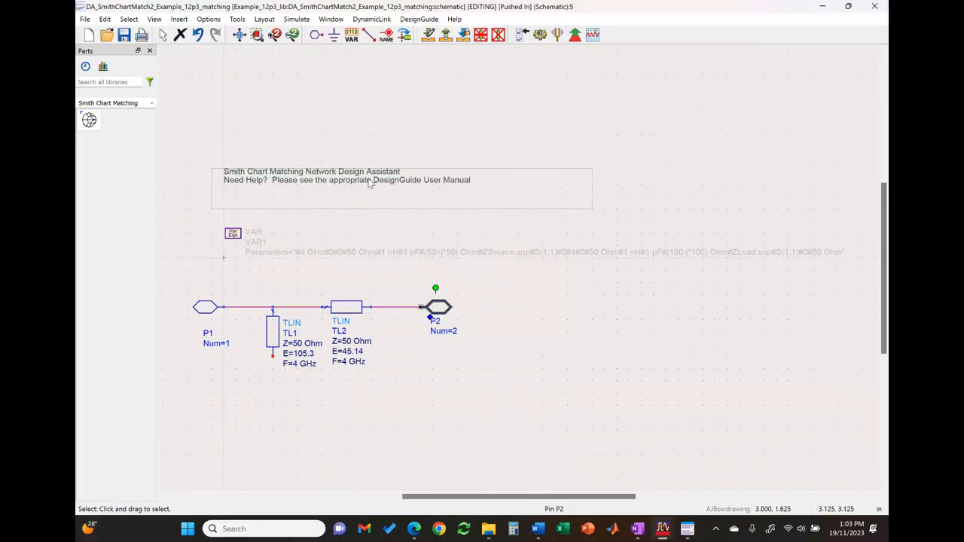
click(638, 530)
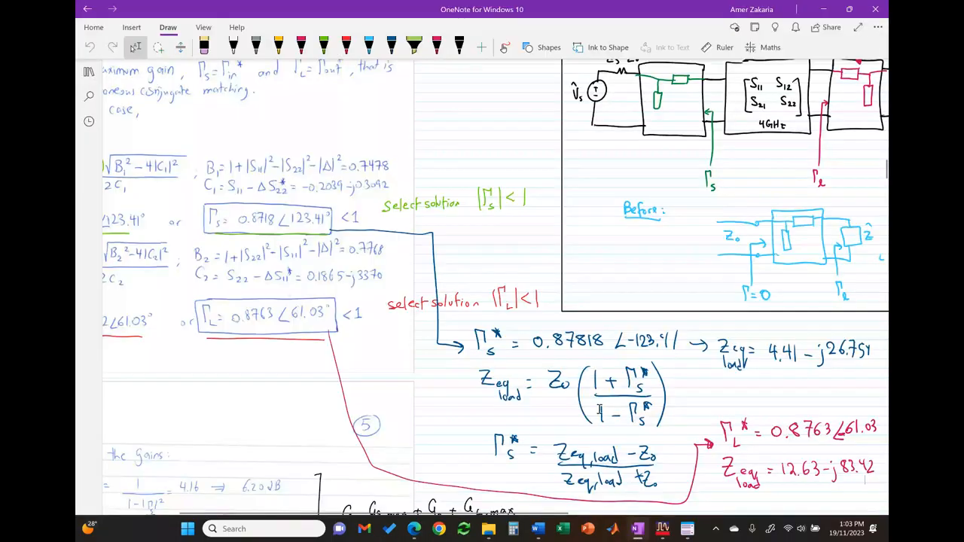
scroll(773, 258, down, 20)
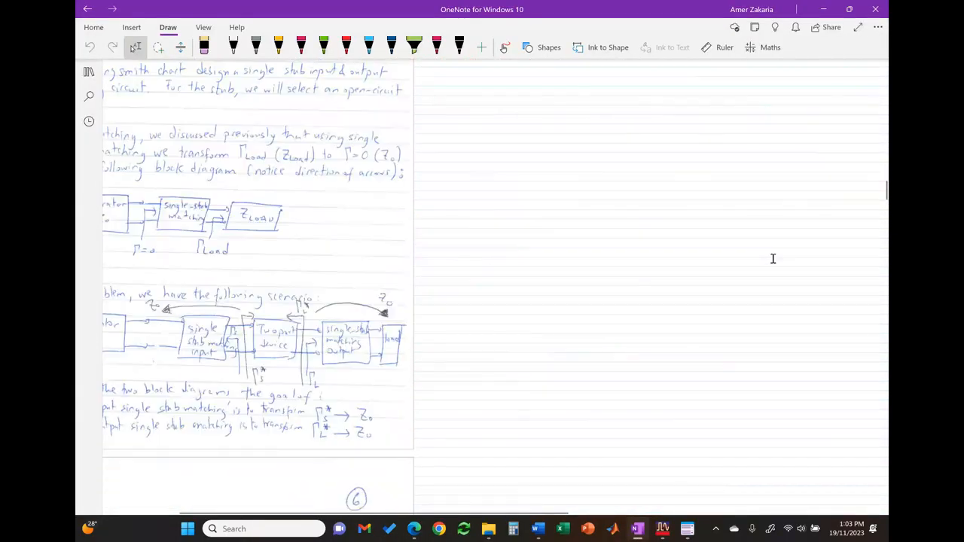
scroll(773, 258, down, 20)
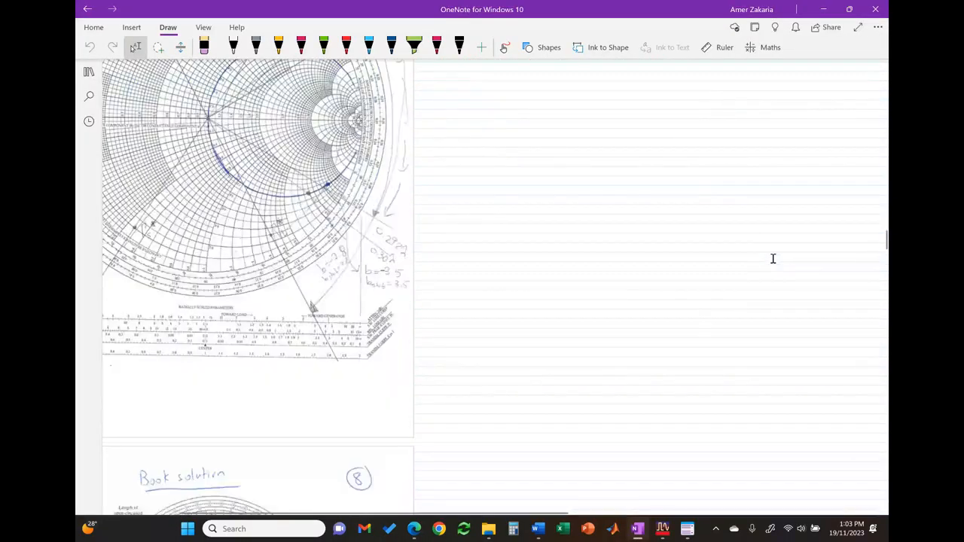
scroll(773, 259, up, 5)
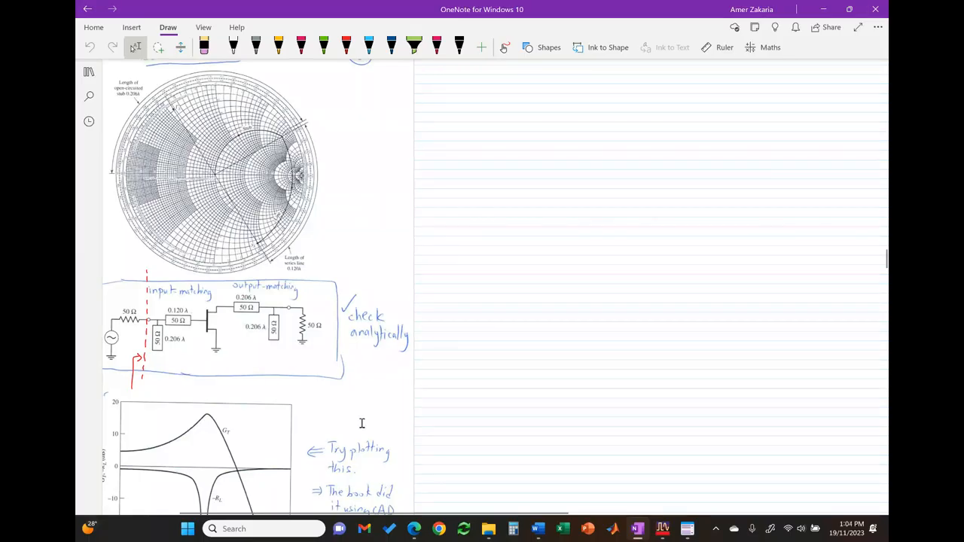
Step: Switch back to ADS, inspect the circuit inside DA_SmithChartMatch1, and return to the top-level Example_12p3_matching schematic
mouse_move(642, 532)
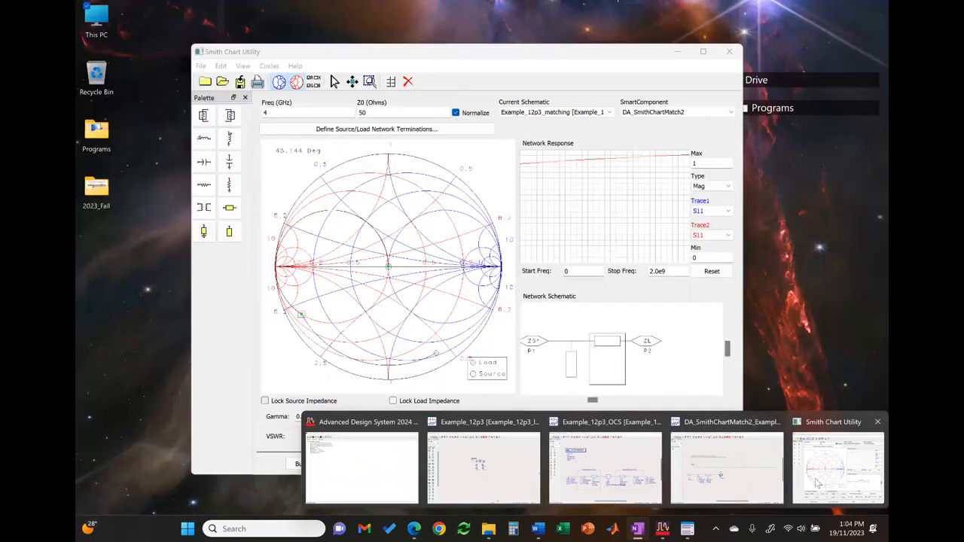
click(716, 465)
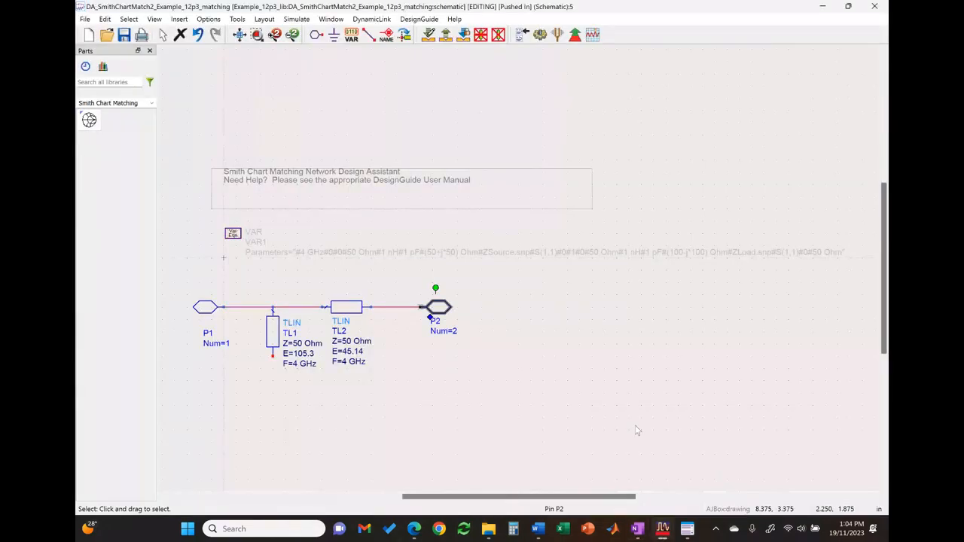
click(446, 34)
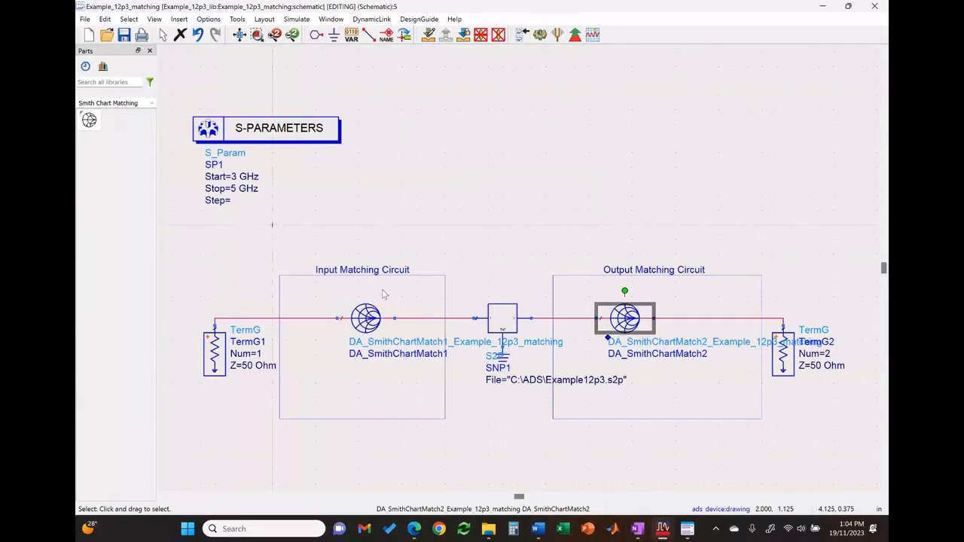
click(366, 320)
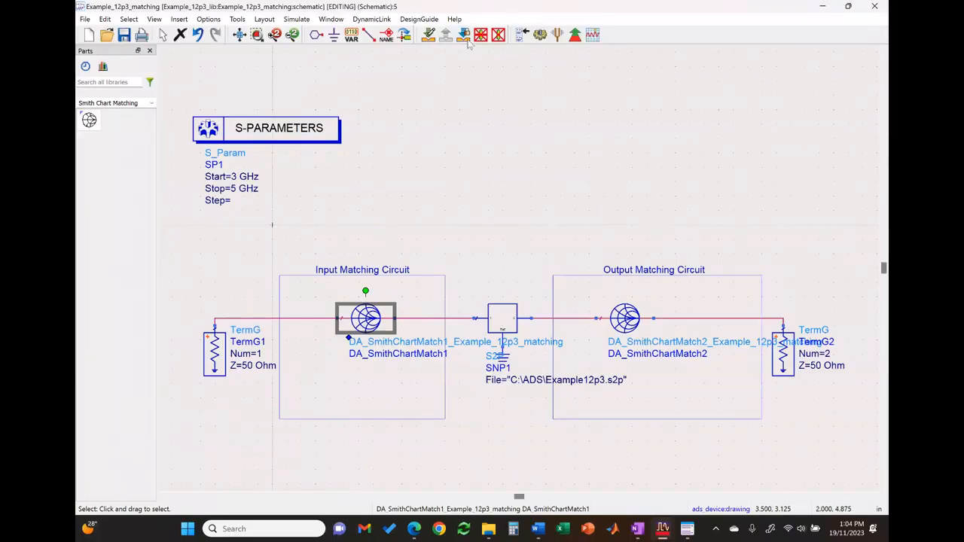
click(428, 35)
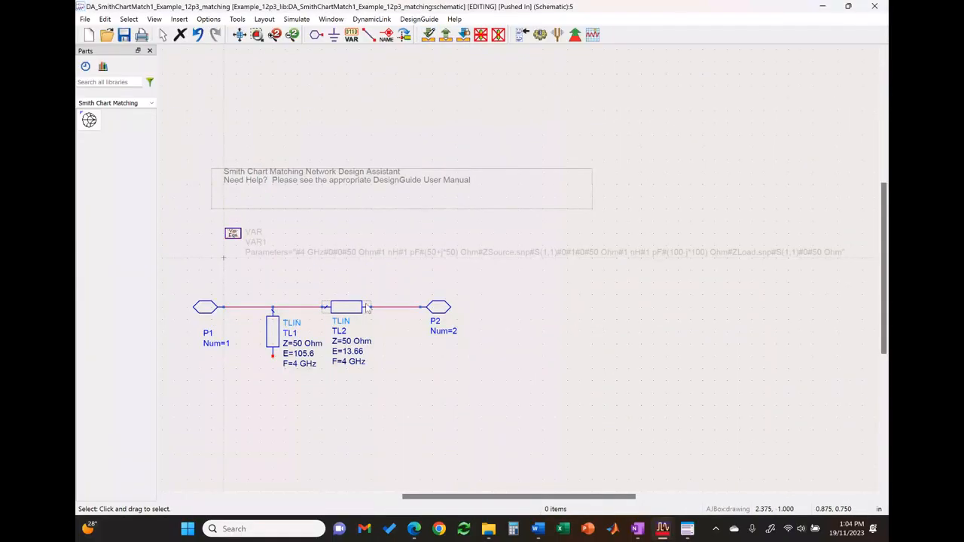
click(446, 35)
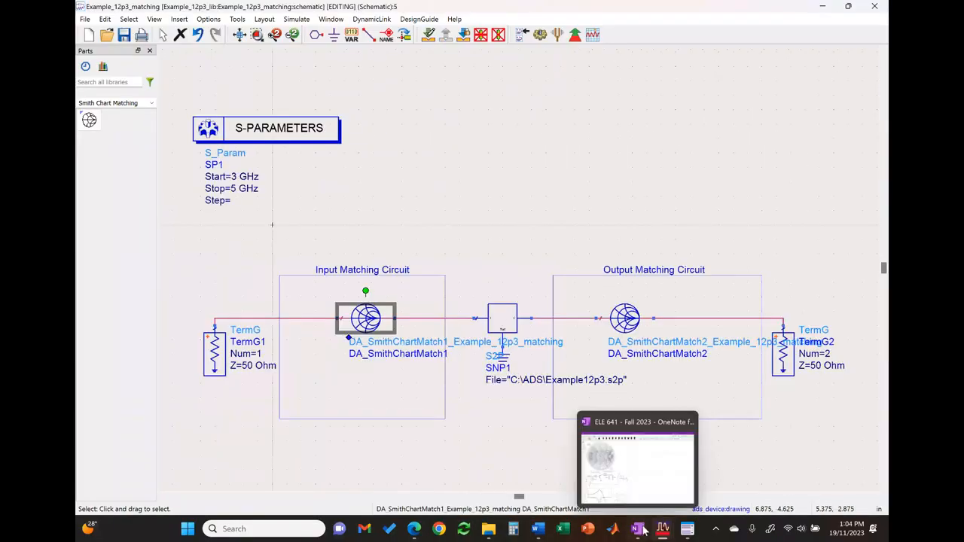
Step: Review the book's output matching layout in OneNote, and check the wires on both sides of the output matching component in ADS
click(645, 532)
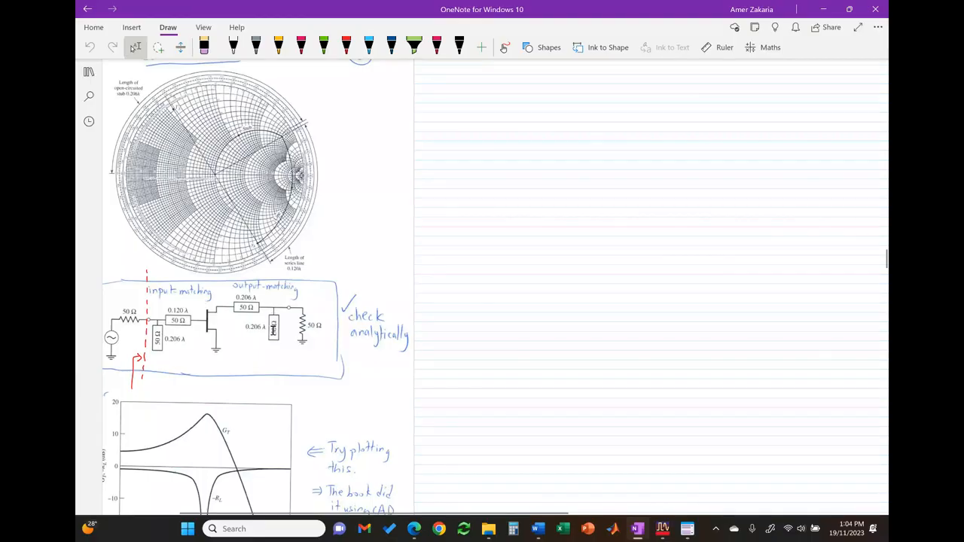
mouse_move(667, 525)
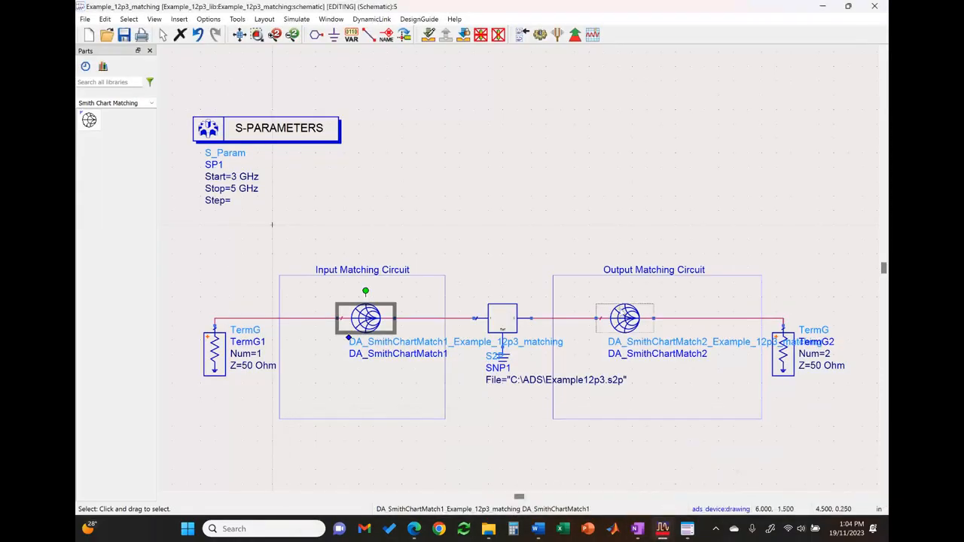
click(625, 317)
click(589, 321)
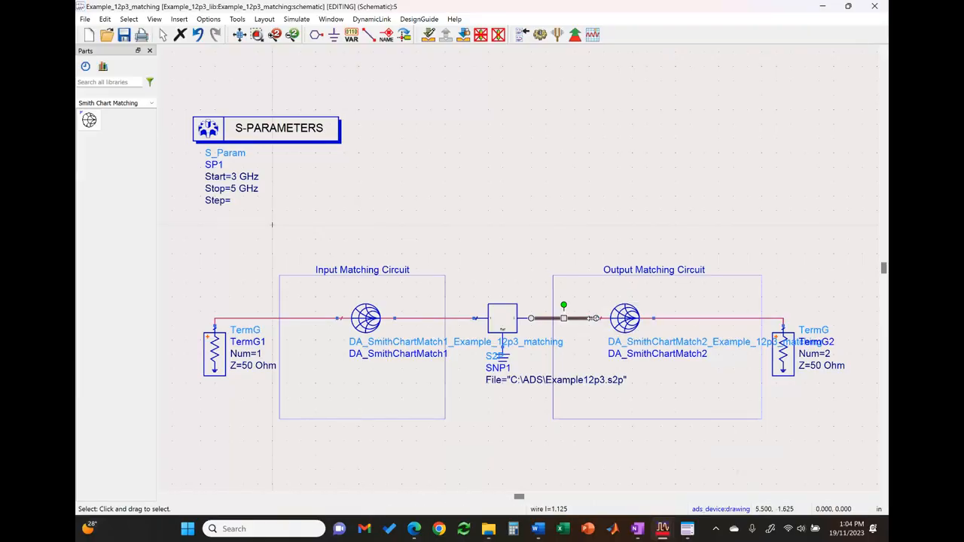
click(693, 319)
Step: Inspect the order of the stub and series line inside DA_SmithChartMatch2, and return to the top-level schematic
click(637, 325)
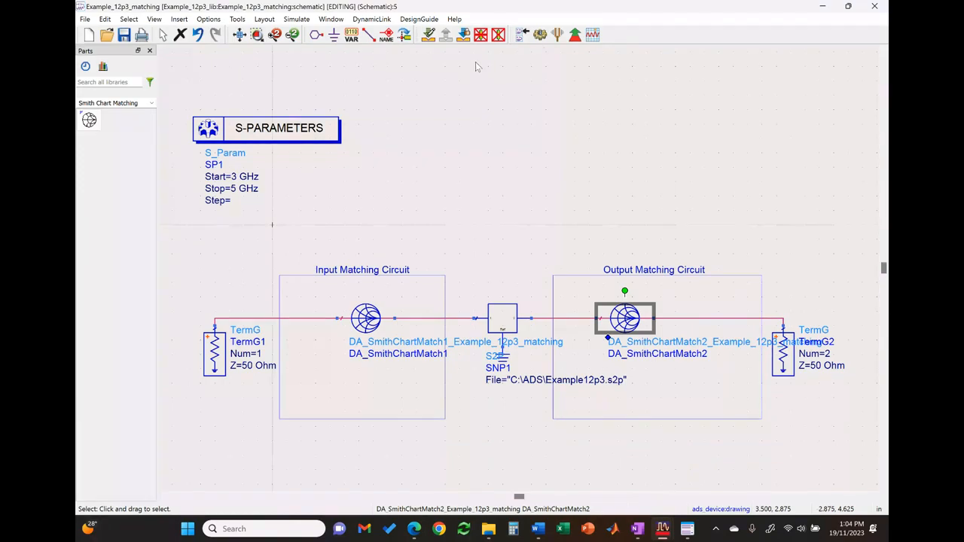
click(413, 38)
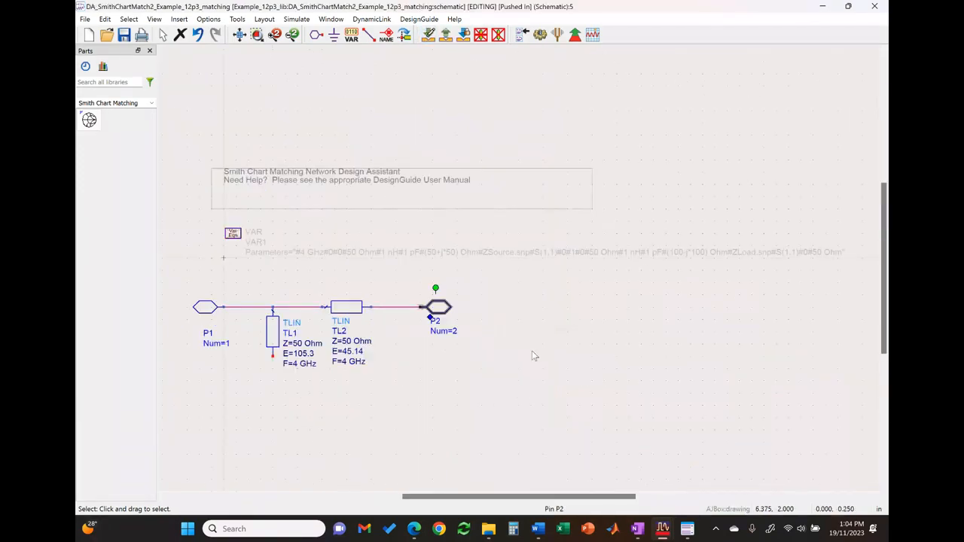
click(271, 325)
click(366, 308)
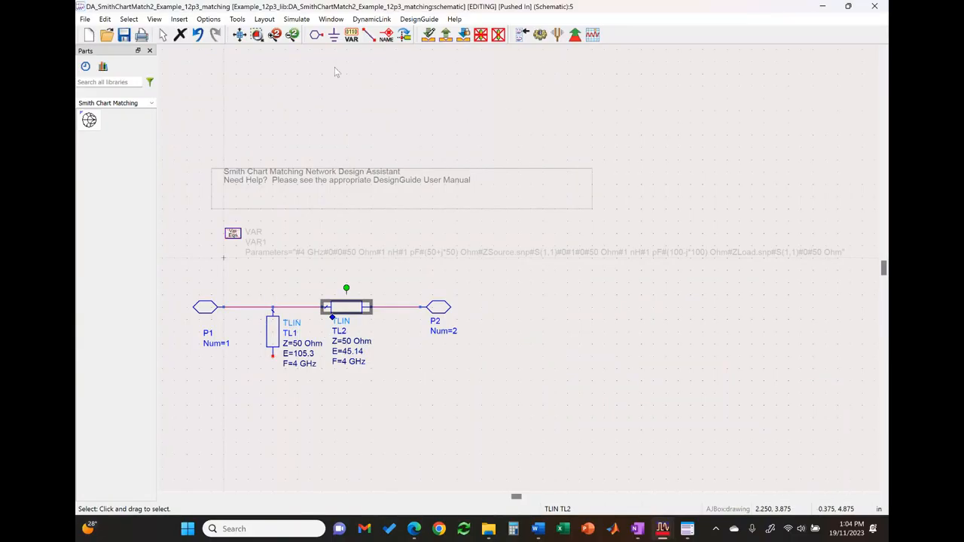
click(429, 36)
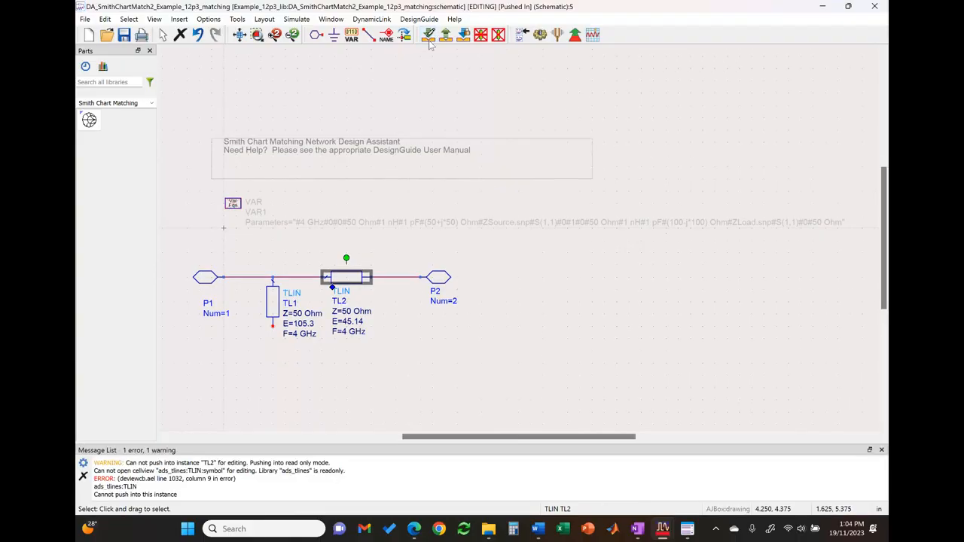
click(447, 35)
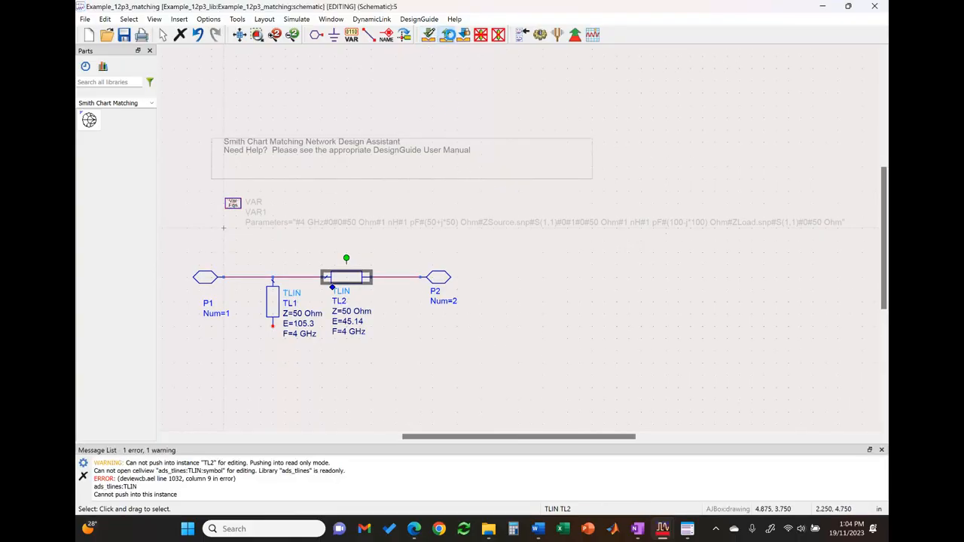
Step: Delete the wires connecting DA_SmithChartMatch2 to the output termination and to the S2P device
click(684, 293)
key(Delete)
click(579, 290)
key(Delete)
Step: Rotate the DA_SmithChartMatch2 component by 180° and reposition it inside the Output Matching Circuit box
click(612, 294)
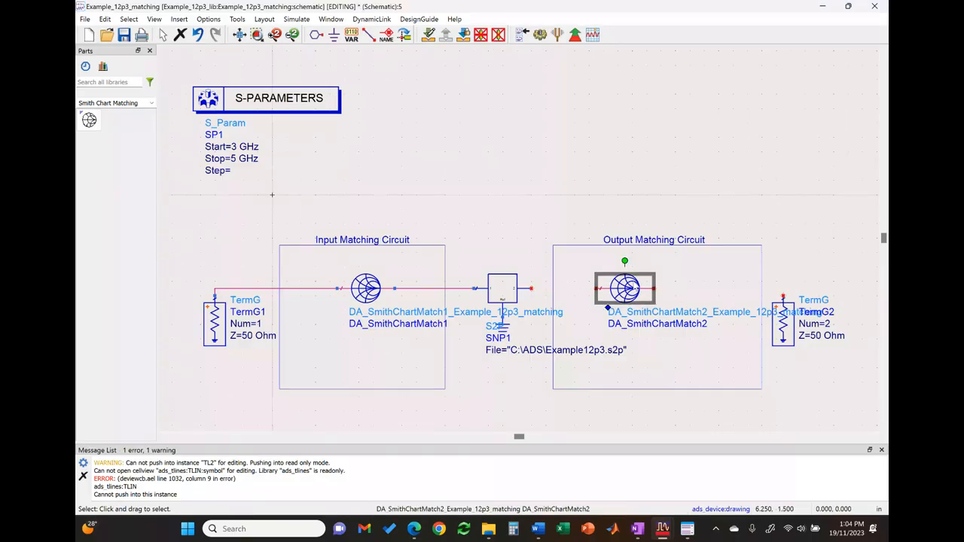
key(ctrl+r)
key(ctrl+r)
drag(562, 294, 635, 294)
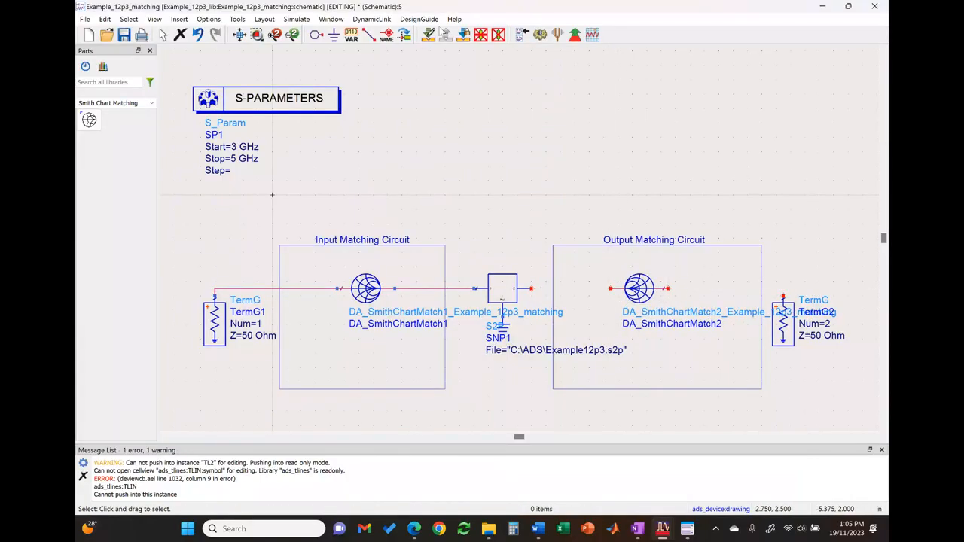
Step: Wire the S2P device's output to the rotated DA_SmithChartMatch2, and its other end to termination TermG2
click(367, 35)
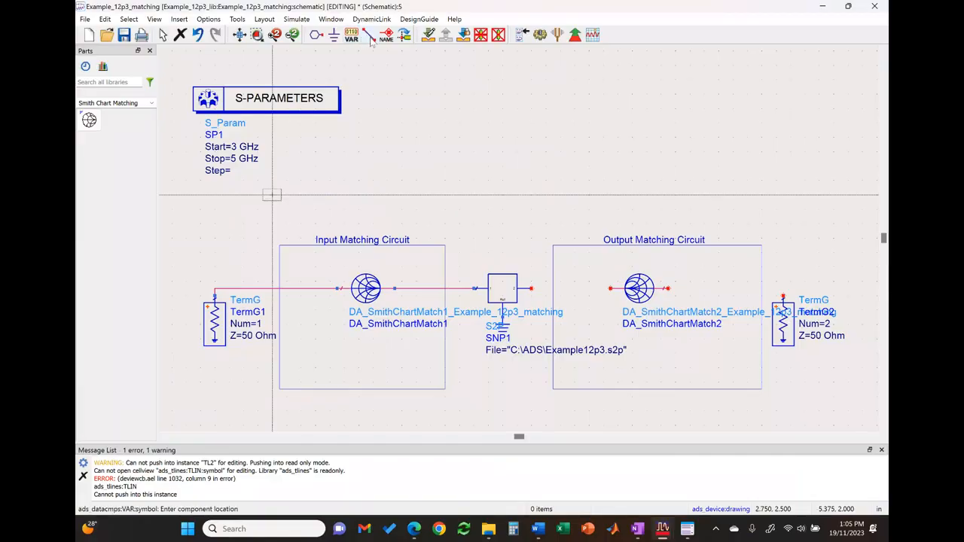
click(532, 288)
click(610, 289)
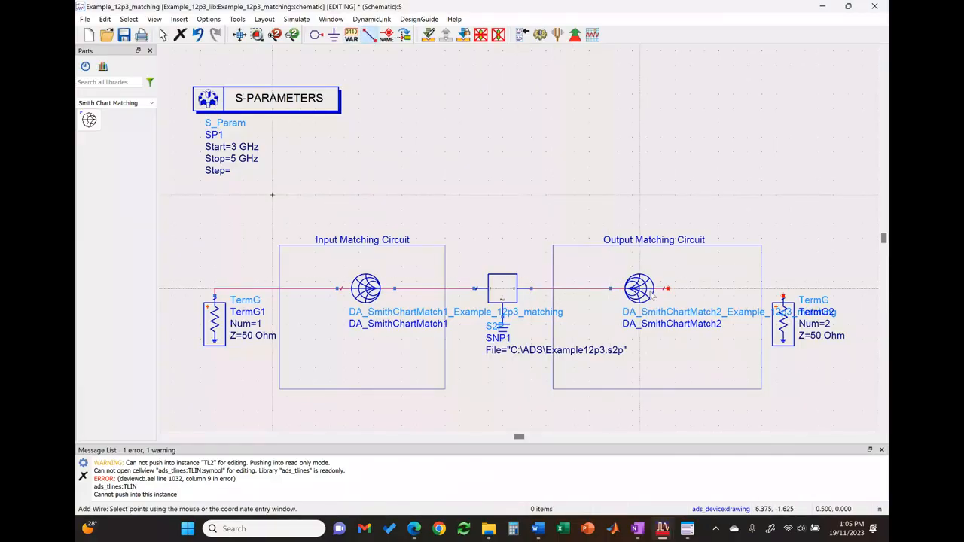
click(667, 289)
click(783, 296)
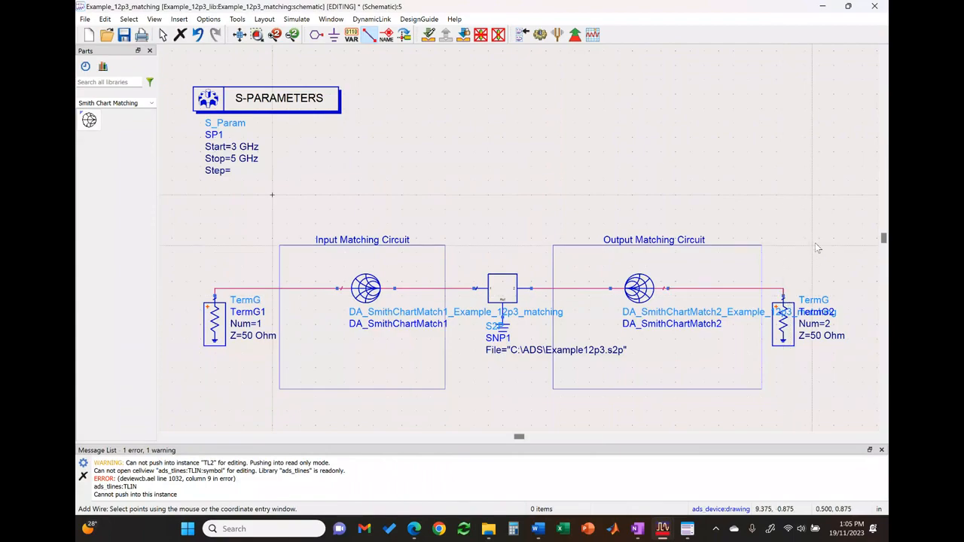
key(Escape)
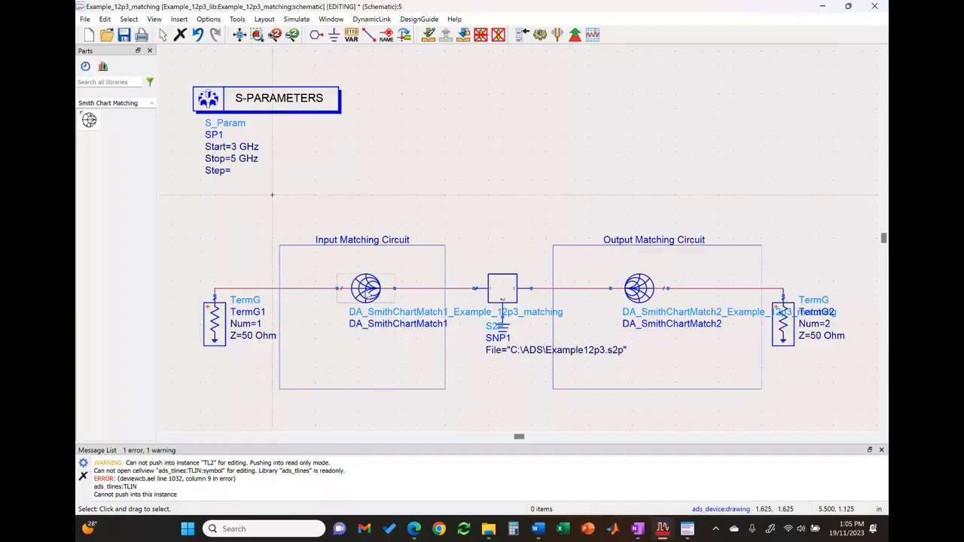
Step: Switch to the Smith Chart Utility to review the DA_SmithChartMatch2 matching network
click(367, 291)
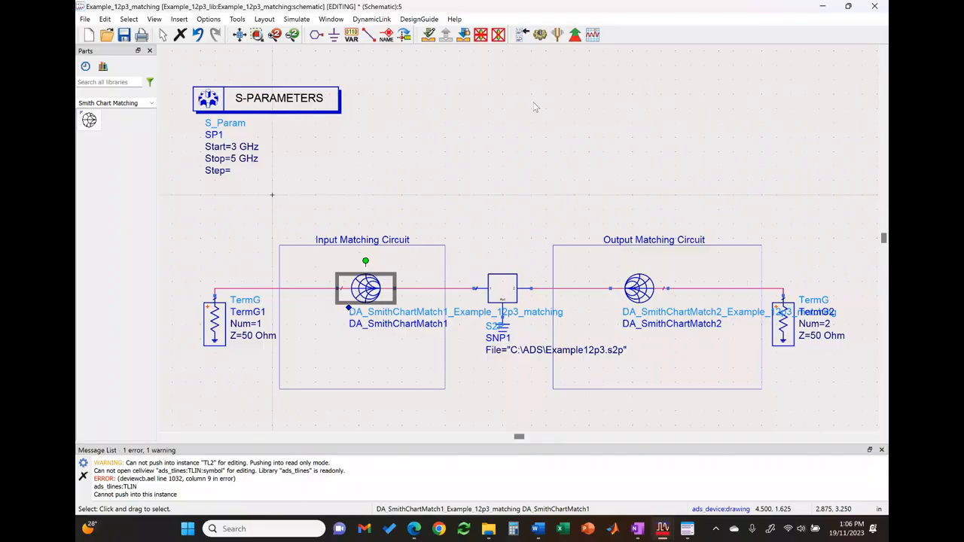
click(535, 143)
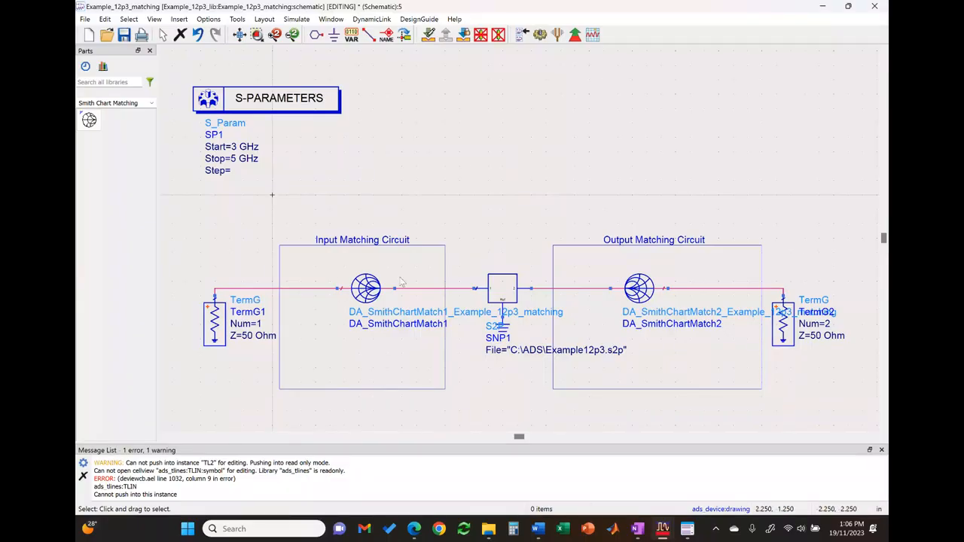
mouse_move(694, 529)
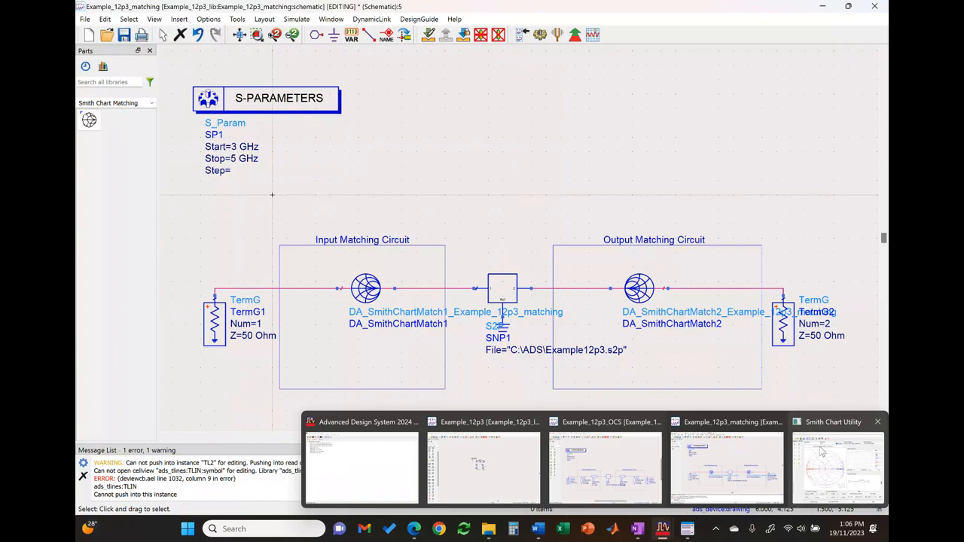
click(825, 454)
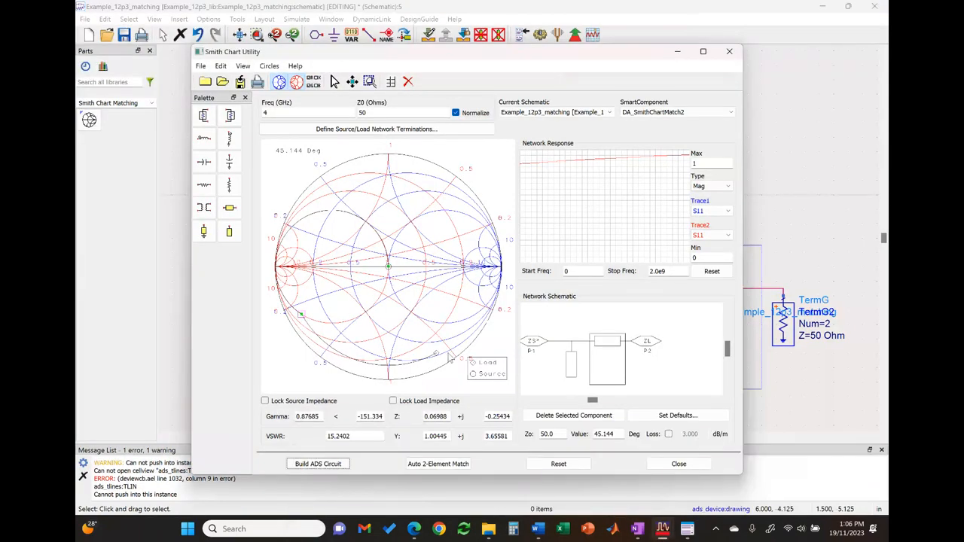
Step: Lock the source and load impedances of DA_SmithChartMatch2 and select its load and source terminations in the network schematic
click(412, 406)
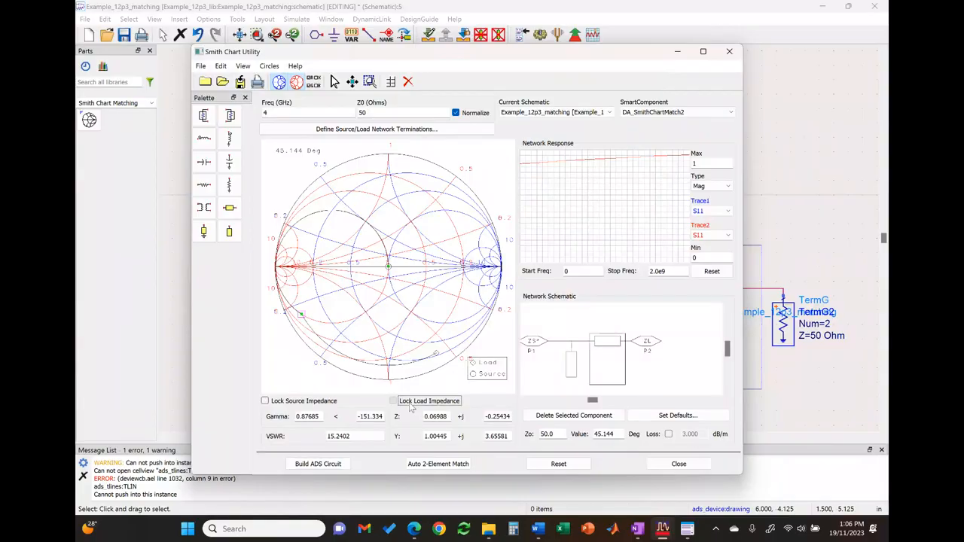
click(332, 403)
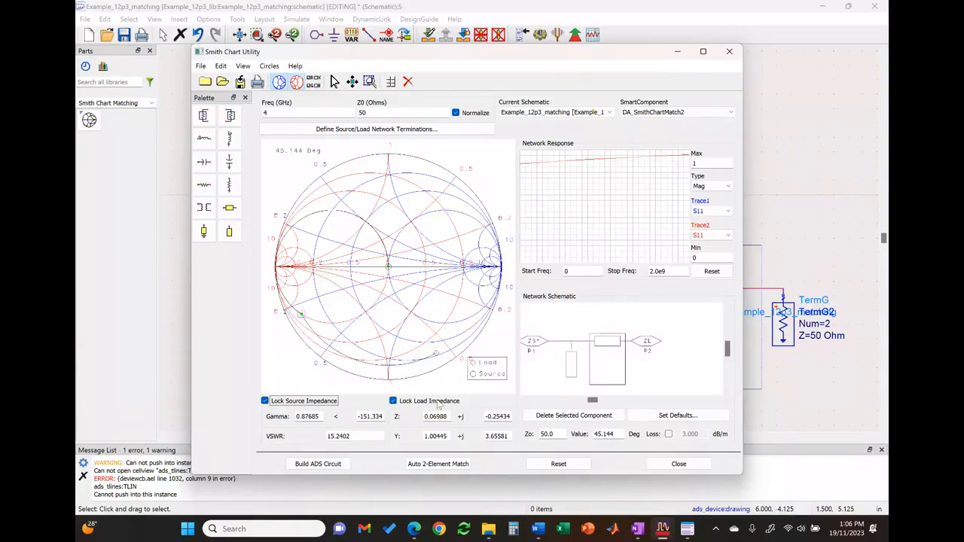
click(657, 345)
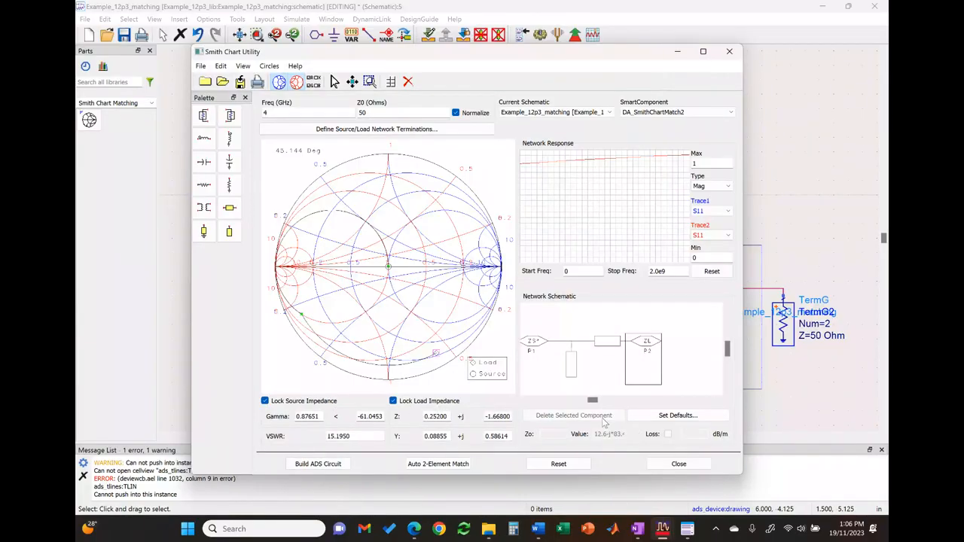
click(536, 346)
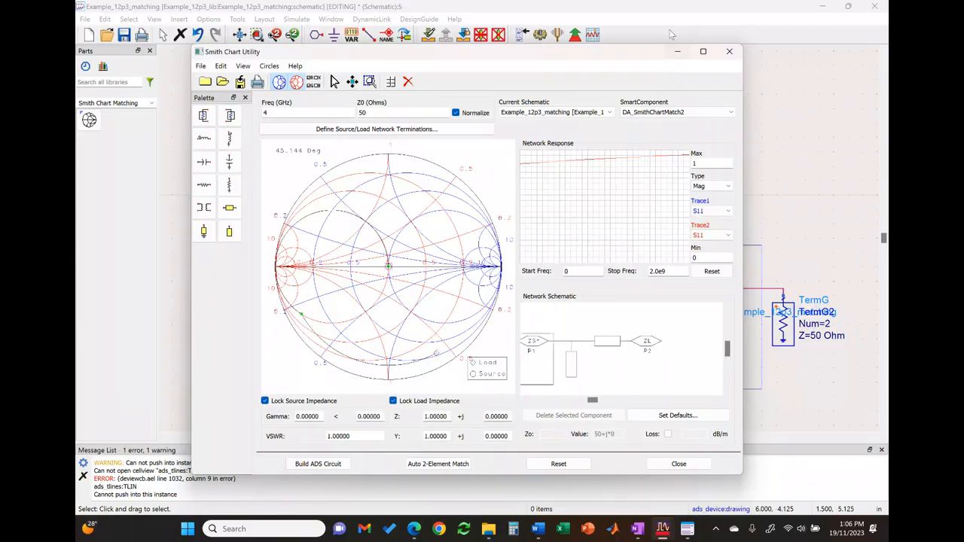
Step: Save the output matching network as Example_12p3_output and return to the schematic
click(240, 81)
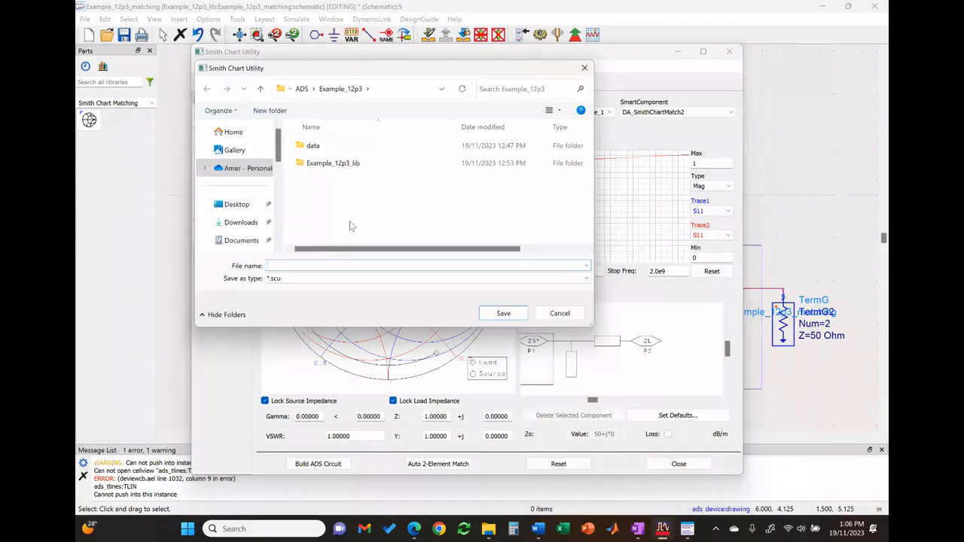
text(Exampl)
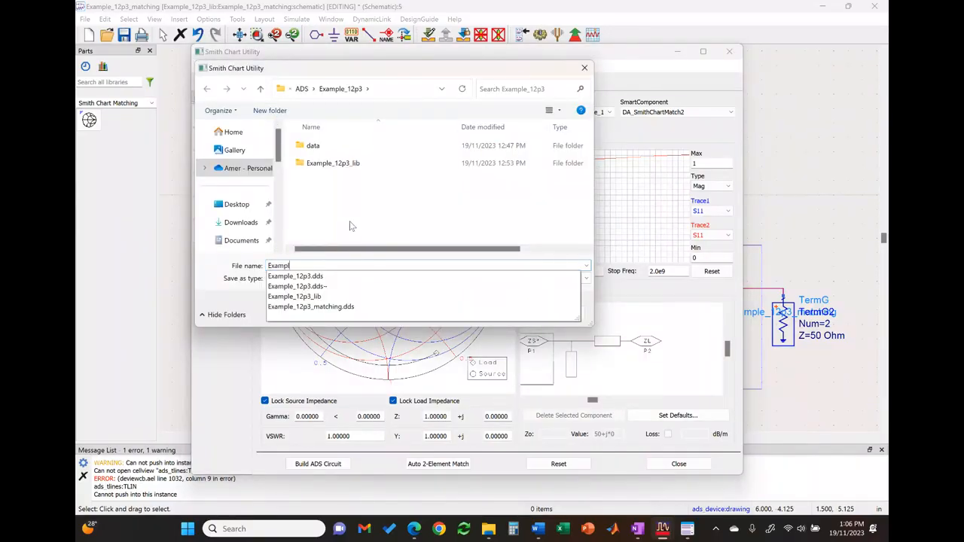
text(e_12p3_output)
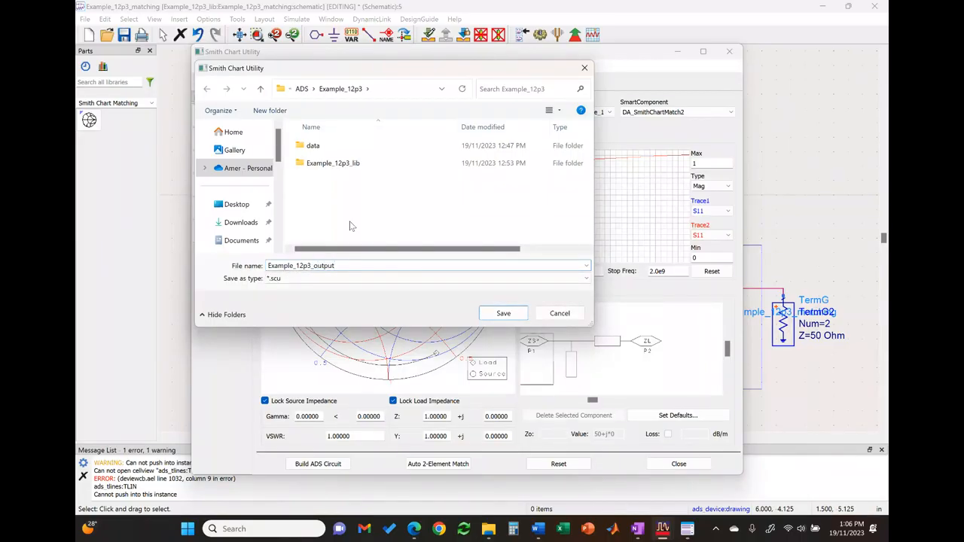
key(Return)
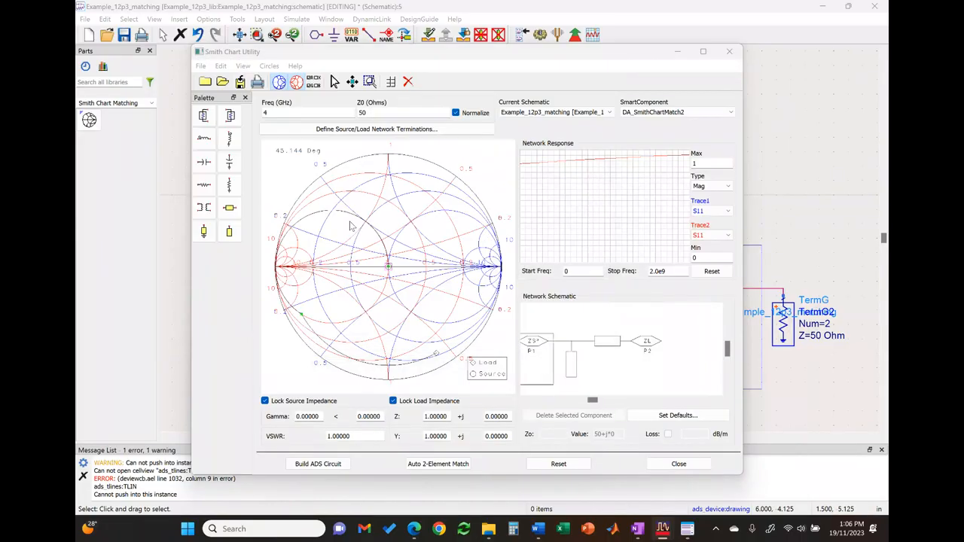
click(678, 53)
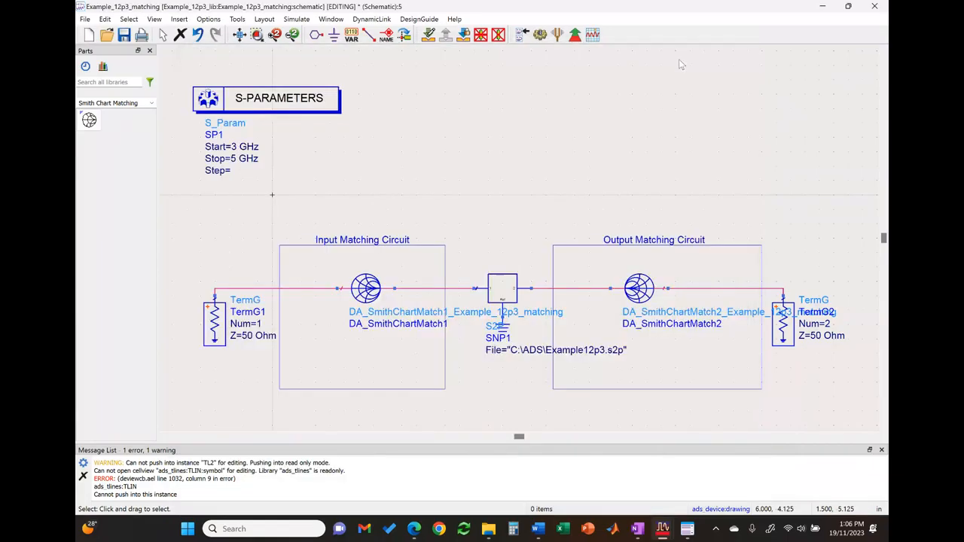
Step: Simulate the amplifier and set marker m1 on the dB(S(2,1)) trace to 4.000 GHz
click(542, 36)
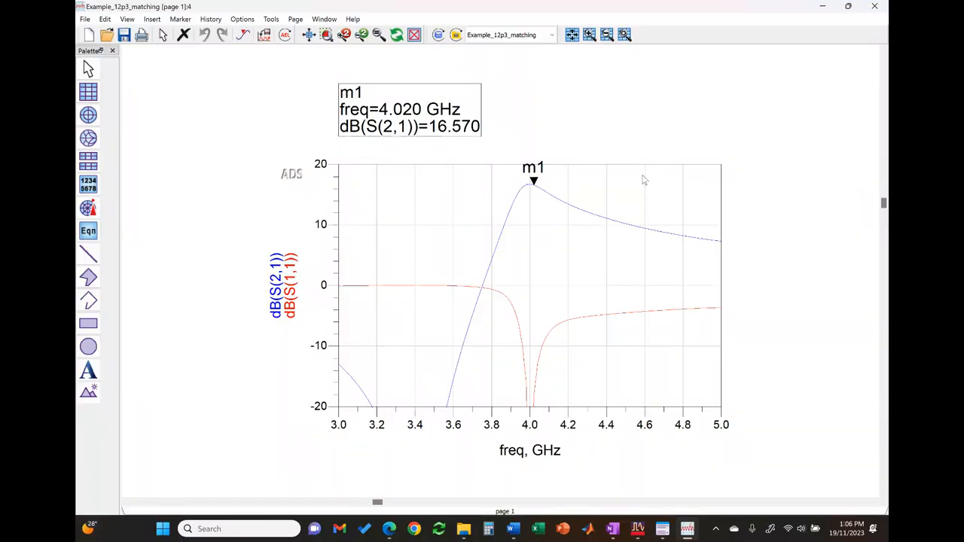
mouse_move(538, 189)
click(535, 182)
click(418, 113)
click(419, 113)
key(BackSpace)
key(BackSpace)
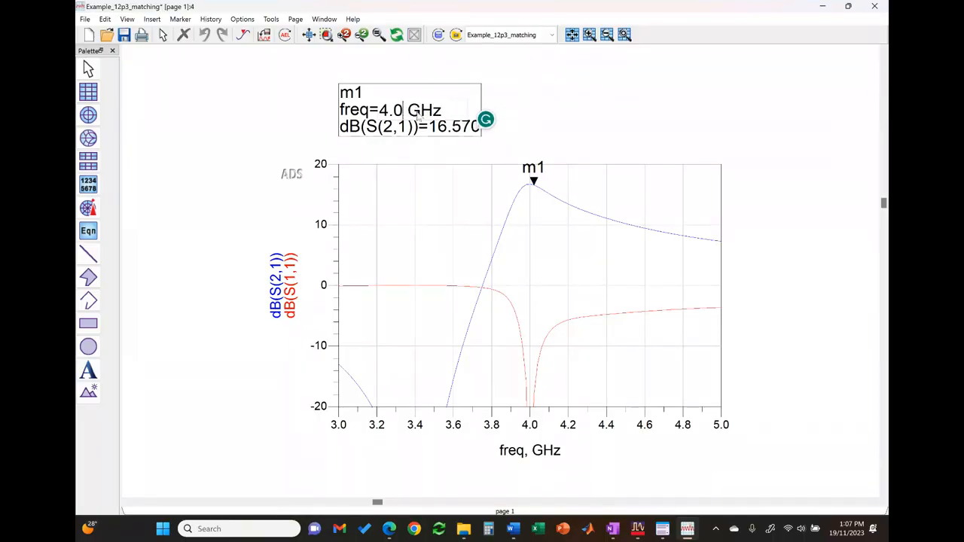
text(00)
key(Return)
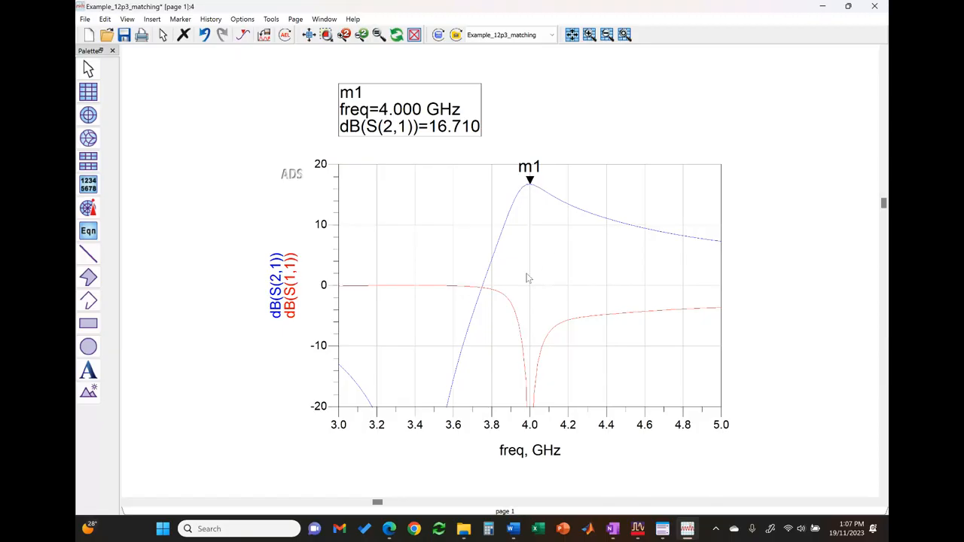
Step: Place the data display side by side with the OneNote textbook response plot for comparison, and save the display
key(super+Right)
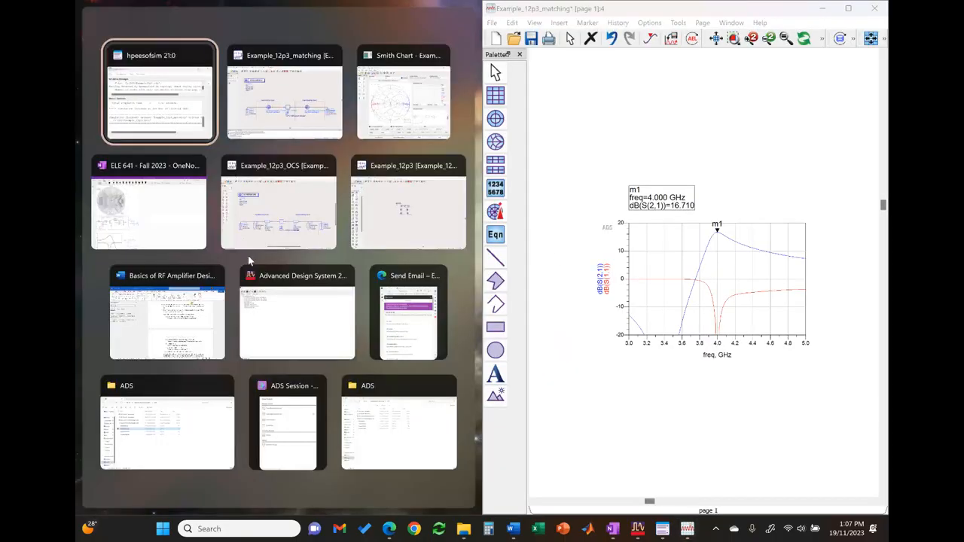
click(159, 224)
scroll(237, 284, down, 3)
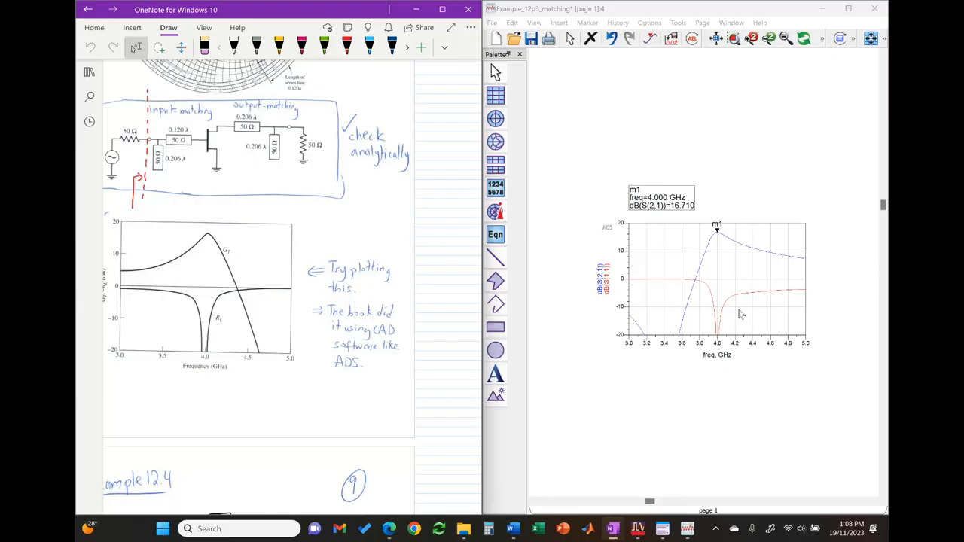
click(532, 39)
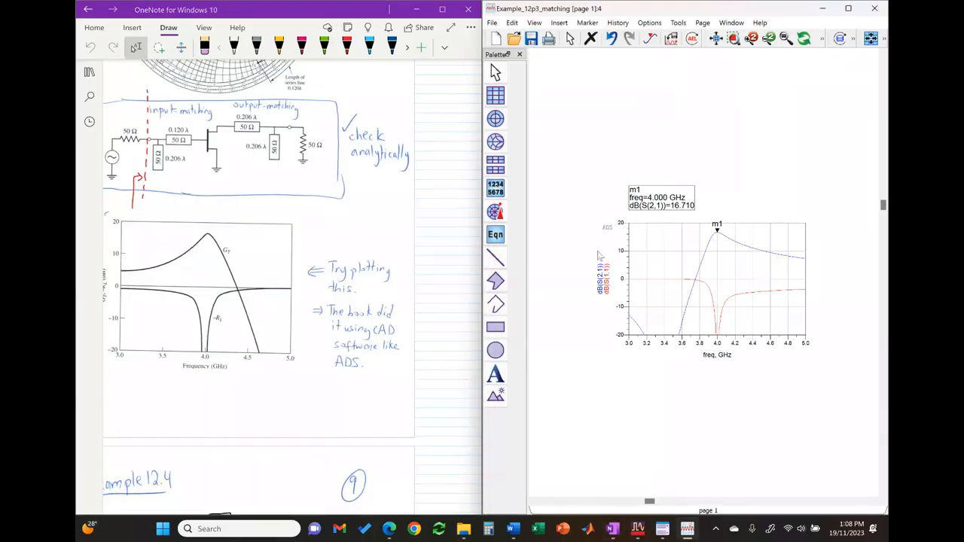
Step: Duplicate the complete amplifier circuit with its terminations and matching boxes directly below the original in the Example_12p3_matching schematic
mouse_move(638, 529)
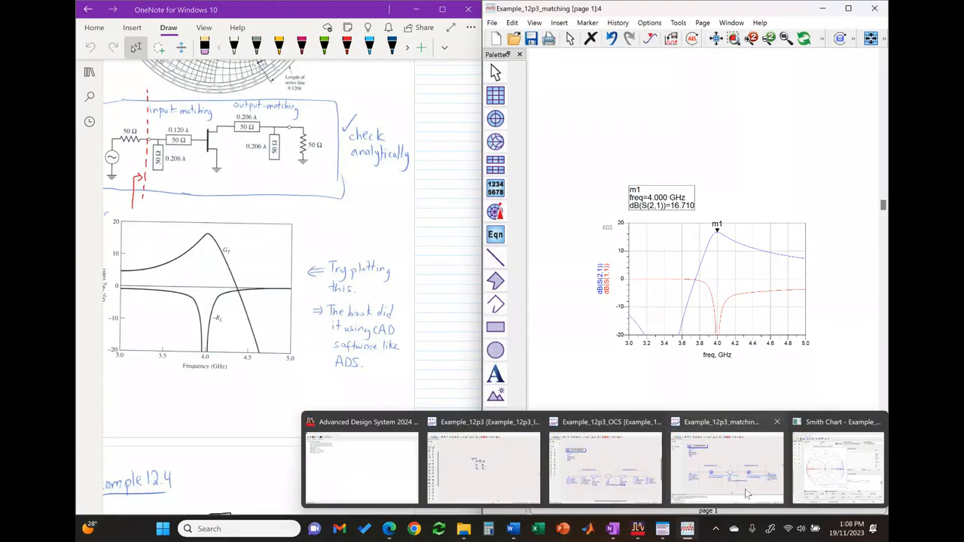
mouse_move(746, 493)
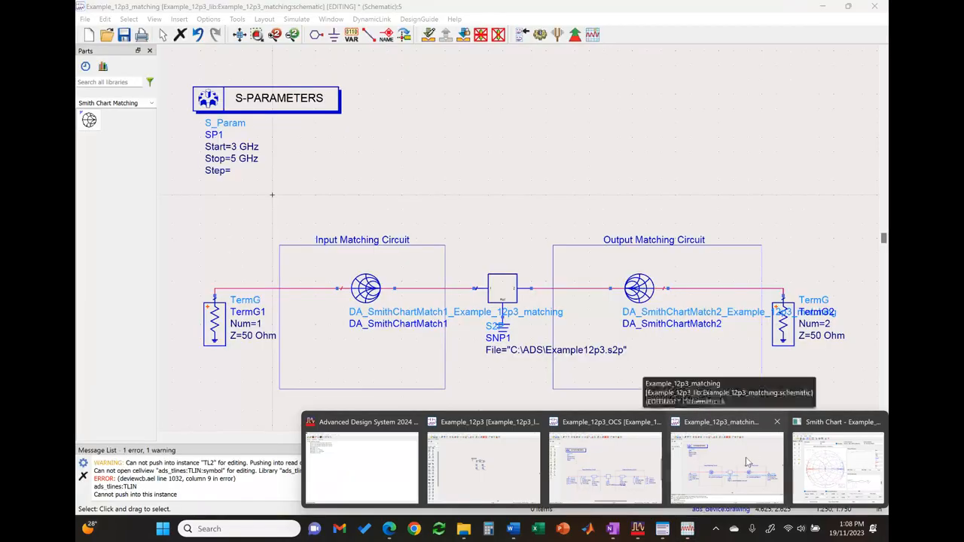
click(745, 461)
scroll(473, 254, down, 2)
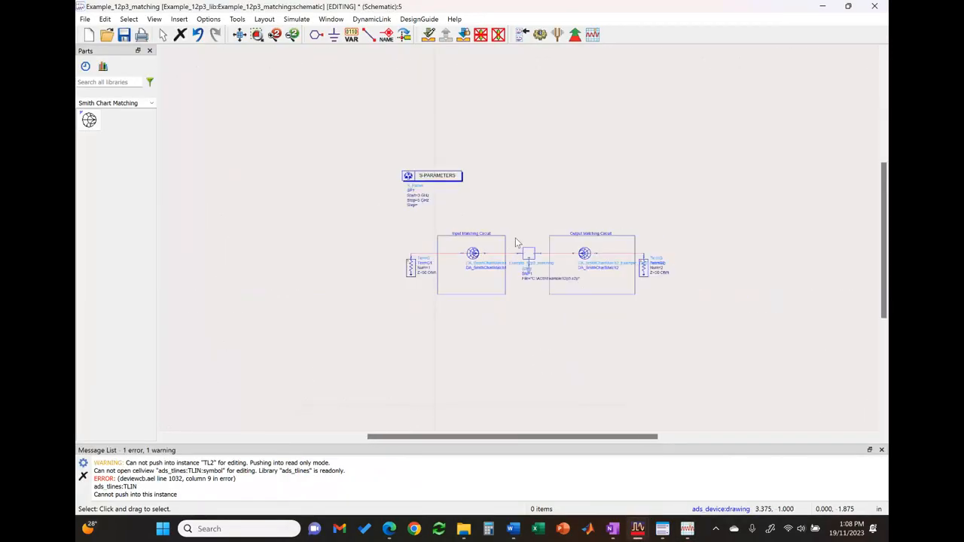
drag(398, 222, 722, 314)
key(ctrl+c)
key(ctrl+v)
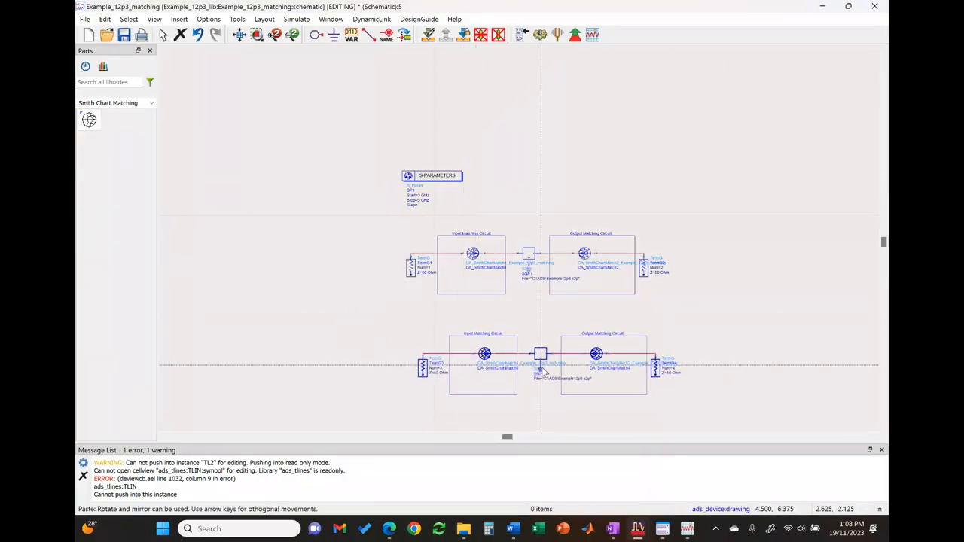
click(532, 352)
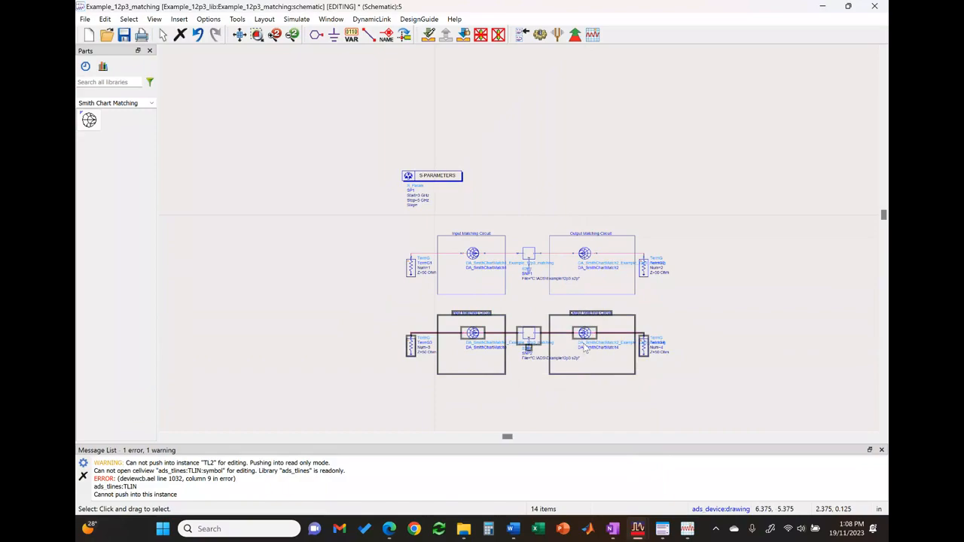
click(684, 274)
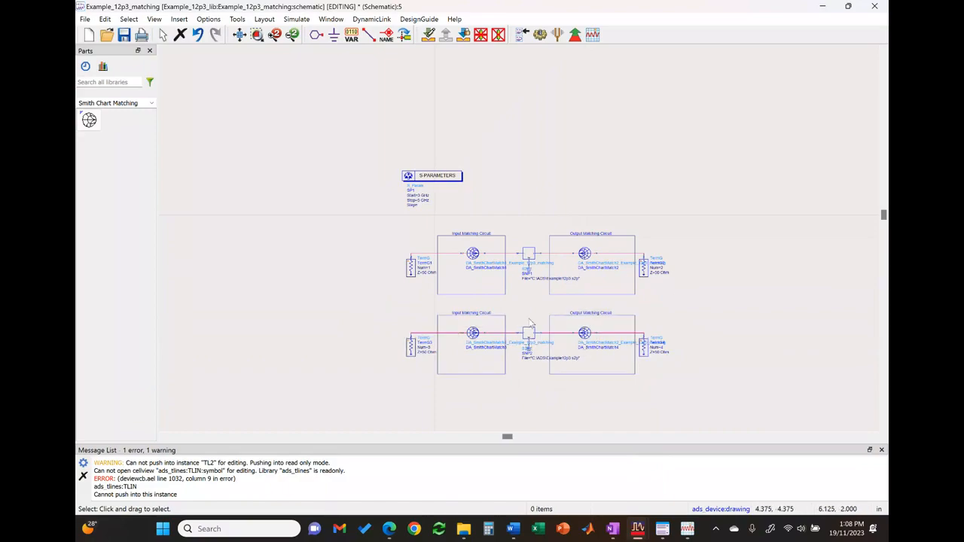
Step: Check the instance parameters of DA_SmithChartMatch3 in the copied Input Matching Circuit
click(478, 336)
click(538, 409)
double_click(474, 333)
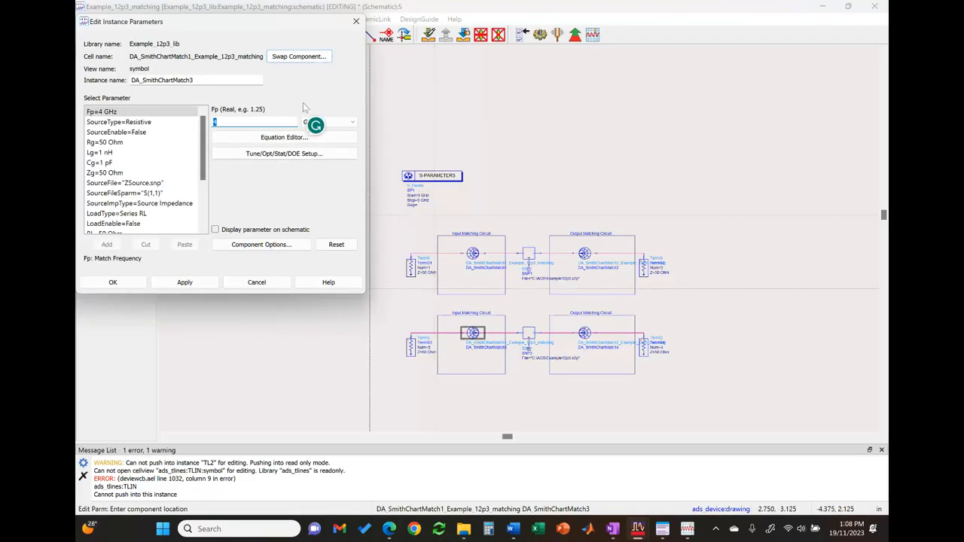
click(257, 282)
Step: Open the Smith Chart Utility and delete the series line and shunt stub from the DA_SmithChartMatch1 network
click(238, 19)
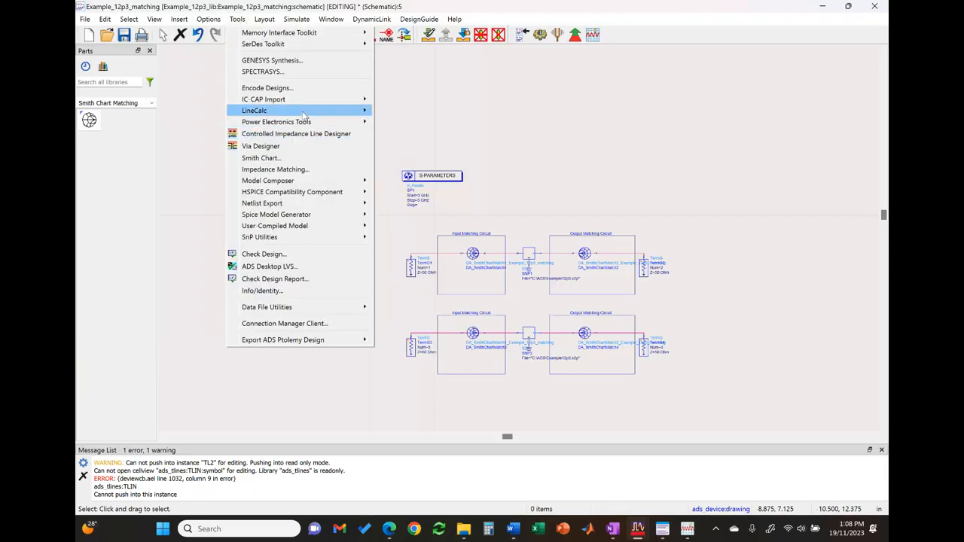
click(331, 159)
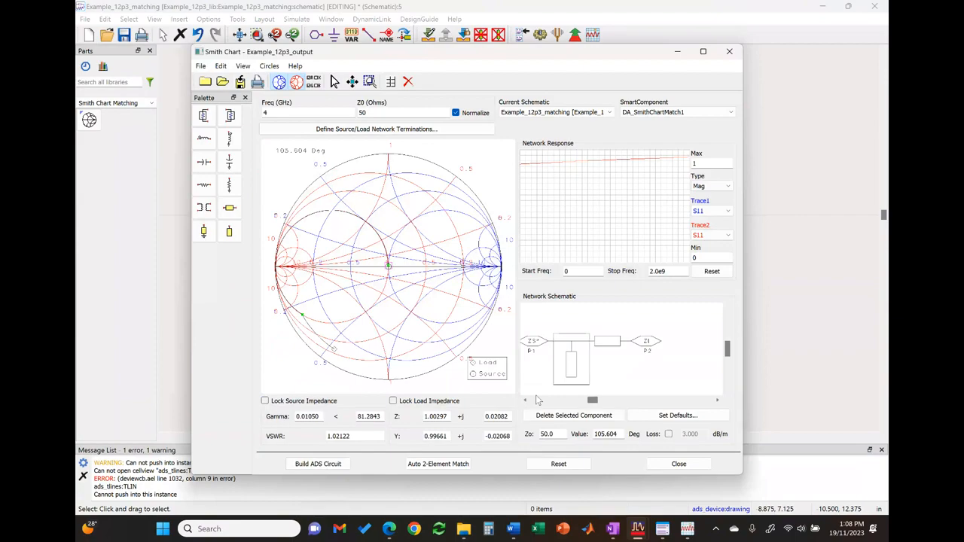
click(613, 344)
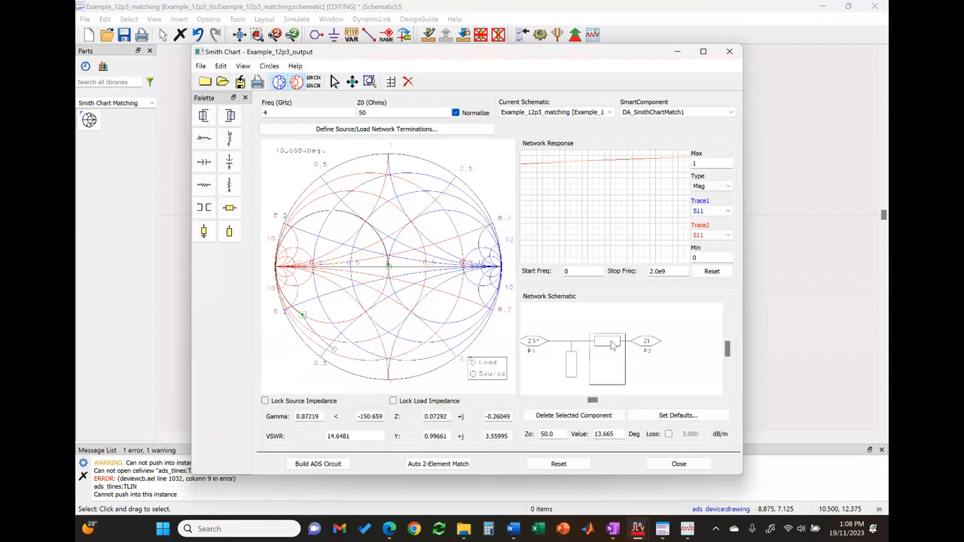
click(573, 376)
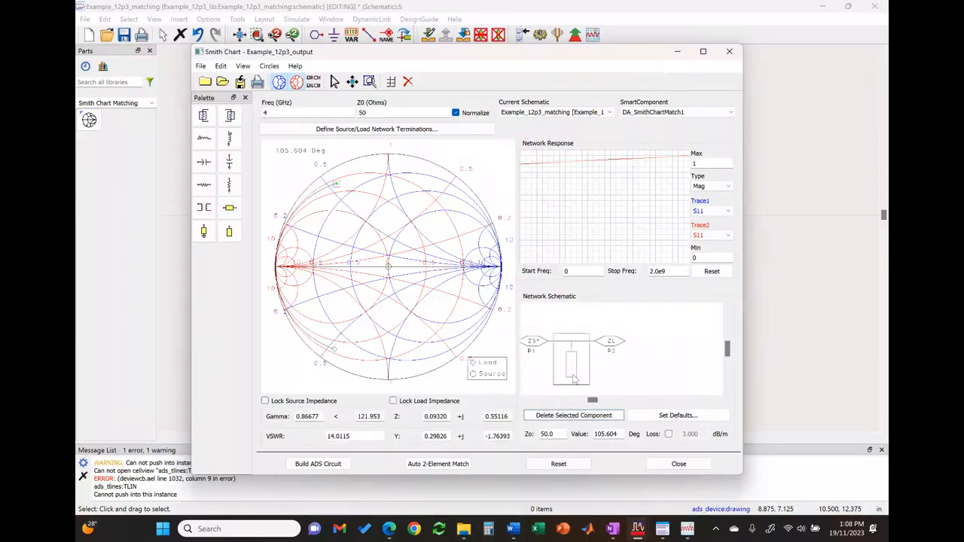
click(574, 415)
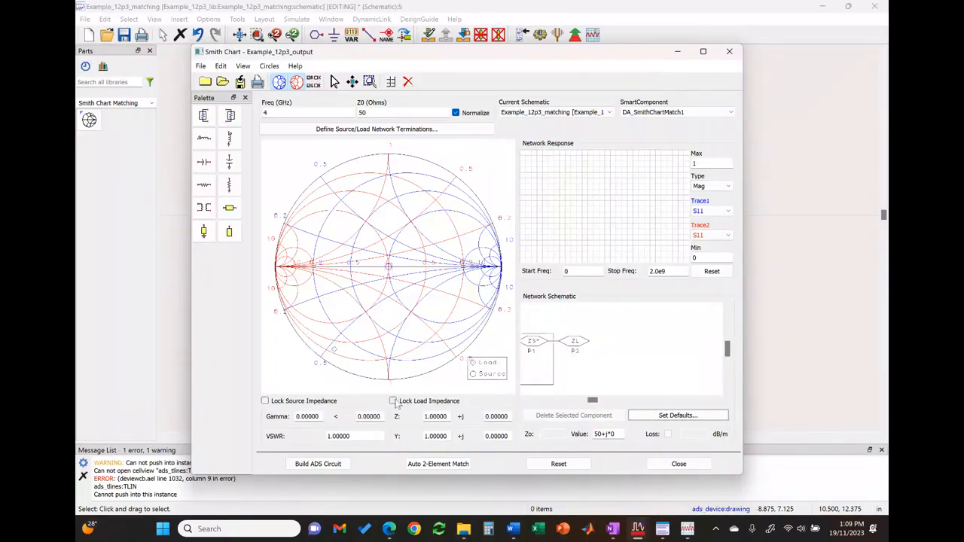
Step: Lock the source and load impedances and generate an automatic two-element match with shunt C1 = 2.56 pF and series L2 = 1.63 nH
click(574, 348)
click(423, 403)
click(313, 402)
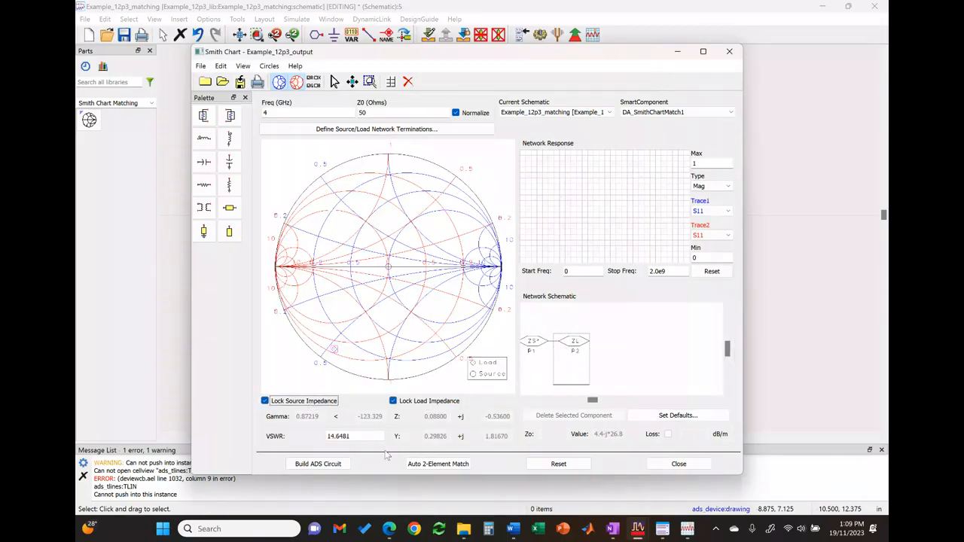
click(465, 465)
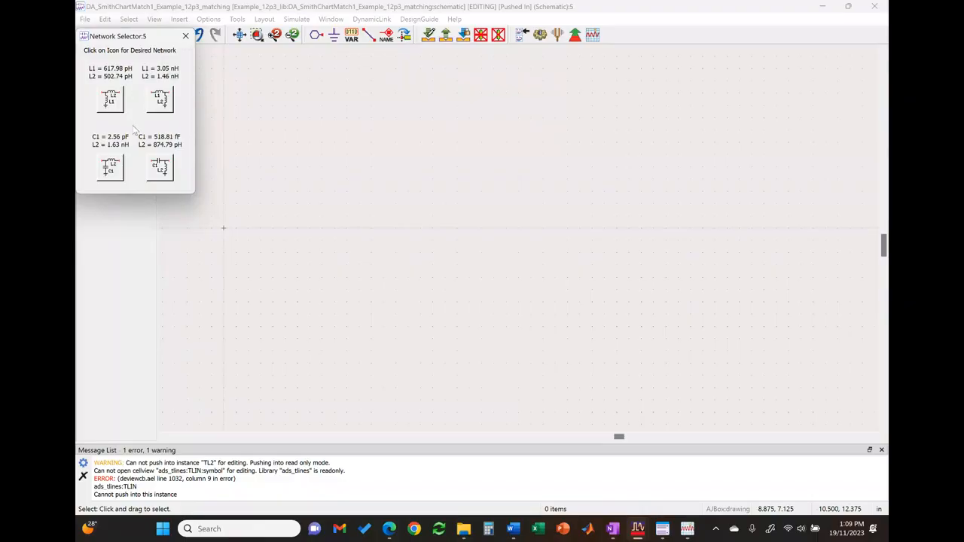
click(113, 165)
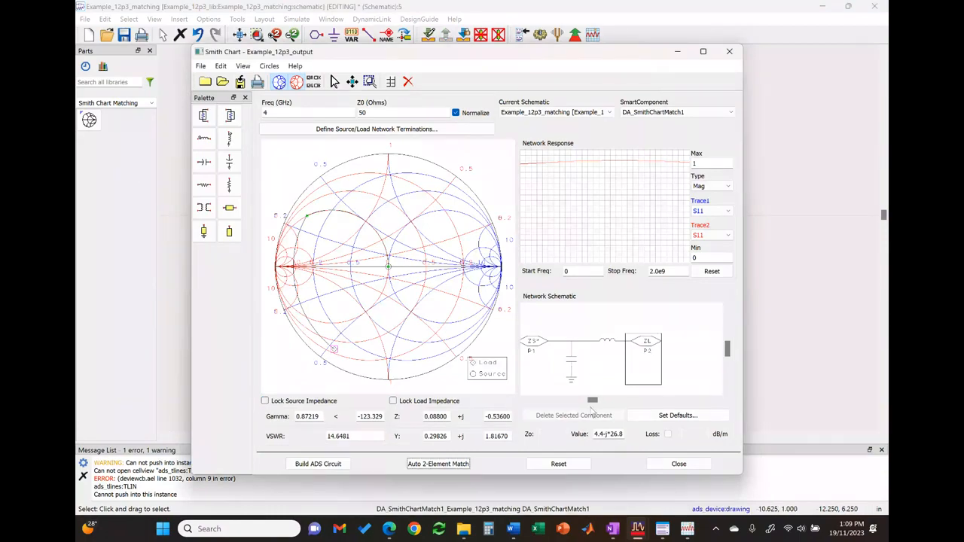
Step: Try to build the ADS circuit for the LC match, and inspect the subcircuit inside DA_SmithChartMatch3
click(327, 465)
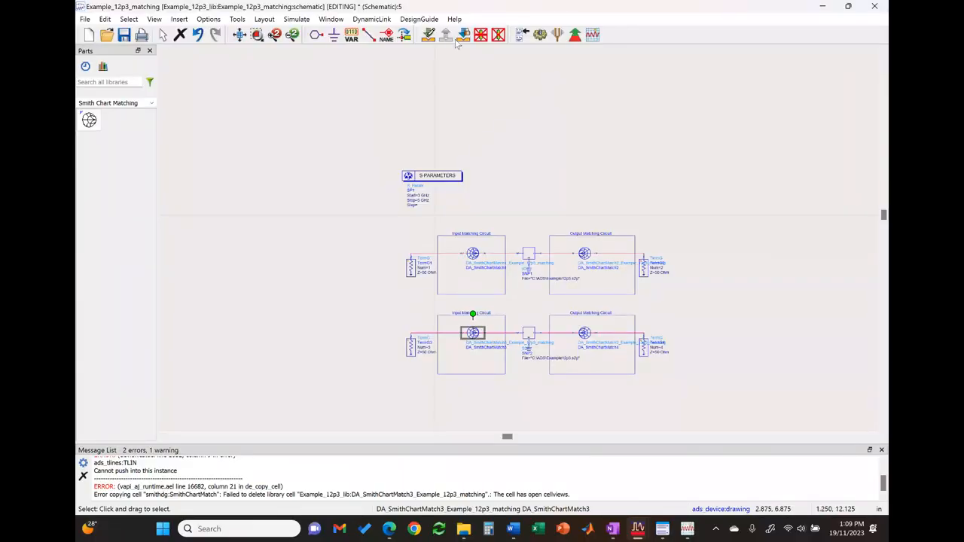
click(431, 35)
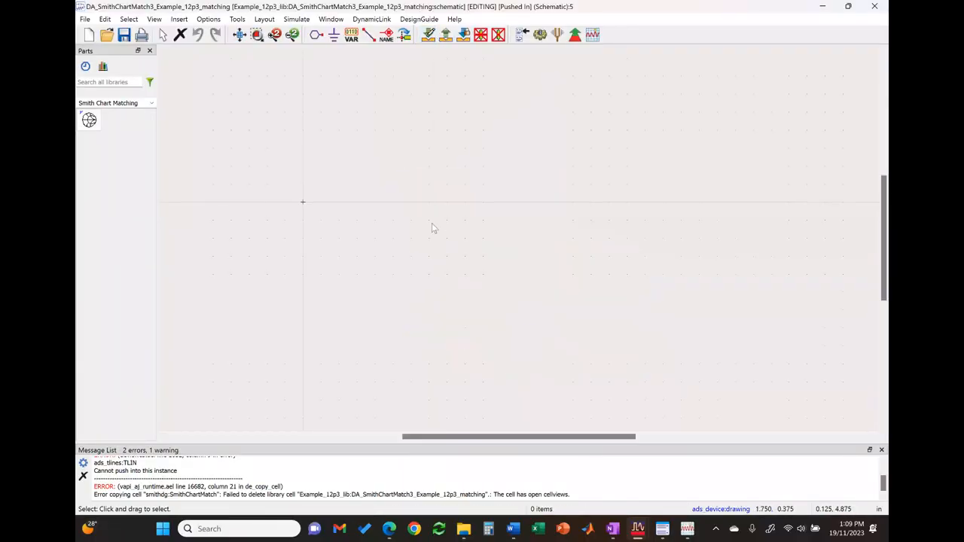
click(456, 19)
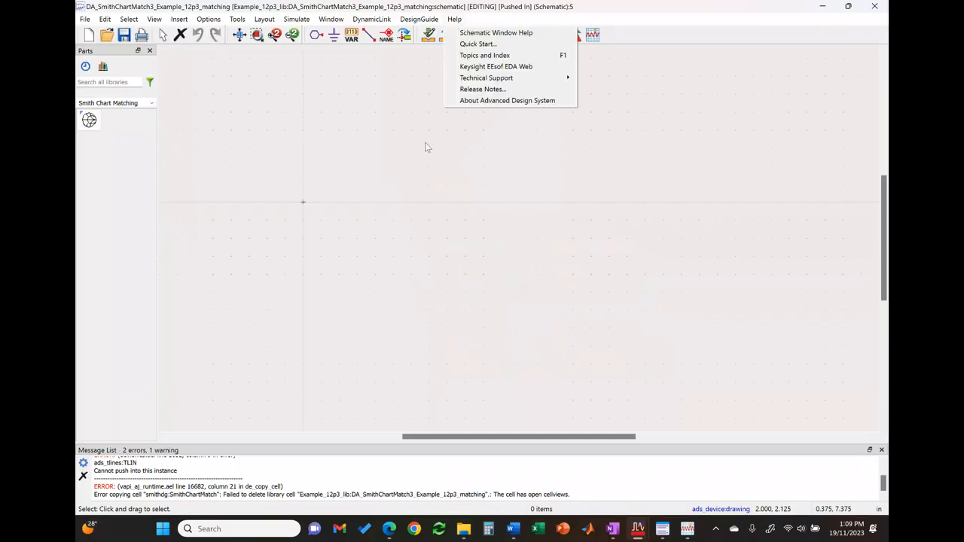
click(426, 147)
click(446, 36)
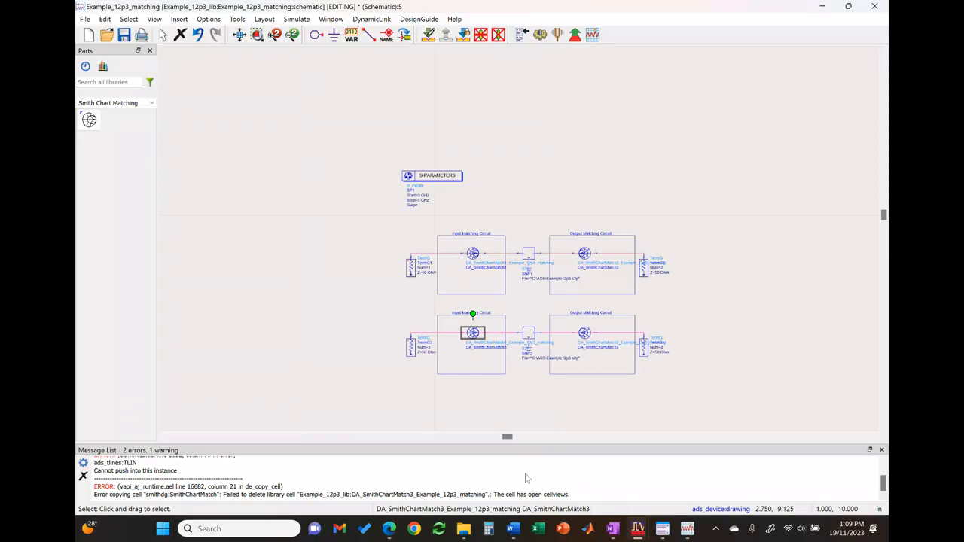
Step: Inspect the subcircuit inside DA_SmithChartMatch1 in the original Input Matching Circuit
mouse_move(687, 529)
click(238, 20)
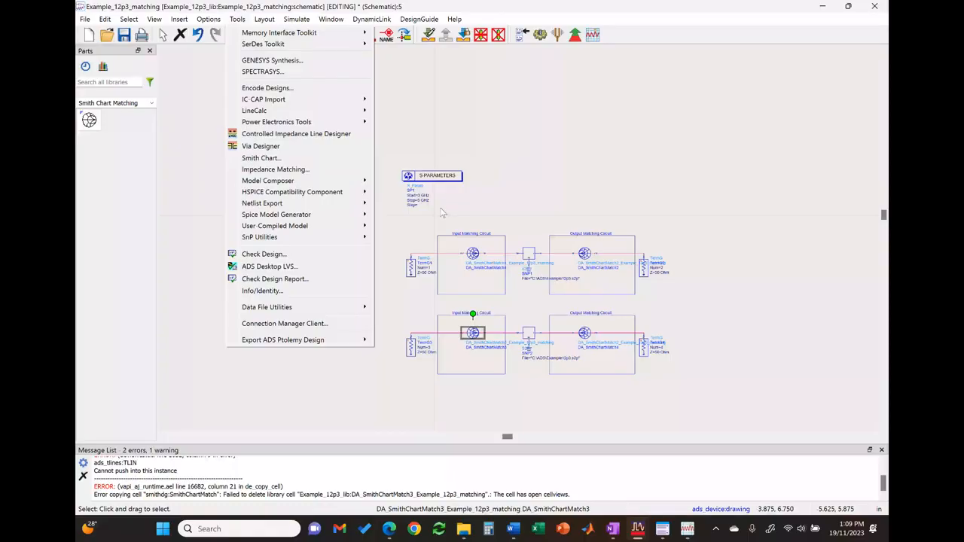
click(473, 254)
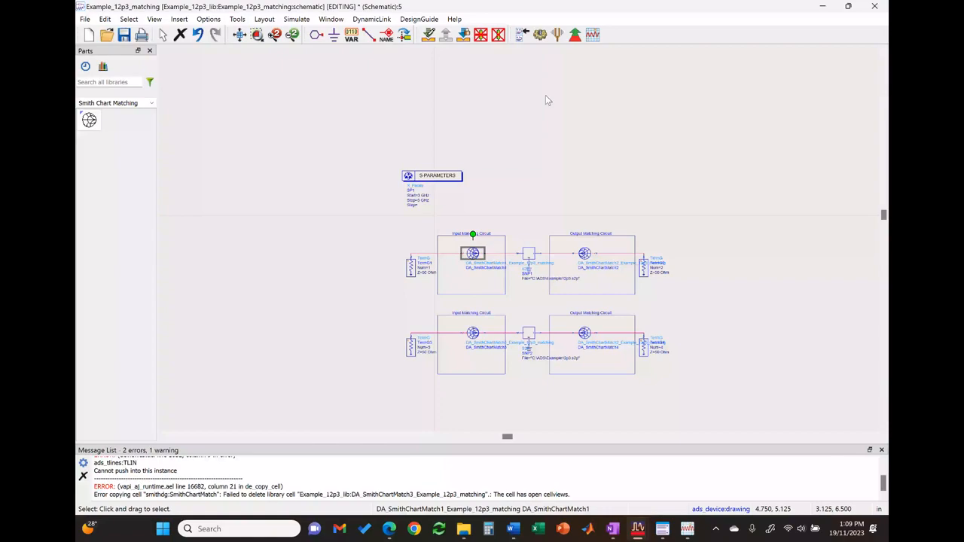
click(540, 35)
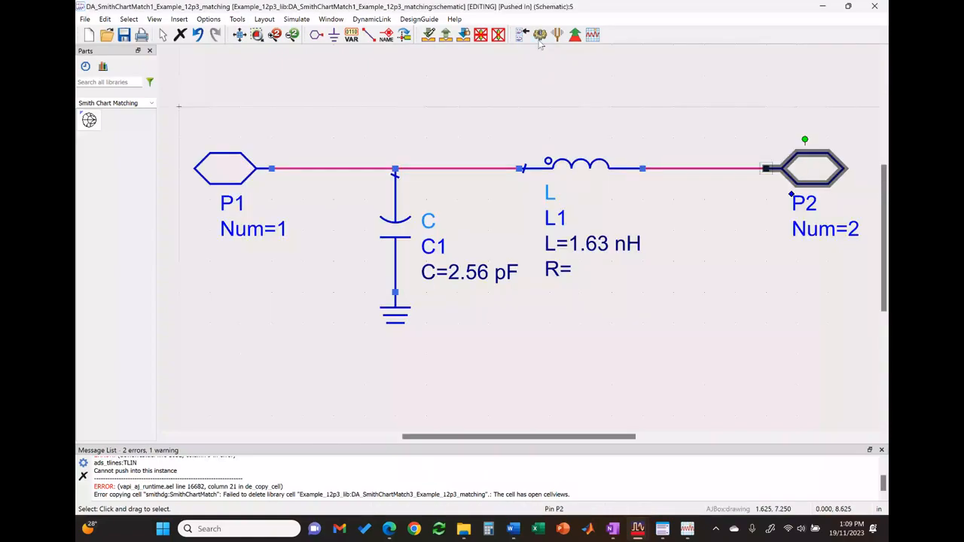
click(445, 35)
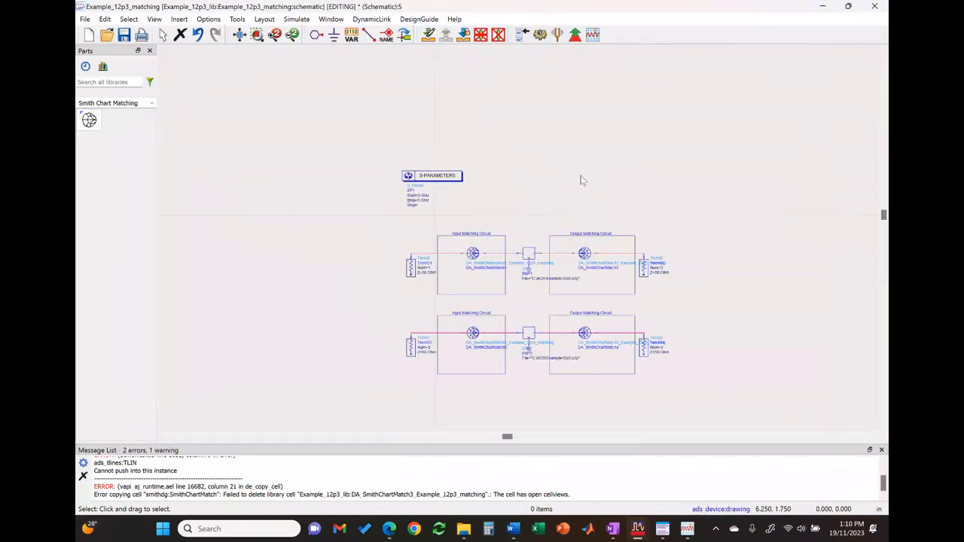
Step: Try removing the copied amplifier circuit, restore it, and recheck the subcircuit inside DA_SmithChartMatch1
key(Delete)
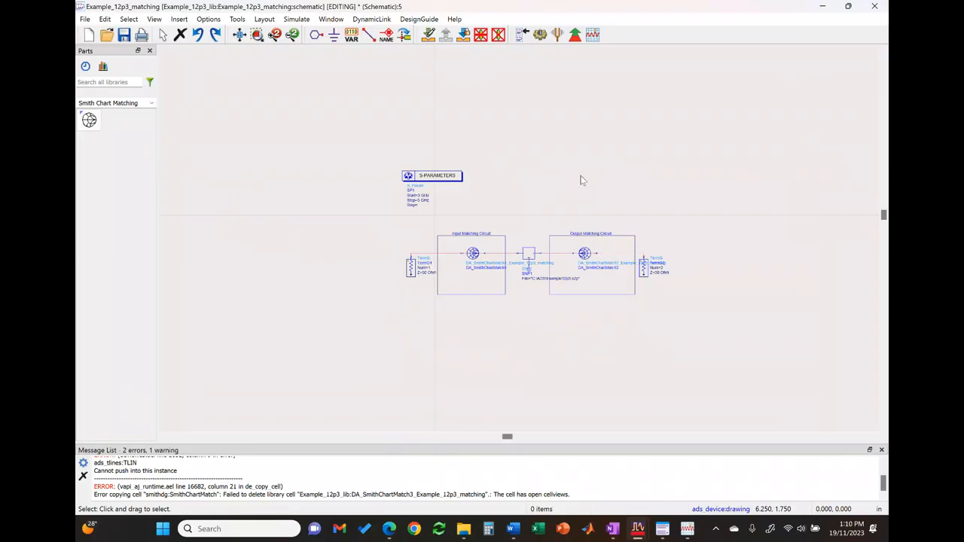
key(ctrl+z)
click(472, 253)
click(429, 35)
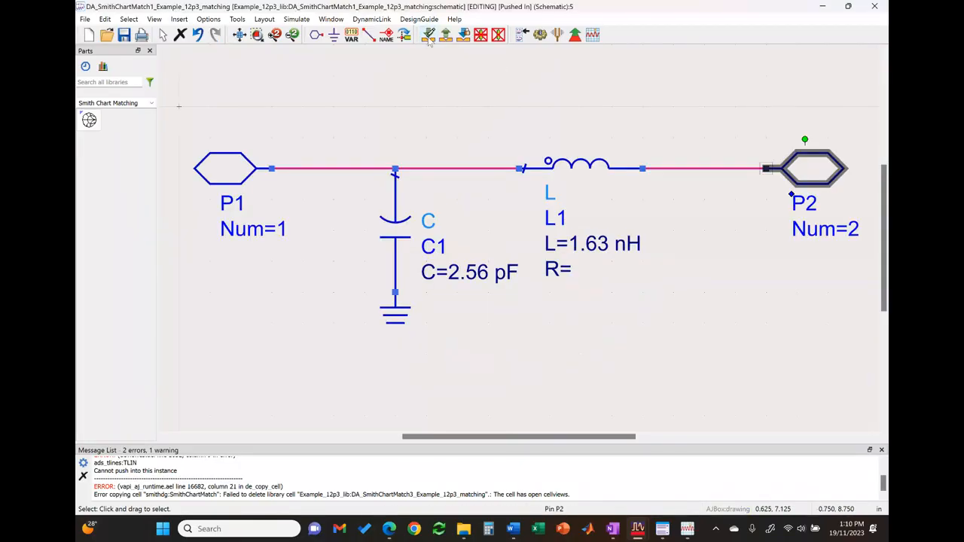
click(447, 36)
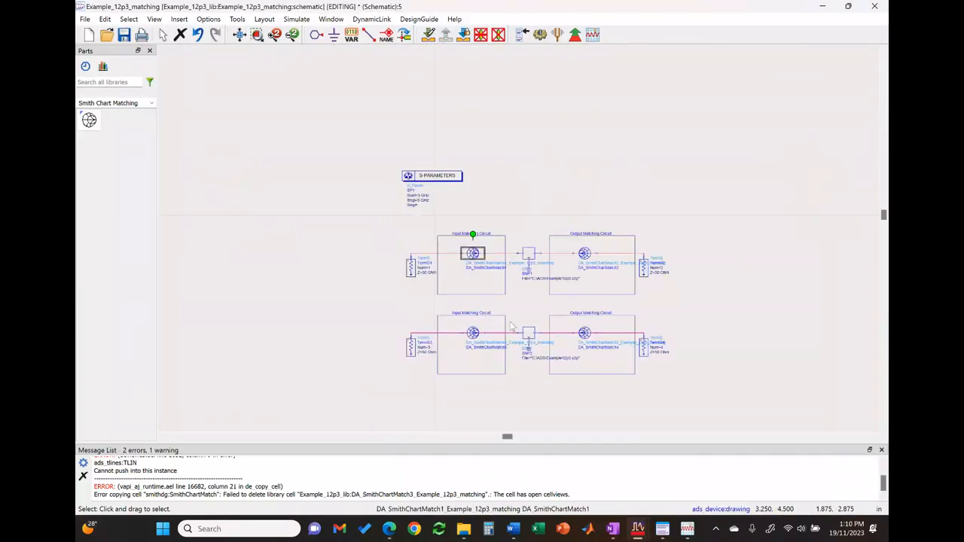
Step: Delete the entire copied amplifier circuit below the original, including its terminations and both matching blocks
click(474, 333)
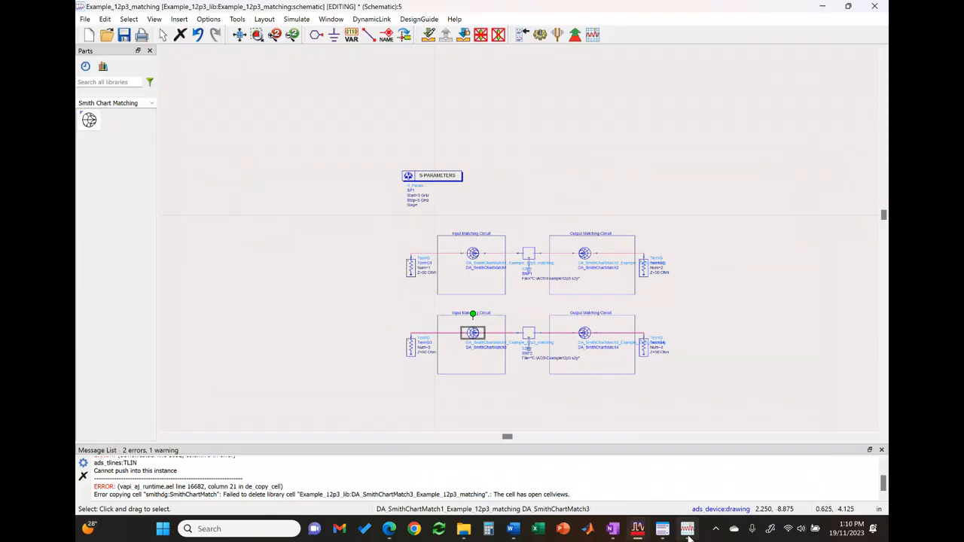
click(473, 255)
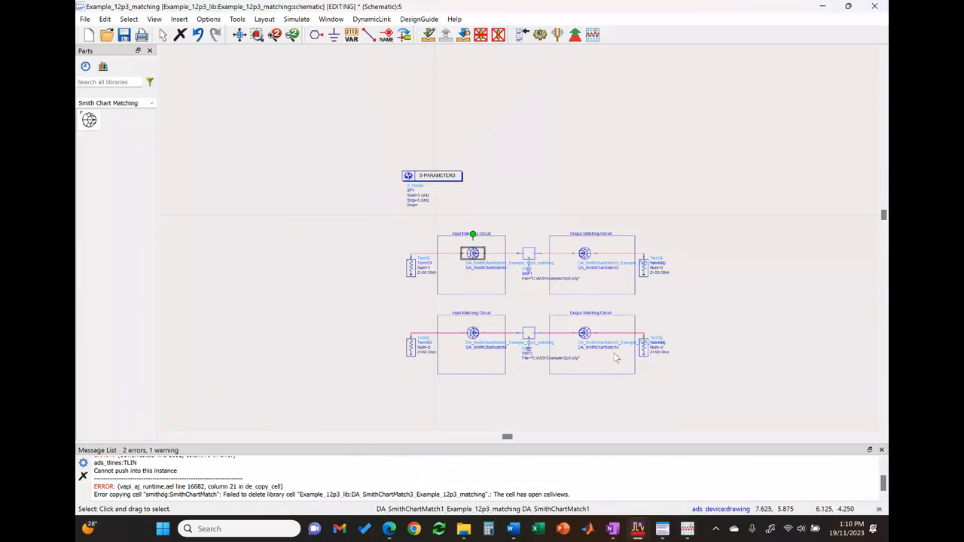
drag(695, 415, 406, 309)
key(Delete)
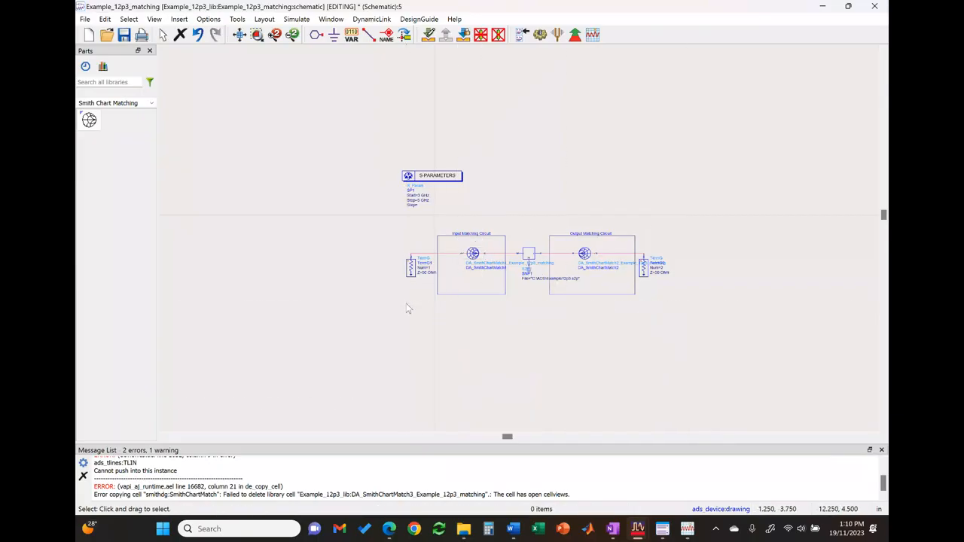
Step: Open the Smith Chart Utility for DA_SmithChartMatch2 in the Output Matching Circuit
click(687, 529)
click(476, 438)
click(237, 19)
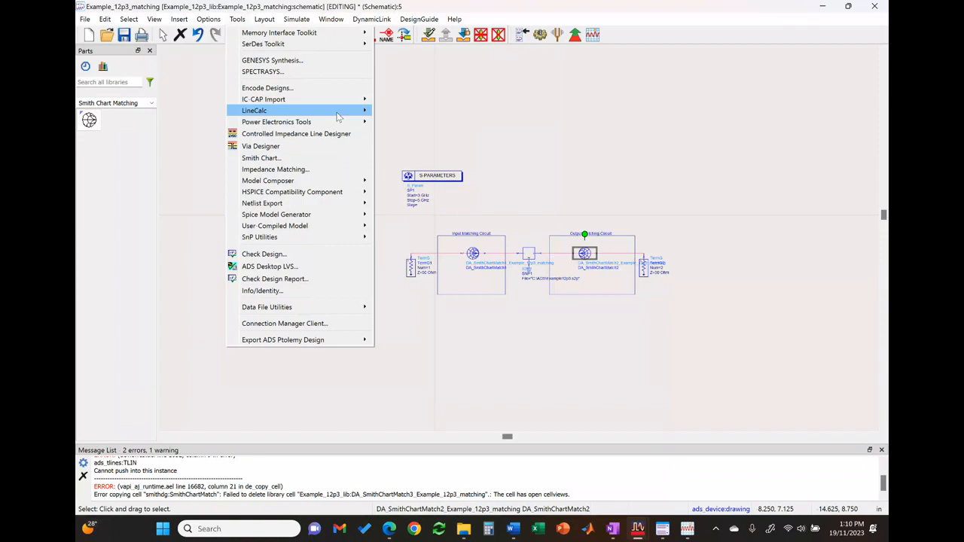
click(337, 164)
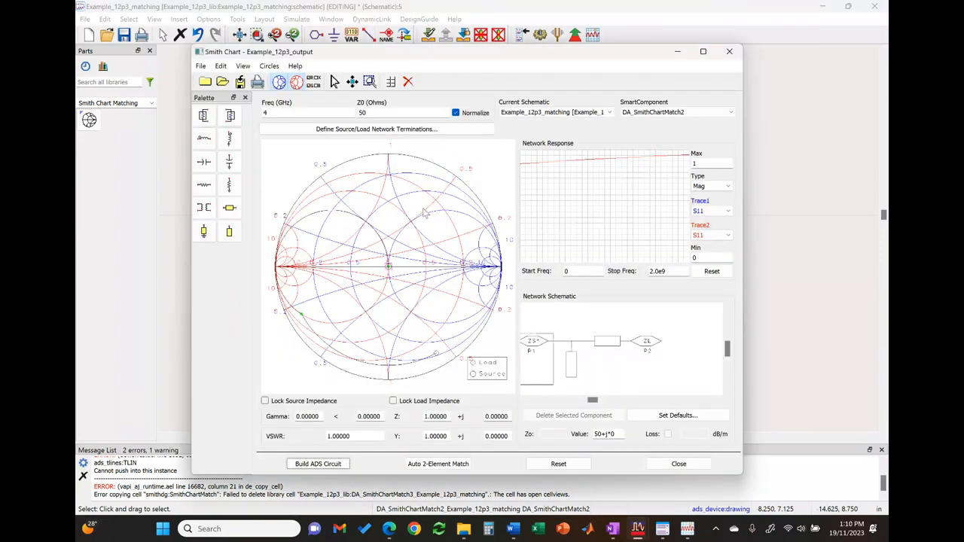
Step: Lock the source and load impedances and delete the series line and shunt stub from the DA_SmithChartMatch2 network
click(644, 349)
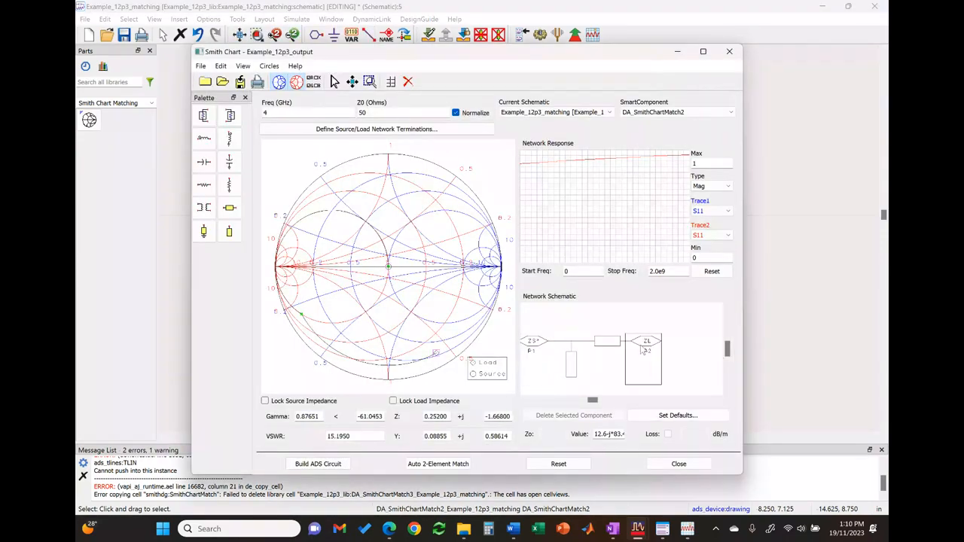
click(414, 405)
click(312, 404)
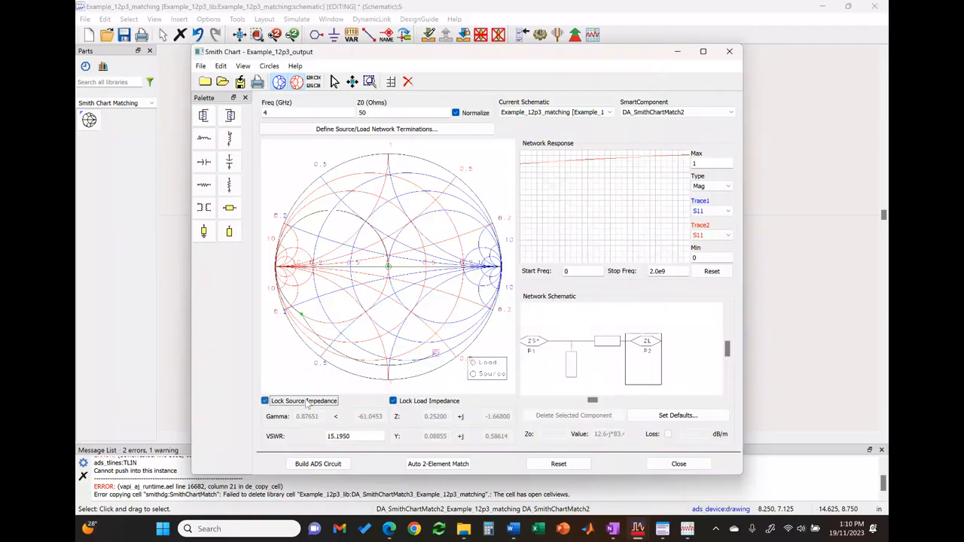
click(604, 349)
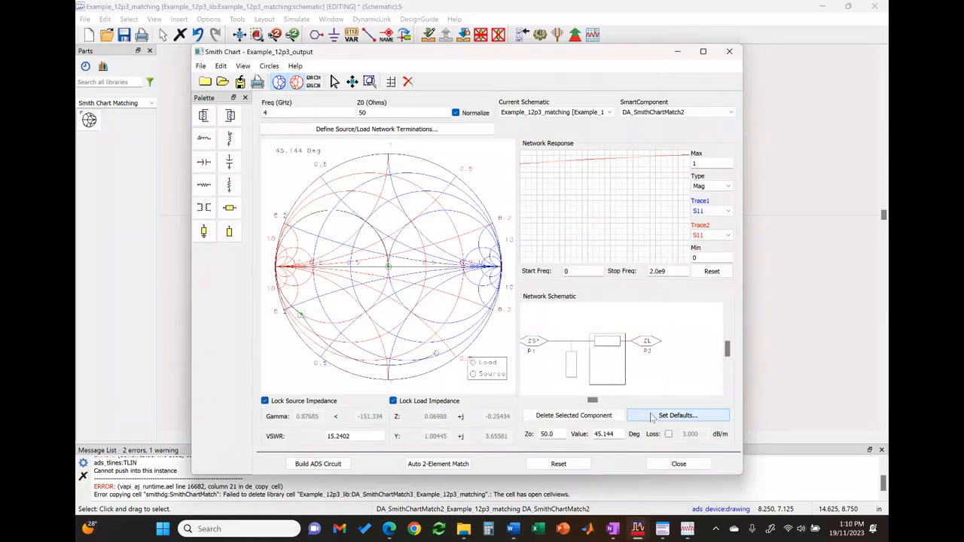
click(595, 420)
click(565, 420)
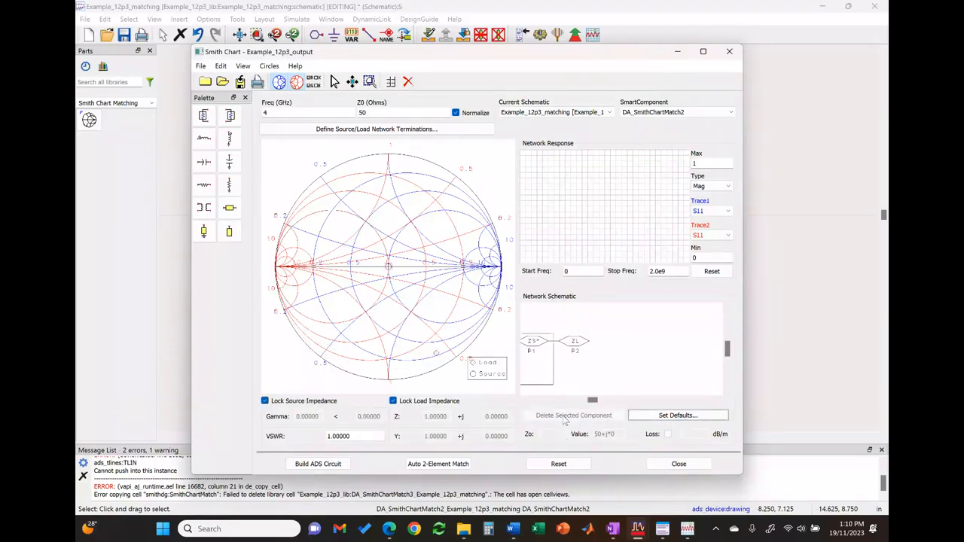
Step: Generate an automatic two-element match with a shunt capacitor and a 4.18212 nH series inductor, and build its ADS circuit
click(410, 463)
click(106, 167)
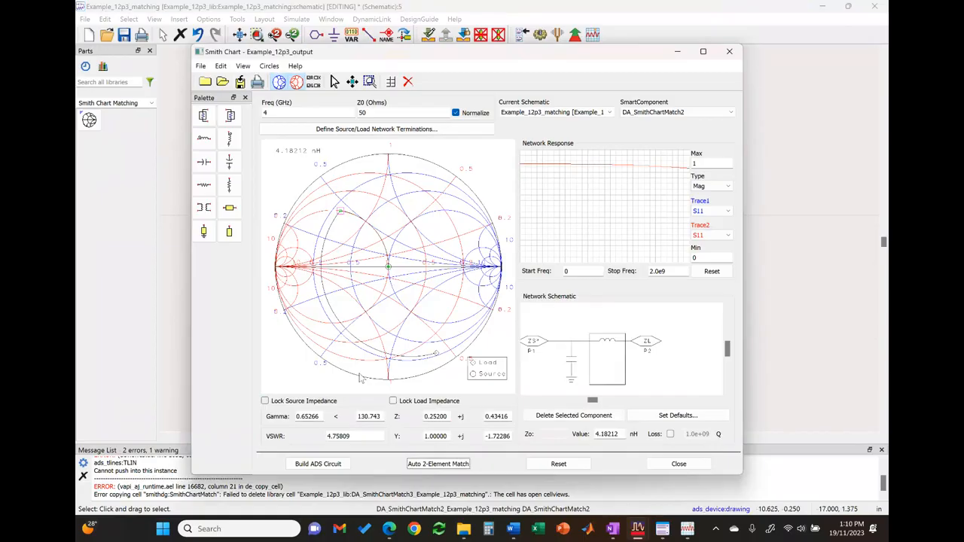
click(331, 463)
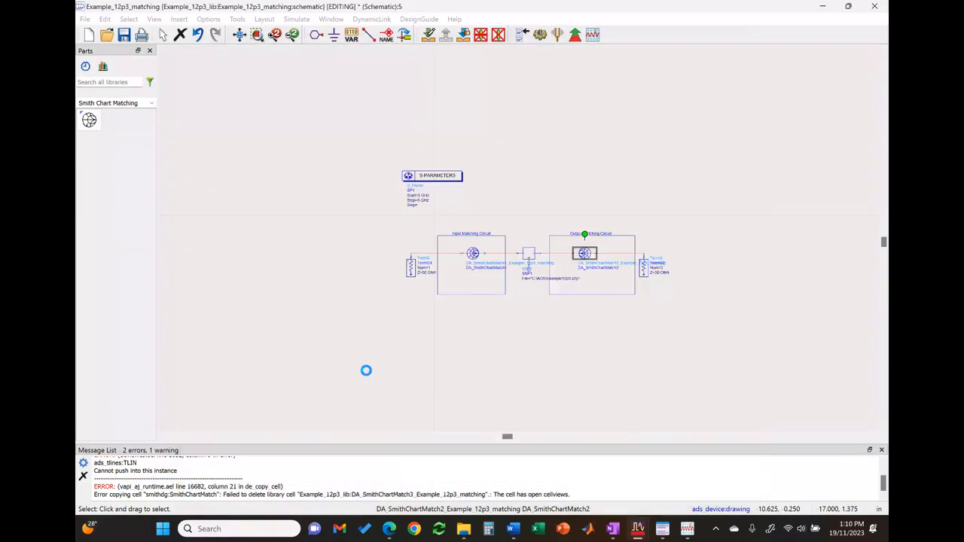
click(523, 327)
Step: Inspect the LC subcircuits inside DA_SmithChartMatch1 and DA_SmithChartMatch2
click(473, 252)
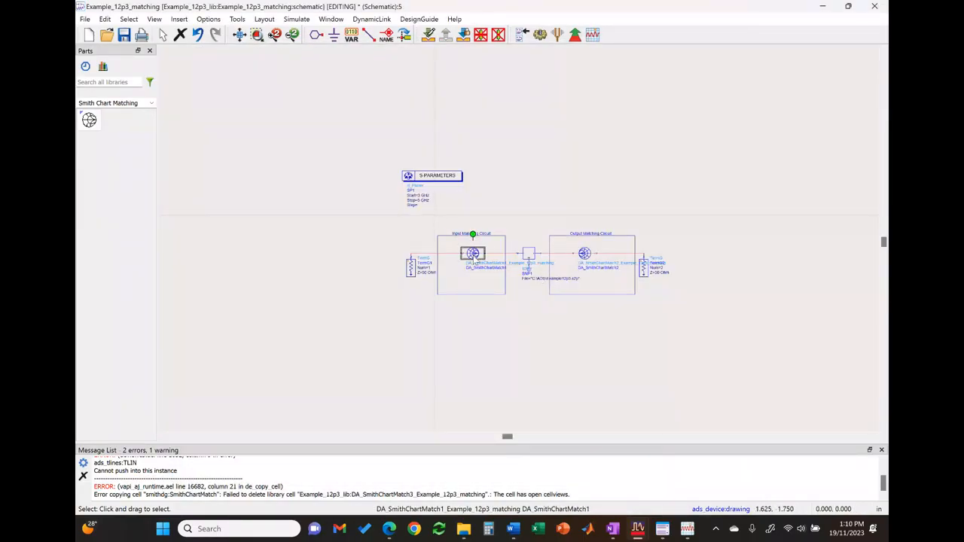
click(431, 36)
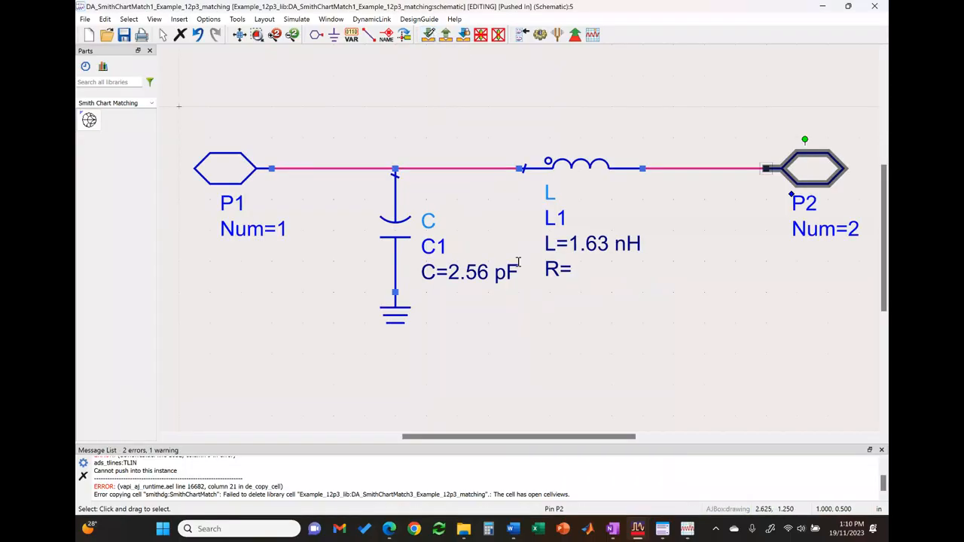
click(445, 35)
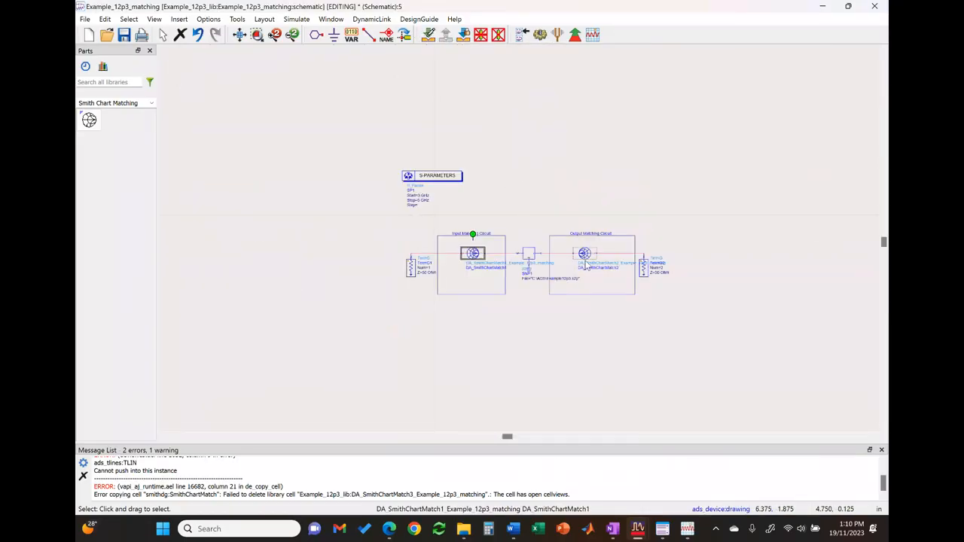
click(429, 36)
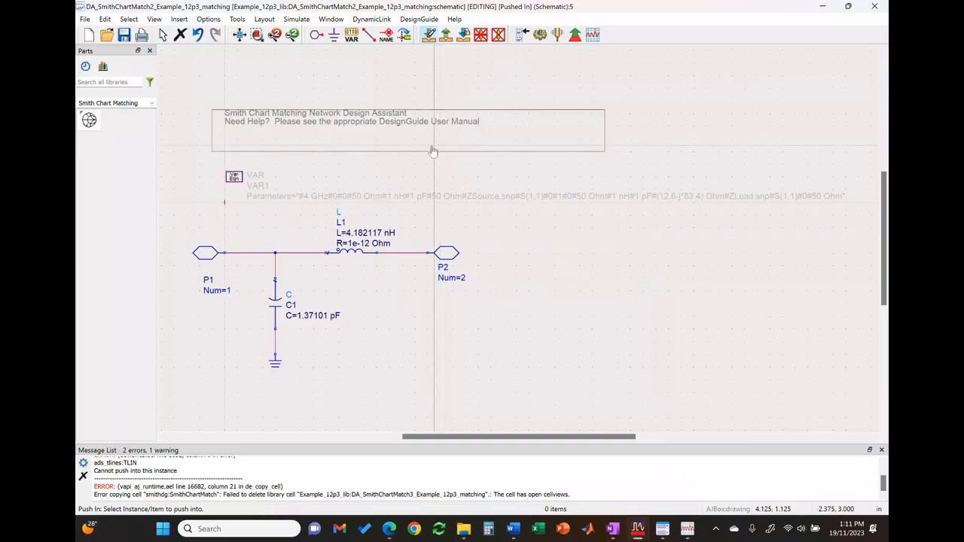
click(446, 33)
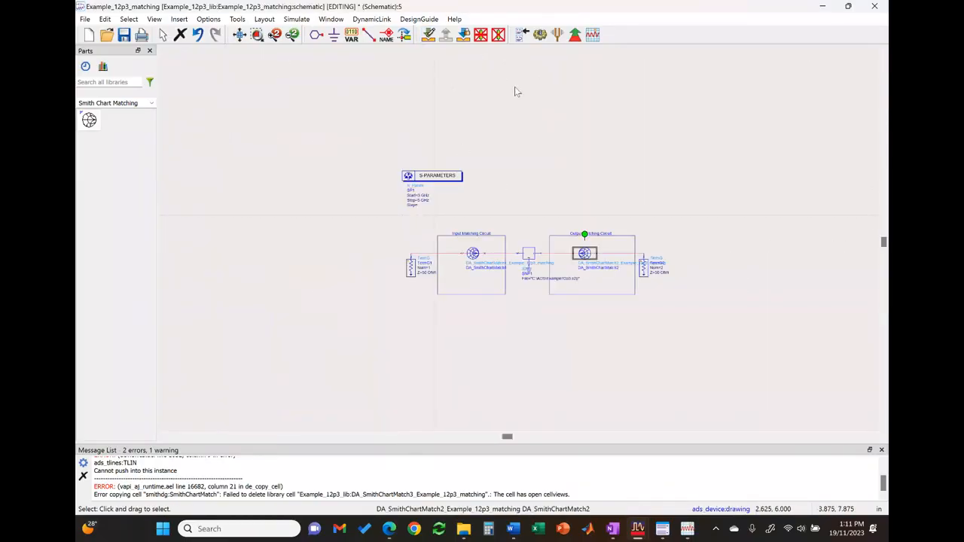
Step: Simulate the LC-matched amplifier, close the data display and simulation status windows, and save the Example_12p3_matching schematic
click(541, 35)
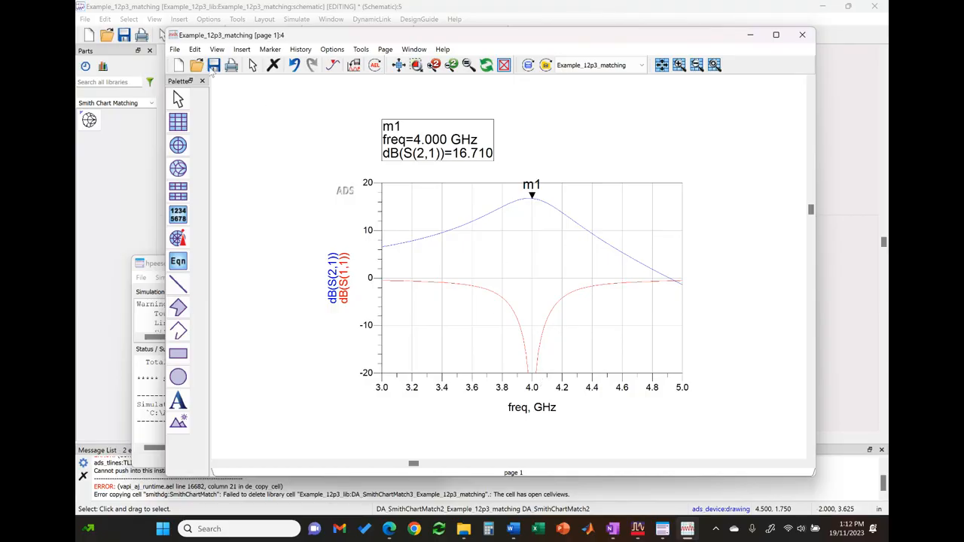
click(802, 34)
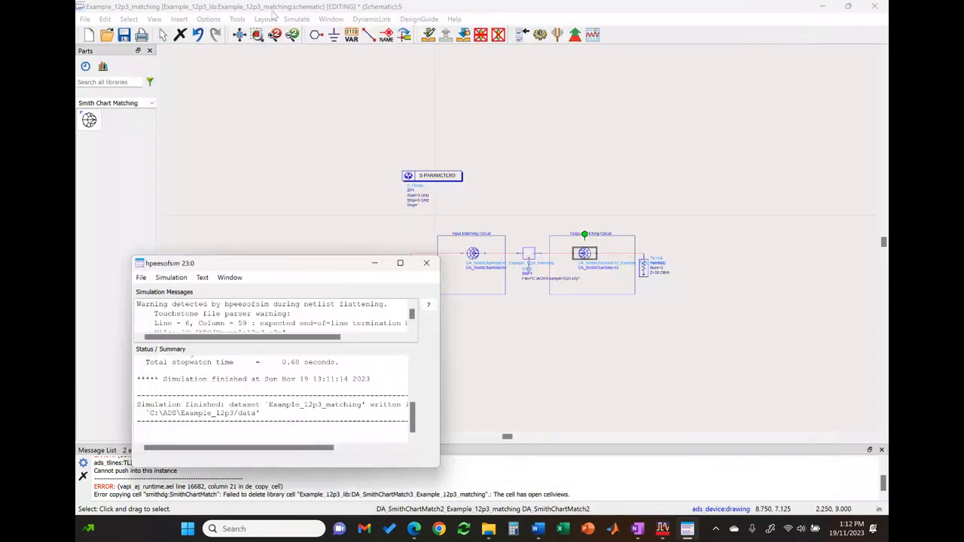
click(426, 263)
click(127, 36)
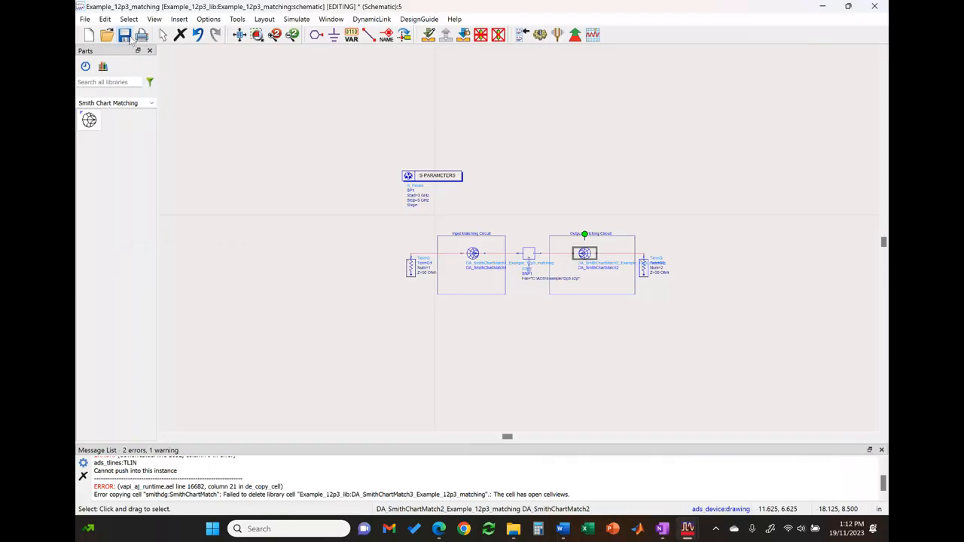
click(226, 138)
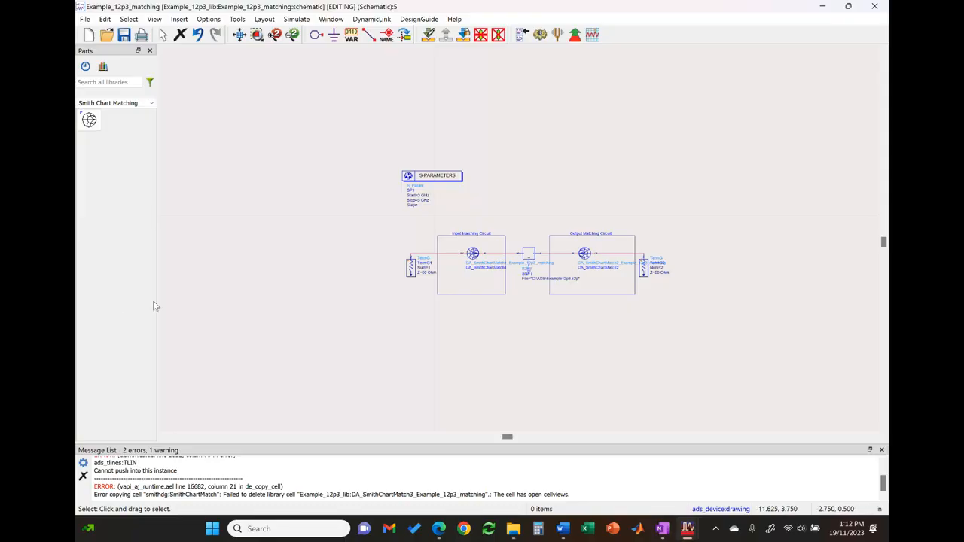
click(439, 531)
mouse_move(388, 475)
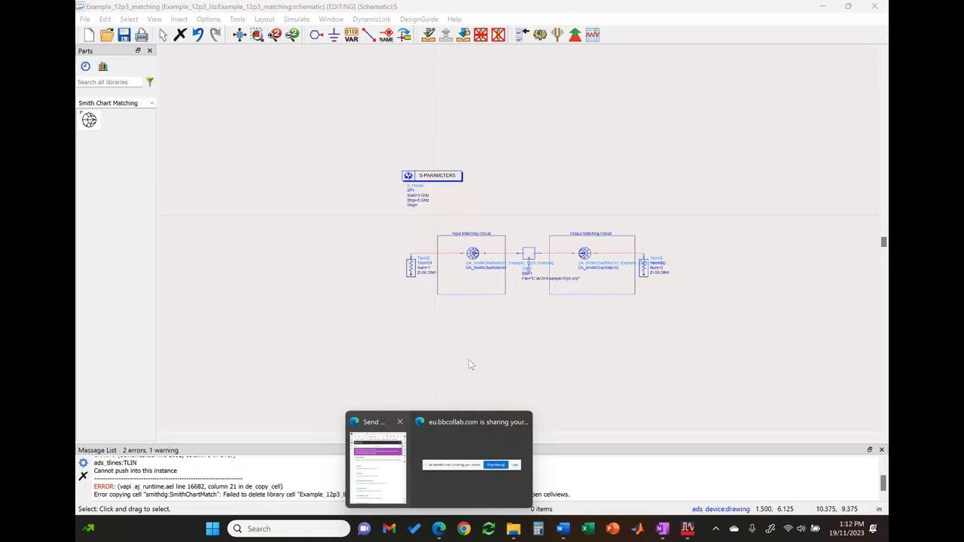
click(468, 359)
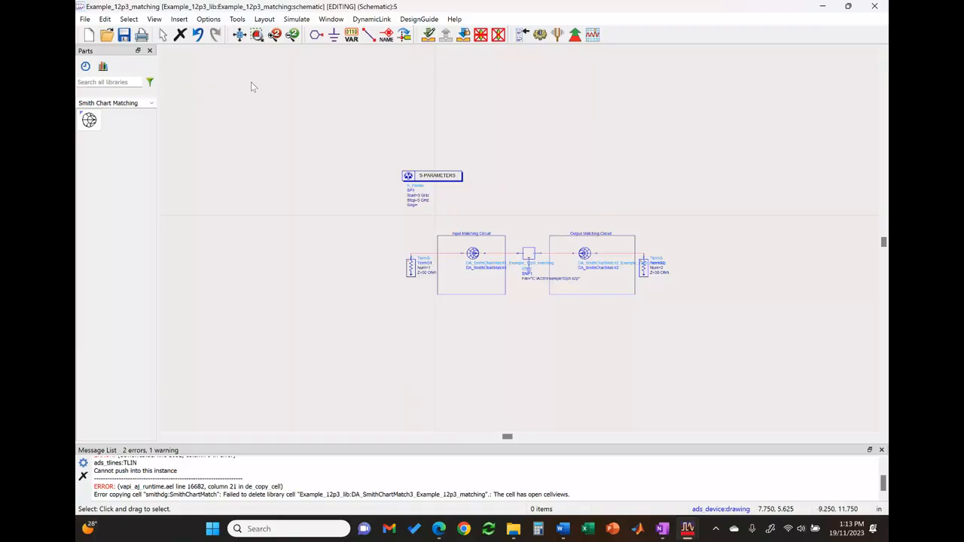
Step: Close the Example_12p3_matching schematic and the Smith Chart Utility, and bring the Example_12p3_OCS schematic to the front
click(872, 7)
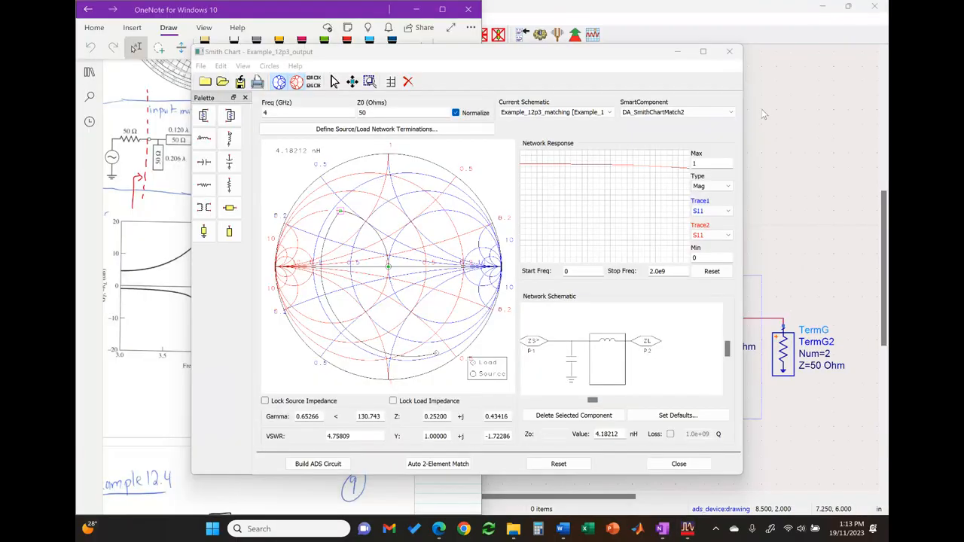
click(730, 52)
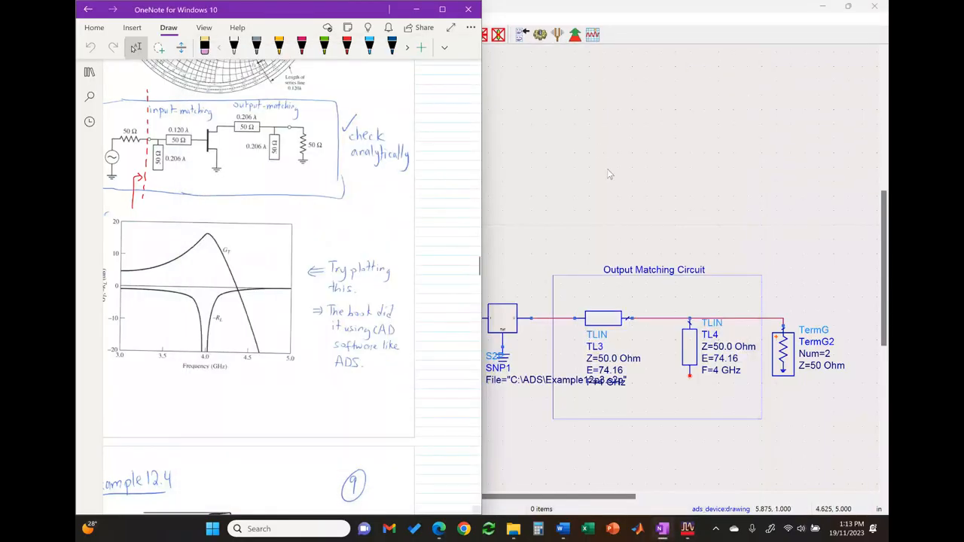
click(608, 172)
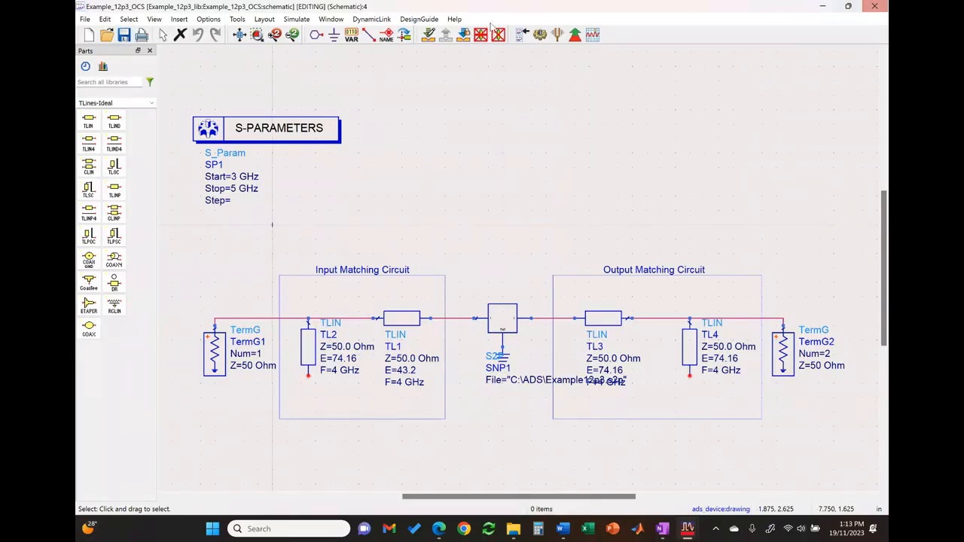
Step: Simulate the Example_12p3_OCS circuit and plot S(1,1) and S(2,1) in dB on a rectangular plot
click(541, 36)
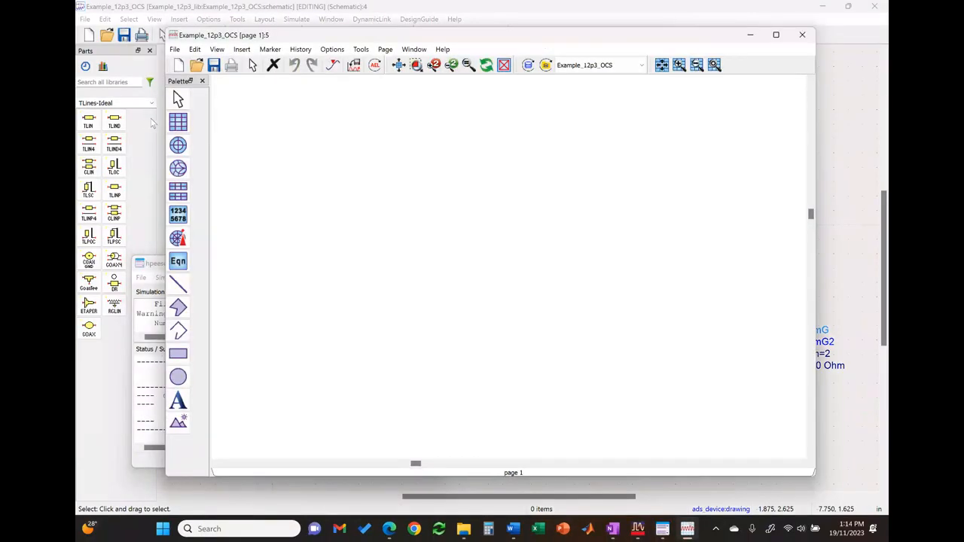
click(178, 123)
click(346, 158)
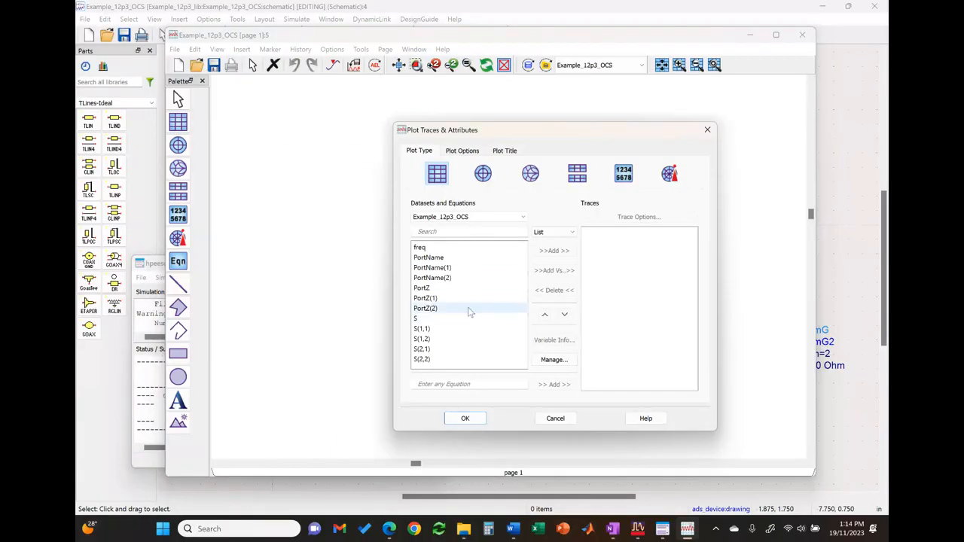
click(465, 329)
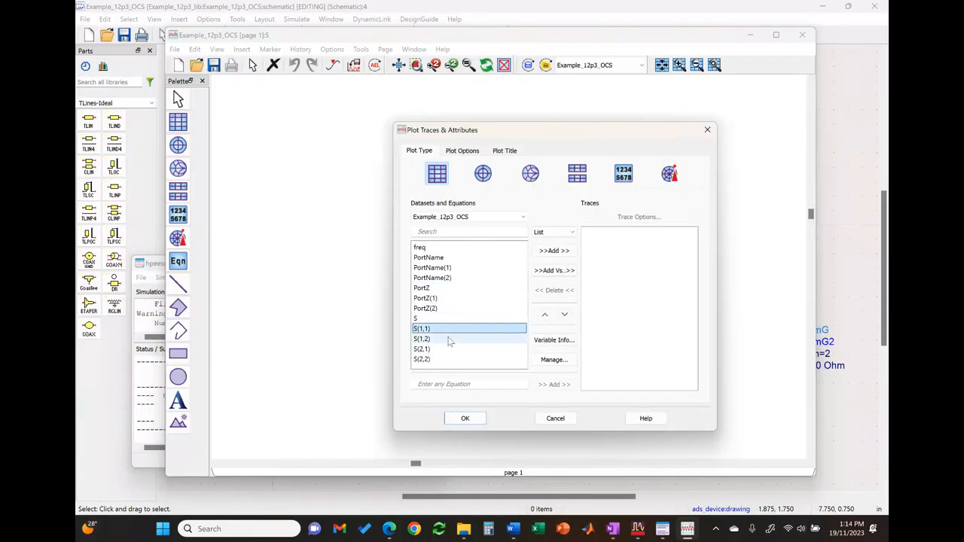
ctrl+click(446, 351)
click(553, 251)
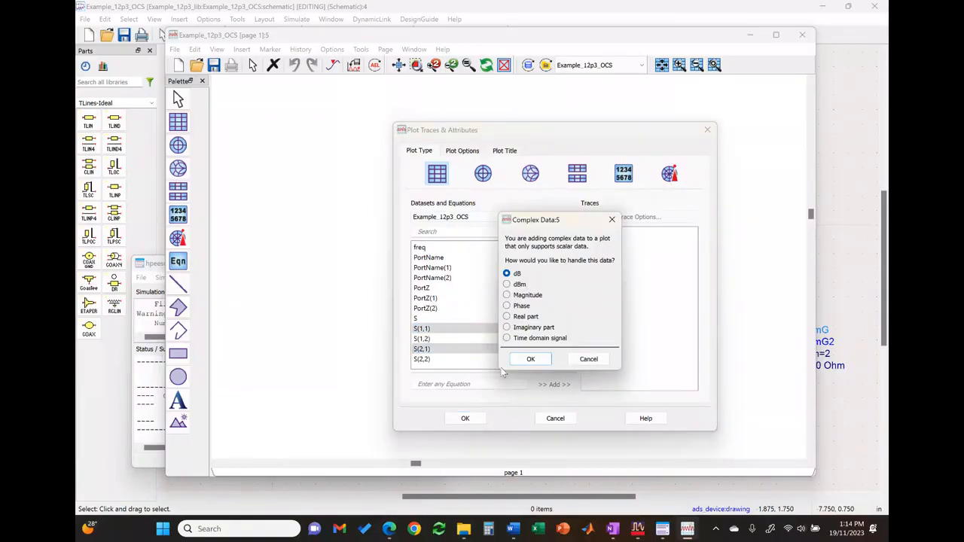
click(525, 360)
click(465, 418)
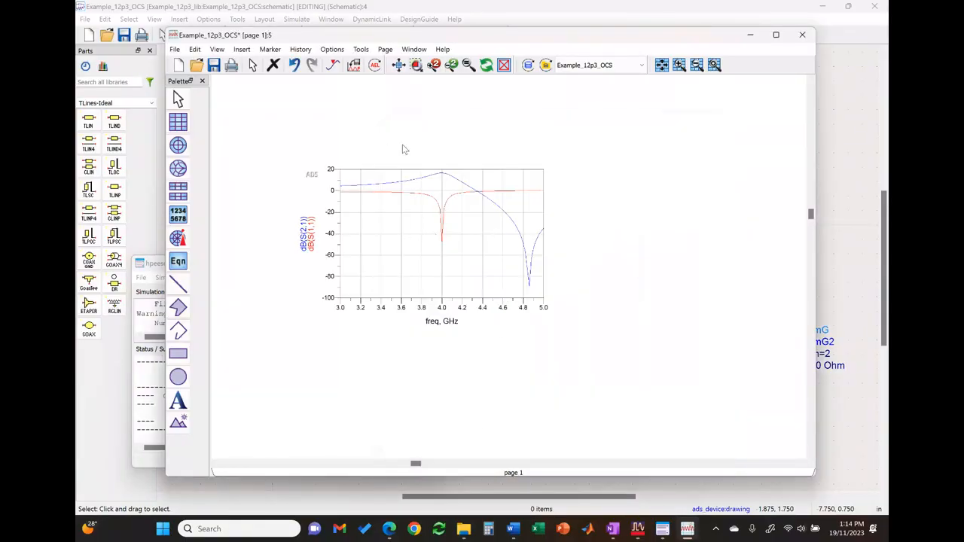
Step: Turn off auto scaling for the plot's Y axis and set its minimum to -20
double_click(426, 232)
click(460, 151)
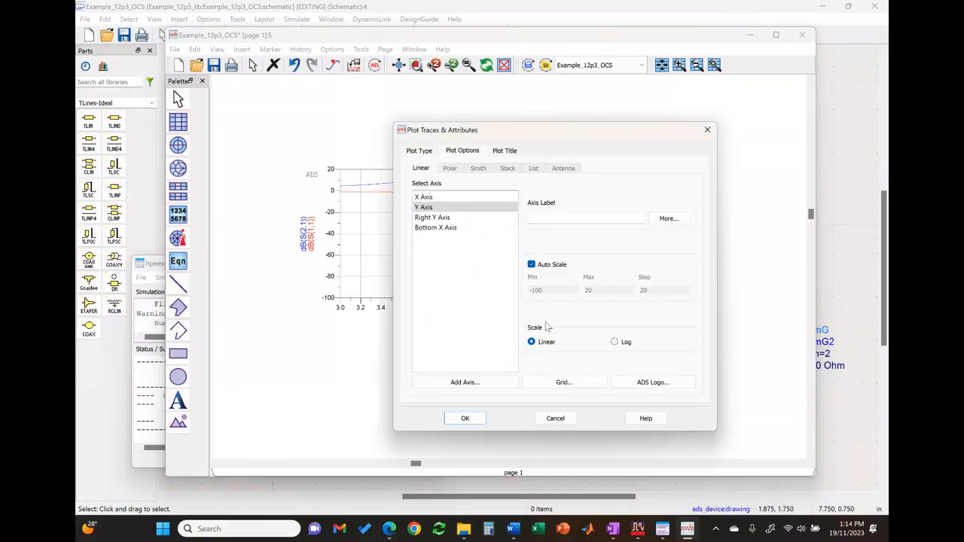
click(541, 264)
double_click(543, 290)
text(-20)
key(Return)
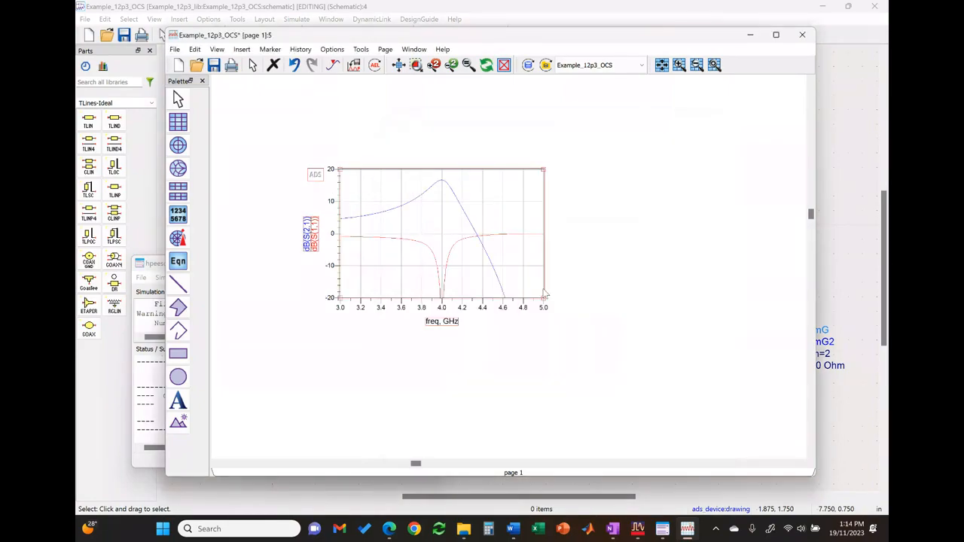
Step: Save the Example_12p3_OCS data display, and close it along with the simulation status window and the OCS schematic
click(216, 67)
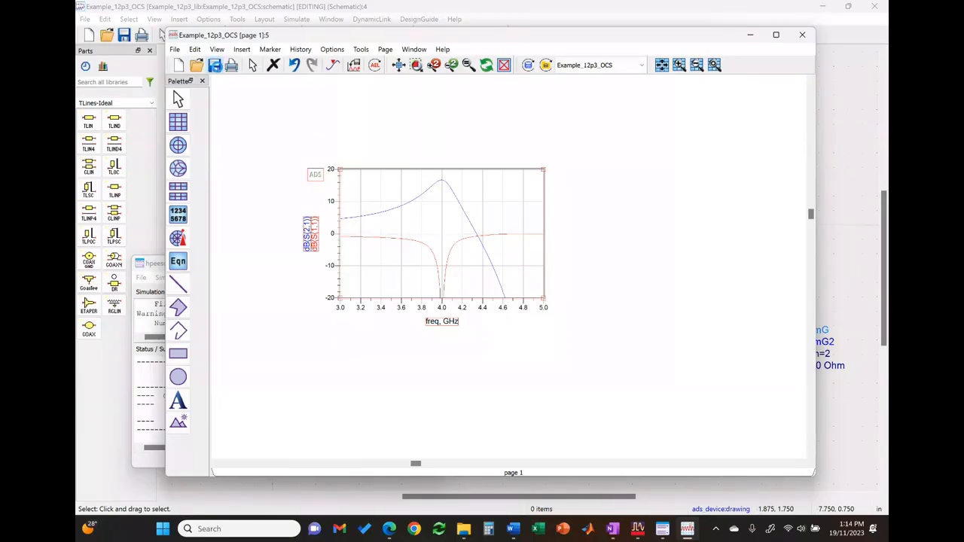
click(804, 37)
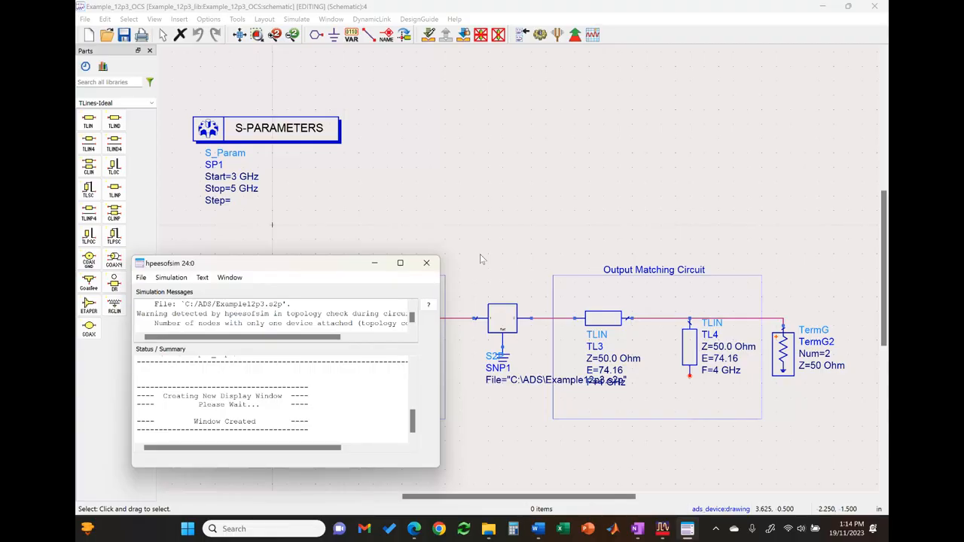
click(427, 264)
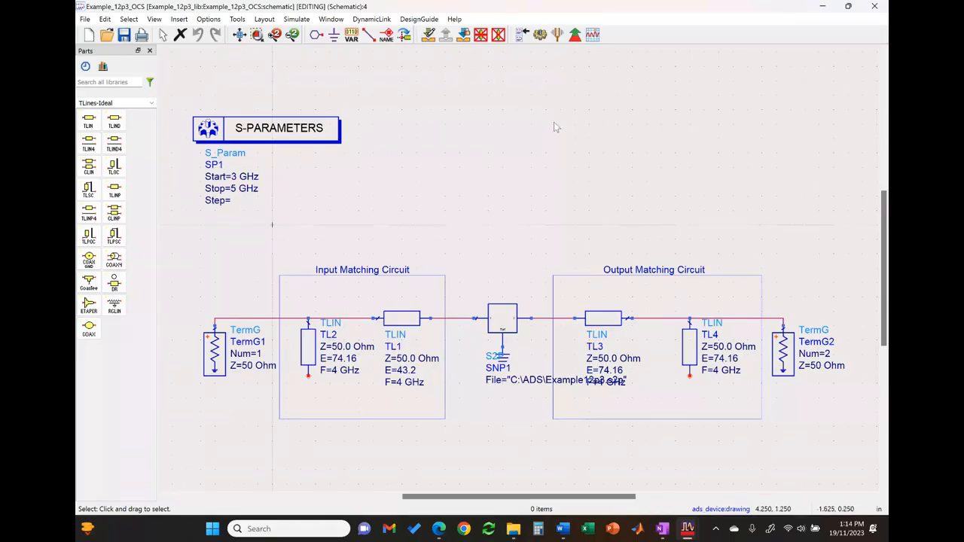
click(873, 6)
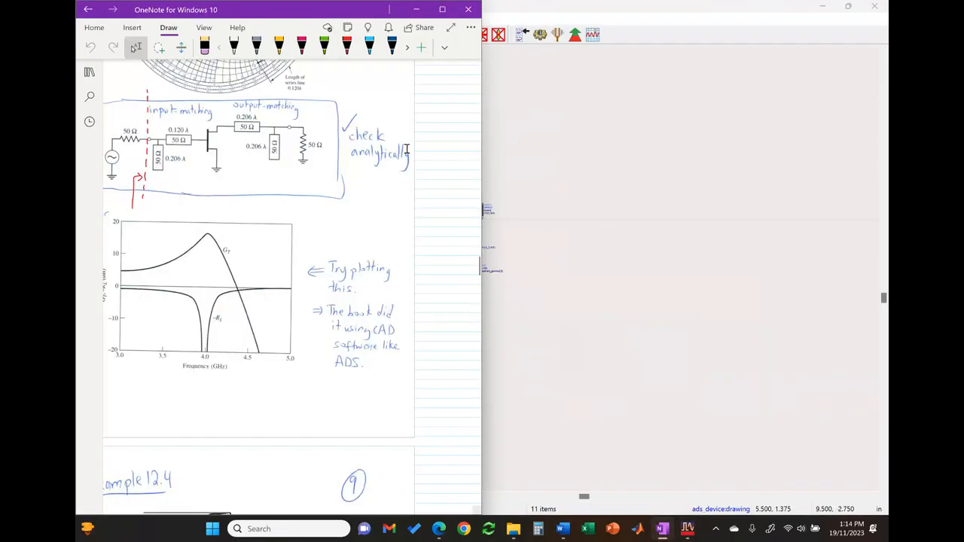
Step: Bring the Example_12p3 schematic to the front, look over its circuit, and close it
click(605, 174)
scroll(434, 194, up, 3)
scroll(518, 272, up, 2)
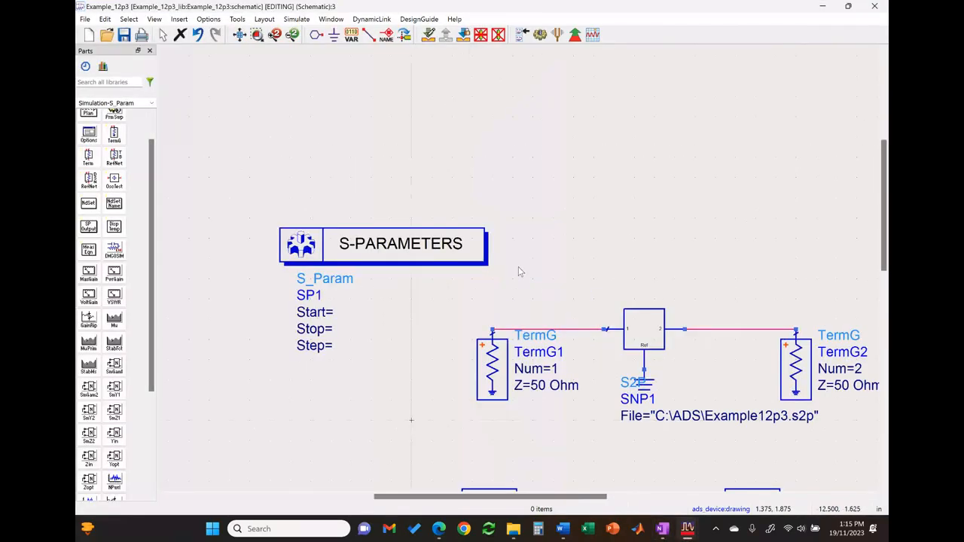
scroll(518, 272, down, 4)
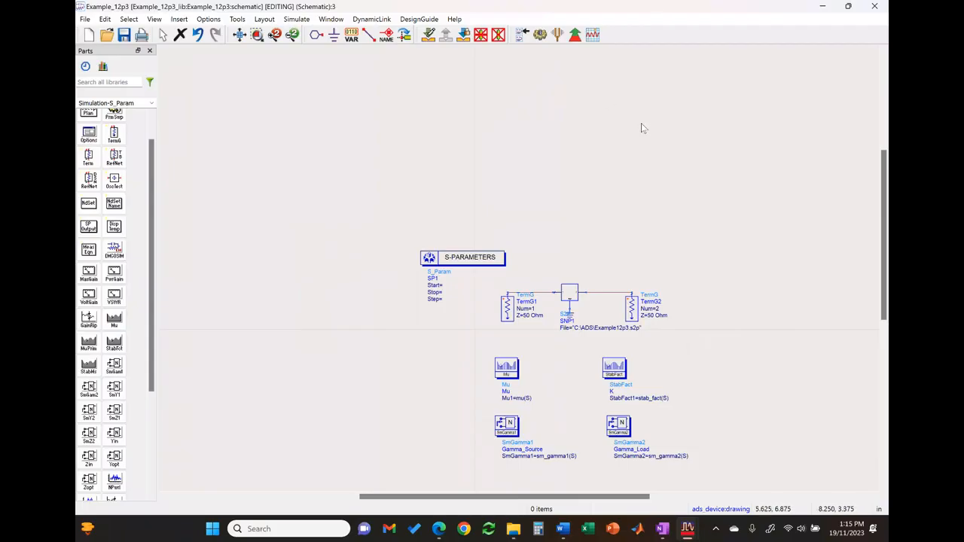
click(881, 6)
Step: Create a new workspace named Example_12p4 in C:\ADS from the ADS main window
click(687, 529)
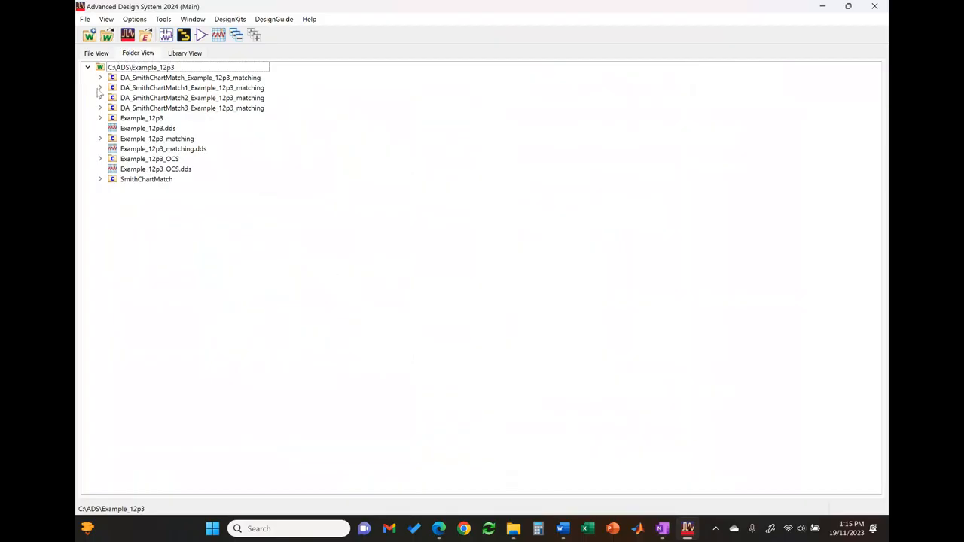
click(84, 18)
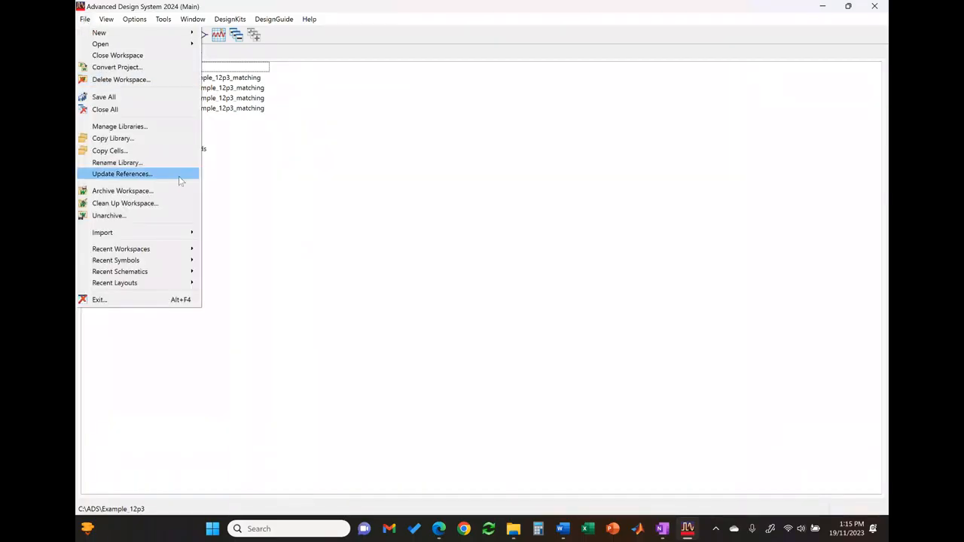
mouse_move(181, 33)
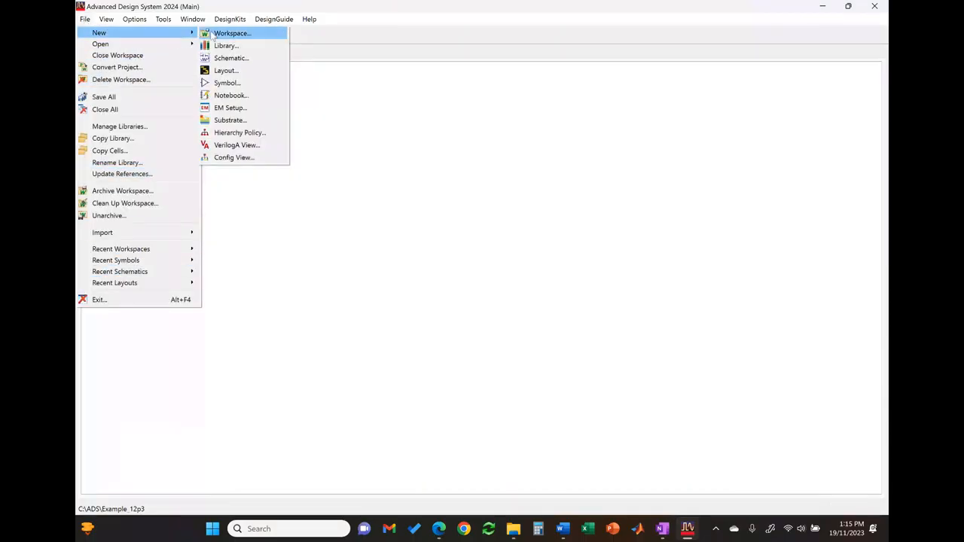
click(215, 38)
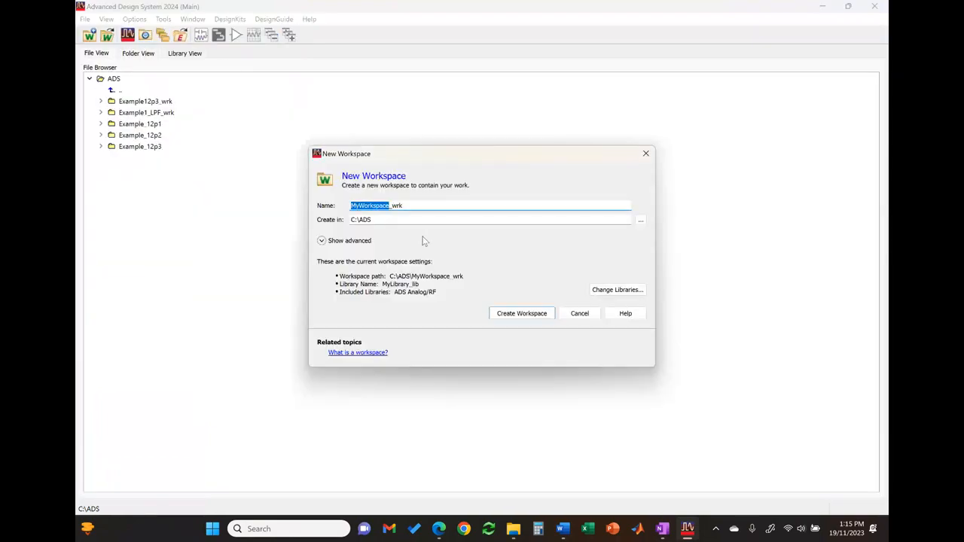
text(Example_12p)
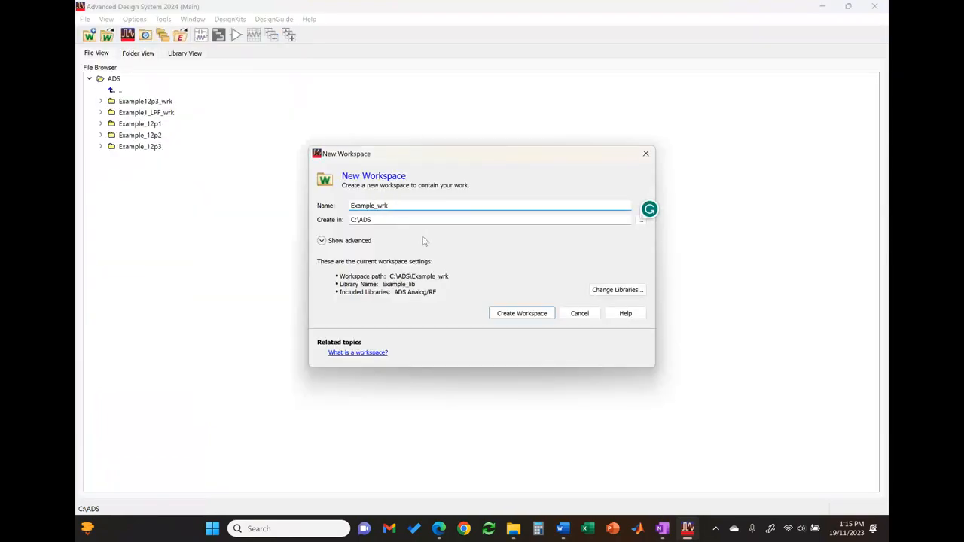
text(4)
key(shift+Right)
key(shift+Right)
key(shift+Right)
key(shift+Right)
key(BackSpace)
key(Return)
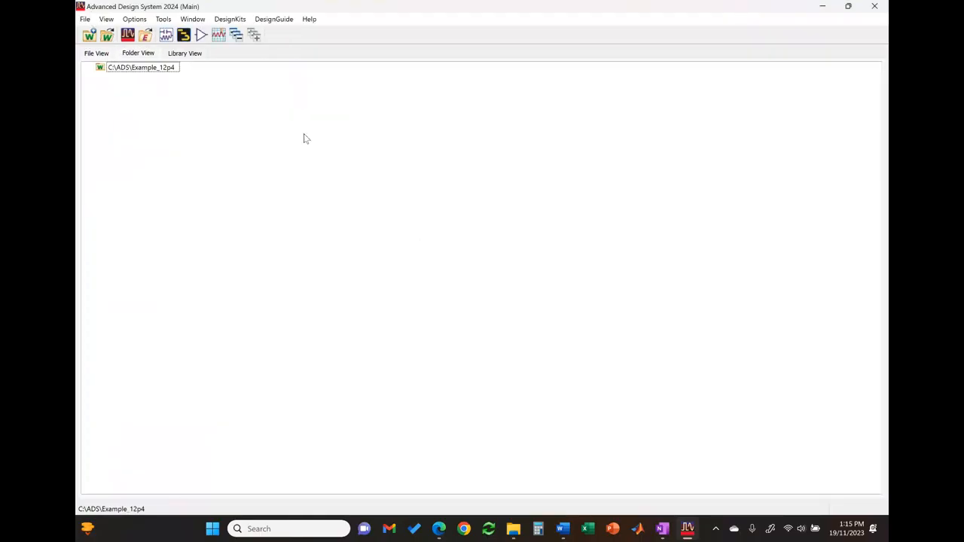
Step: Switch to OneNote, maximize it, and read the Example 12.4 problem statement and its gain calculations
click(663, 530)
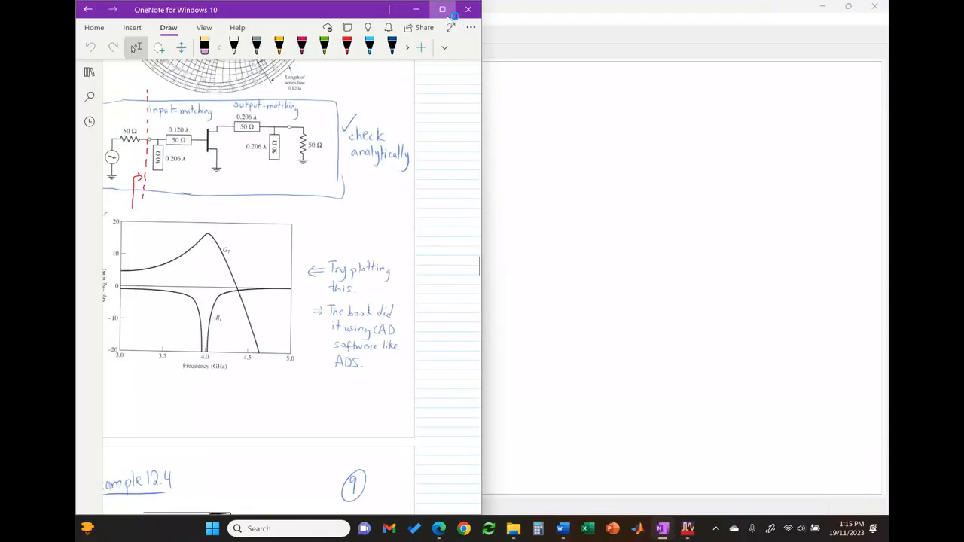
click(442, 8)
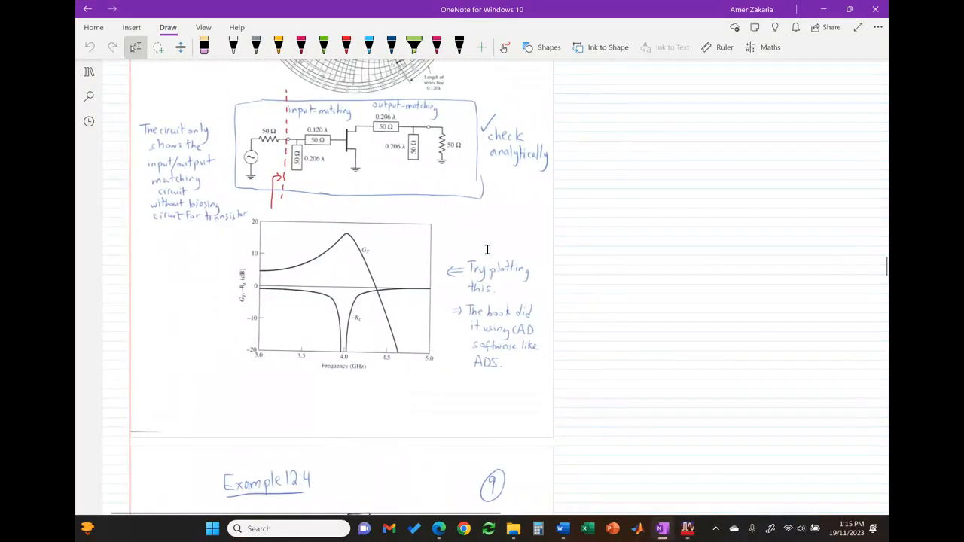
scroll(487, 249, down, 5)
scroll(487, 249, down, 1)
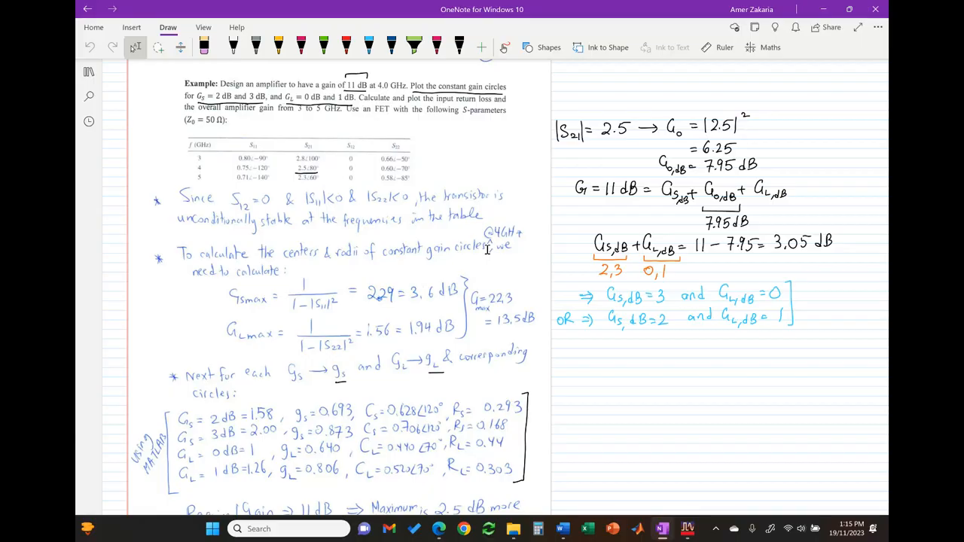
scroll(488, 250, up, 1)
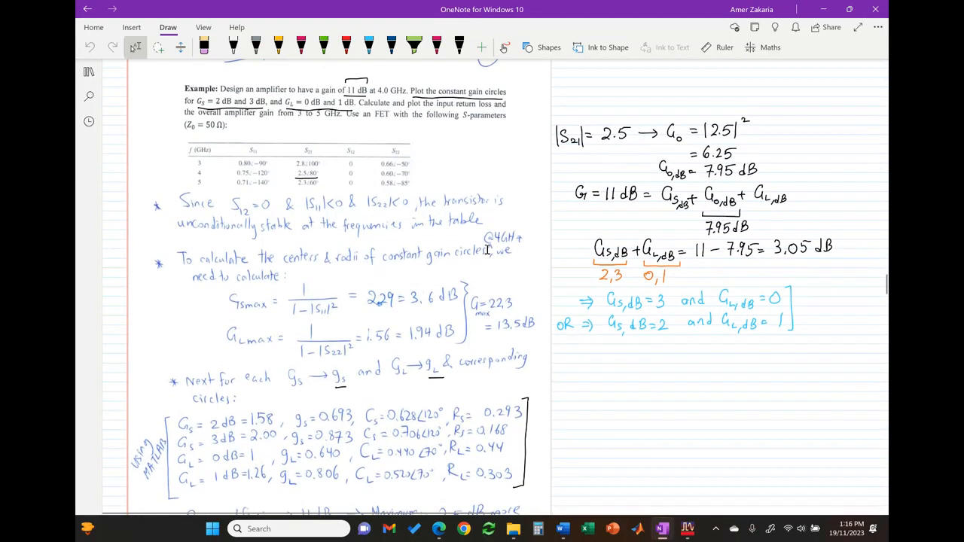
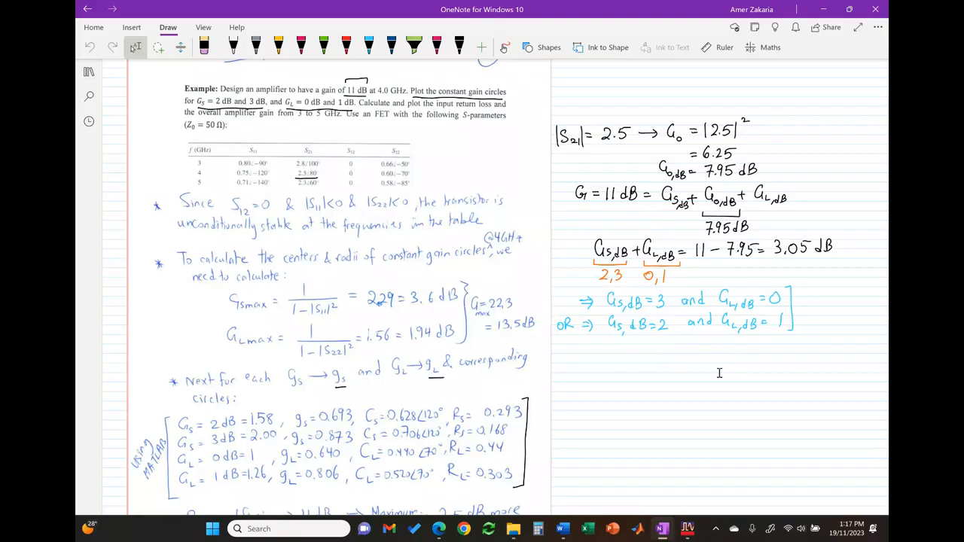
Step: Review the Example 12.4 notes on choosing gain circles, reflection coefficients and single-stub matching, and return to the problem statement
scroll(719, 373, down, 15)
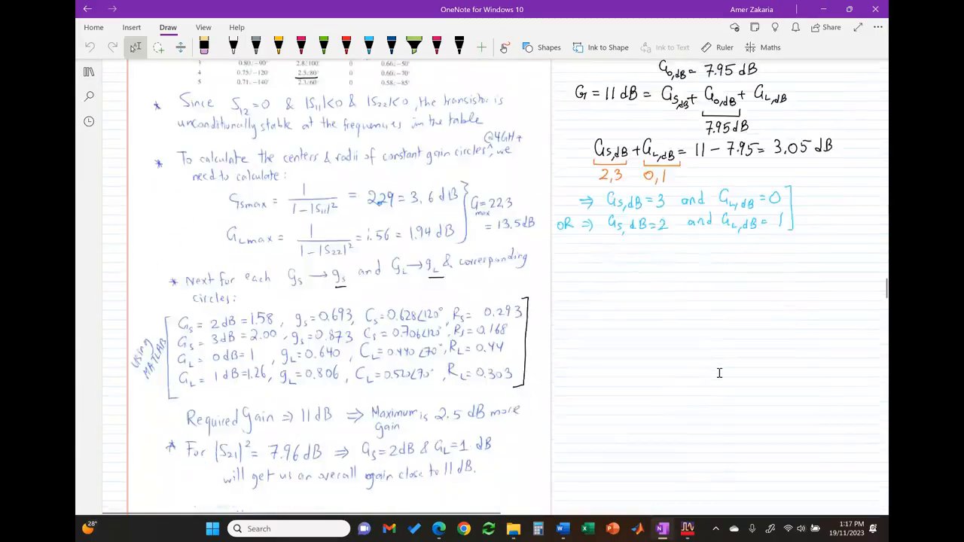
scroll(720, 373, up, 3)
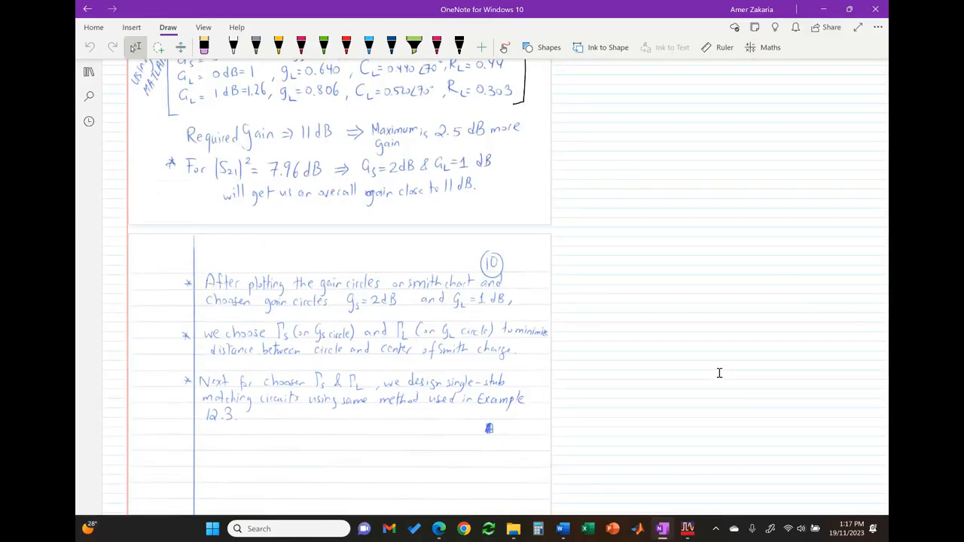
scroll(719, 373, down, 2)
scroll(720, 373, up, 2)
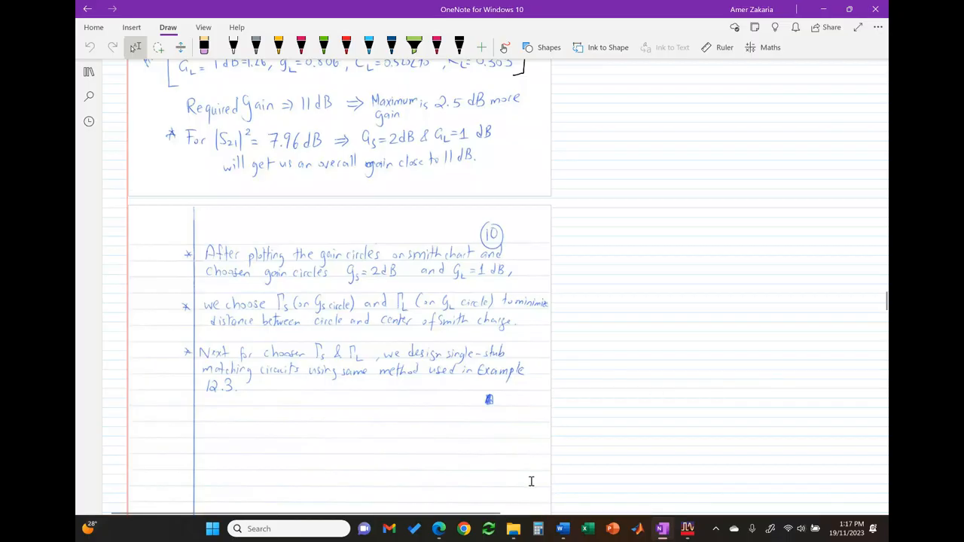
scroll(620, 367, up, 1)
scroll(620, 367, down, 1)
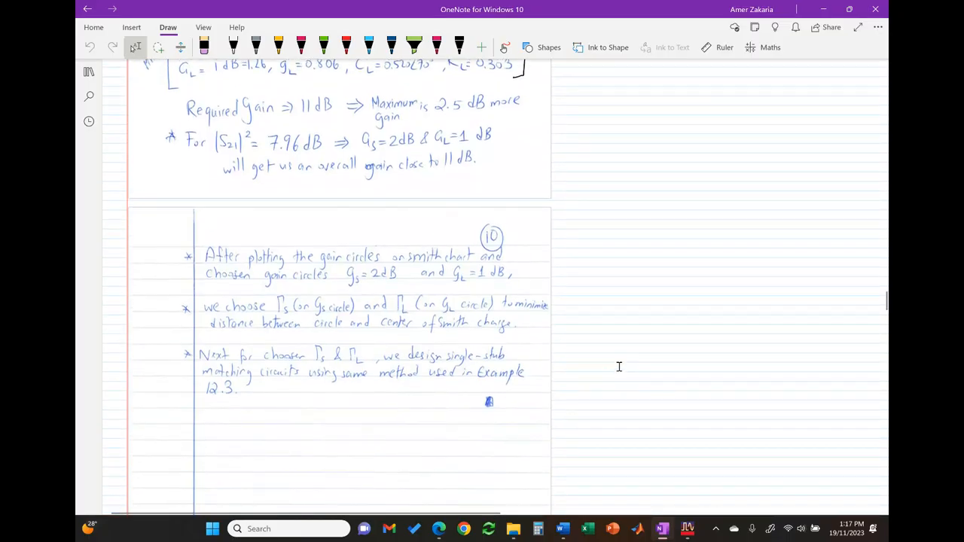
scroll(619, 367, up, 1)
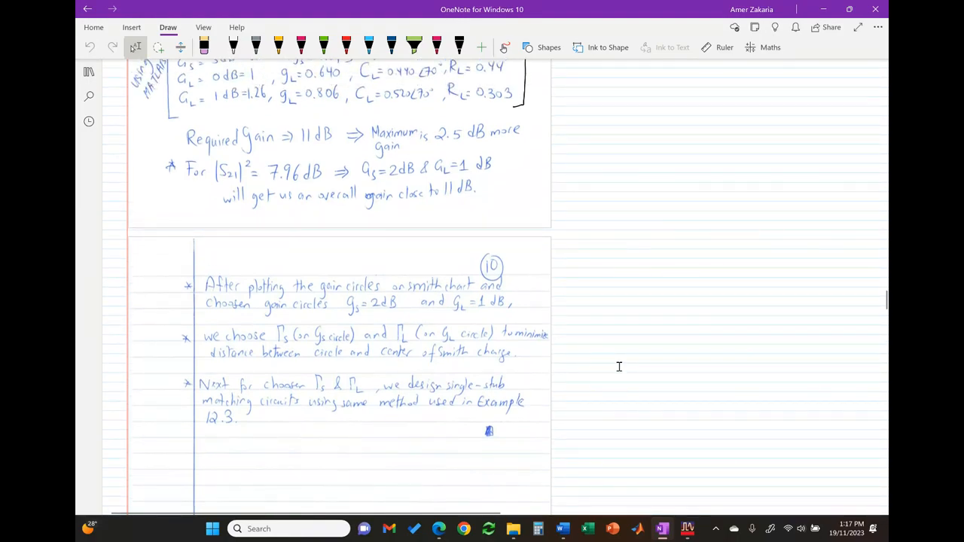
scroll(619, 367, up, 15)
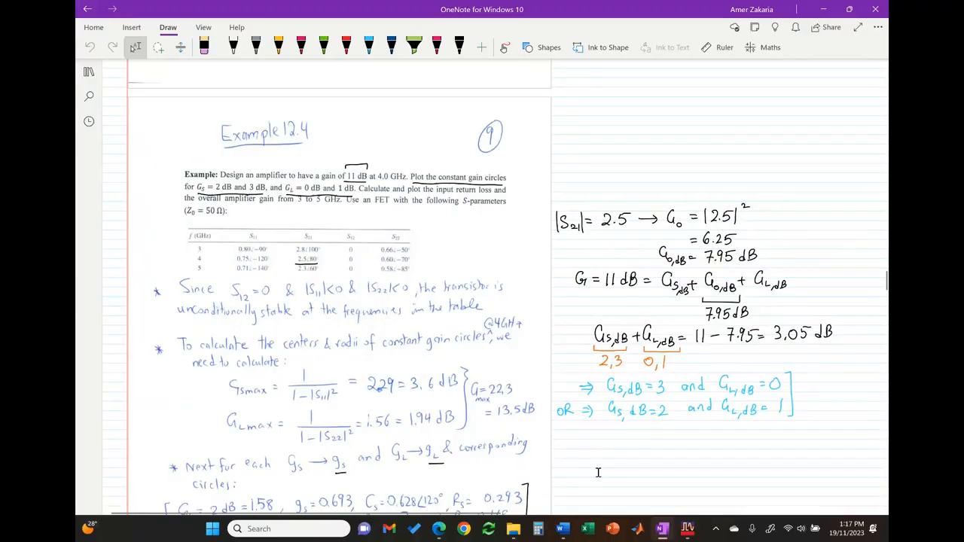
Step: Switch to Microsoft Edge, show the ADS Session page of Class Collaborate, and maximize the browser window
mouse_move(663, 531)
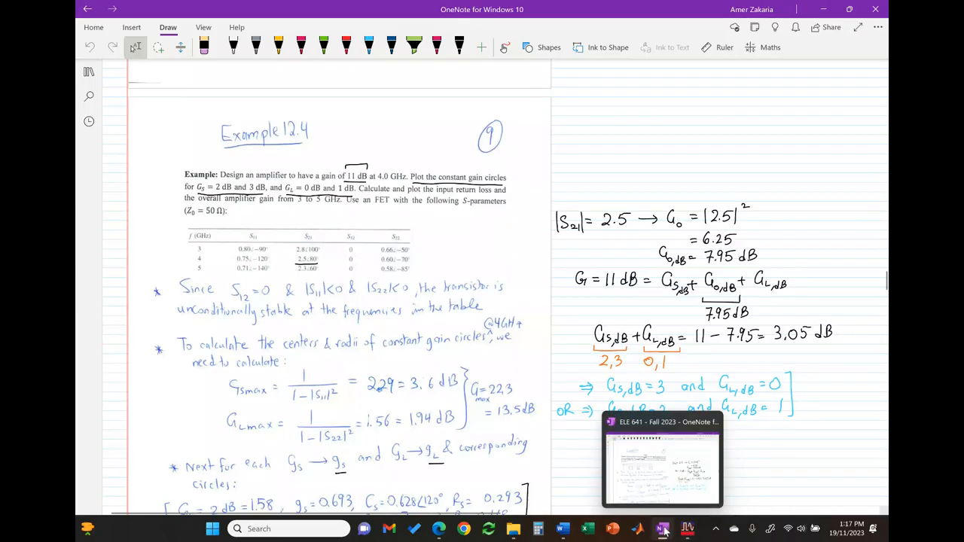
mouse_move(438, 532)
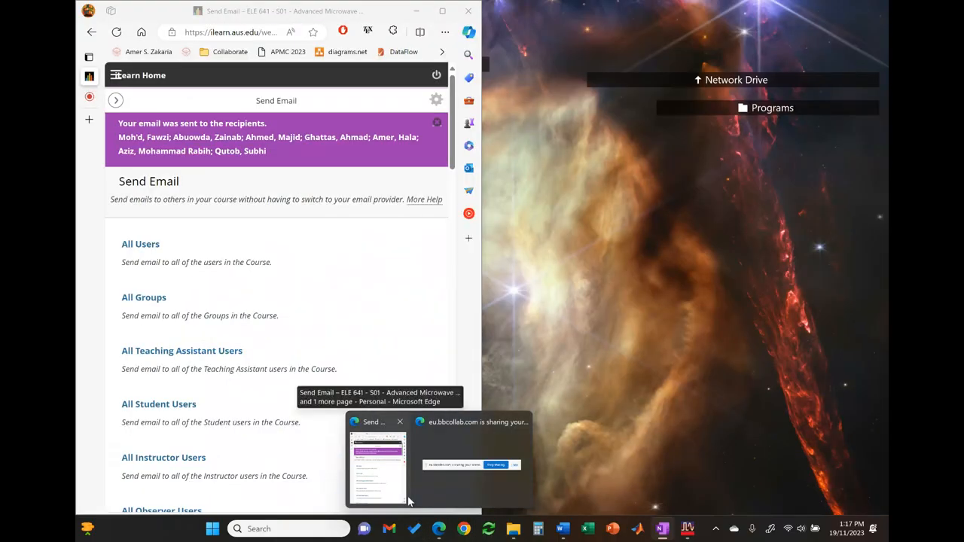
click(409, 501)
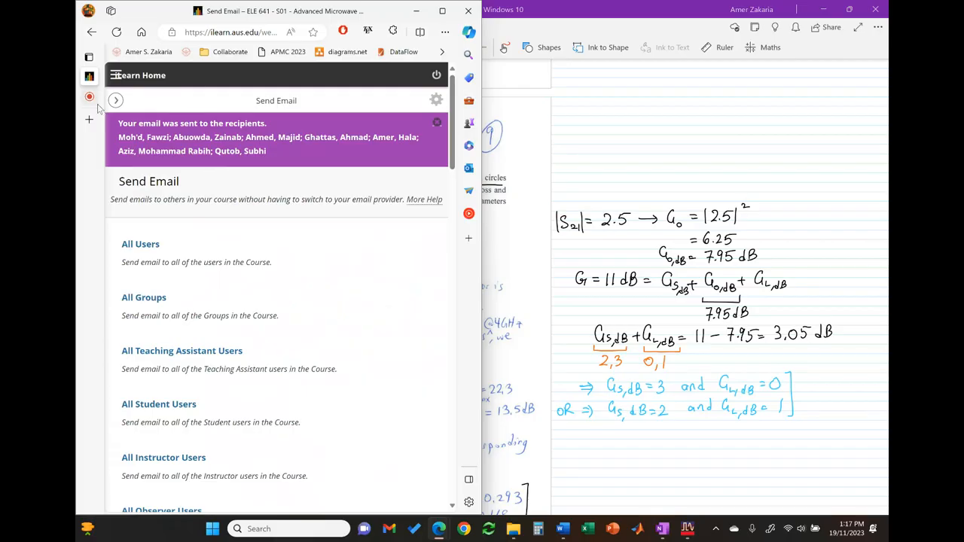
mouse_move(98, 109)
click(136, 96)
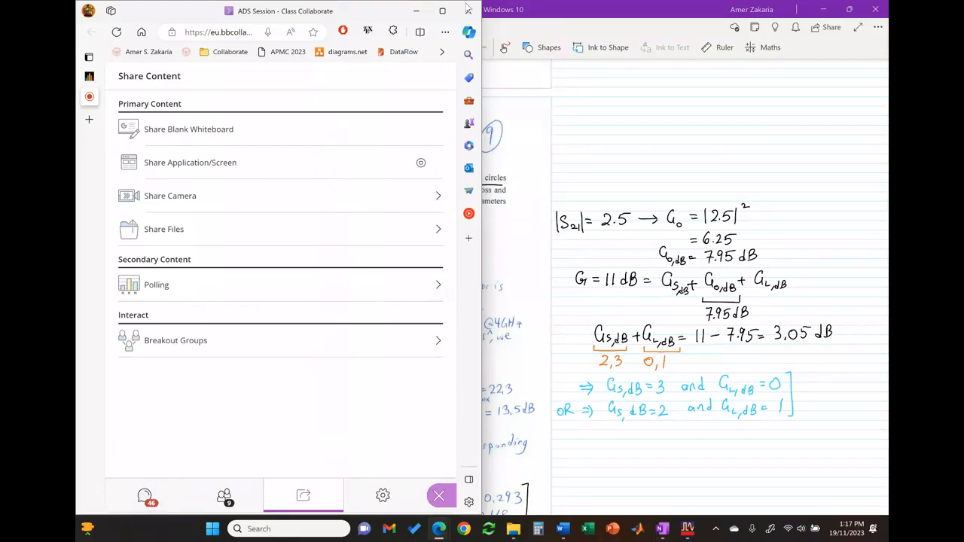
click(442, 11)
mouse_move(424, 533)
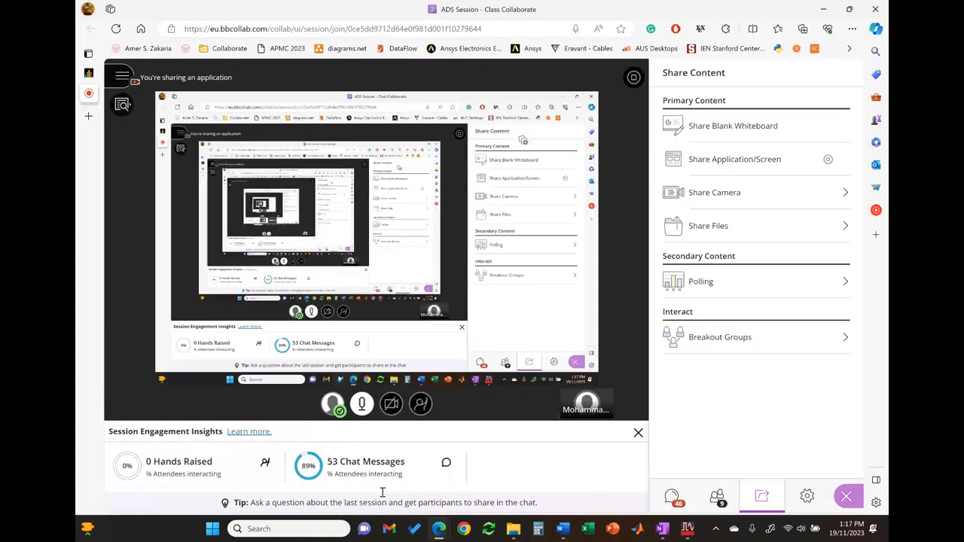
Step: Mute and unmute the microphone in the Class Collaborate session, and switch to the Example 12.4 notes in OneNote
click(363, 407)
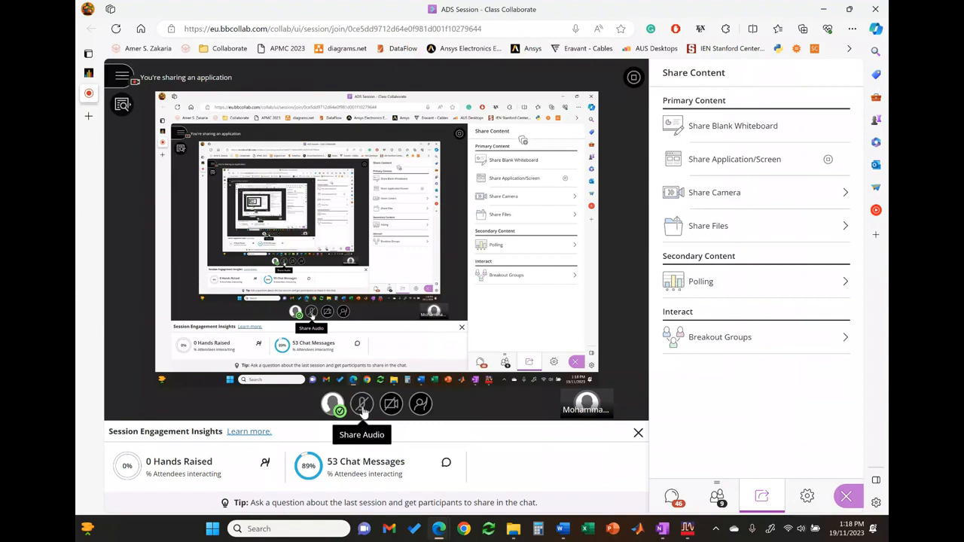
click(363, 407)
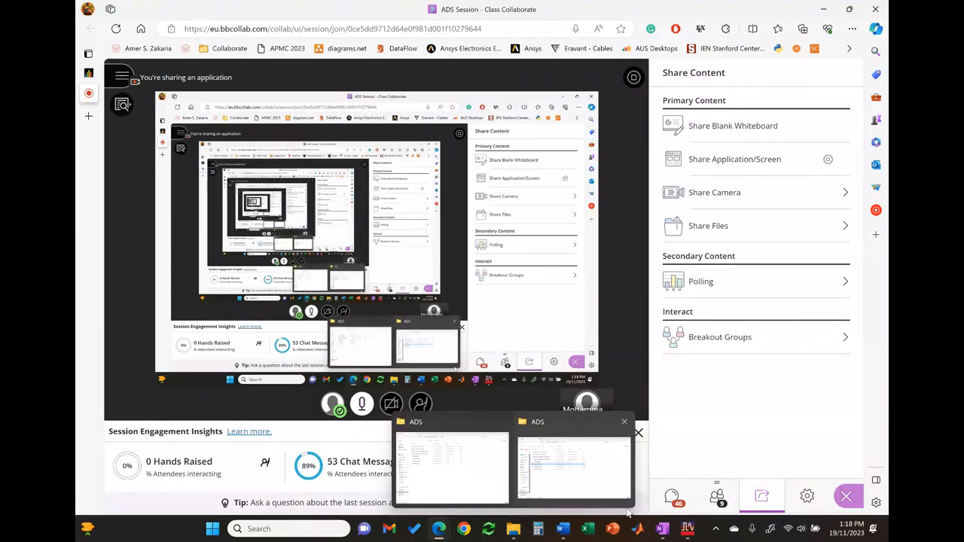
click(664, 530)
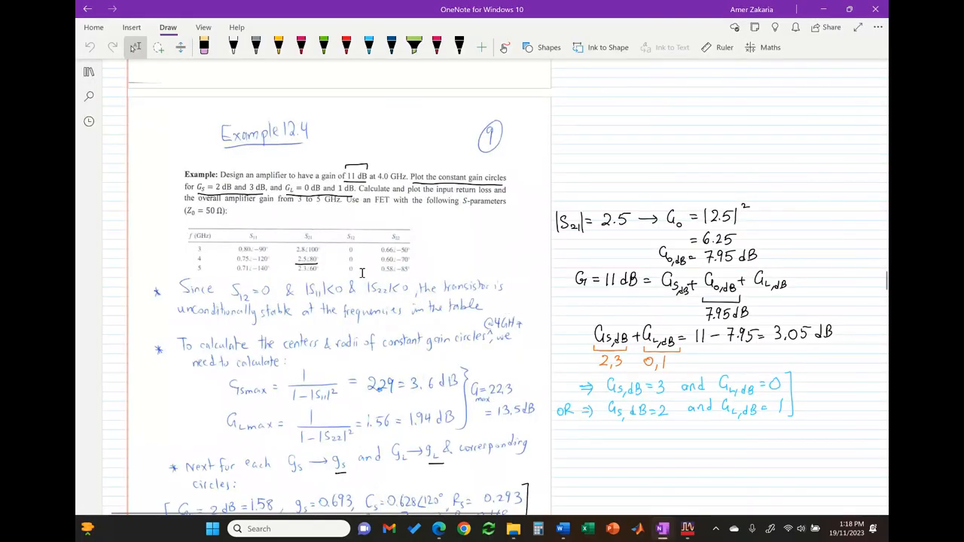
Step: Switch to File Explorer, compare the two ADS folder windows, and select Example12p4.s2p in the network ADS folder
mouse_move(515, 528)
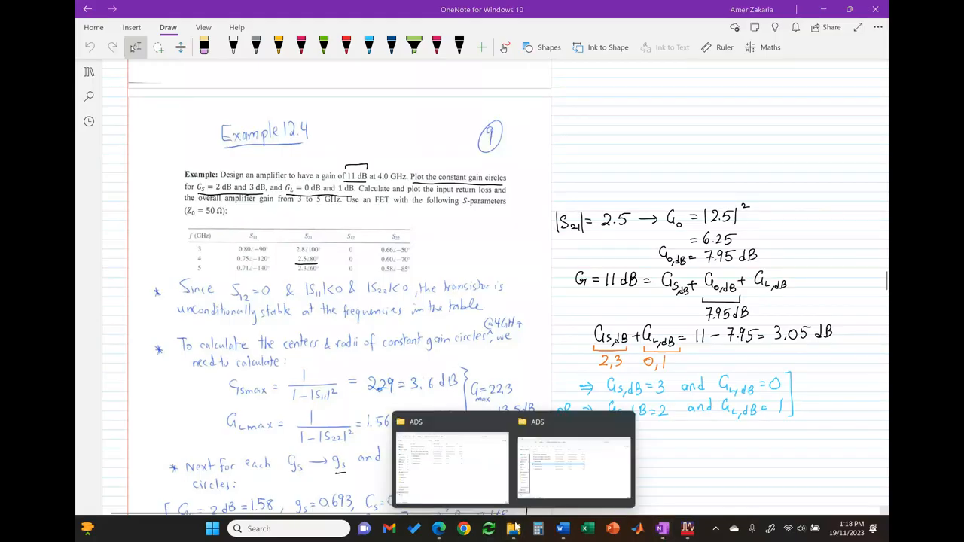
click(552, 467)
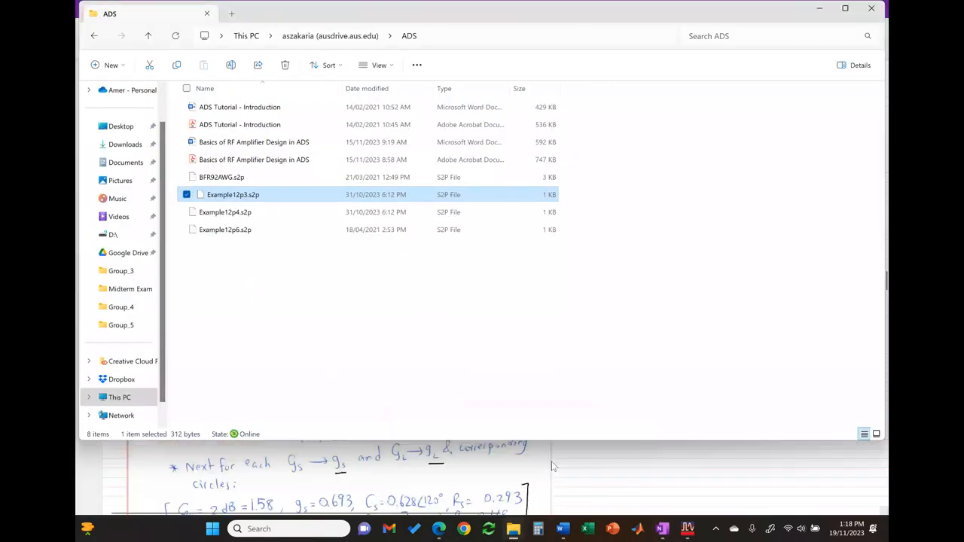
mouse_move(518, 528)
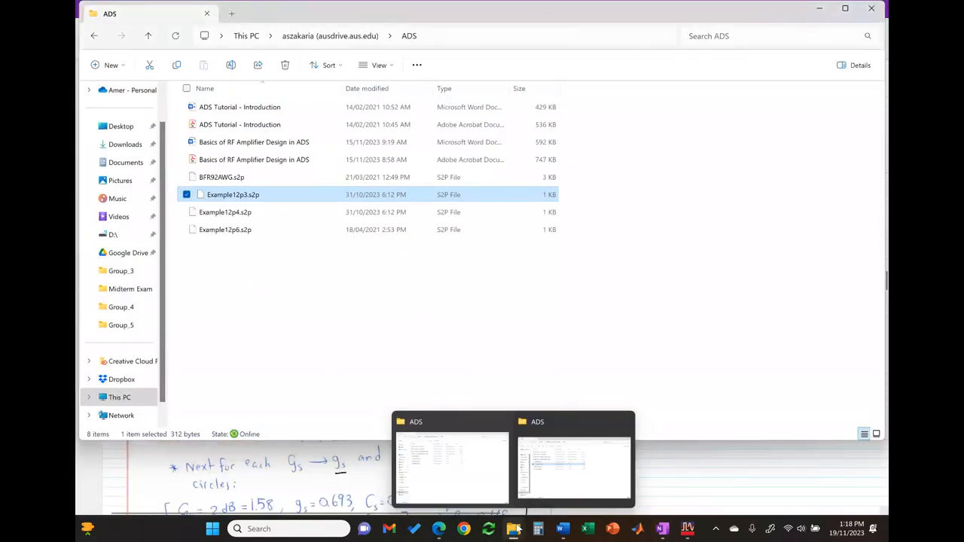
click(487, 497)
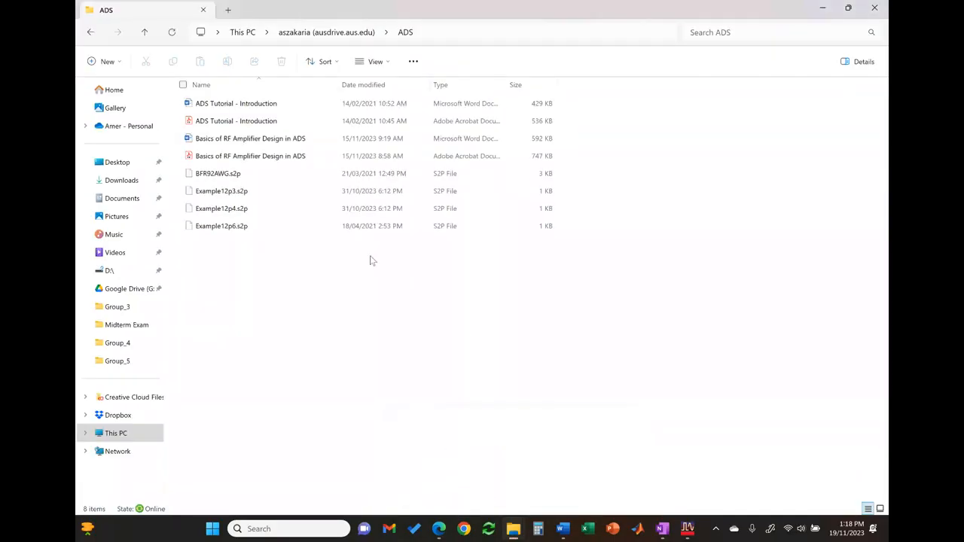
mouse_move(513, 528)
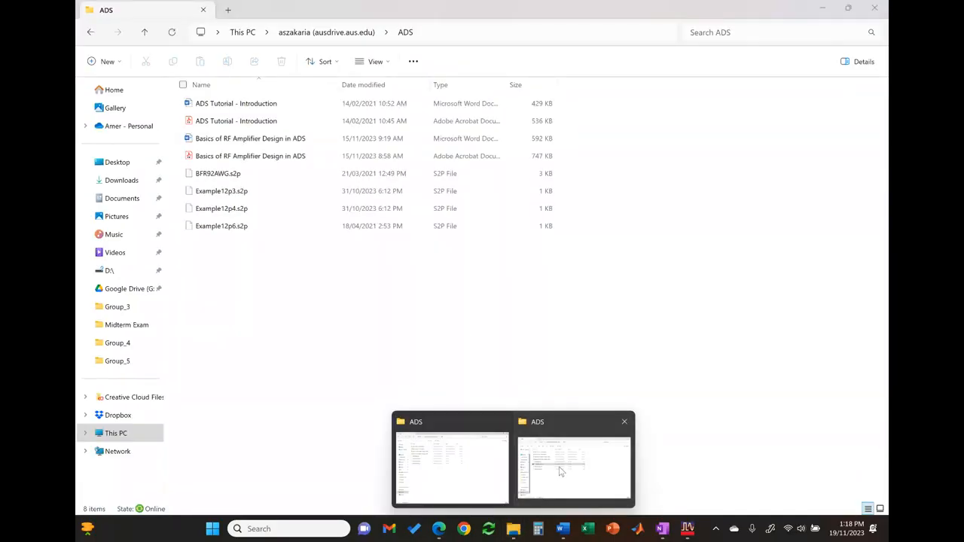
click(559, 471)
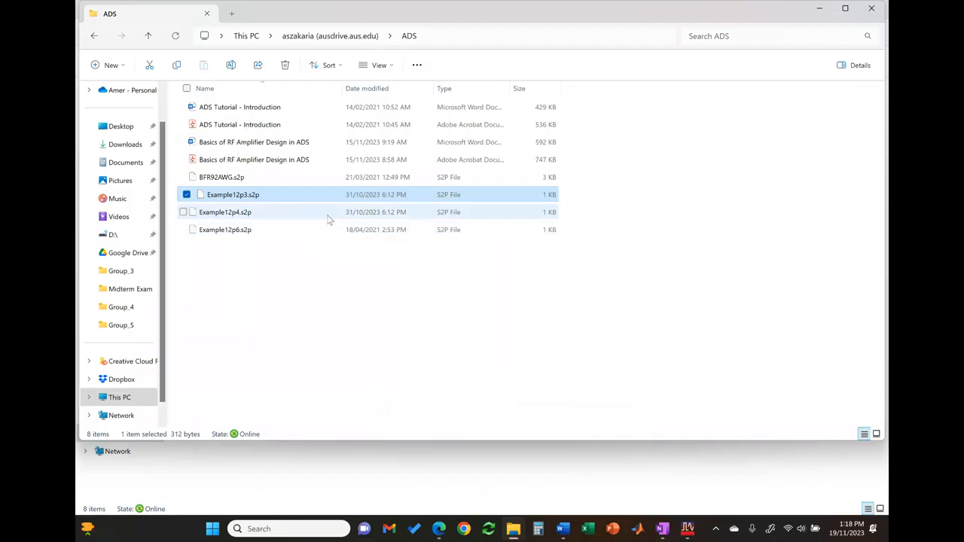
click(328, 219)
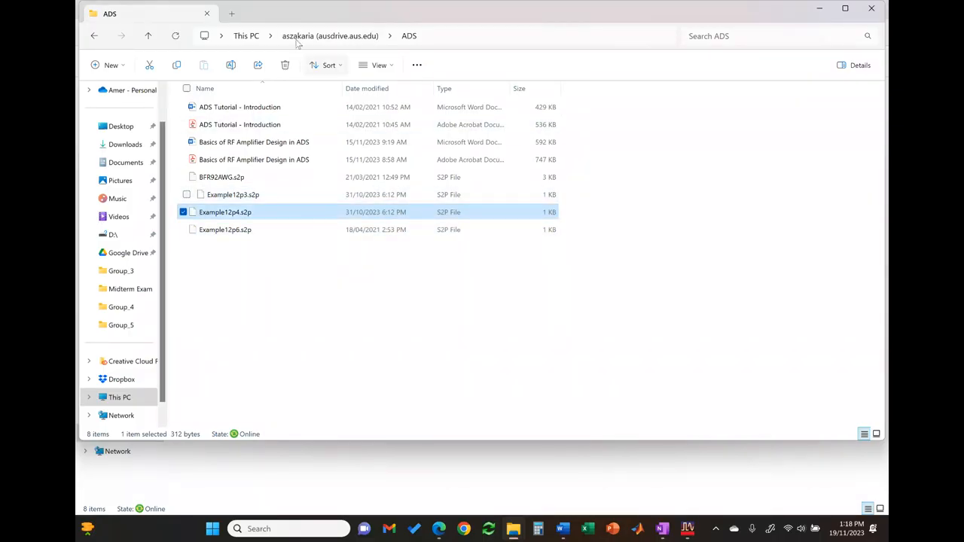
Step: Browse to C:\ADS and duplicate the Example12p3.s2p file in that folder
scroll(160, 103, up, 1)
scroll(160, 103, up, 1)
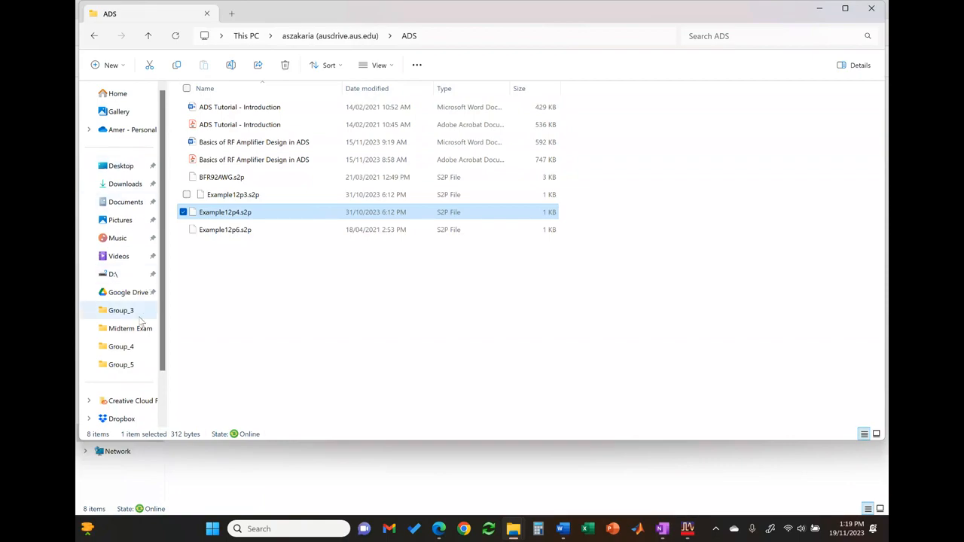
scroll(106, 331, down, 1)
click(105, 379)
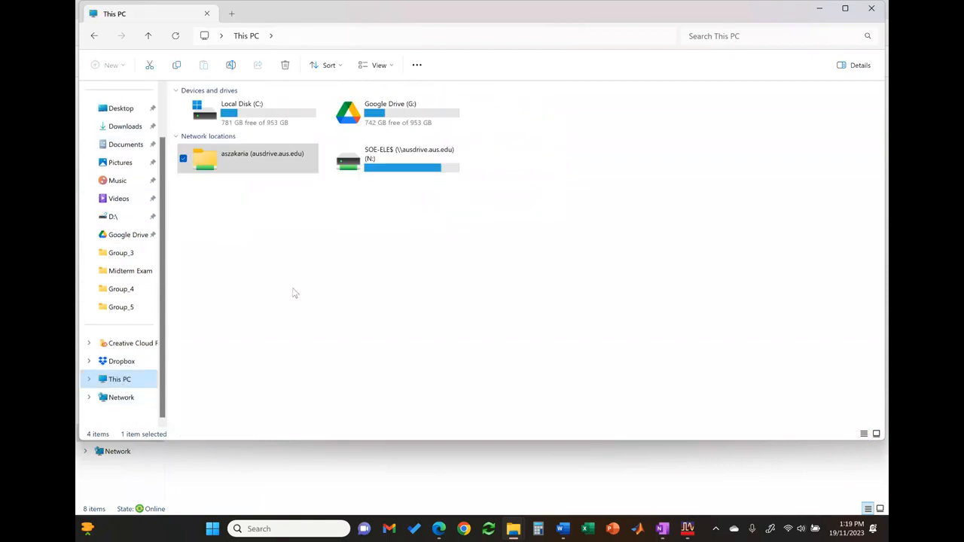
double_click(248, 113)
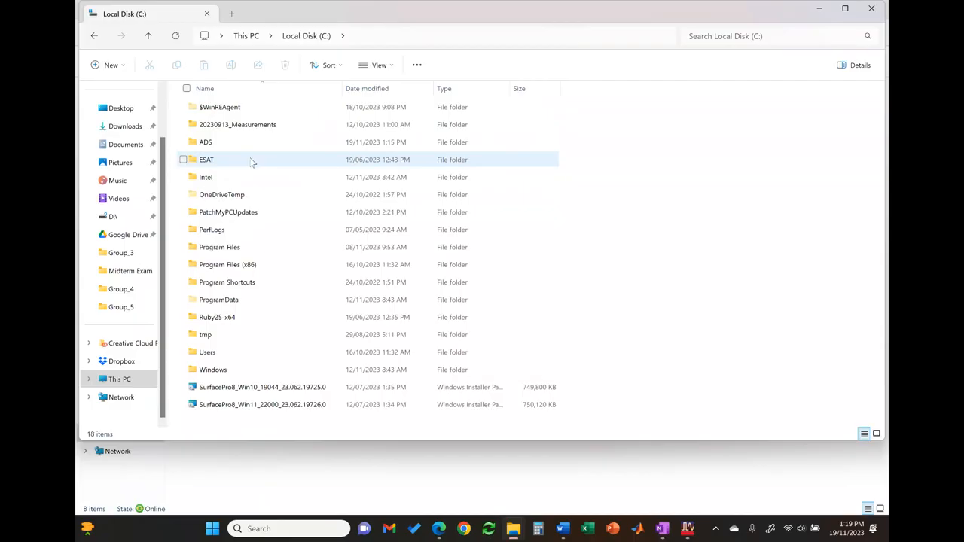
double_click(251, 141)
click(256, 214)
key(ctrl+c)
key(ctrl+v)
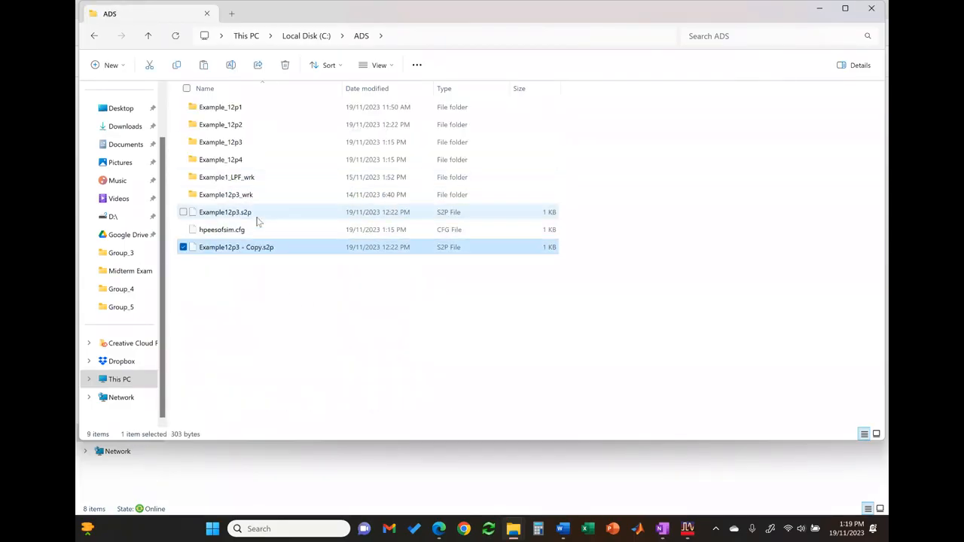
Step: Rename the copied S-parameter file as Example12p4.s2p
click(235, 248)
click(237, 247)
key(shift+Right)
text(4)
key(shift+Right)
key(shift+Right)
key(shift+Right)
key(shift+Right)
key(shift+Right)
key(shift+Right)
key(shift+Right)
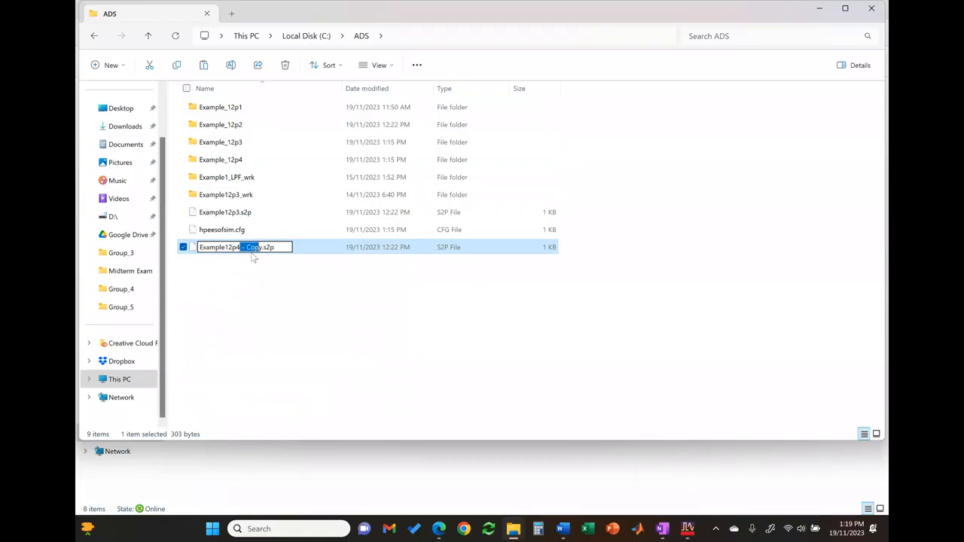
key(BackSpace)
key(Return)
Step: Open Example12p4.s2p in Notepad and set the 3 GHz row's S11 angle to -90.0 and S21 to 2.8 at 100
right_click(254, 258)
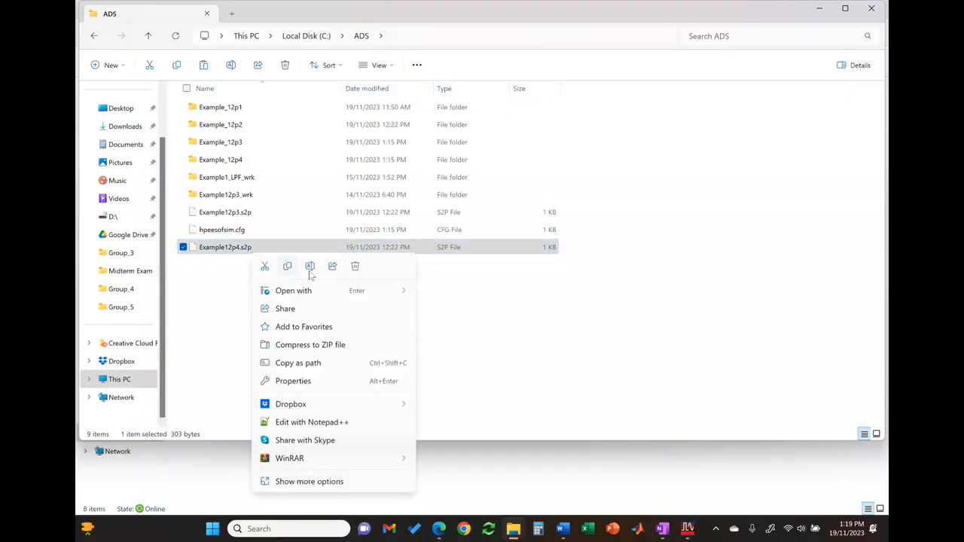
click(471, 296)
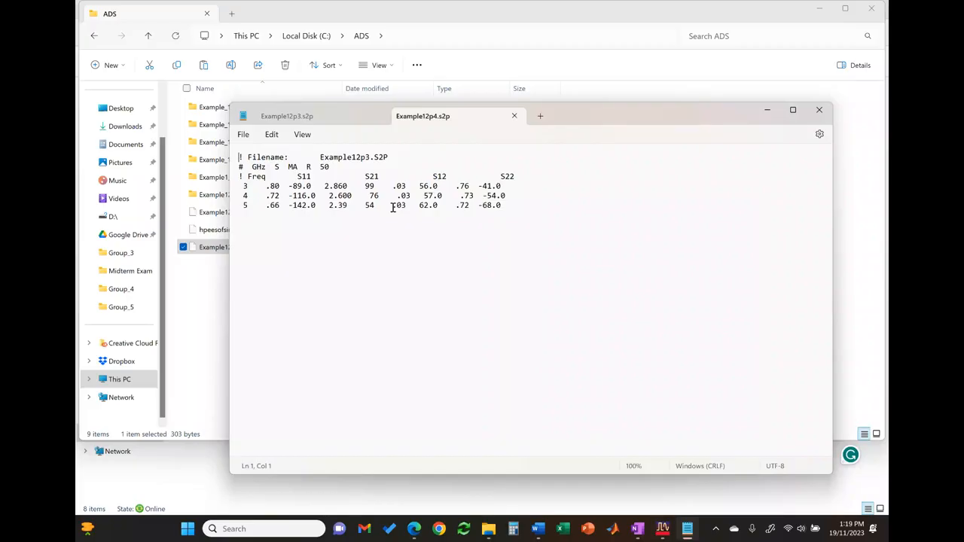
click(320, 185)
key(shift+Left)
key(shift+Left)
text(90)
key(shift+Right)
key(shift+Right)
key(BackSpace)
key(Right)
key(Right)
key(shift+Right)
key(shift+Right)
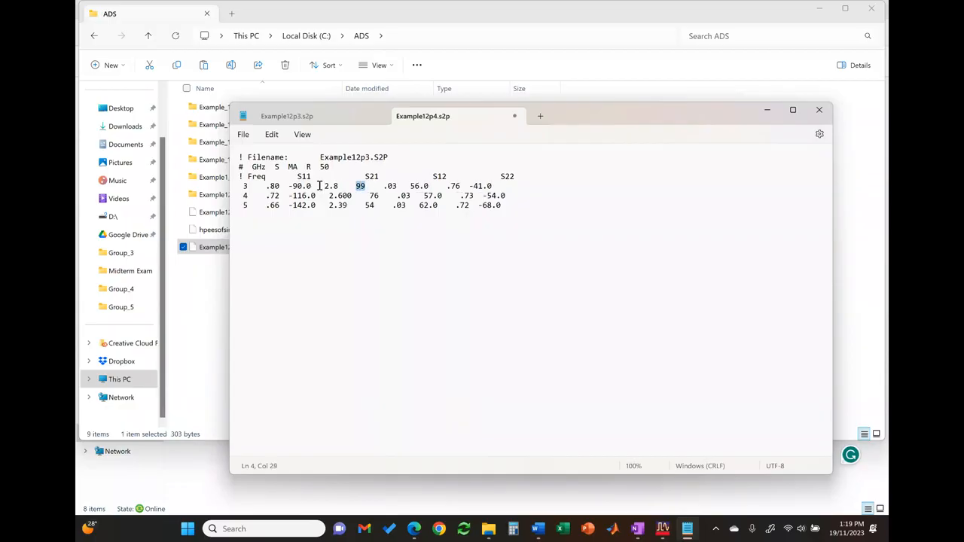
text(100)
key(Right)
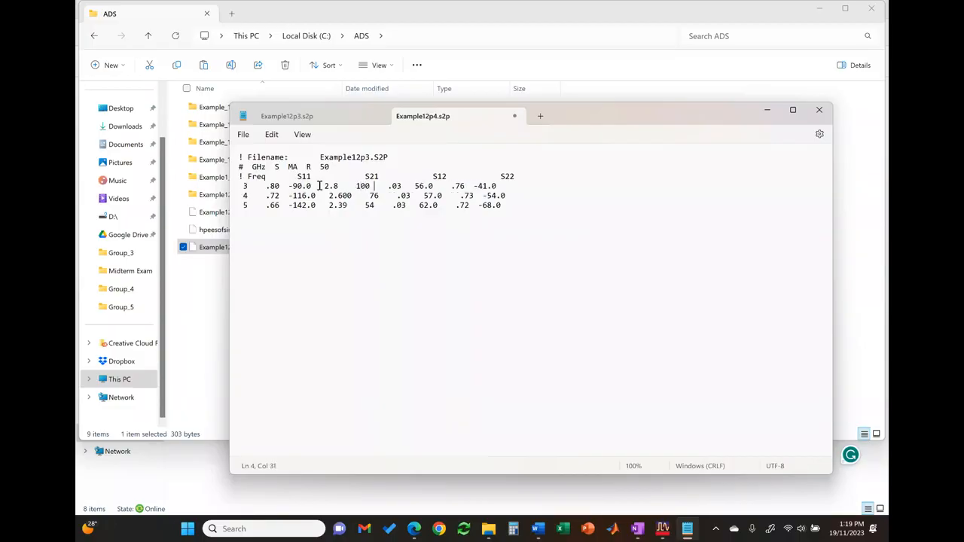
Step: Set the 3 GHz row's S12 magnitude and angle to 0 and its S22 to .66 at -50.0
key(shift+Right)
key(shift+Right)
key(shift+Right)
text(0)
key(Right)
key(shift+Right)
key(shift+Right)
key(shift+Right)
key(shift+Right)
text(0)
key(shift+Right)
key(shift+Right)
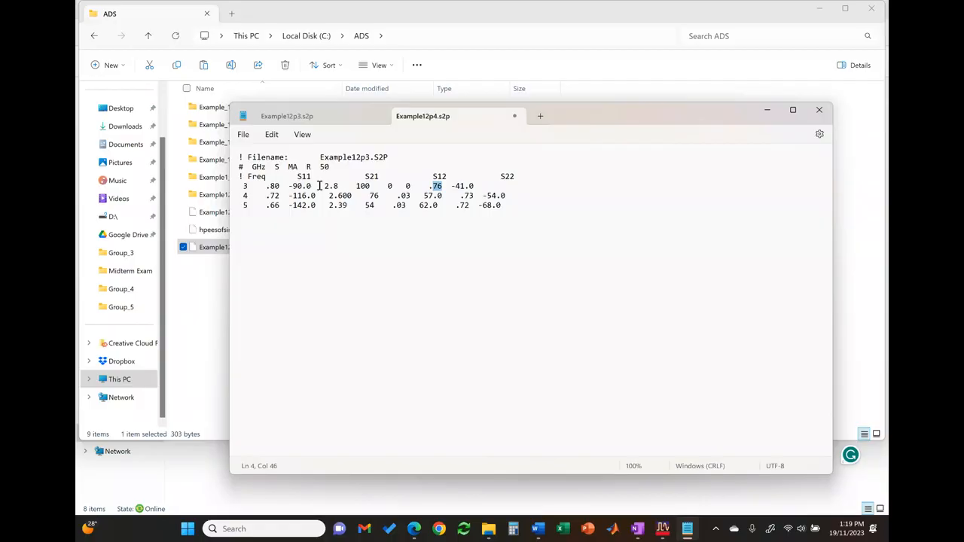
text(66)
key(shift+Right)
key(shift+Right)
text(50)
Step: Set the 4 GHz row's S11 to .75 at -120.0
click(269, 195)
key(shift+Right)
key(shift+Right)
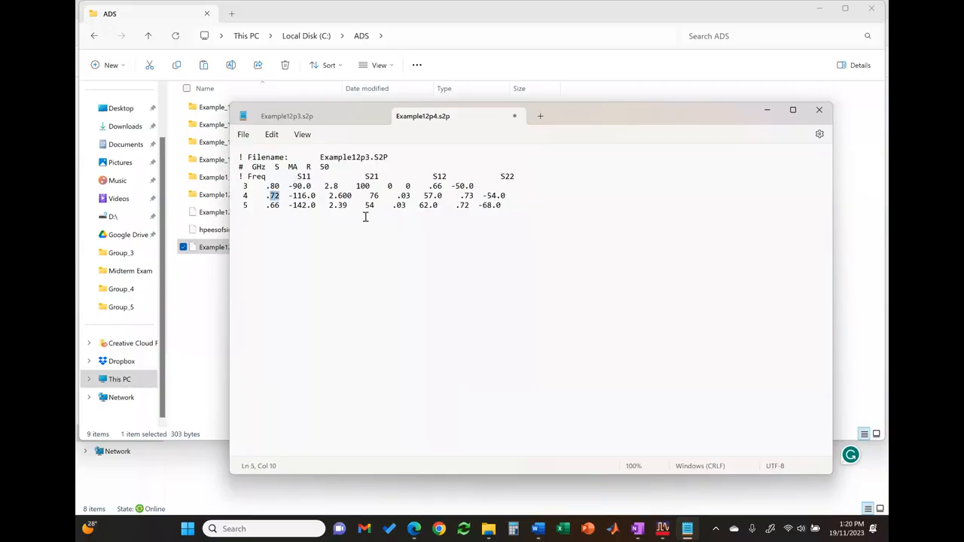
text(75)
key(shift+Right)
key(shift+Right)
key(shift+Right)
text(120)
Step: Set the 4 GHz row's S21 to 2.500 at 80
key(Right)
key(Right)
key(Right)
key(Right)
key(shift+Right)
key(shift+Right)
key(shift+Right)
text(2.5)
key(Right)
key(Right)
key(Right)
key(shift+Right)
key(shift+Right)
text(80)
Step: Set the 4 GHz row's S12 magnitude and angle to 0 and its S22 to .60 at -70.0
key(shift+Right)
key(shift+Right)
text(0)
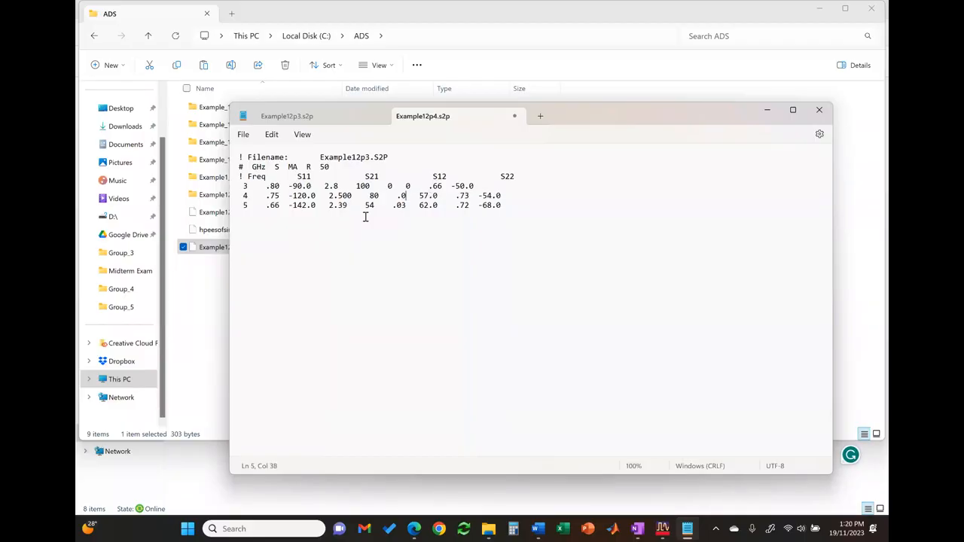
key(BackSpace)
key(shift+Right)
key(shift+Right)
key(shift+Right)
text(0.)
key(Delete)
key(Delete)
key(shift+Right)
key(shift+Right)
text(60)
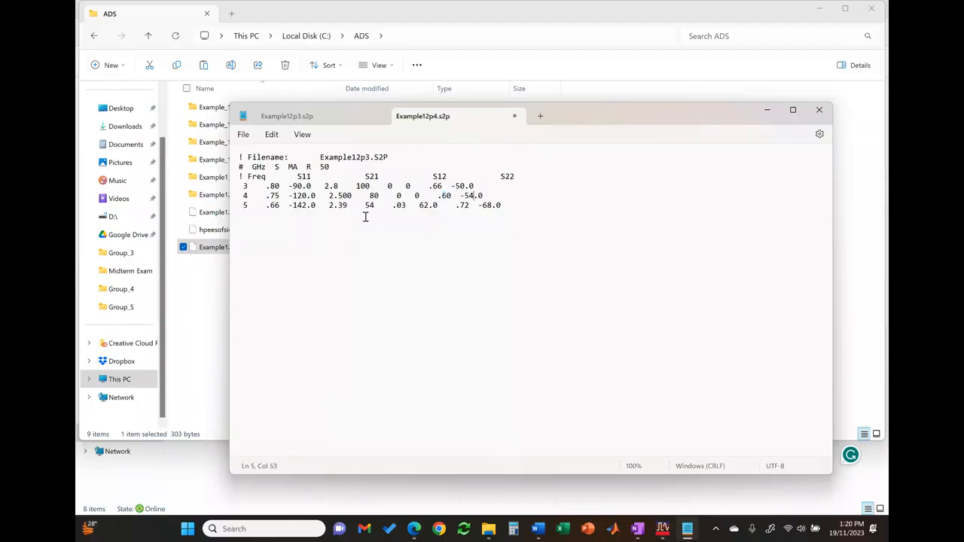
key(BackSpace)
key(BackSpace)
text(70)
Step: Set the 5 GHz row's S11 to .71 at -140.0
click(277, 205)
key(Right)
key(BackSpace)
key(BackSpace)
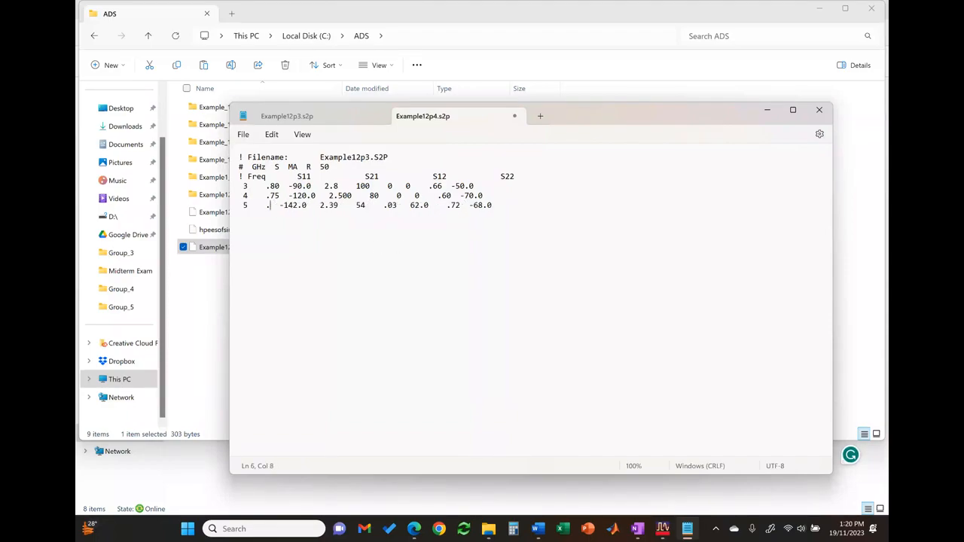
text(71)
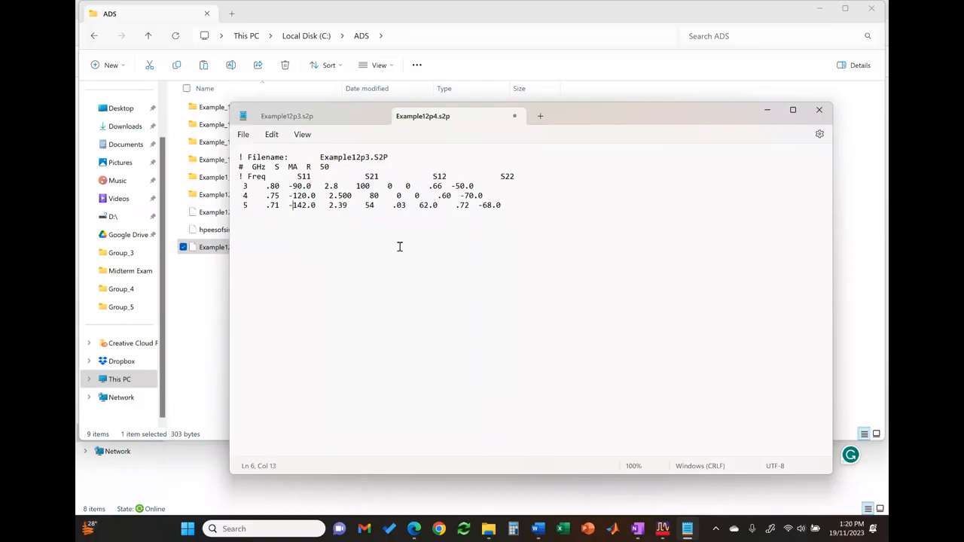
key(BackSpace)
text(0)
Step: Set the 5 GHz row's S21 to 2.3 at 60
key(Right)
key(Delete)
key(shift+Right)
key(shift+Right)
text(60)
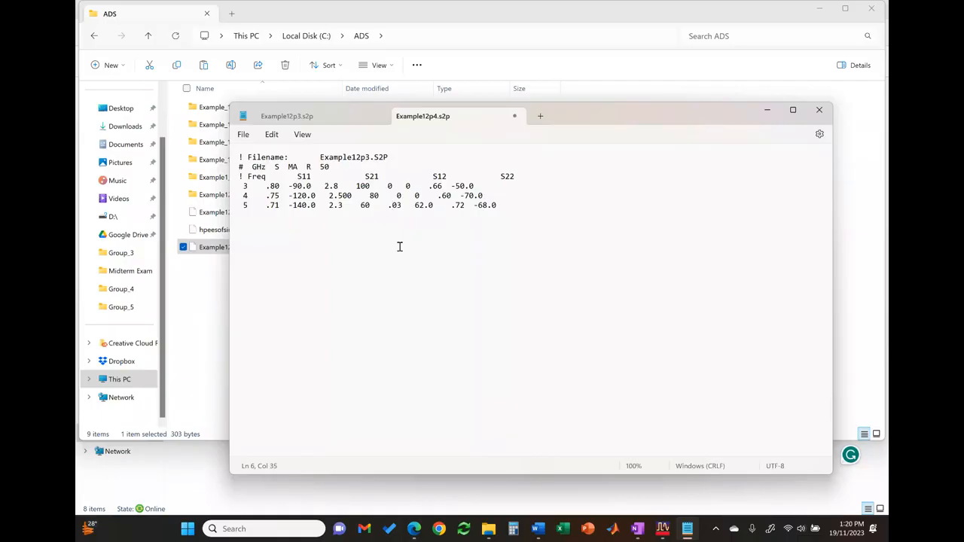
Step: Set the 5 GHz row's S12 magnitude and angle to 0
key(Left)
key(shift+Right)
key(shift+Right)
key(shift+Right)
text(0)
key(shift+Right)
key(shift+Right)
text(0)
Step: Set the 5 GHz row's S22 to .58 at -85.0
key(shift+Right)
key(shift+Right)
key(Delete)
key(BackSpace)
key(BackSpace)
text(58)
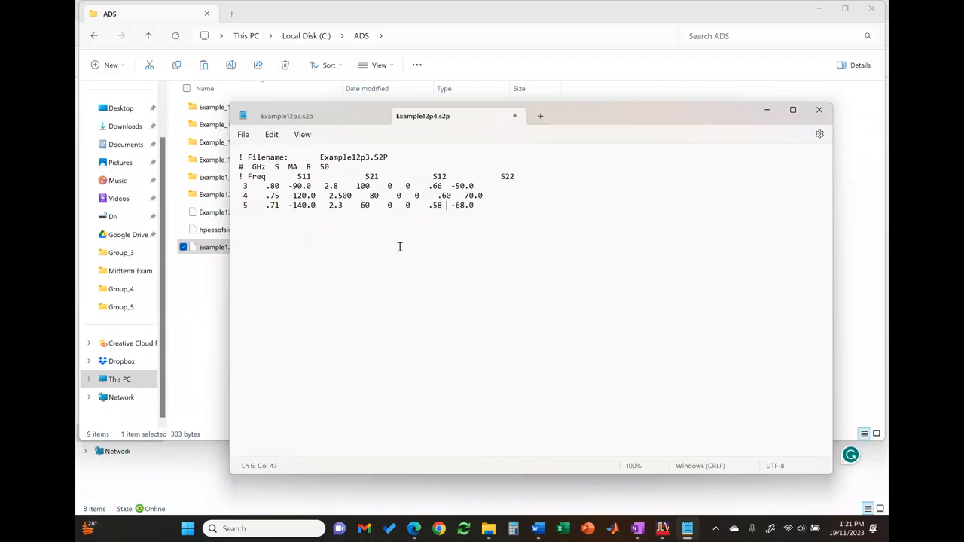
key(BackSpace)
key(BackSpace)
text(85)
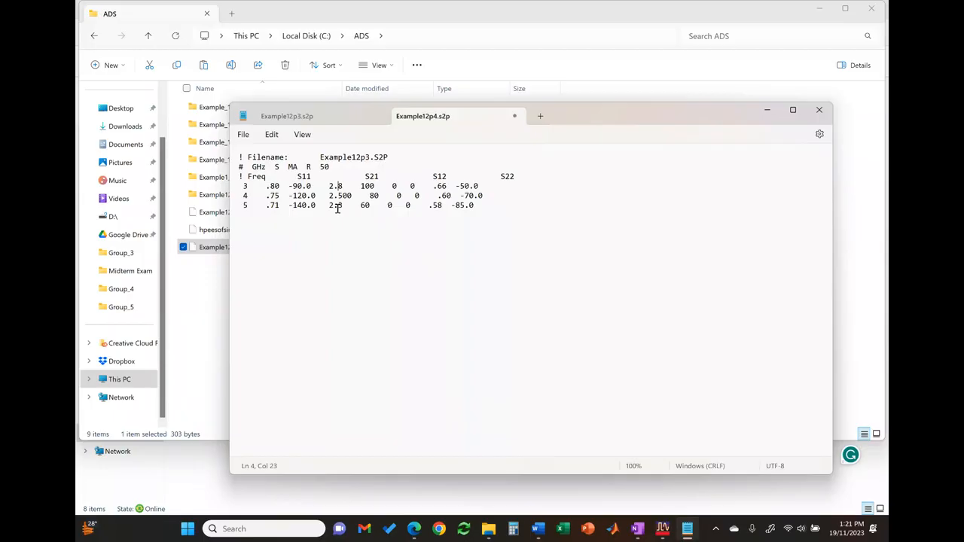
Step: Shorten the 4 GHz S21 magnitude to 2.5, align the data columns, and change the header filename to Example12p4.S2P
key(BackSpace)
key(Delete)
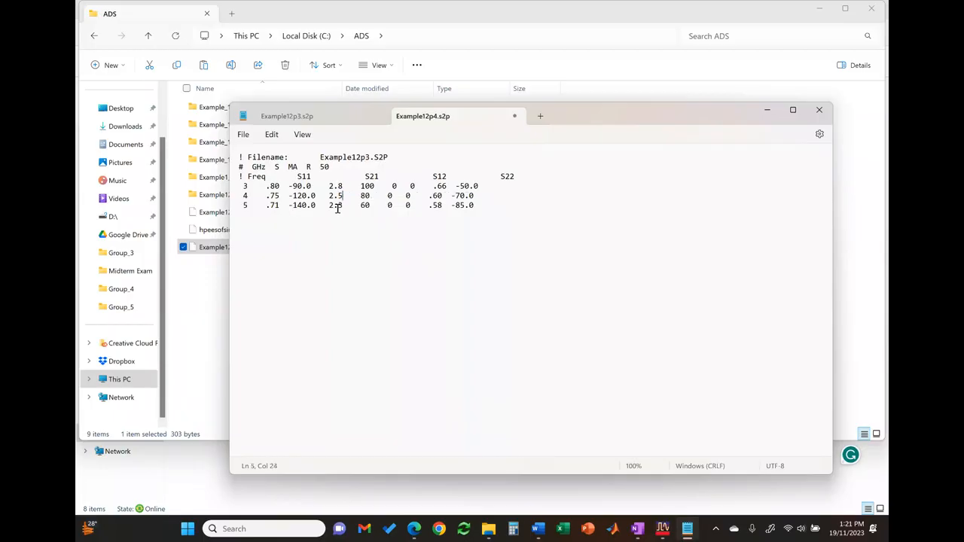
key(Delete)
click(367, 149)
key(Delete)
text(4)
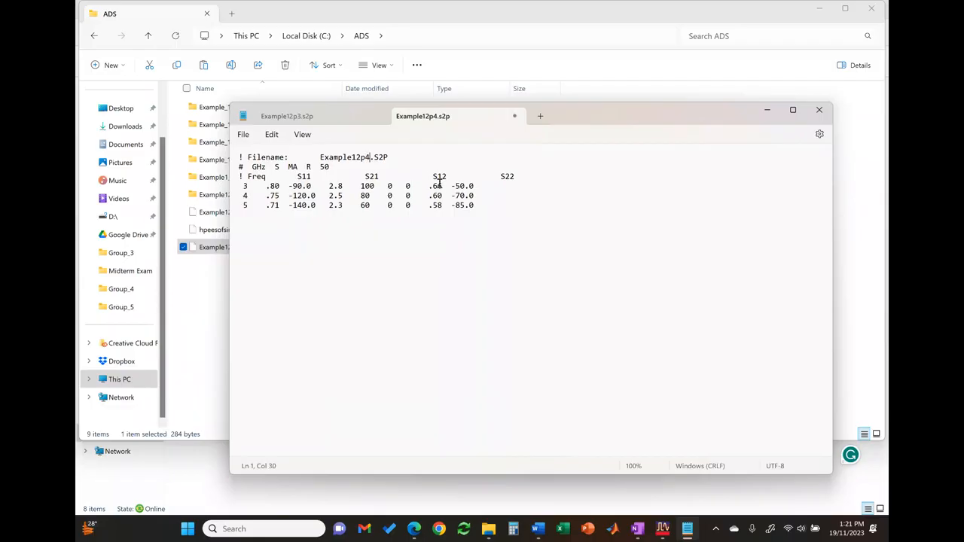
Step: Close the edited Example12p4.s2p and the Example12p3.s2p tabs in Notepad, and deselect the file in the ADS folder
click(440, 184)
click(514, 115)
click(378, 117)
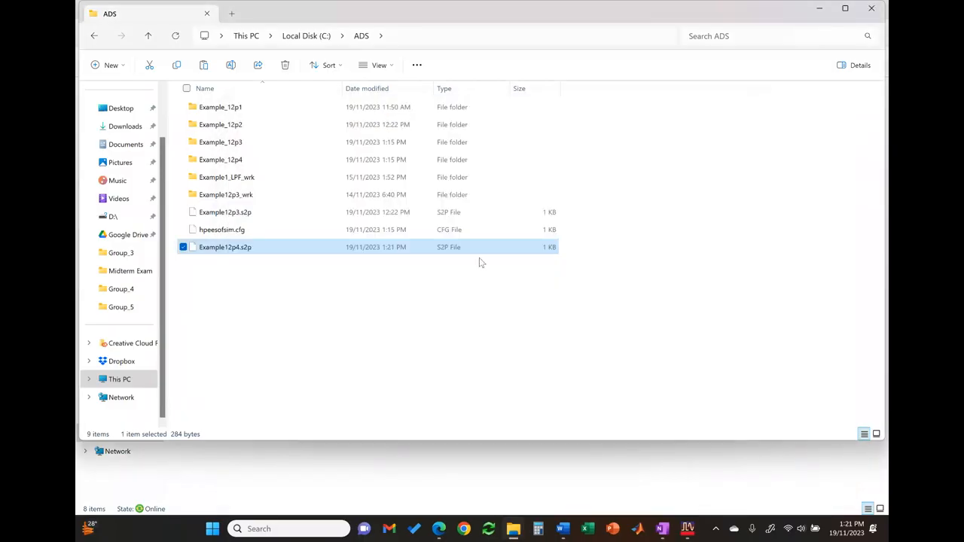
click(494, 304)
Step: Switch to Advanced Design System and create a new schematic in a cell named Example_12p4
click(685, 535)
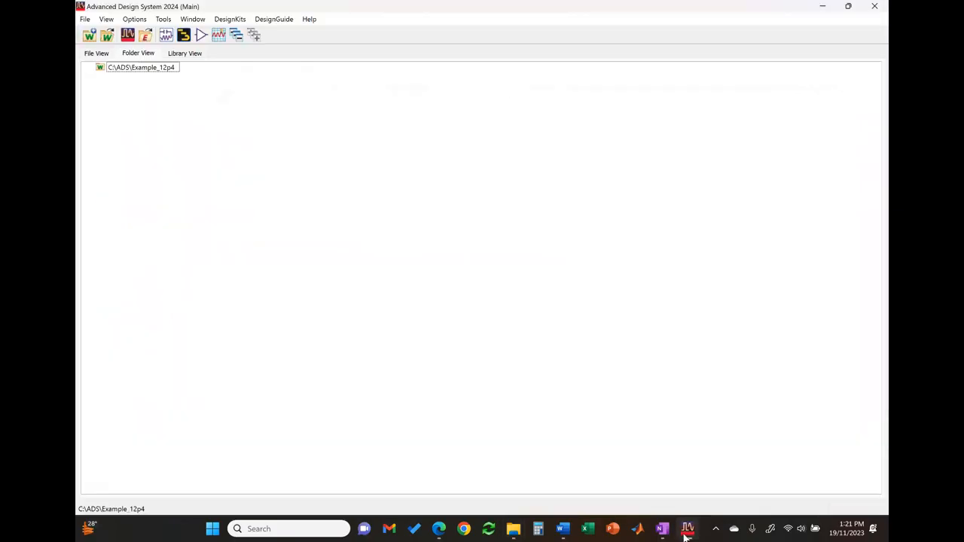
click(88, 20)
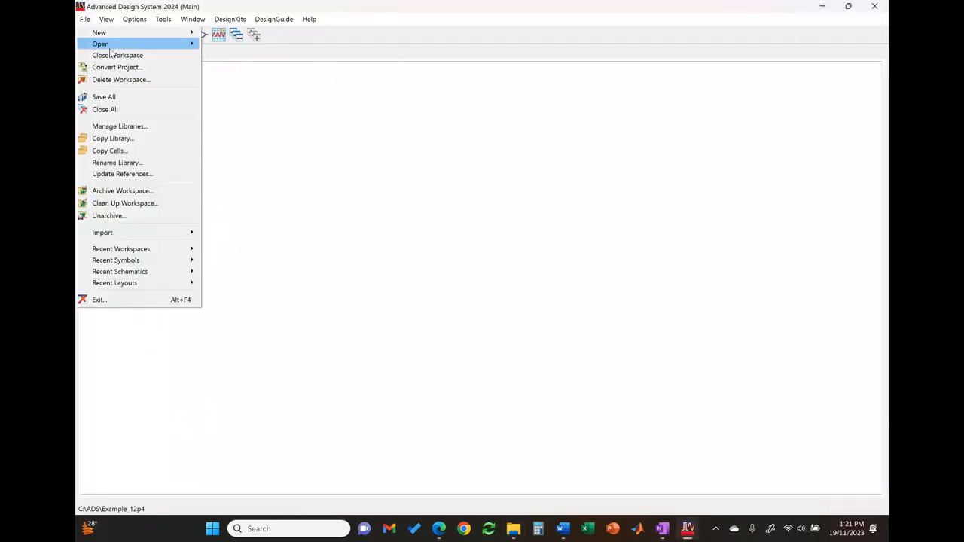
mouse_move(137, 34)
click(229, 58)
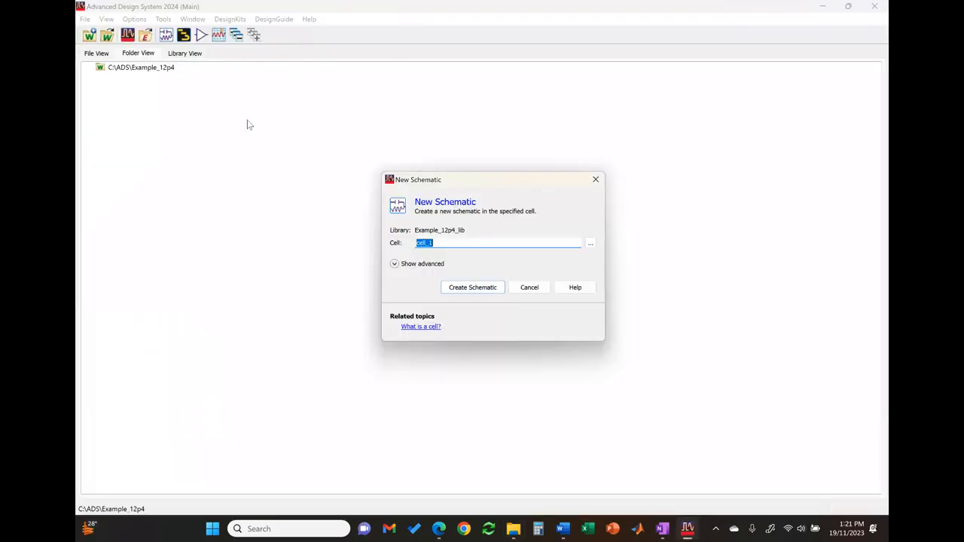
text(Example_12p4)
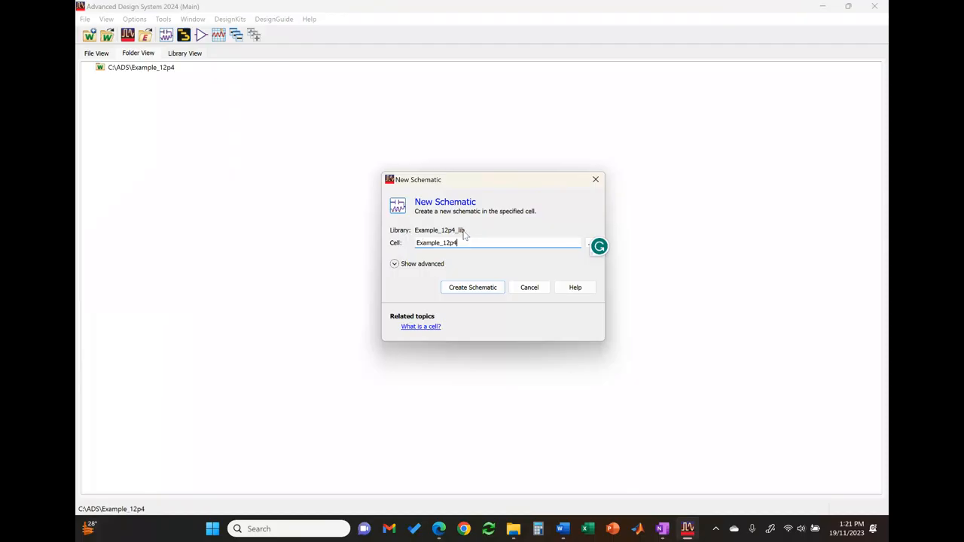
key(Return)
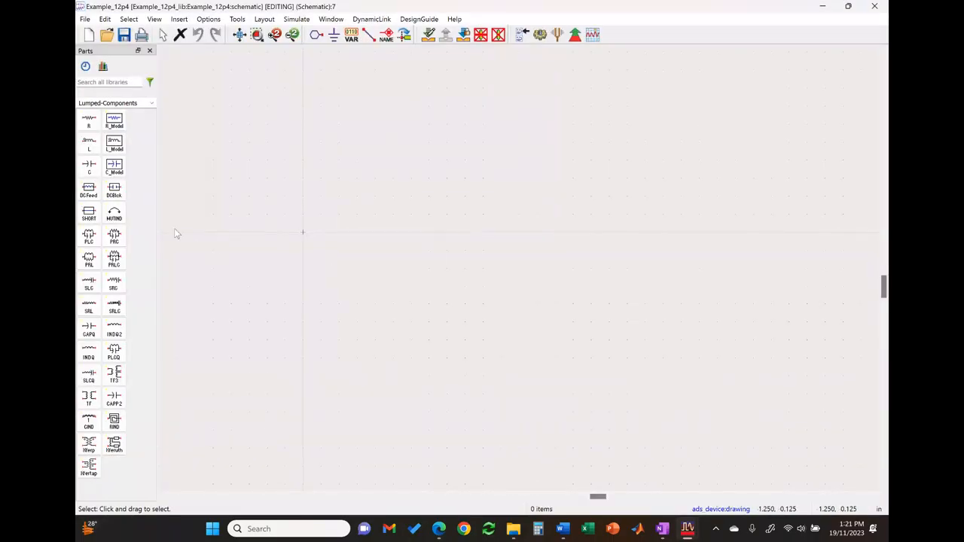
Step: Place an S2P two-port S-parameter file block in the schematic and ground its reference terminal
click(132, 84)
text(s2p)
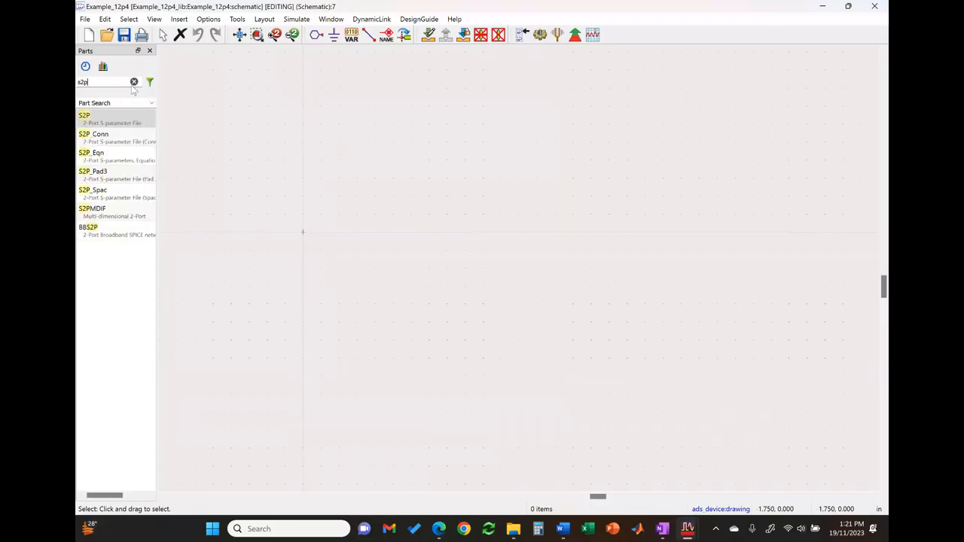
click(125, 122)
click(447, 179)
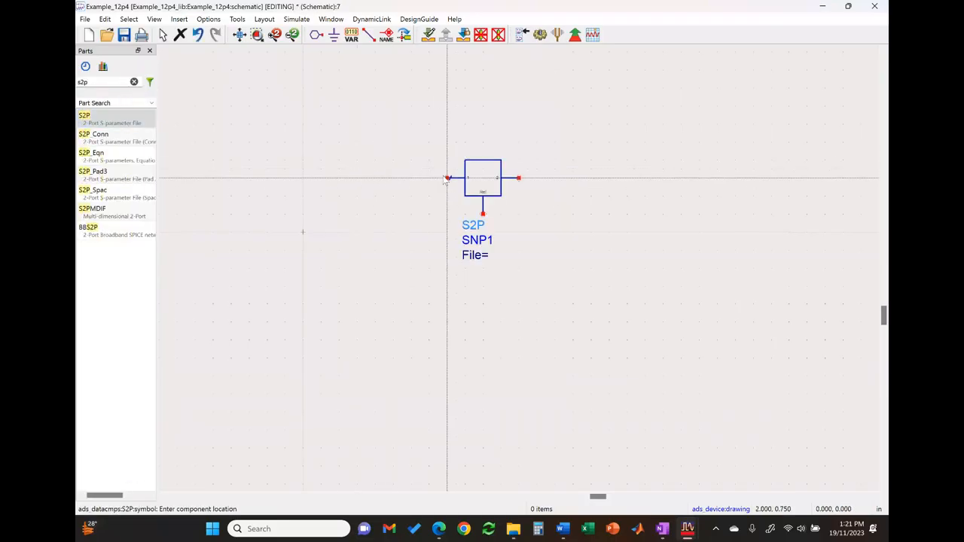
key(Escape)
click(334, 34)
click(483, 219)
key(Escape)
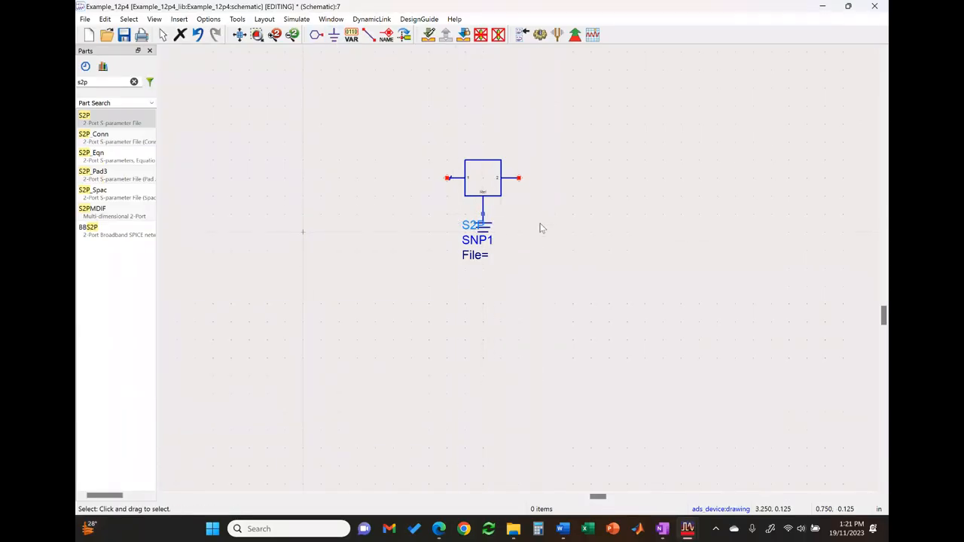
Step: Assign C:\ADS\Example12p4.s2p to the S2P block and view its S-parameters in the S-Parameter Toolkit
double_click(491, 187)
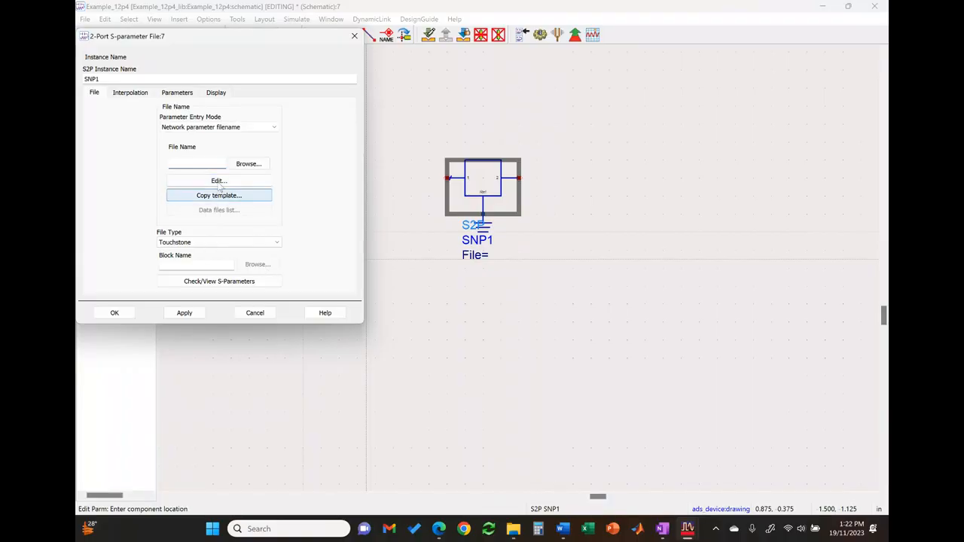
click(249, 163)
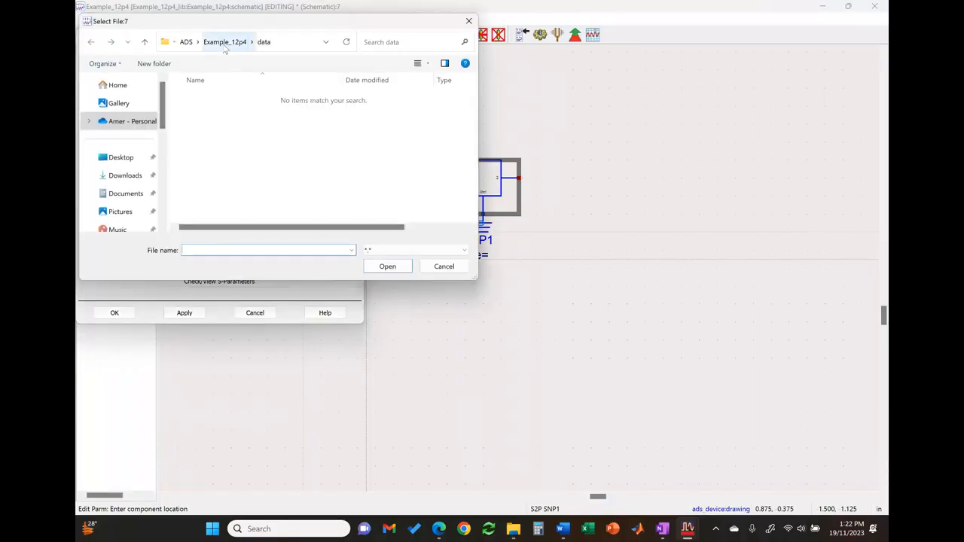
click(186, 41)
scroll(235, 191, down, 2)
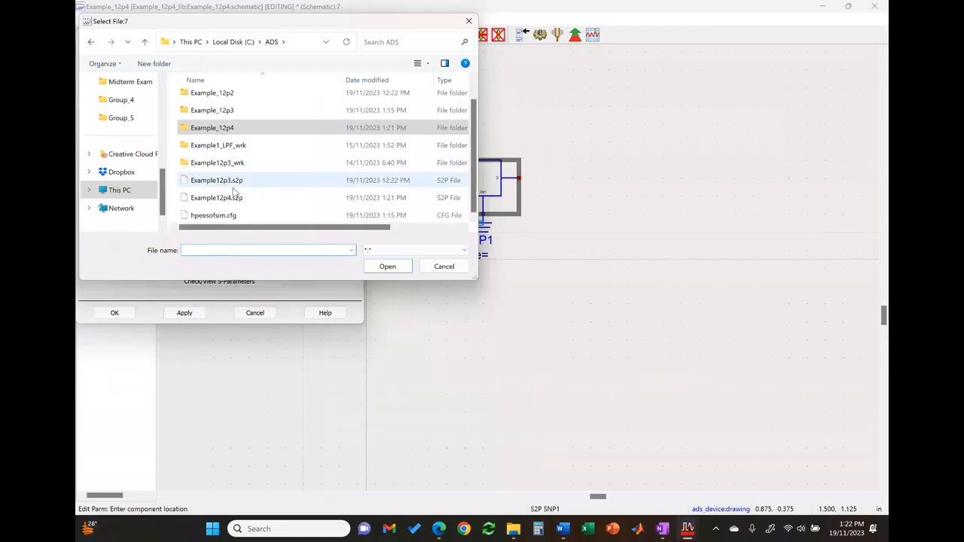
double_click(235, 199)
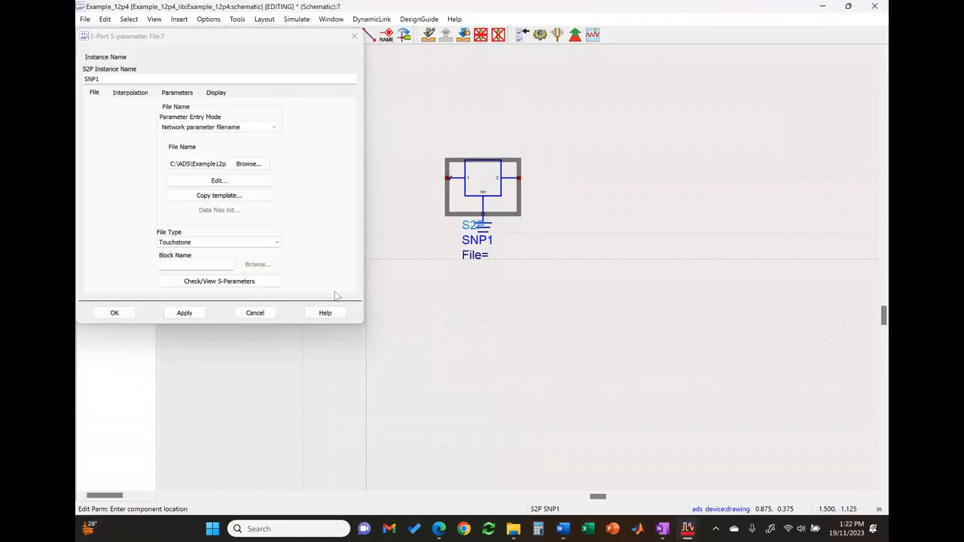
click(257, 283)
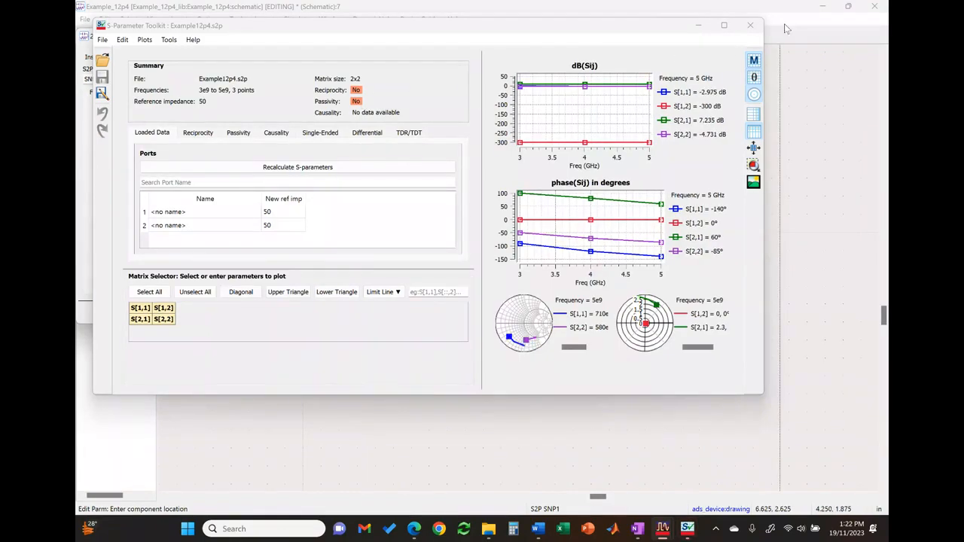
click(759, 29)
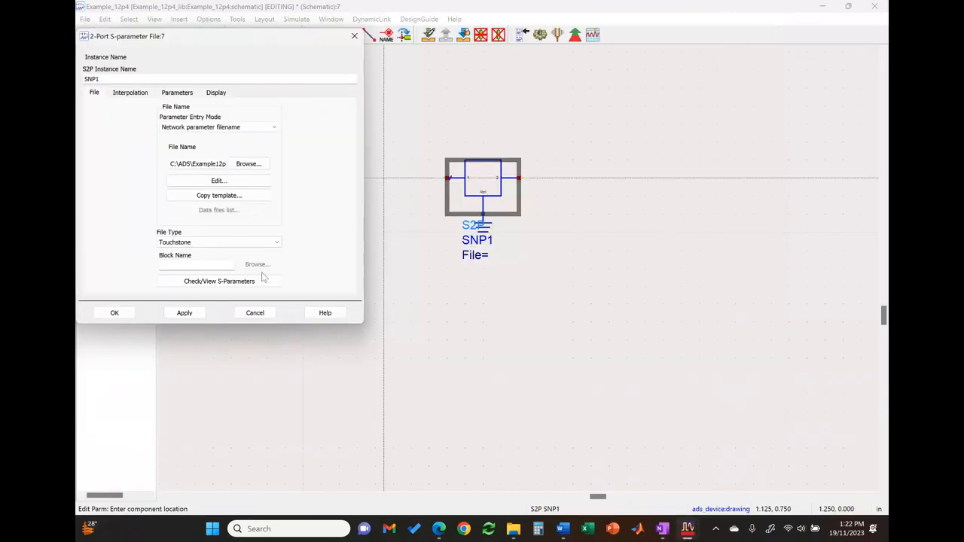
click(120, 313)
Step: Place an S-parameter simulation controller above and to the left of the S2P block
click(151, 102)
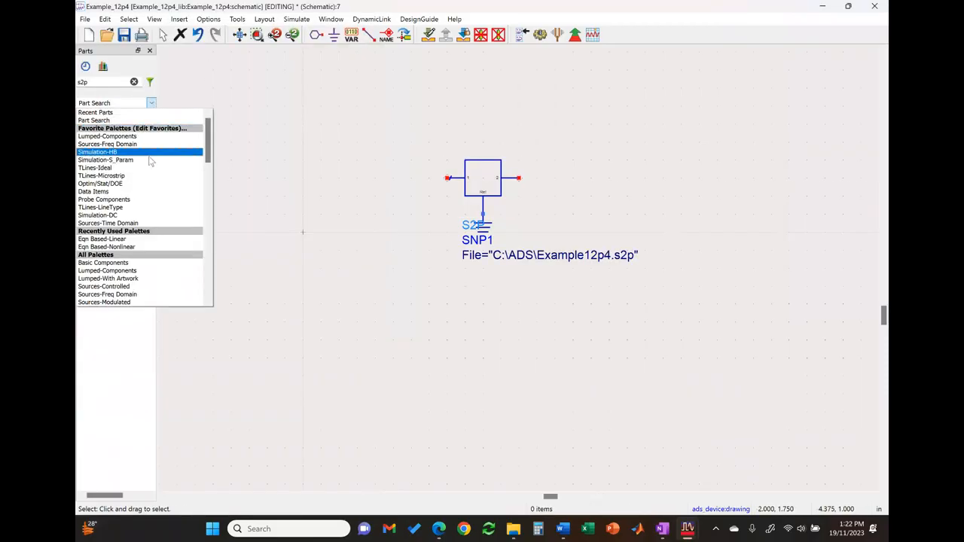
click(176, 160)
click(89, 119)
click(197, 81)
key(Escape)
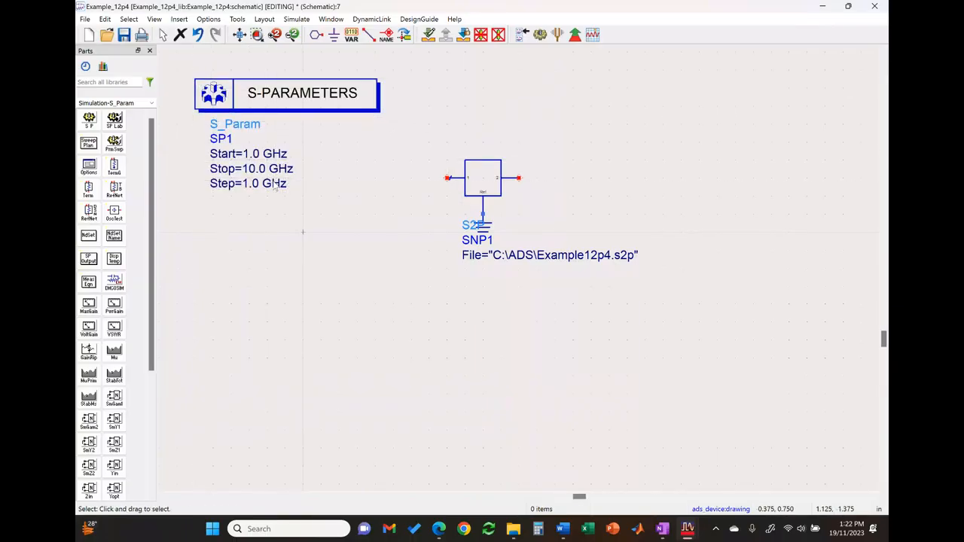
Step: Set the S-parameter simulation's frequency range to 3 to 5 GHz with 101 points
double_click(270, 110)
double_click(160, 158)
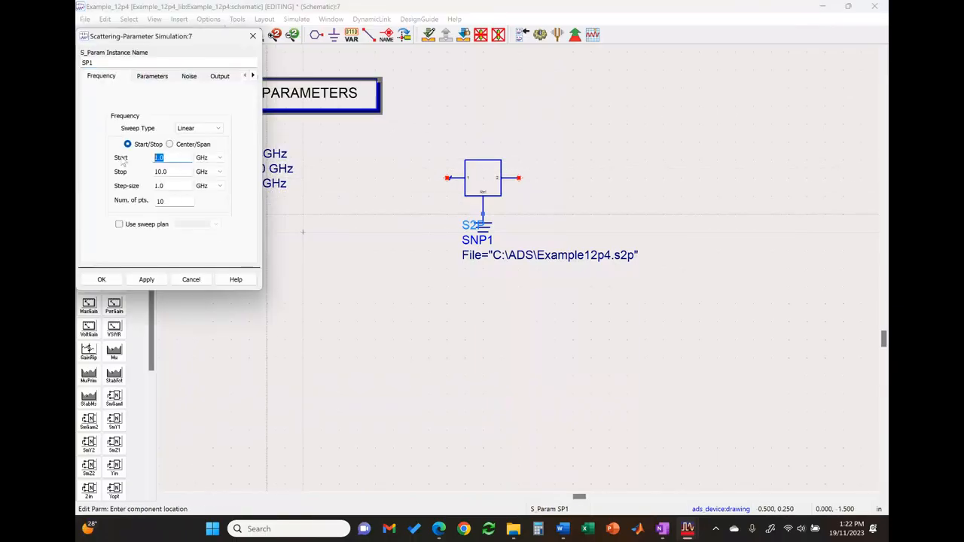
text(3)
key(Tab)
text(5)
key(Tab)
key(Tab)
key(Tab)
key(Tab)
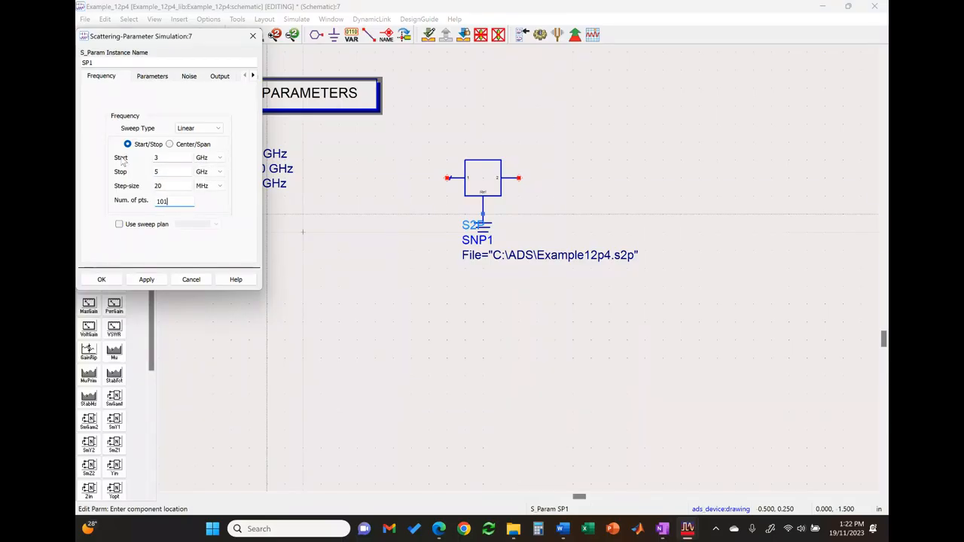
Step: Change the S-parameter simulation to a single-point sweep at 4 GHz
double_click(164, 172)
click(215, 128)
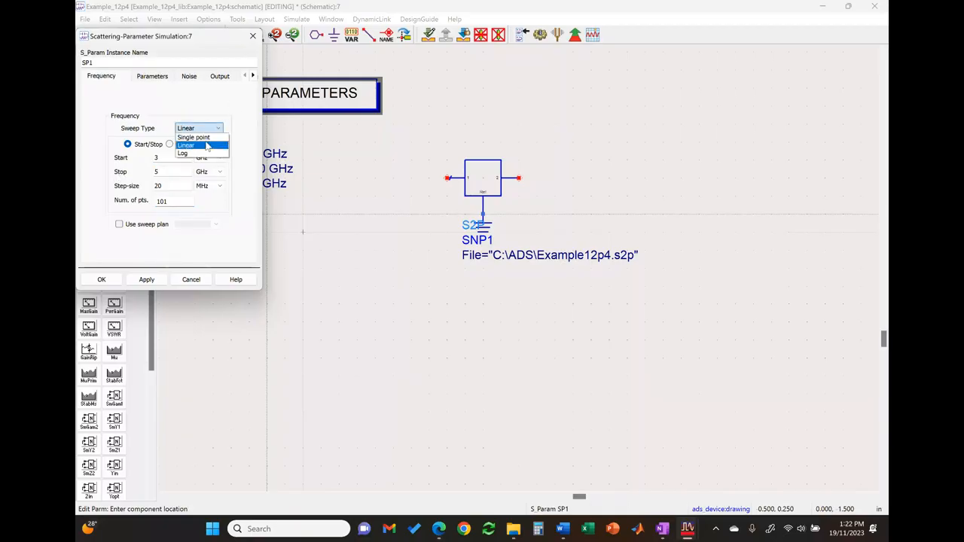
click(203, 146)
double_click(166, 160)
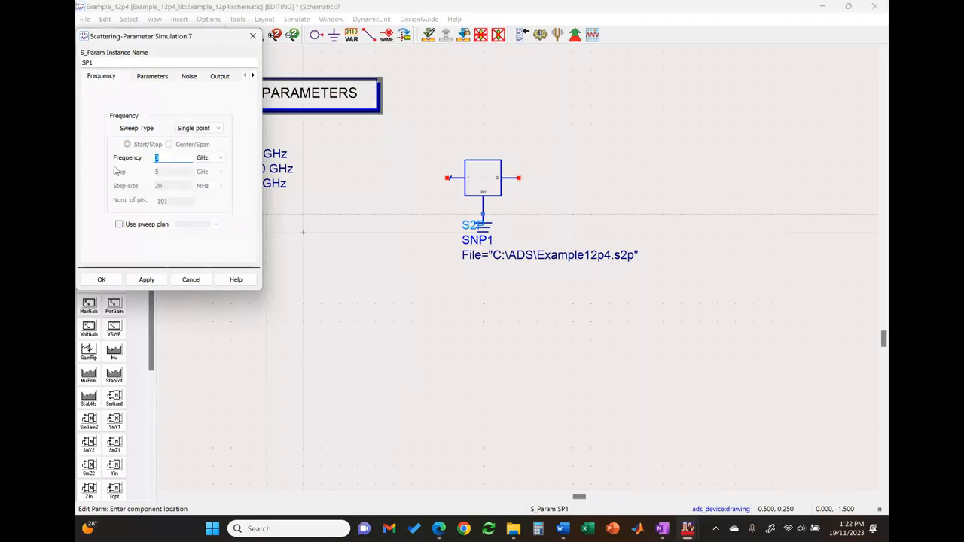
click(146, 280)
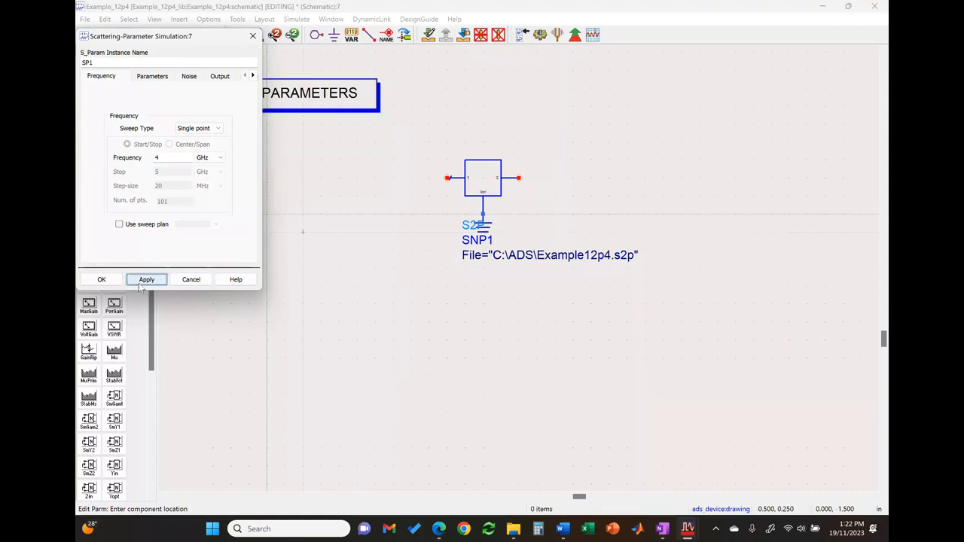
click(101, 279)
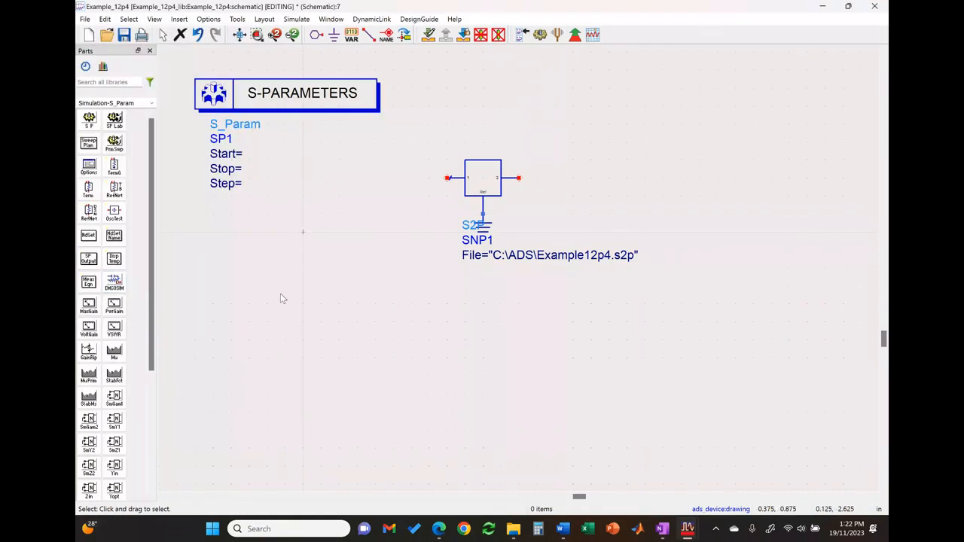
Step: Place a grounded TermG termination on each side of the S2P block
click(114, 166)
click(366, 179)
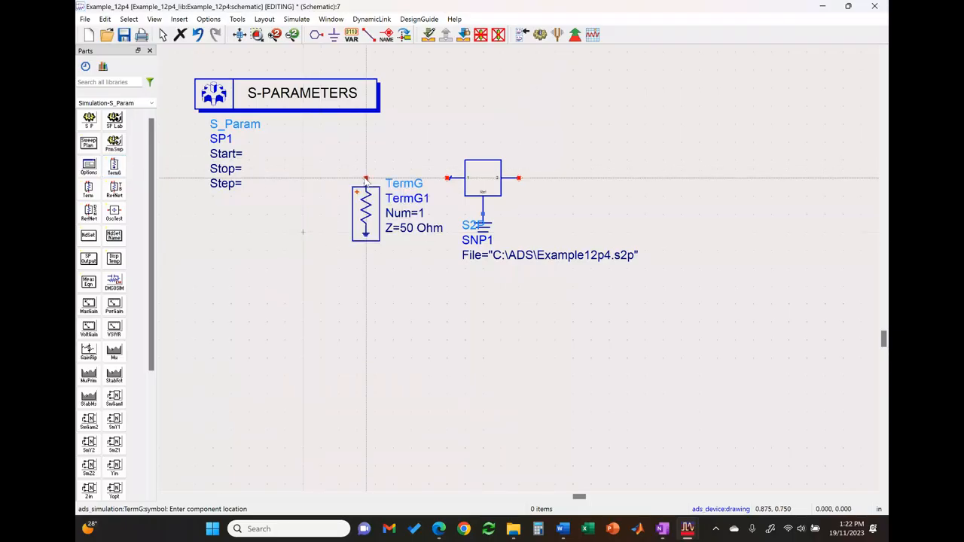
click(591, 178)
key(Escape)
Step: Wire the two terminations to the S2P block's input and output, and shift the input termination slightly down
click(367, 35)
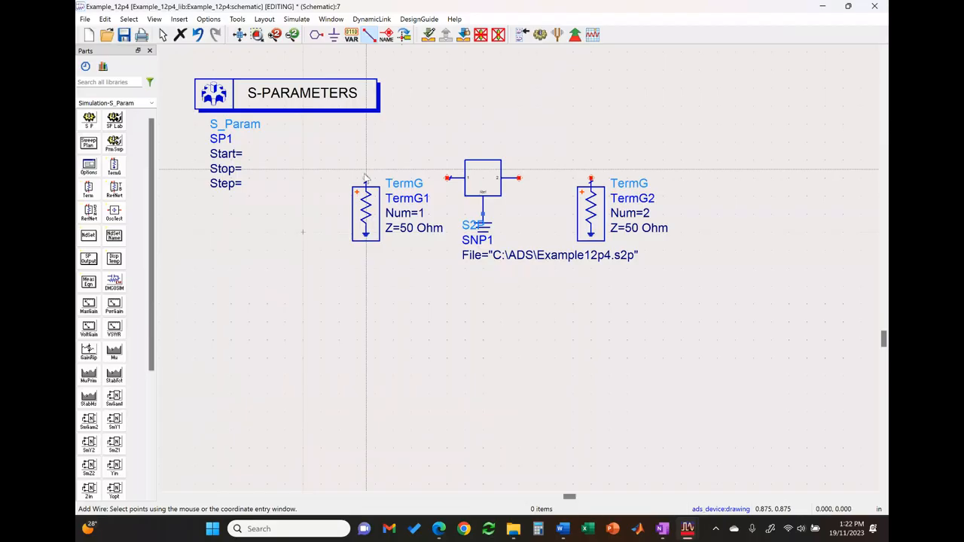
click(448, 179)
click(366, 169)
click(520, 178)
click(591, 178)
key(Escape)
drag(379, 236, 373, 246)
click(411, 297)
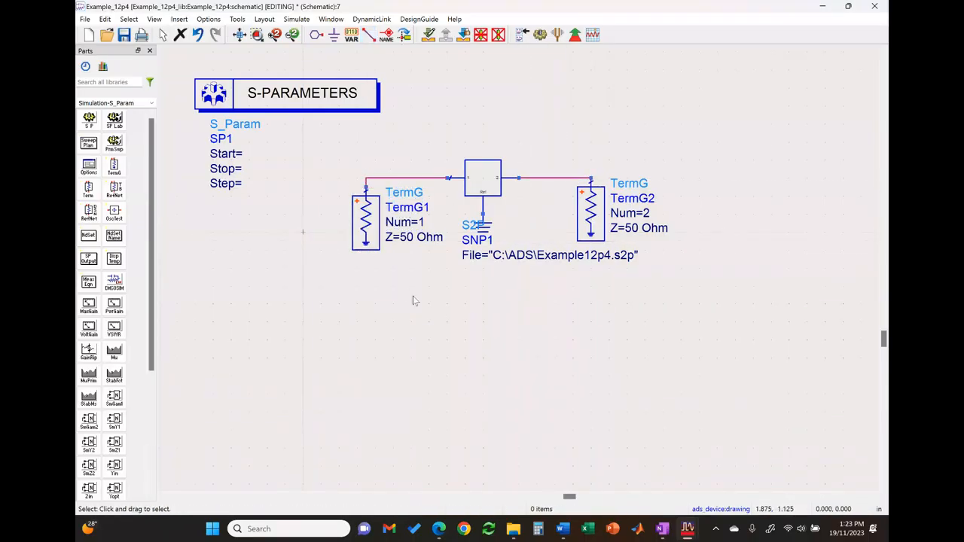
Step: Set the S-parameter simulation's sweep type to Linear with a 3 GHz start frequency
double_click(262, 101)
click(199, 128)
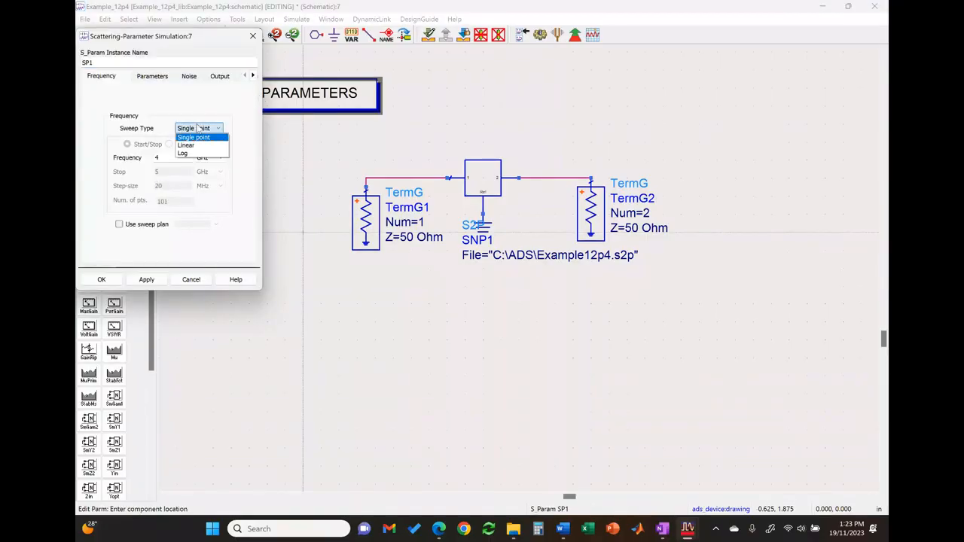
click(192, 147)
drag(172, 154, 152, 161)
text(3)
key(Tab)
key(Tab)
key(Tab)
key(Tab)
key(Tab)
key(Tab)
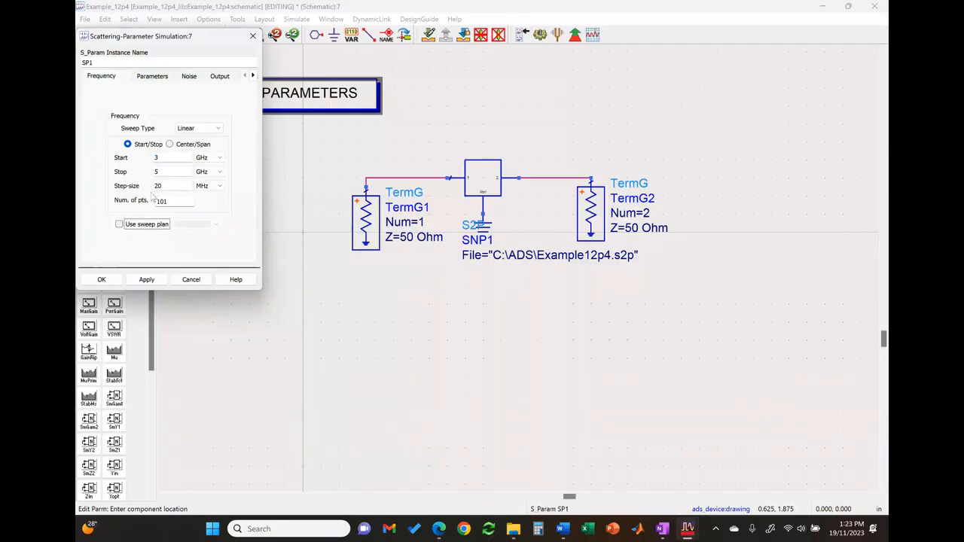
Step: Set the sweep's step size to 1 GHz and apply the simulation settings
click(172, 187)
key(Tab)
key(shift+Tab)
text(1)
key(Tab)
key(Down)
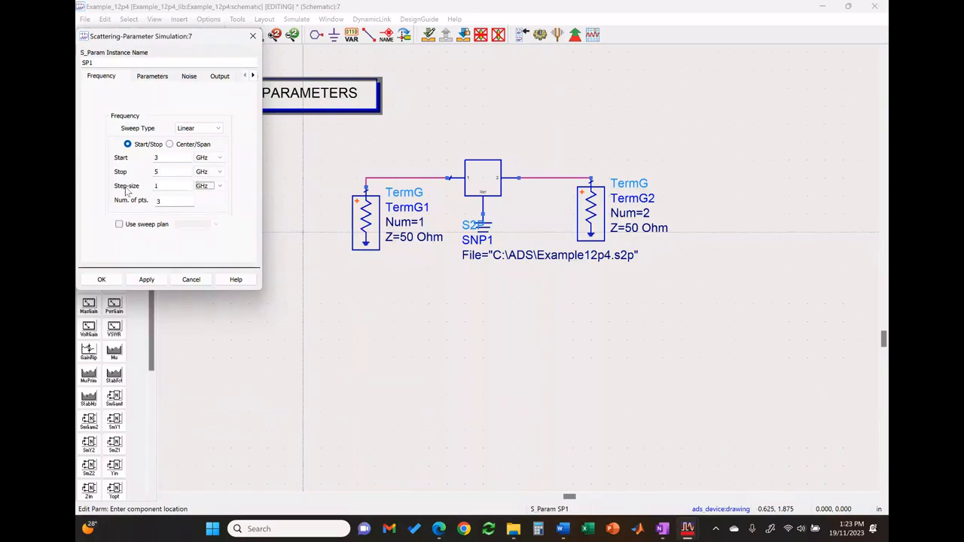
click(101, 280)
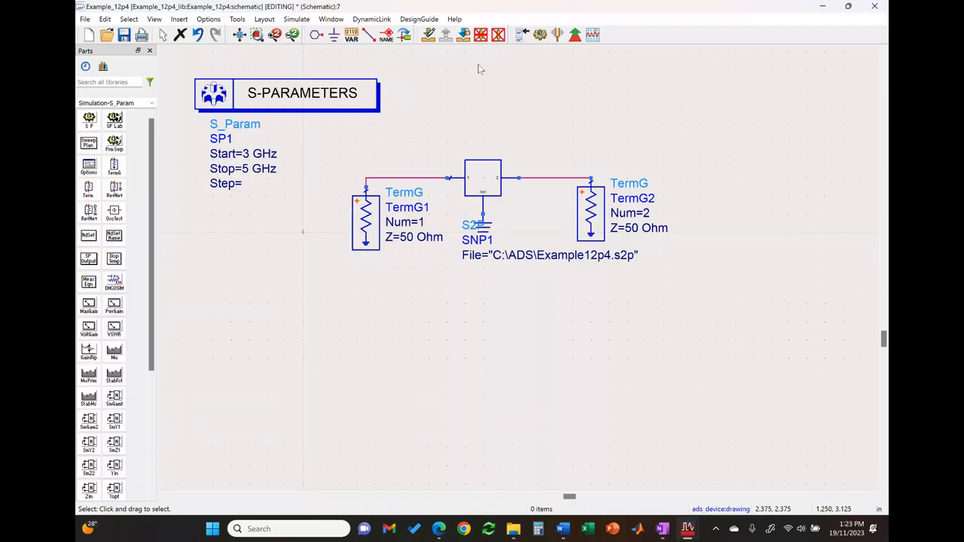
Step: Simulate the schematic and add S(1,1), S(1,2), S(2,1) and S(2,2) to a new list in the data display
click(541, 35)
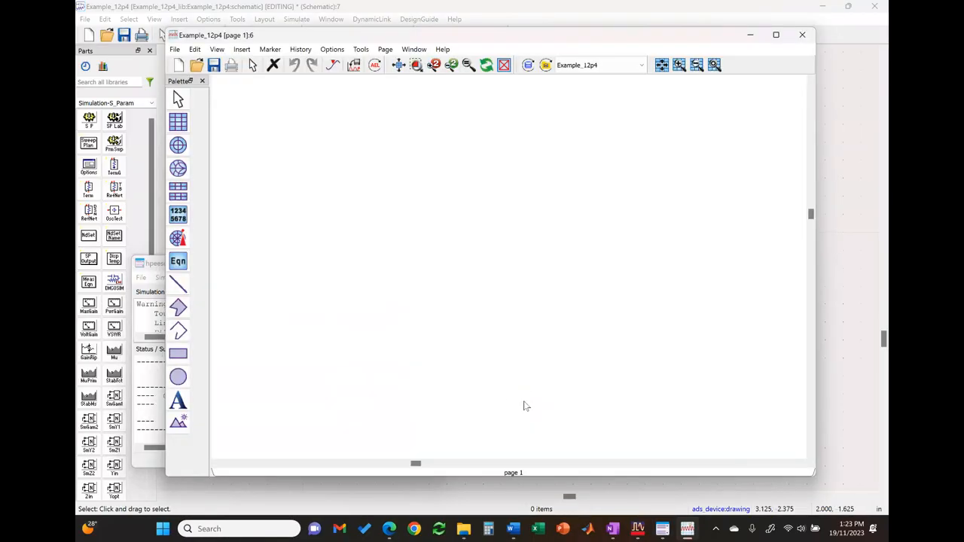
click(178, 214)
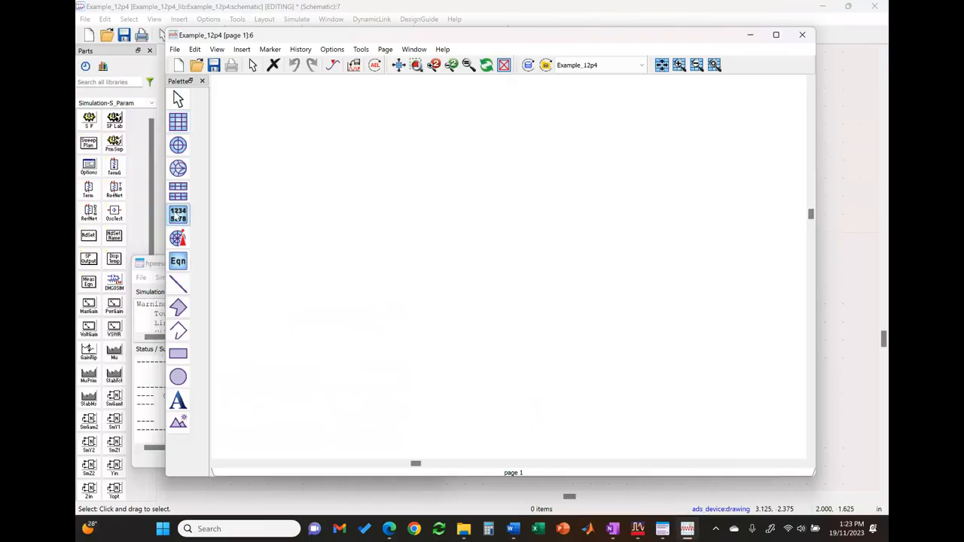
click(312, 143)
click(445, 329)
shift+click(440, 360)
click(554, 250)
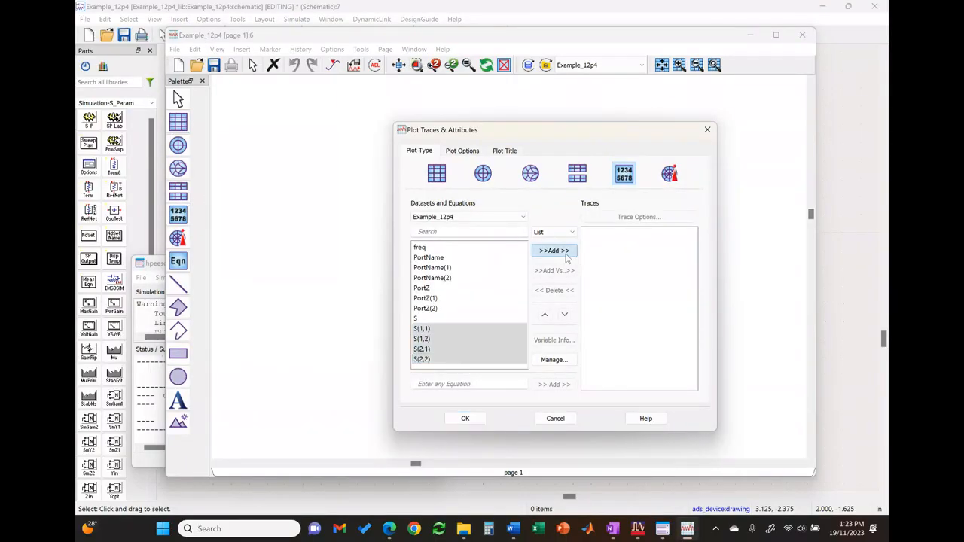
Step: Order S(2,1) ahead of S(1,2) in the list, and make the finished table wider and shorter to fit its values
drag(606, 254, 609, 243)
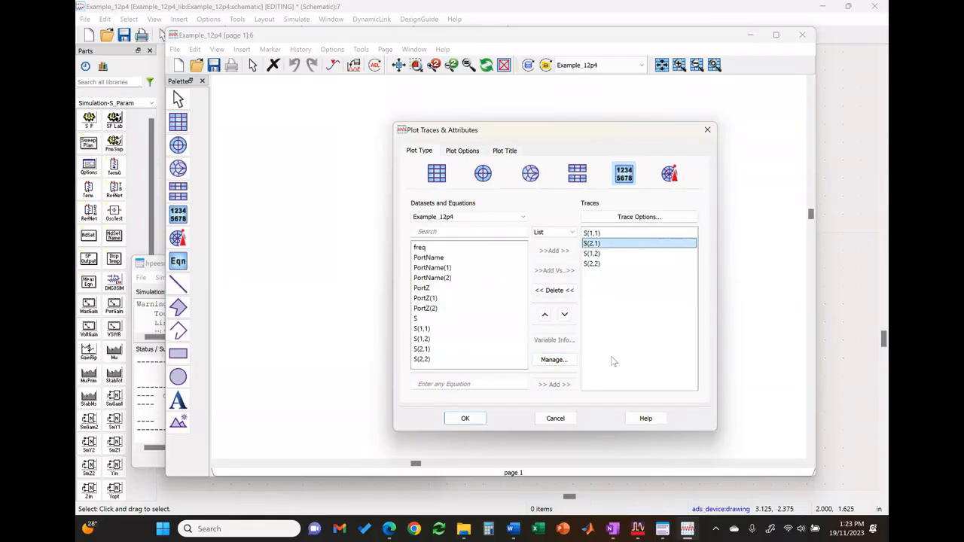
click(466, 419)
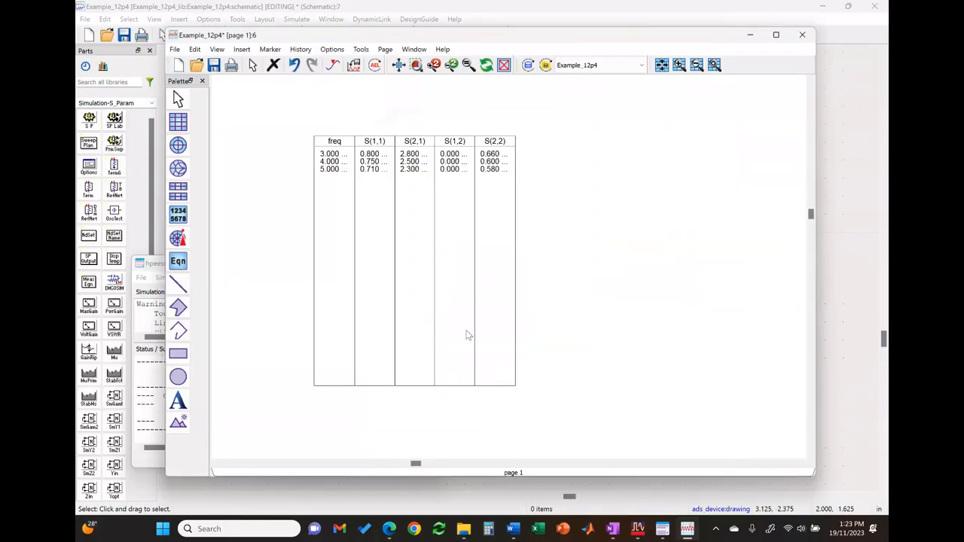
drag(520, 392, 665, 203)
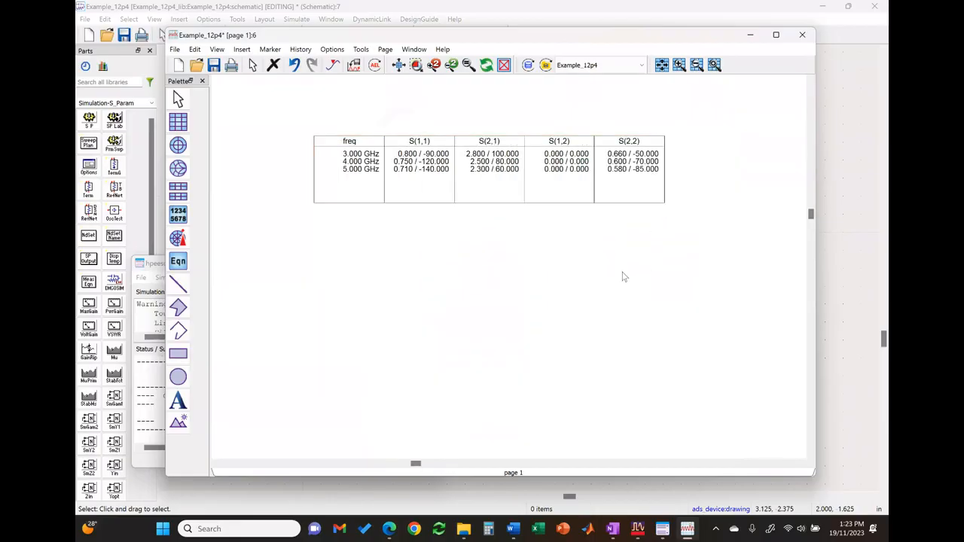
Step: Arrange the data display side by side with the OneNote Example 12.4 notes and save the display with its table fitted in view
key(super+Right)
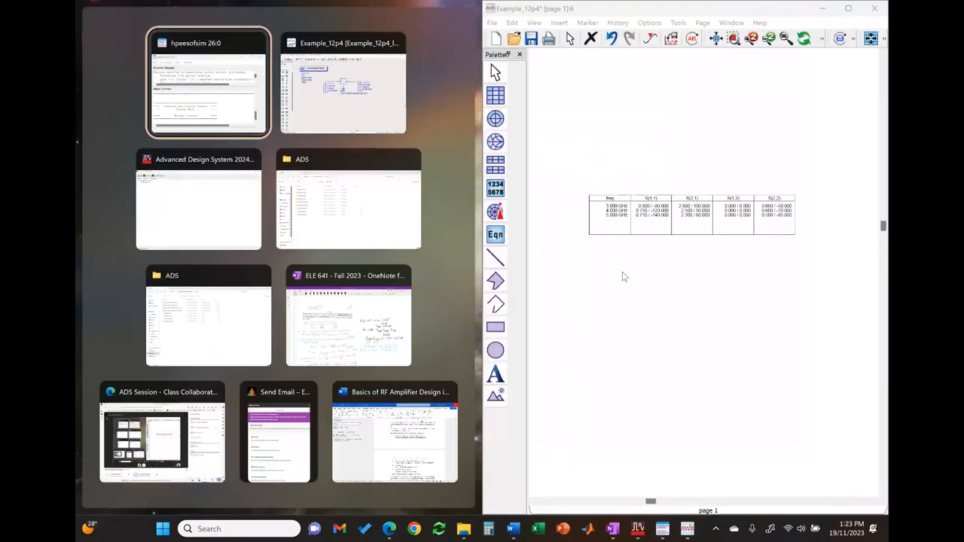
click(354, 324)
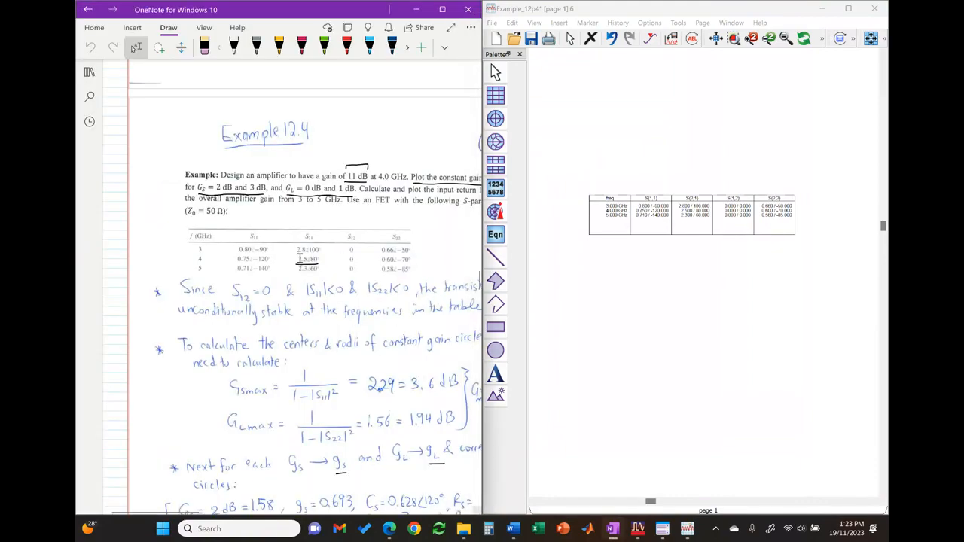
click(717, 44)
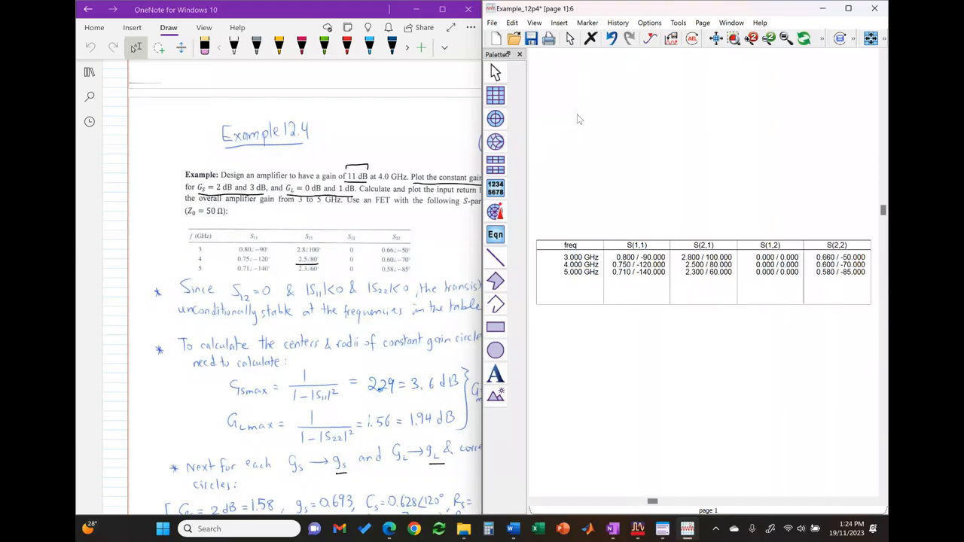
click(532, 39)
Step: Place a Mu and a StabFact measurement component side by side below the circuit in the Example_12p4 schematic
mouse_move(638, 531)
click(673, 473)
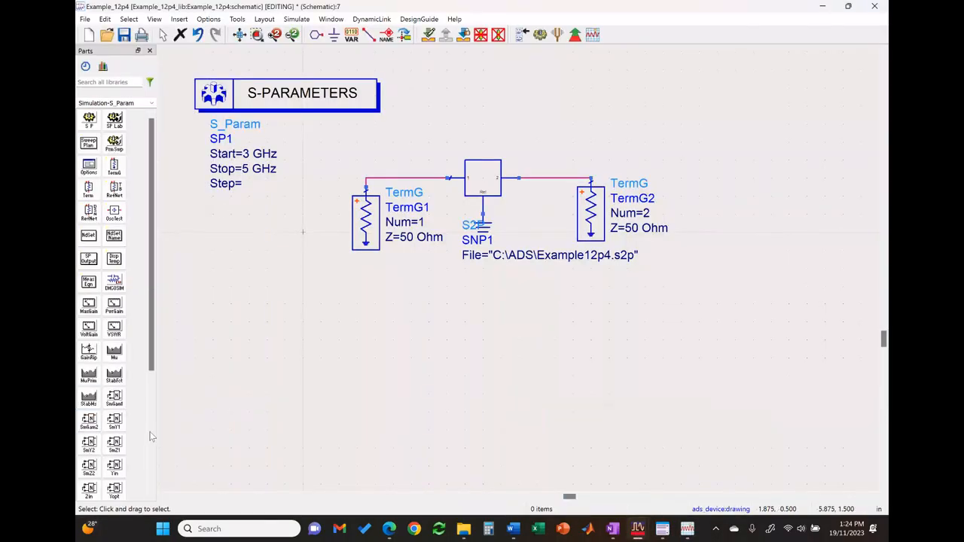
scroll(151, 437, down, 3)
click(114, 276)
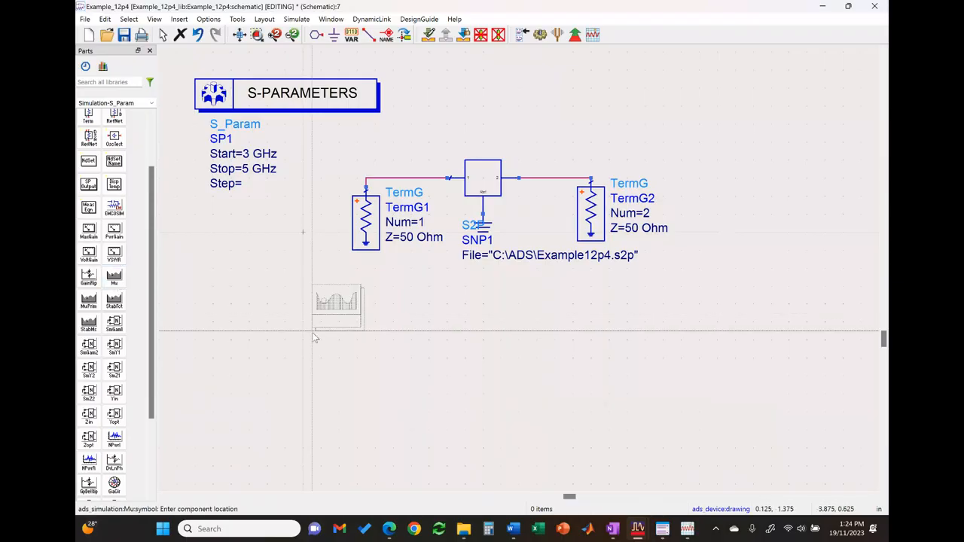
click(114, 301)
click(506, 383)
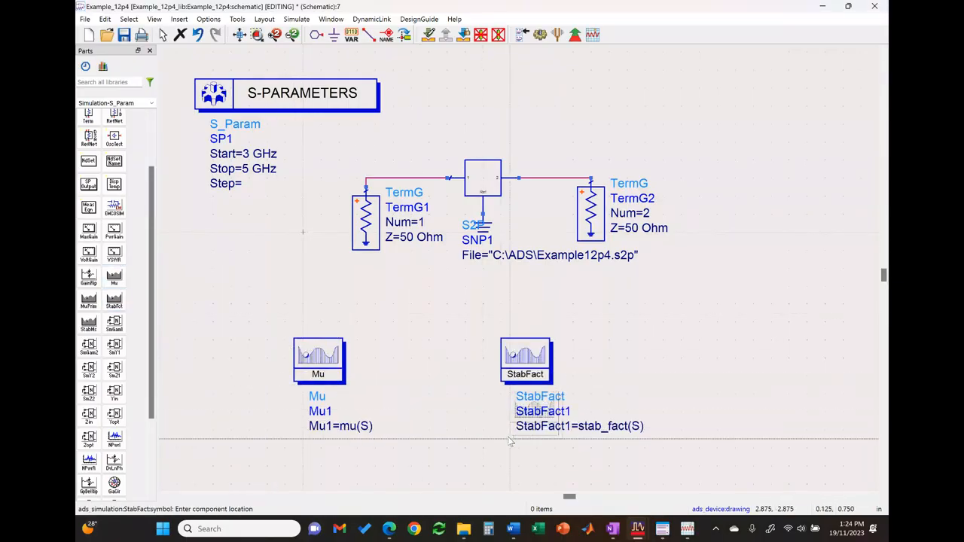
key(Escape)
Step: Place a source stability circle component below Mu and a load stability circle component below StabFact
scroll(94, 452, down, 3)
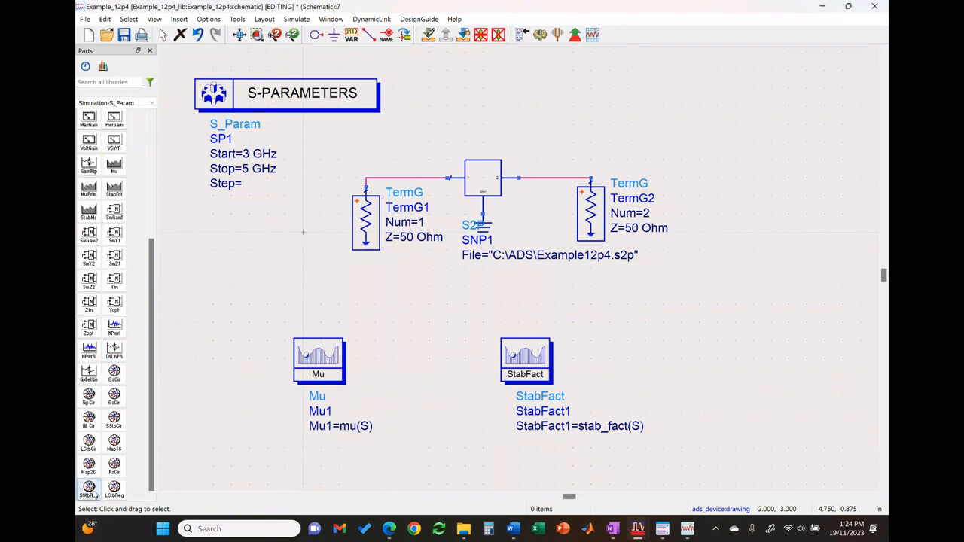
click(114, 418)
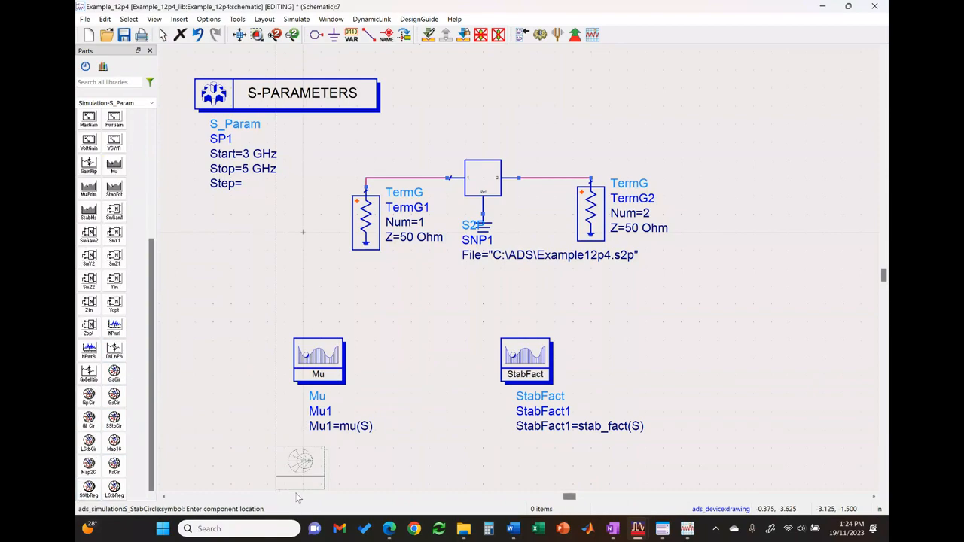
click(298, 489)
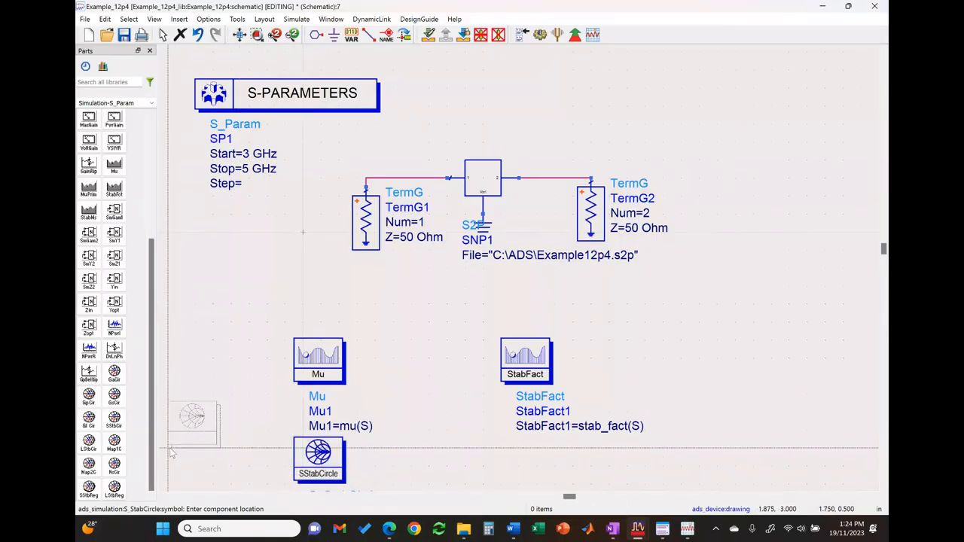
click(89, 442)
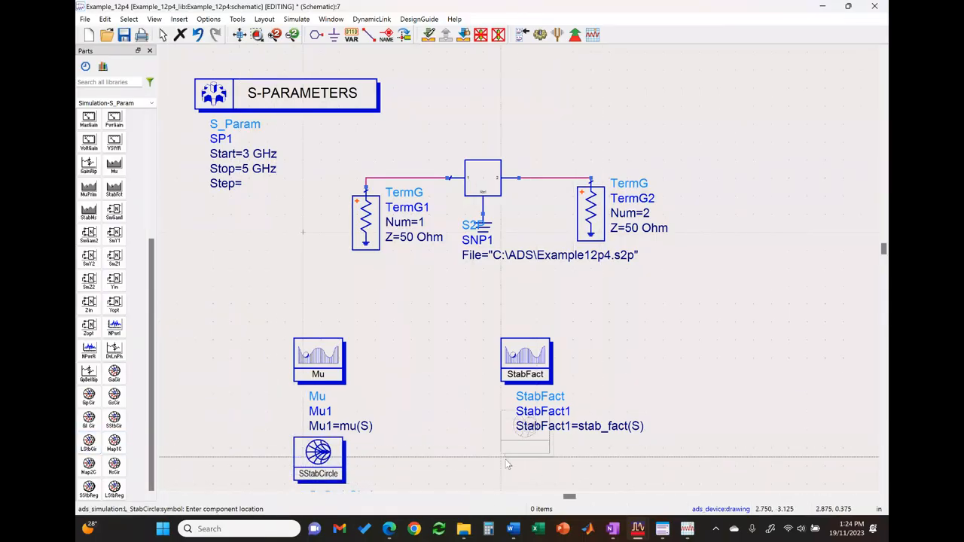
click(501, 482)
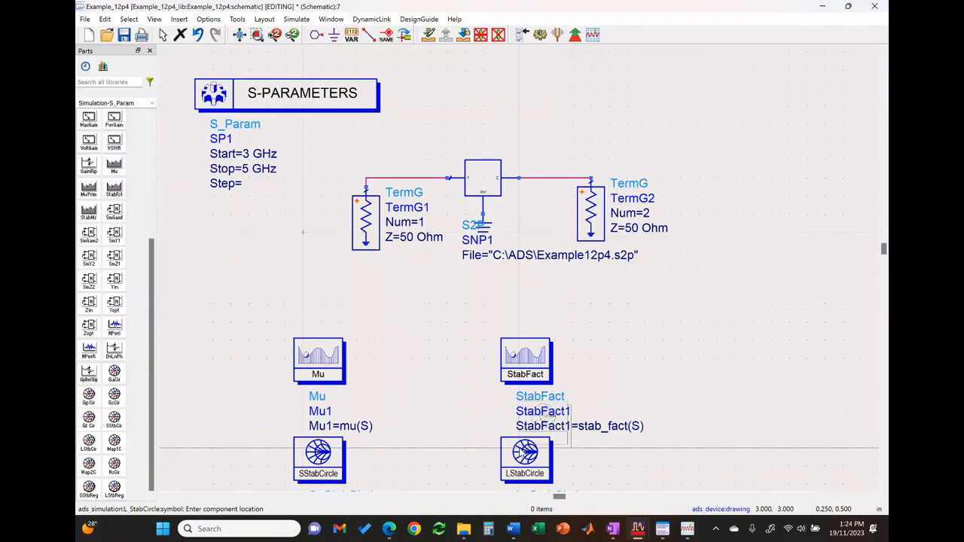
Step: Place source and load stability region components below the matching stability circle components and simulate the schematic
scroll(520, 452, down, 1)
click(89, 488)
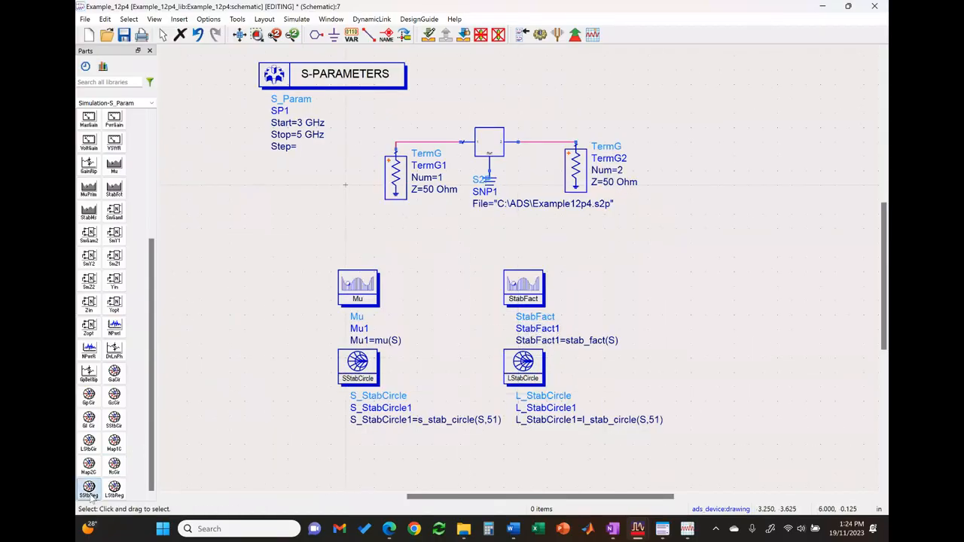
click(338, 486)
click(114, 488)
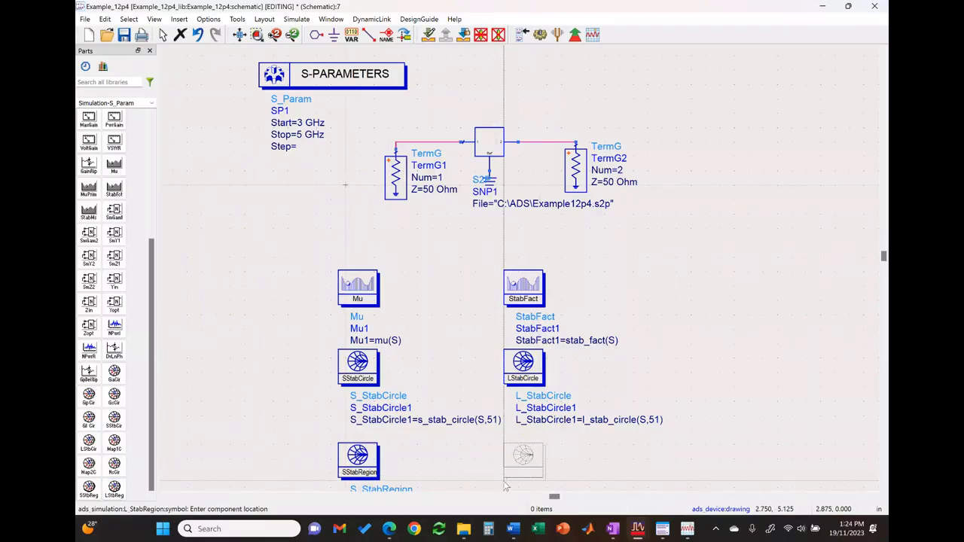
click(505, 486)
key(Escape)
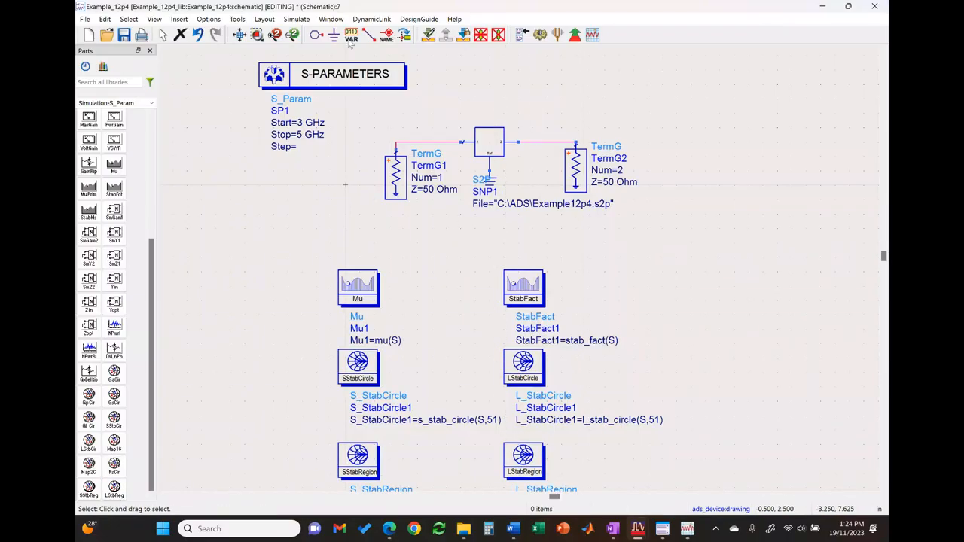
click(540, 35)
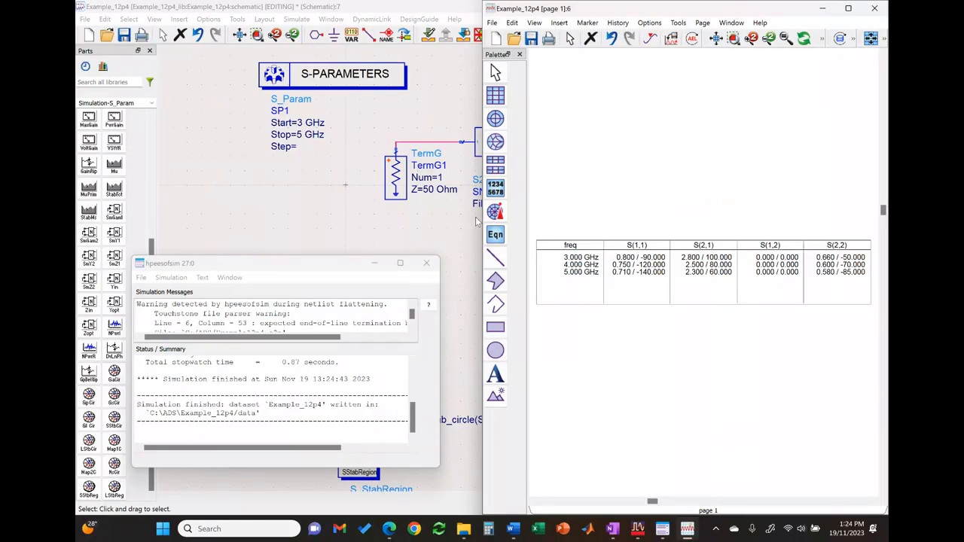
Step: Change the S-parameter simulation to a single point at 4 GHz and rerun the simulation
click(339, 219)
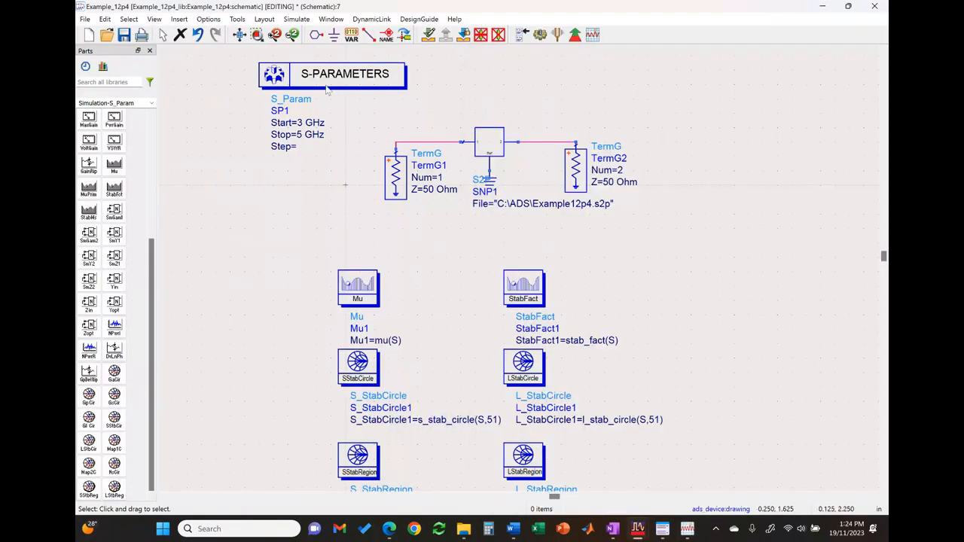
double_click(301, 77)
click(209, 125)
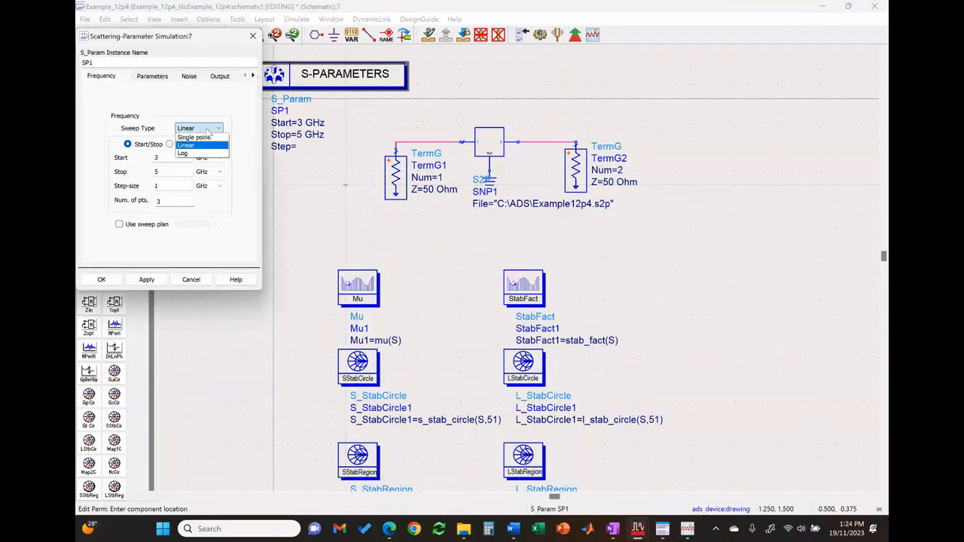
click(204, 143)
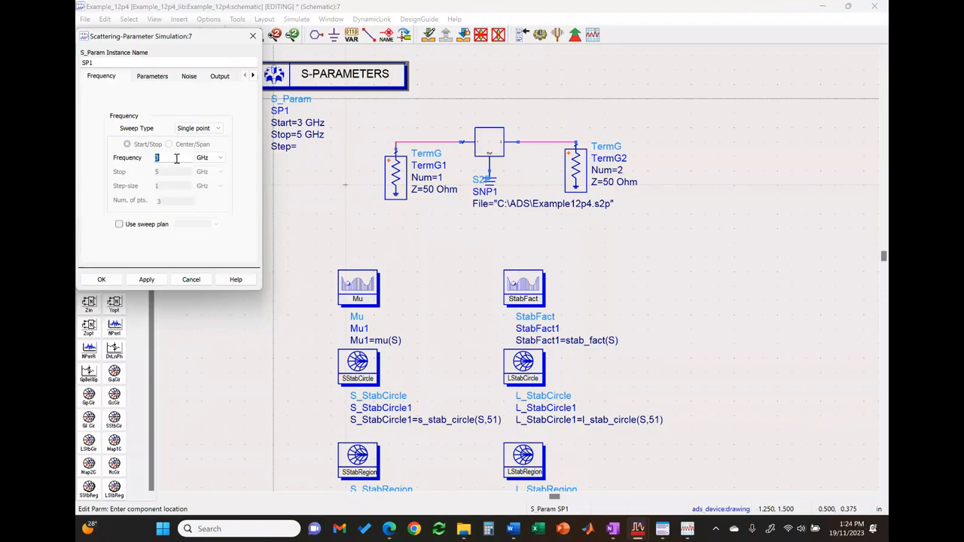
click(101, 279)
click(540, 34)
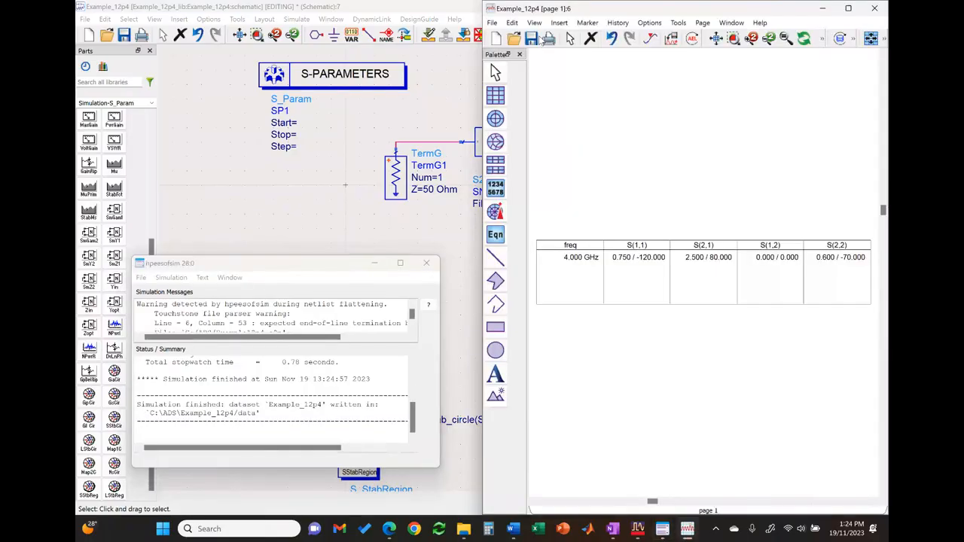
Step: Add a new list showing Mu1 and StabFact1 below the S-parameter table in the data display
click(681, 290)
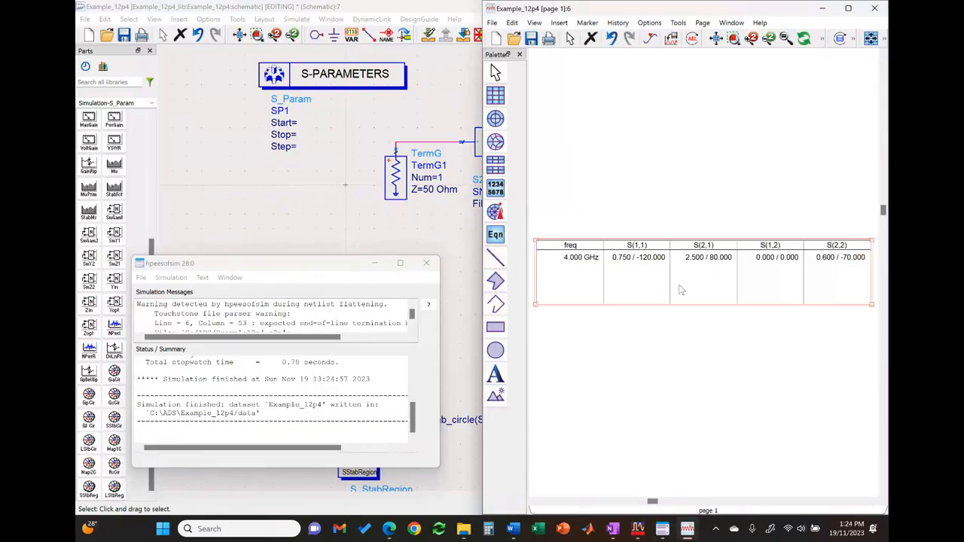
click(495, 187)
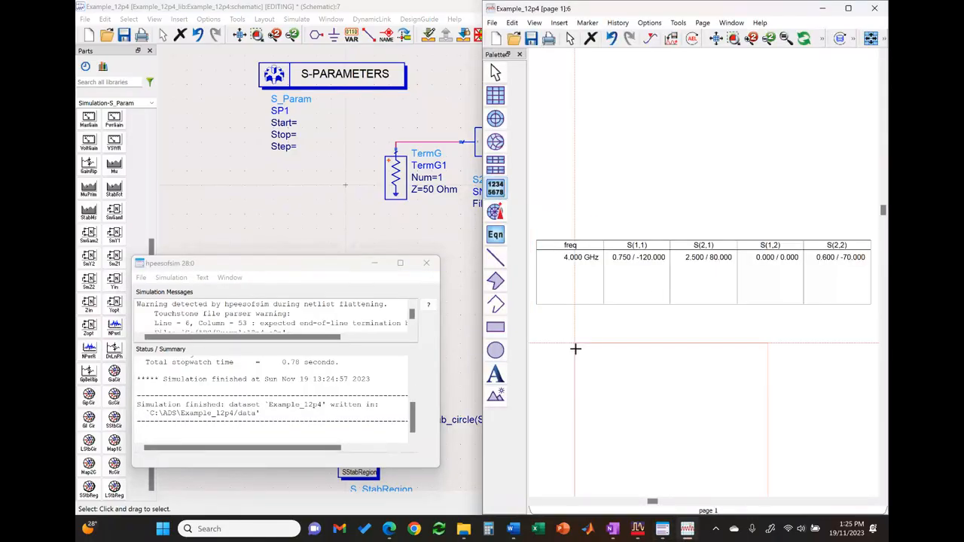
click(534, 326)
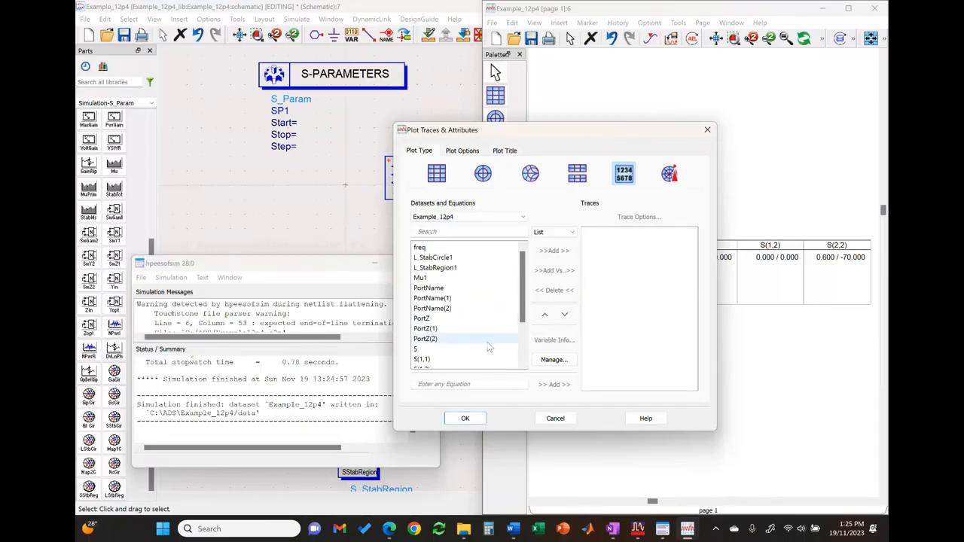
click(461, 278)
scroll(463, 307, down, 5)
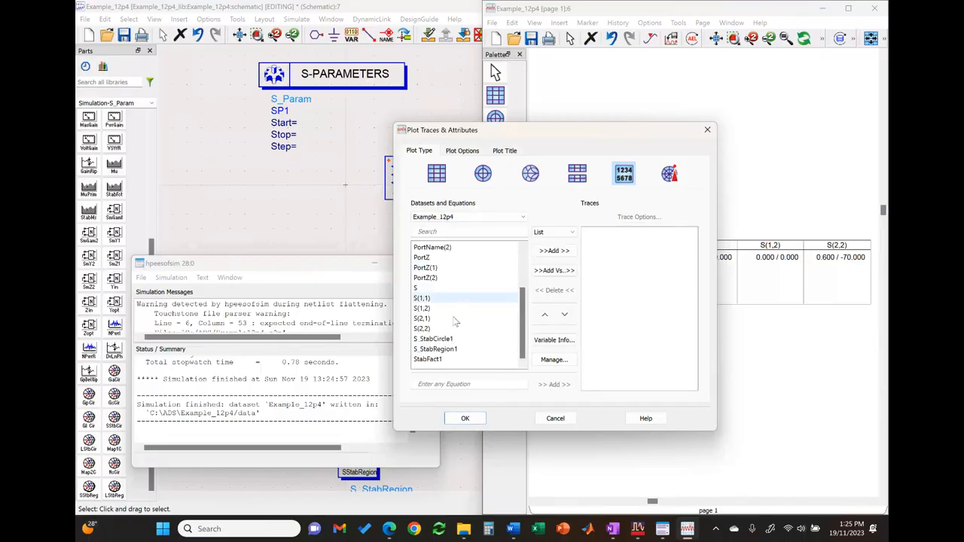
click(427, 359)
click(551, 253)
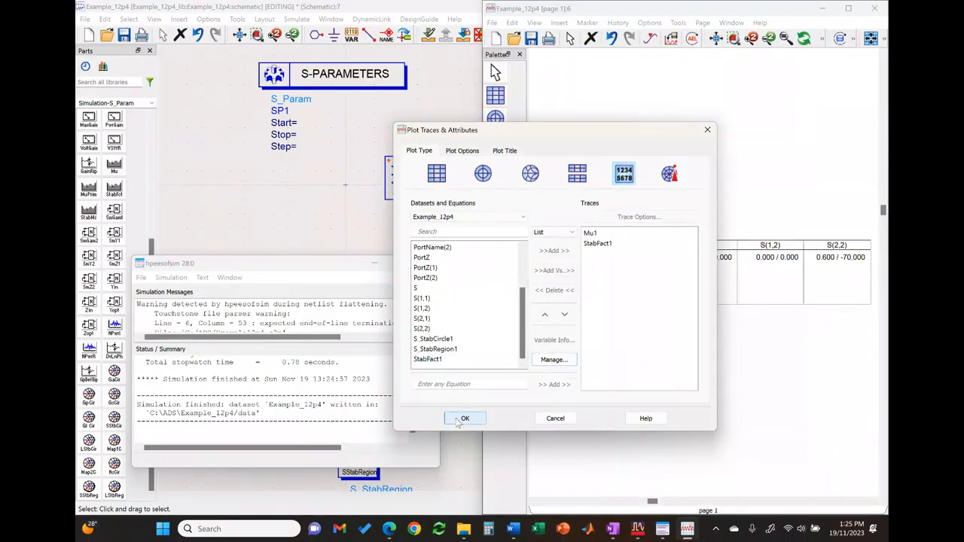
click(463, 419)
Step: Resize the Mu1 and StabFact1 list so it is wider and only tall enough for its single row
scroll(703, 276, down, 5)
scroll(704, 276, up, 7)
scroll(712, 282, down, 4)
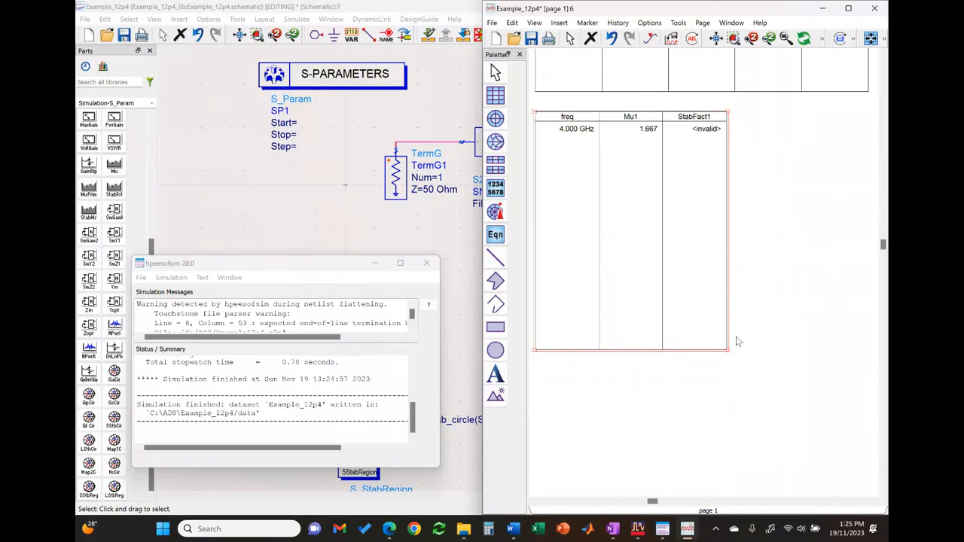
drag(728, 350, 863, 149)
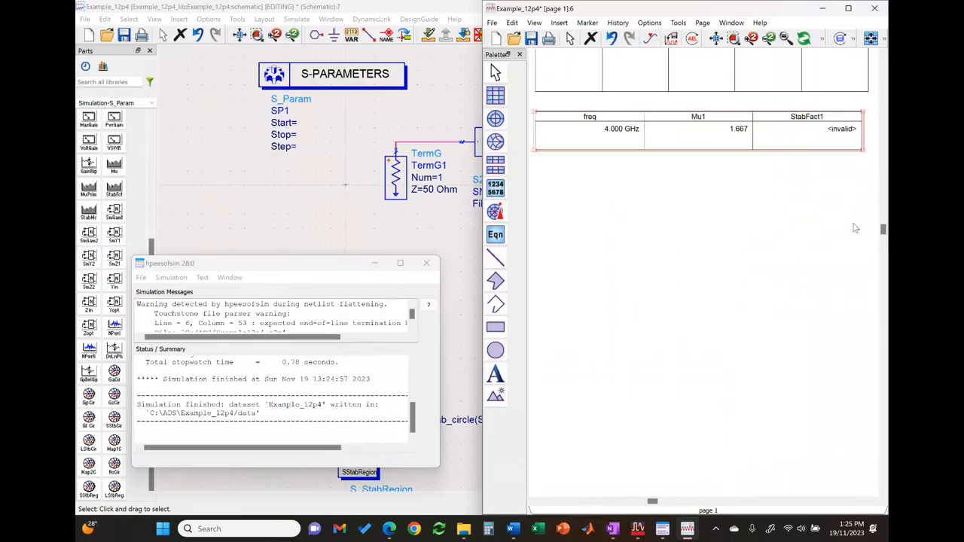
click(836, 147)
Step: Switch to the OneNote notes and open the Lectures section of the ELE 641 - Fall 2023 notebook
drag(324, 266, 318, 153)
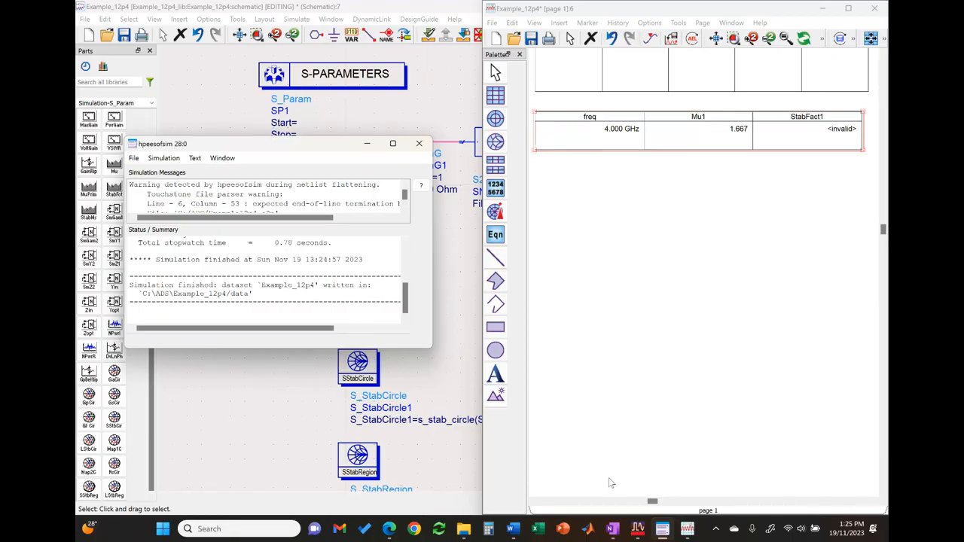
mouse_move(615, 533)
click(578, 463)
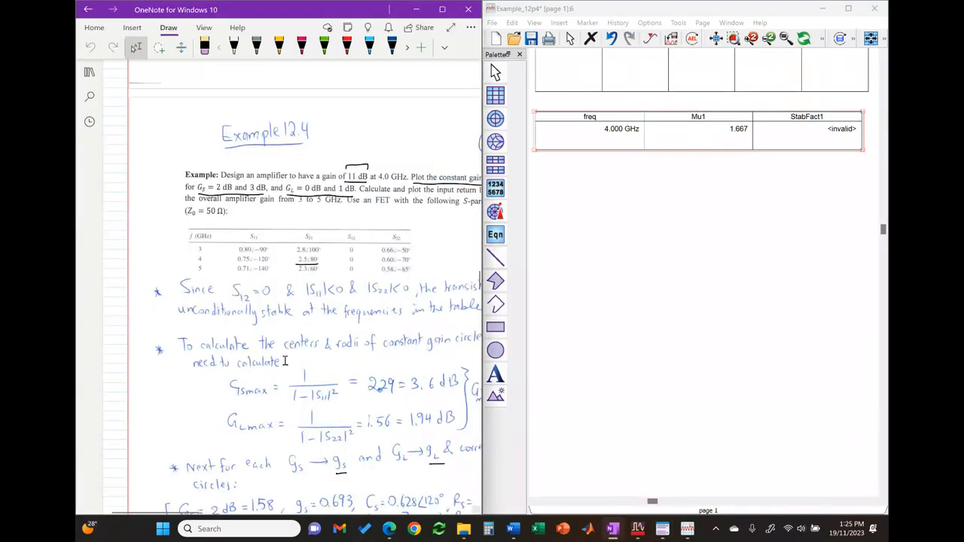
scroll(285, 362, up, 15)
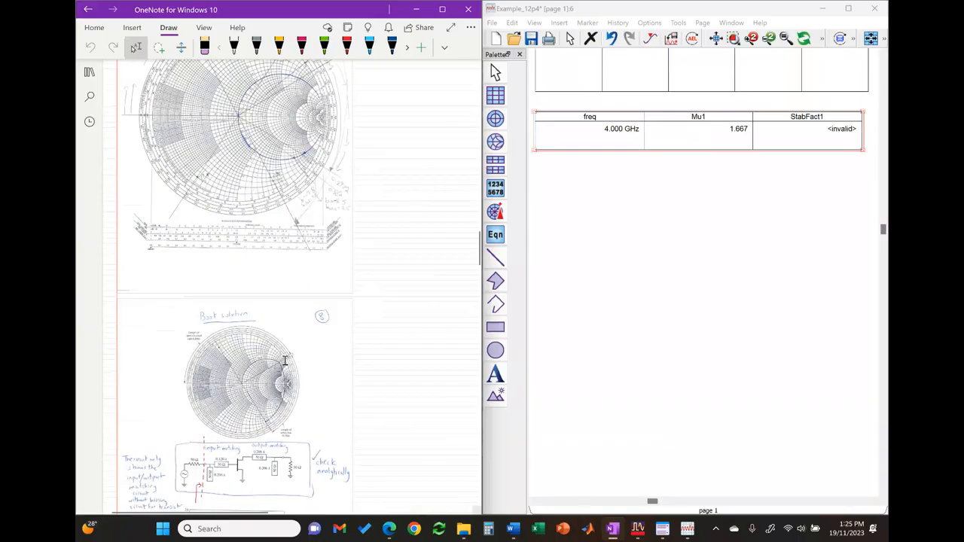
scroll(285, 362, up, 5)
click(89, 71)
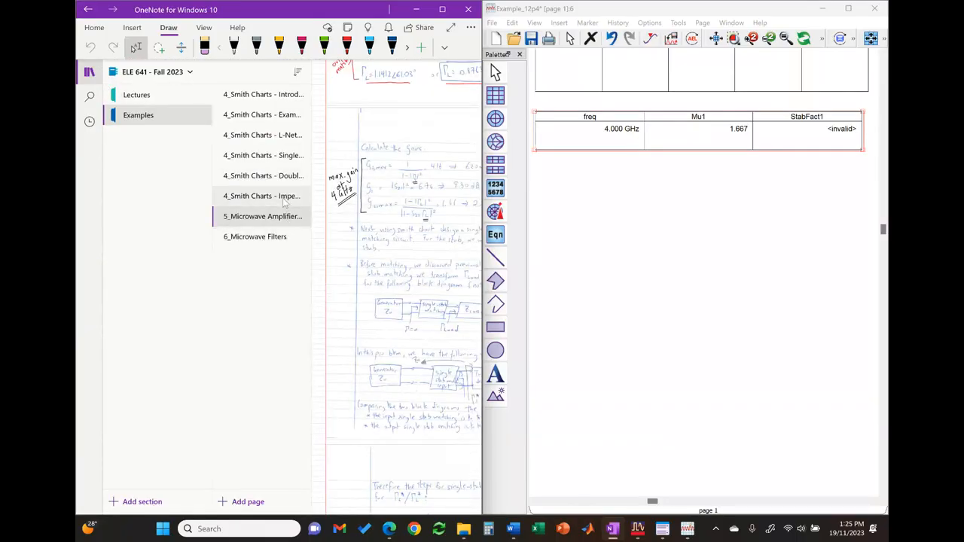
click(168, 97)
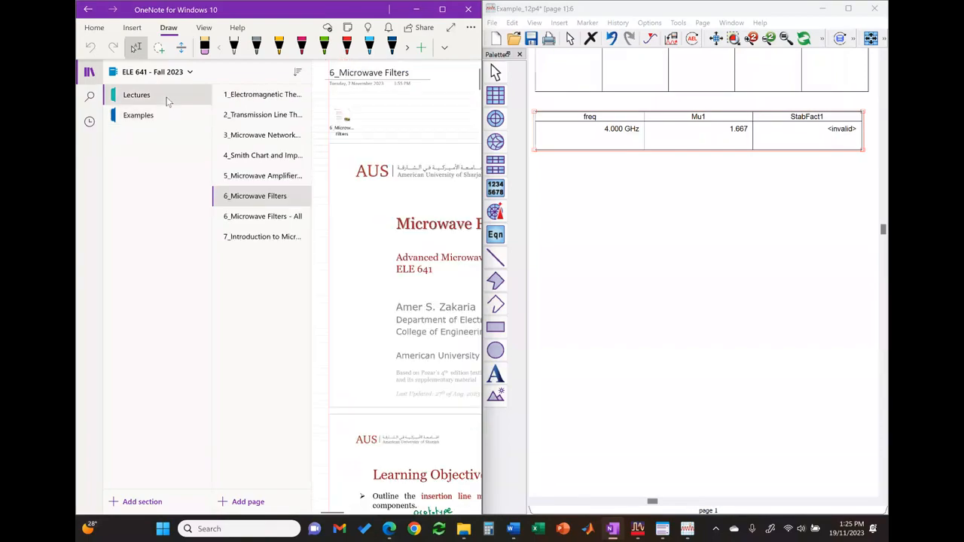
Step: Examine the Stability (2/2) slide with the K-Δ and μ stability criteria in the microwave amplifier lecture notes
click(281, 178)
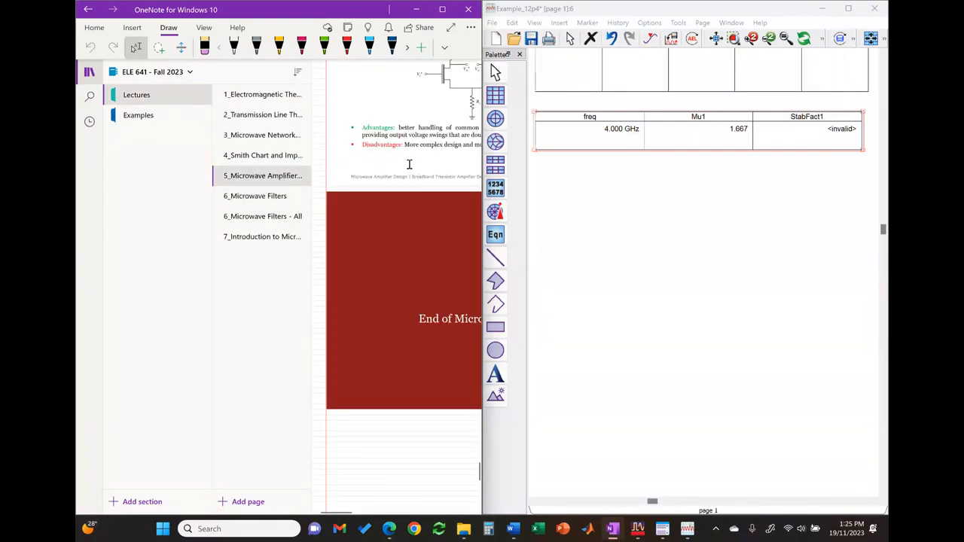
click(448, 14)
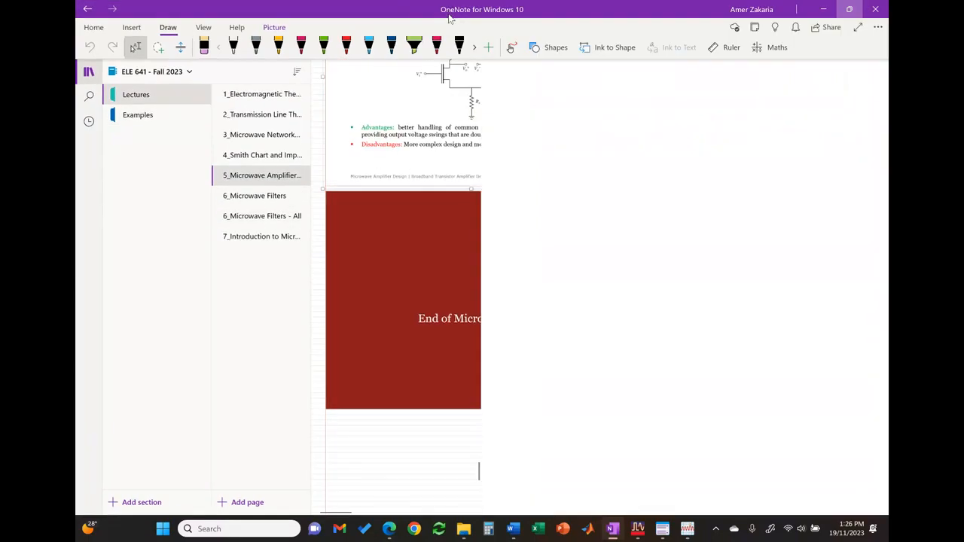
scroll(449, 196, up, 10)
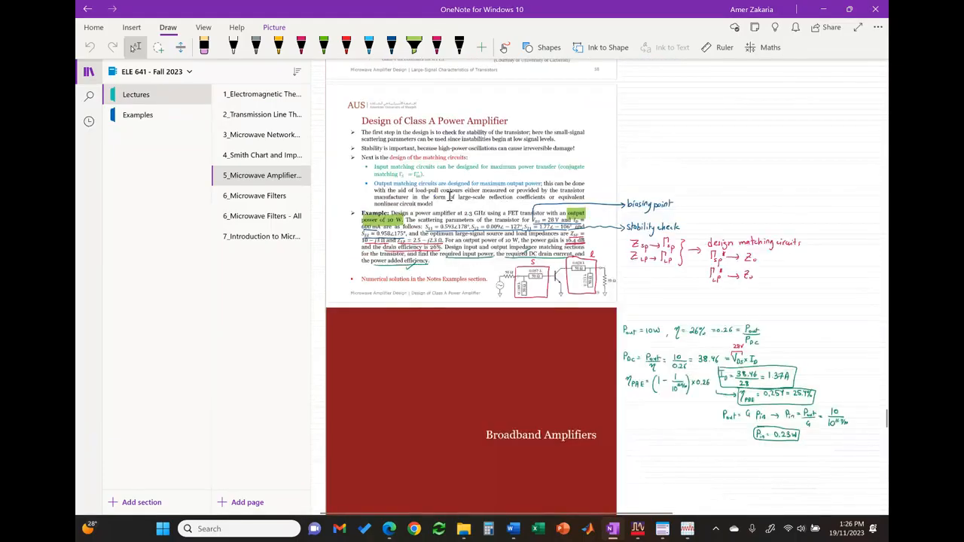
scroll(450, 196, up, 15)
scroll(450, 196, up, 15)
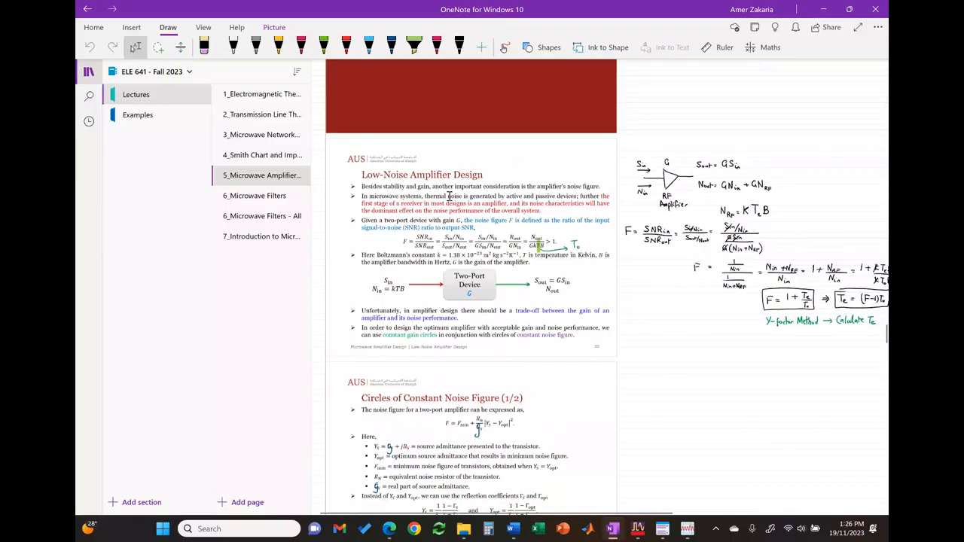
scroll(450, 196, up, 15)
scroll(450, 195, up, 5)
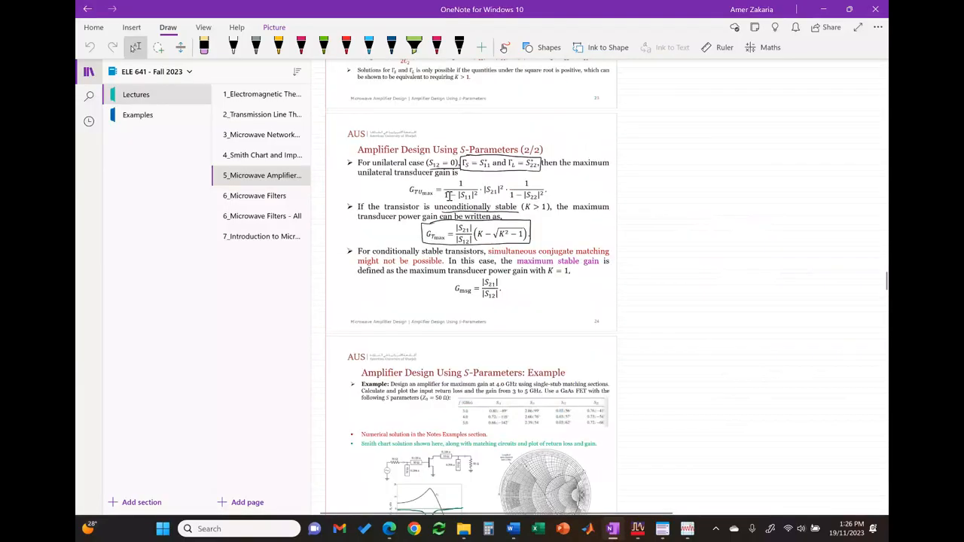
scroll(449, 196, up, 10)
scroll(450, 196, up, 5)
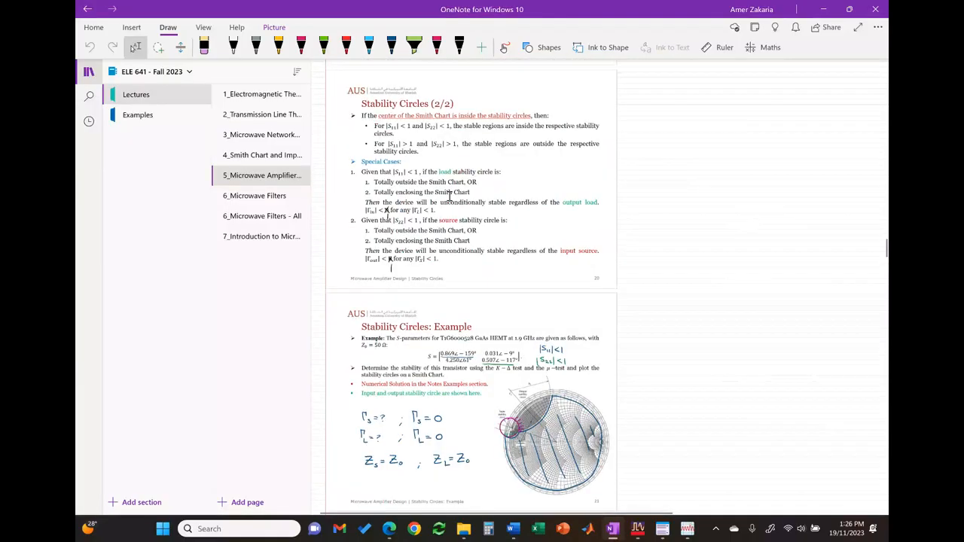
scroll(450, 196, up, 7)
scroll(450, 196, up, 4)
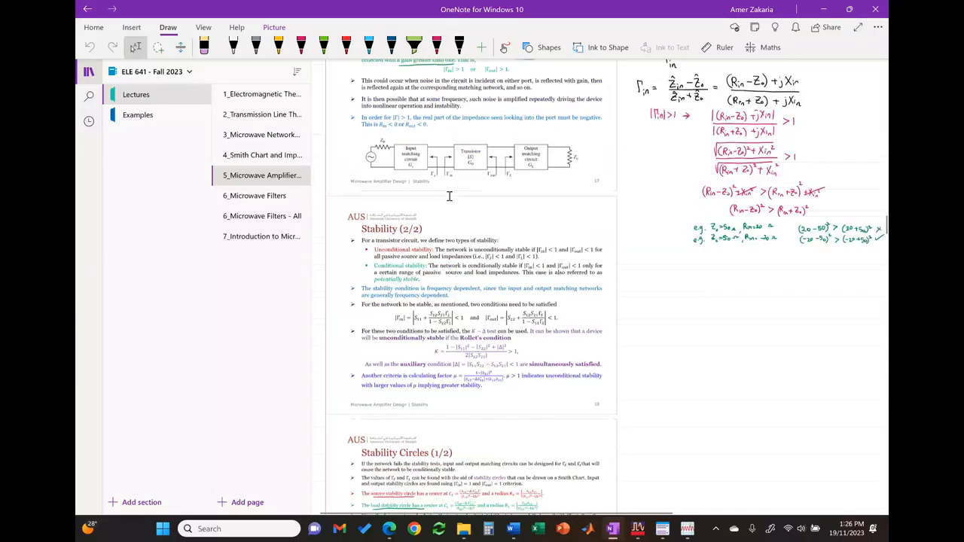
scroll(449, 301, up, 5)
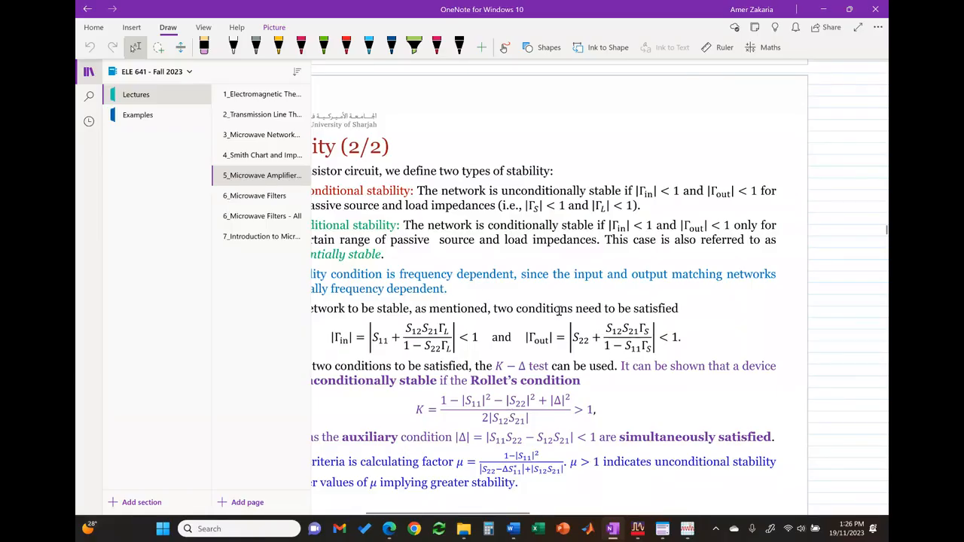
Step: Open the microwave amplifier notes in the Examples section, and switch to the Example_12p4 schematic and data display in Advanced Design System
click(186, 120)
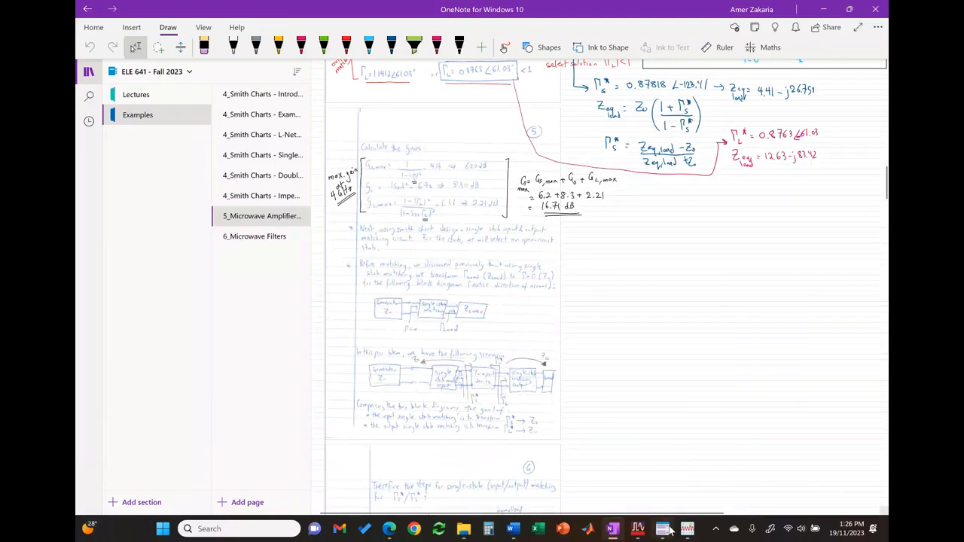
mouse_move(688, 530)
mouse_move(644, 534)
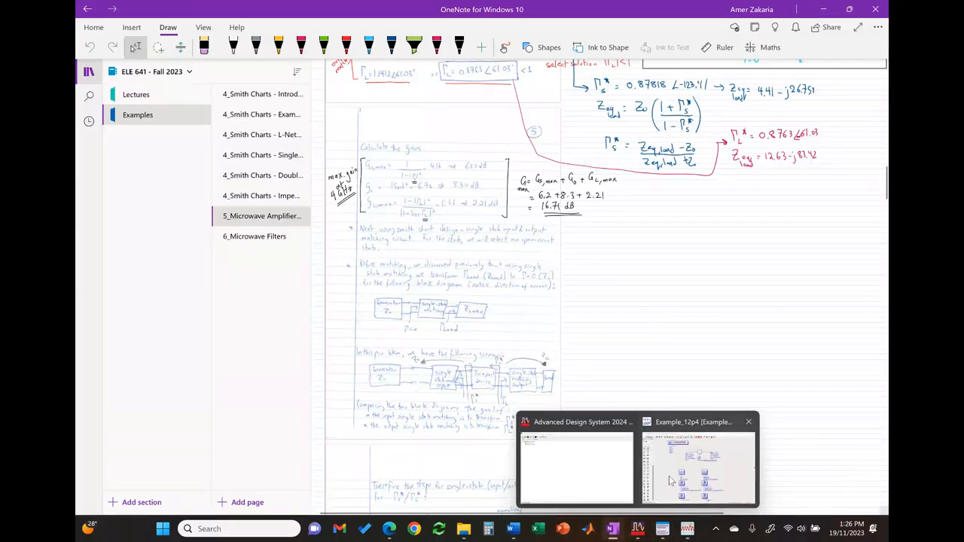
click(670, 481)
mouse_move(664, 532)
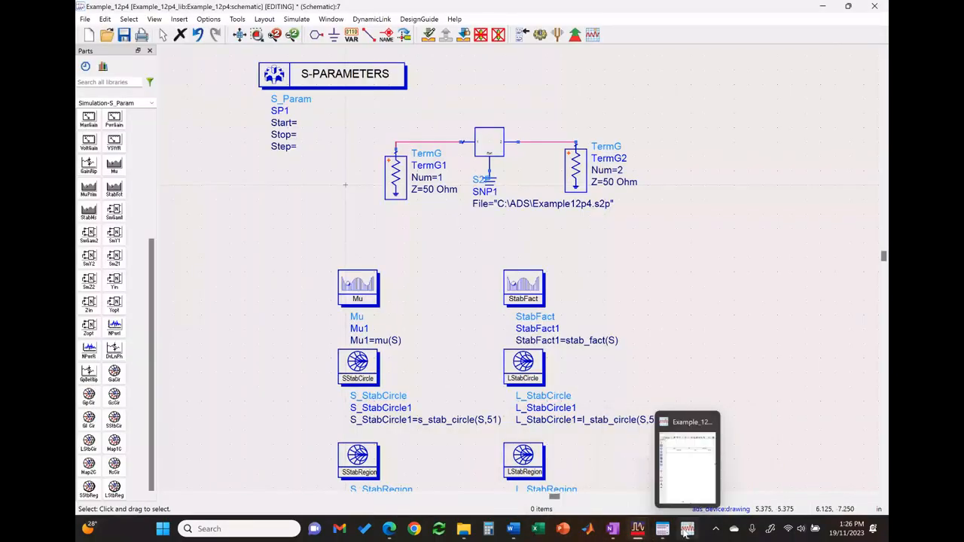
click(684, 532)
click(625, 357)
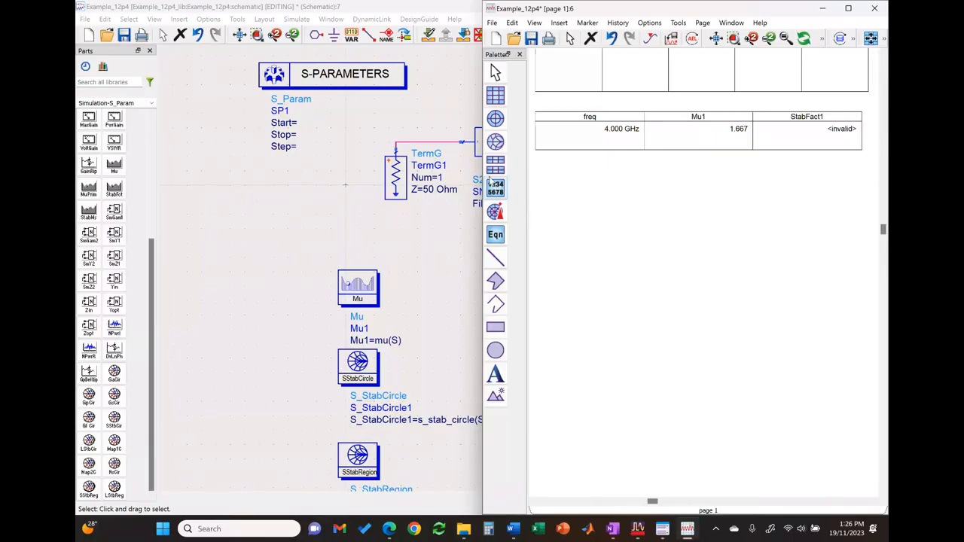
Step: Place a Smith chart below the Mu1 and StabFact1 table and add the L_StabCircle1 and S_StabCircle1 traces
click(493, 143)
click(547, 175)
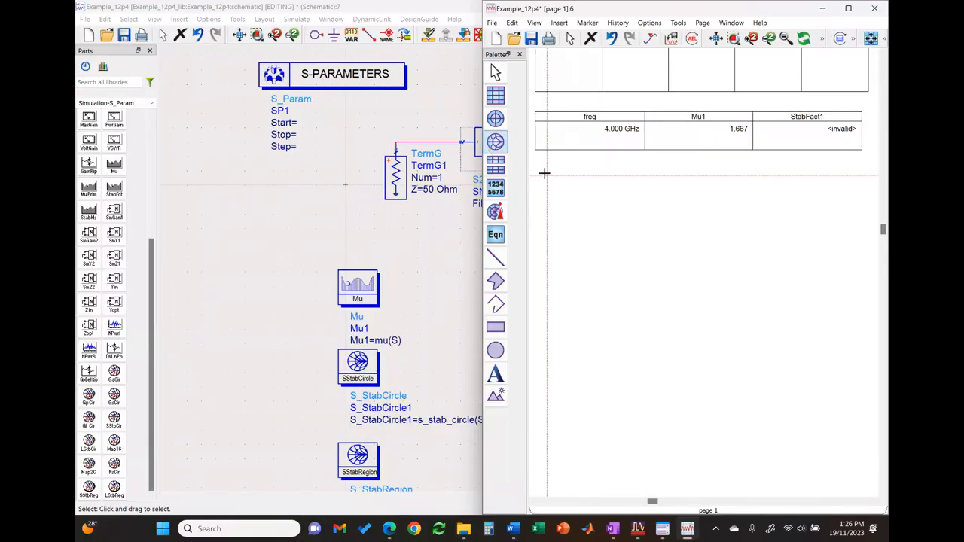
click(497, 260)
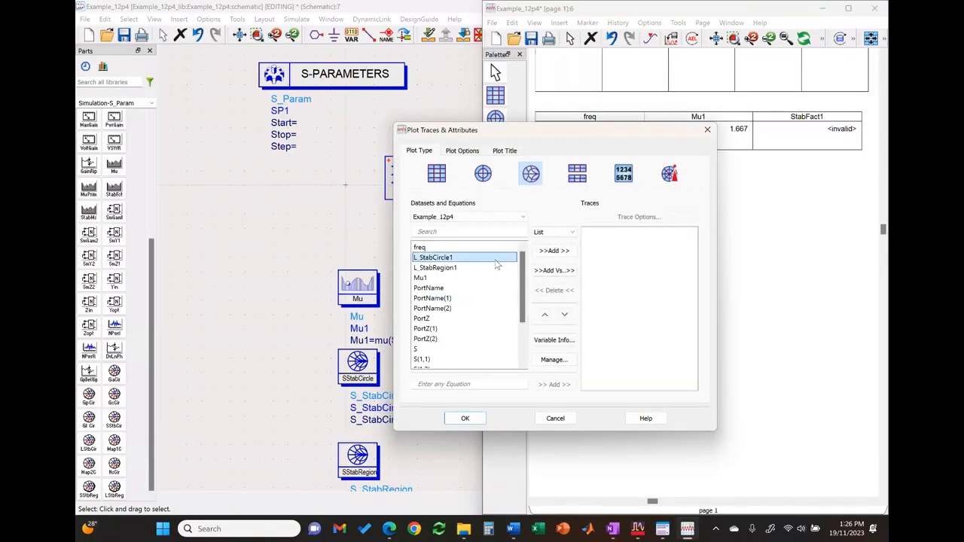
scroll(490, 339, down, 2)
click(472, 340)
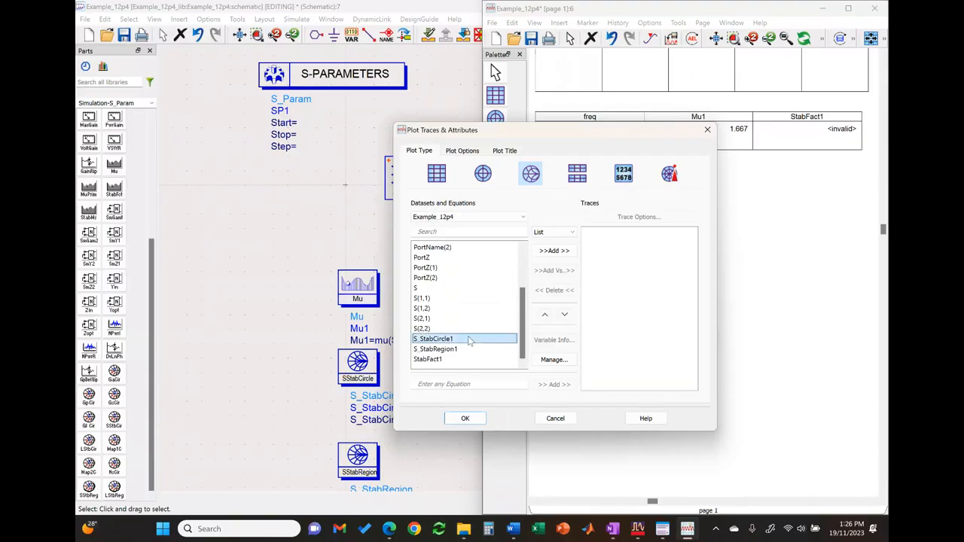
scroll(486, 324, up, 5)
click(554, 250)
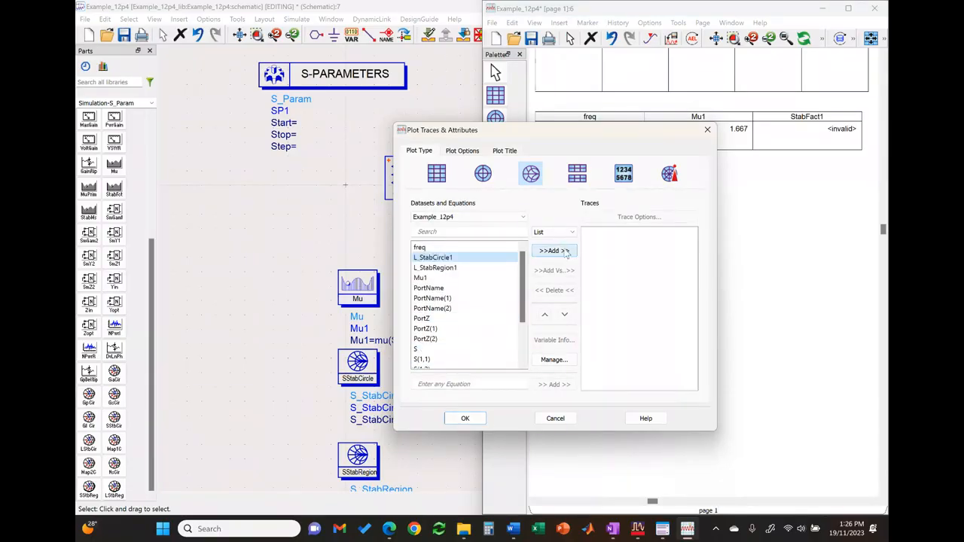
Step: Disable auto scaling for the Smith chart with a maximum of 1.000 and finish creating the plot
click(463, 150)
click(421, 276)
double_click(490, 276)
click(517, 278)
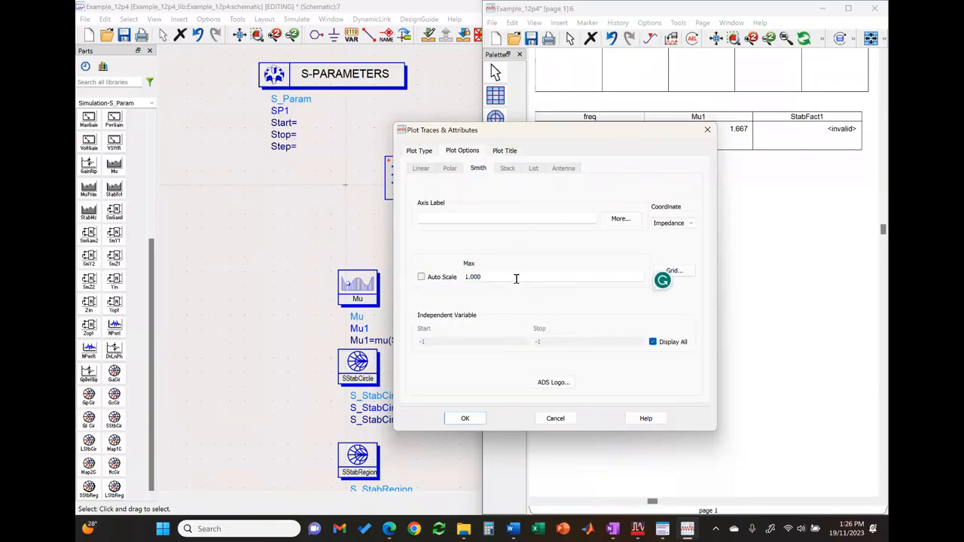
click(467, 418)
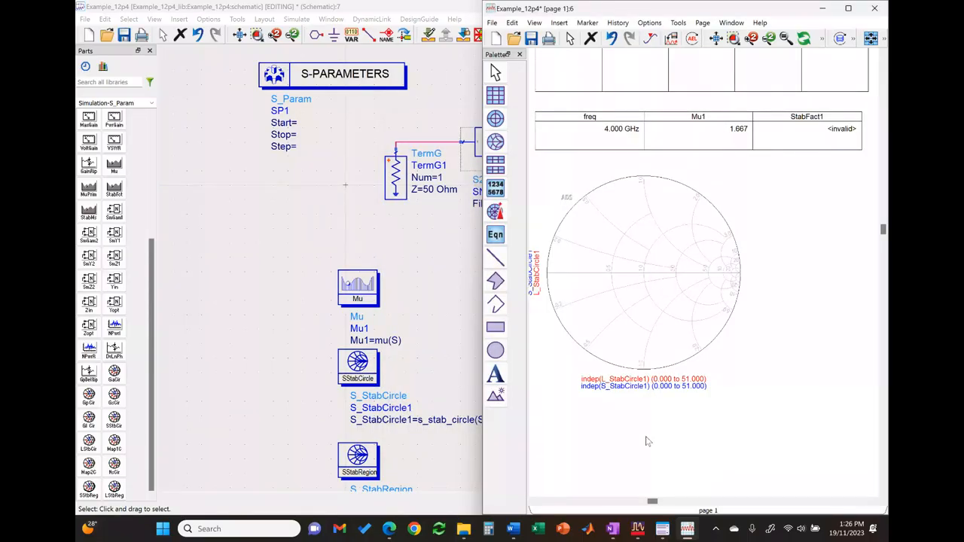
Step: Insert a list table beside the Smith chart showing L_StabRegion1 and S_StabRegion1
scroll(649, 442, down, 2)
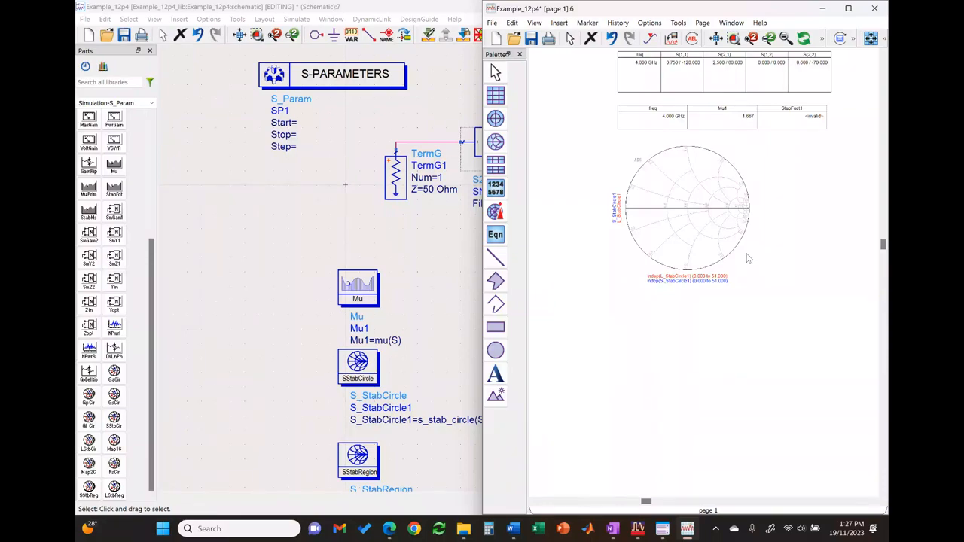
click(497, 191)
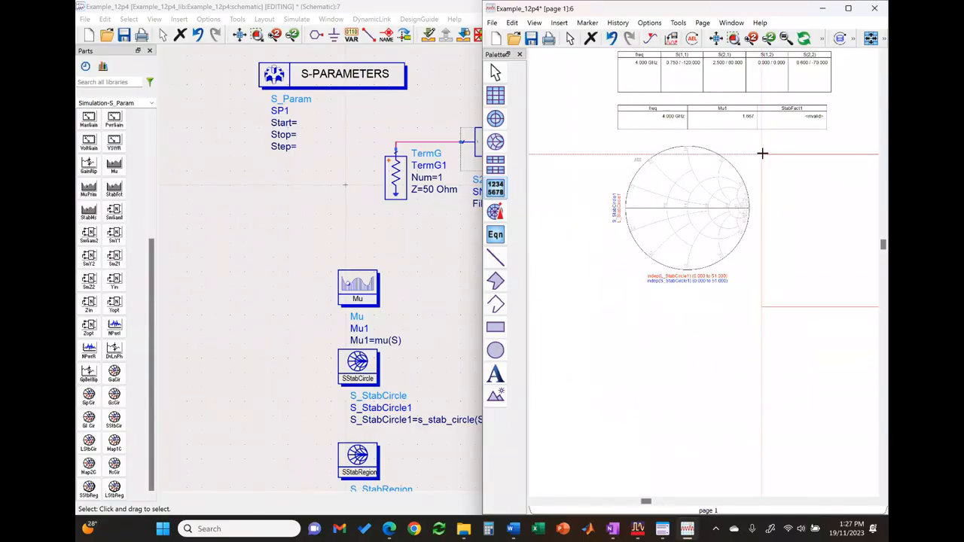
click(760, 145)
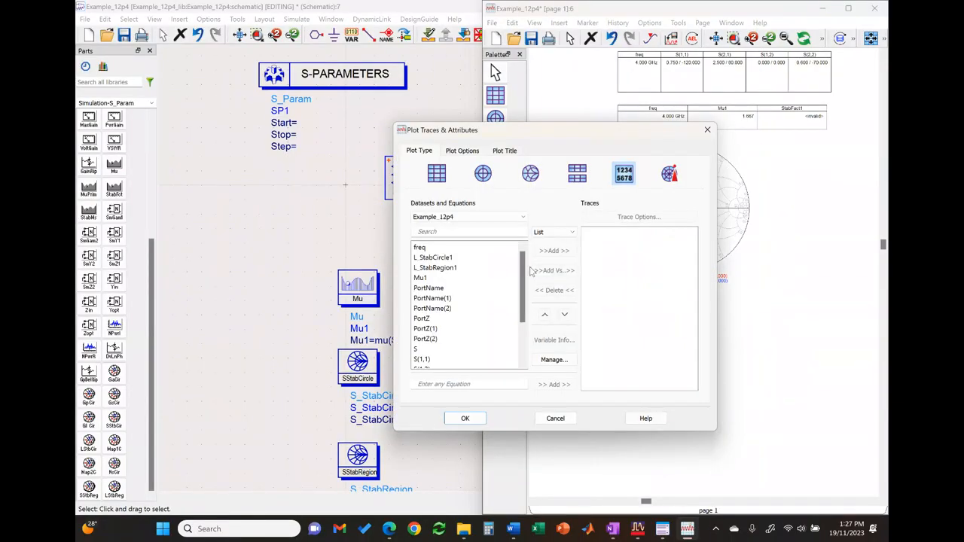
click(481, 273)
scroll(456, 347, down, 3)
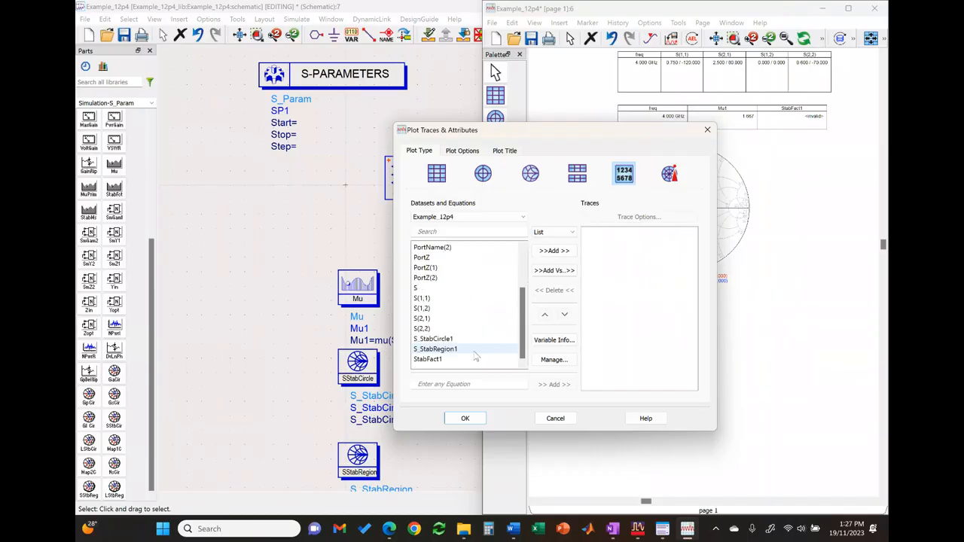
ctrl+click(455, 349)
click(555, 251)
click(474, 424)
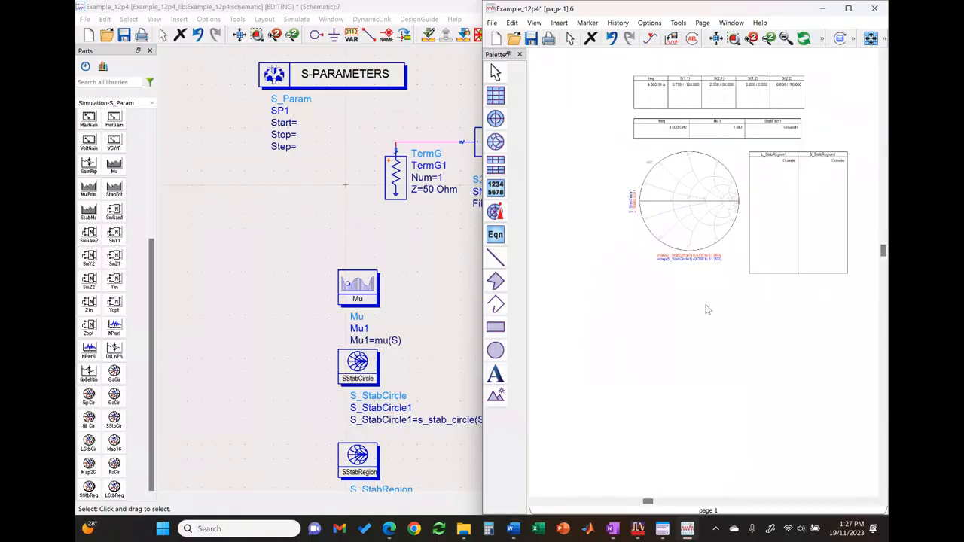
Step: Shrink the stability region table's height, widen it slightly, and save the data display
click(804, 236)
drag(851, 279, 864, 181)
click(808, 305)
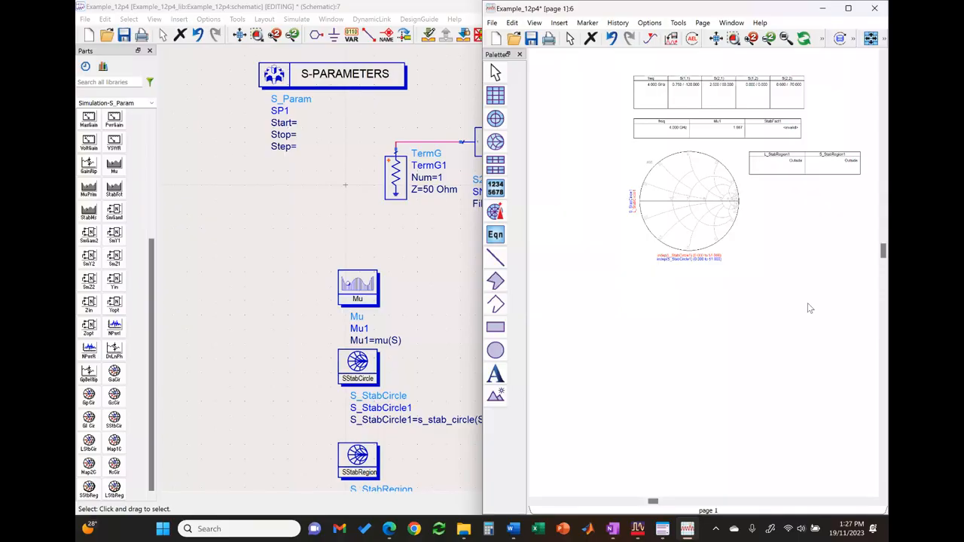
click(531, 38)
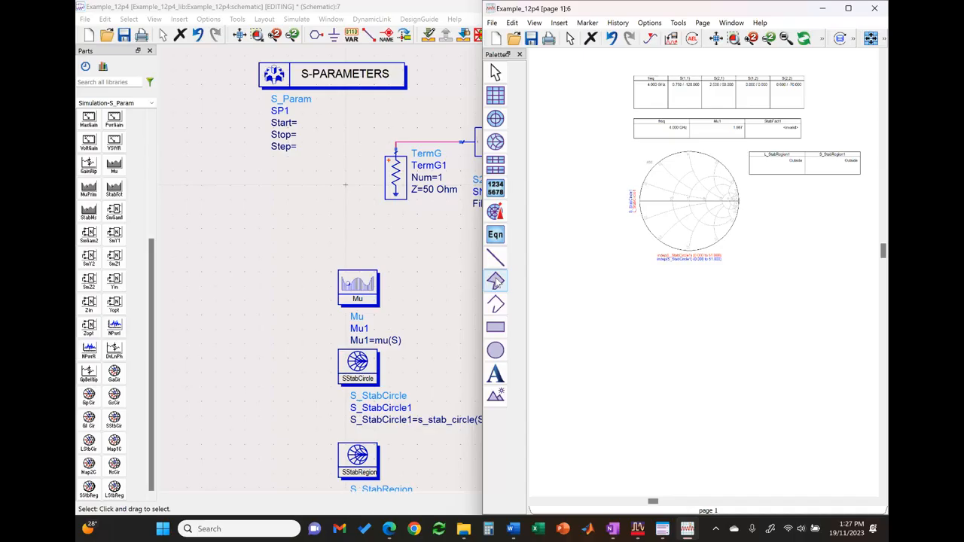
Step: Save the schematic under the new cell name Example_12p4_GainCir in the Example_12p4_lib library
click(389, 296)
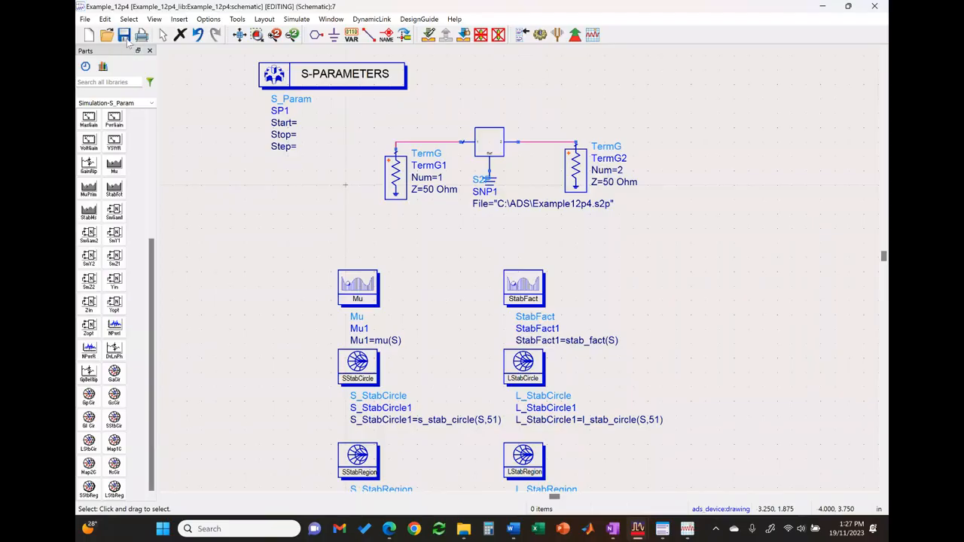
click(87, 20)
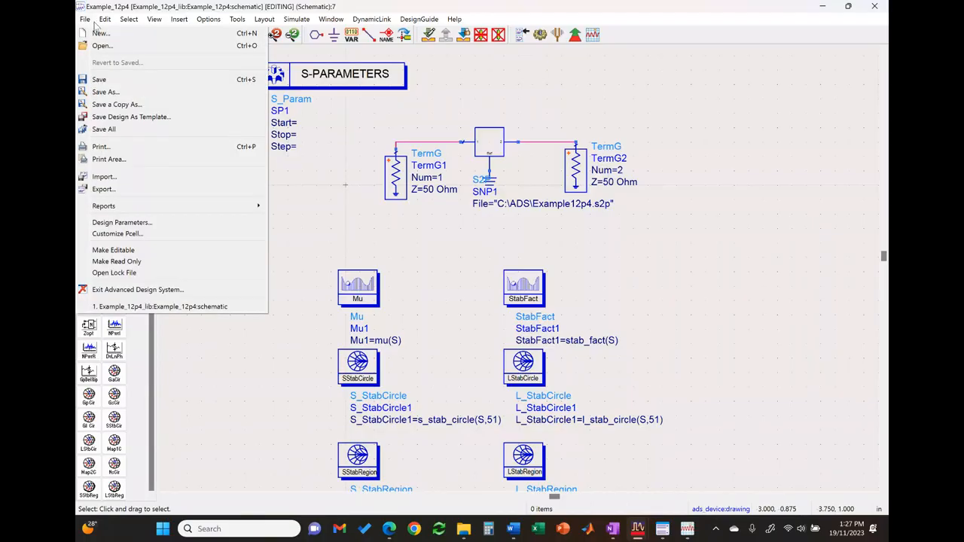
click(131, 94)
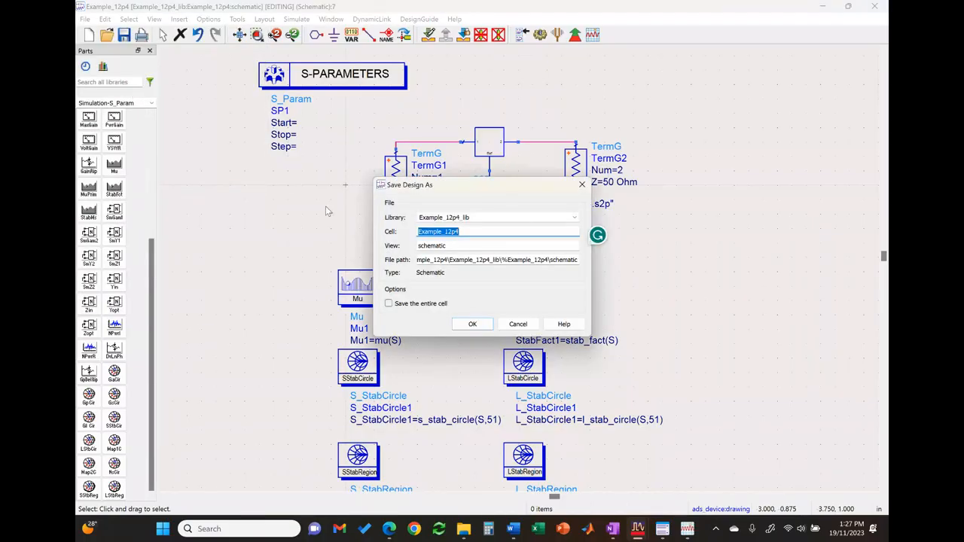
key(End)
text(_gain)
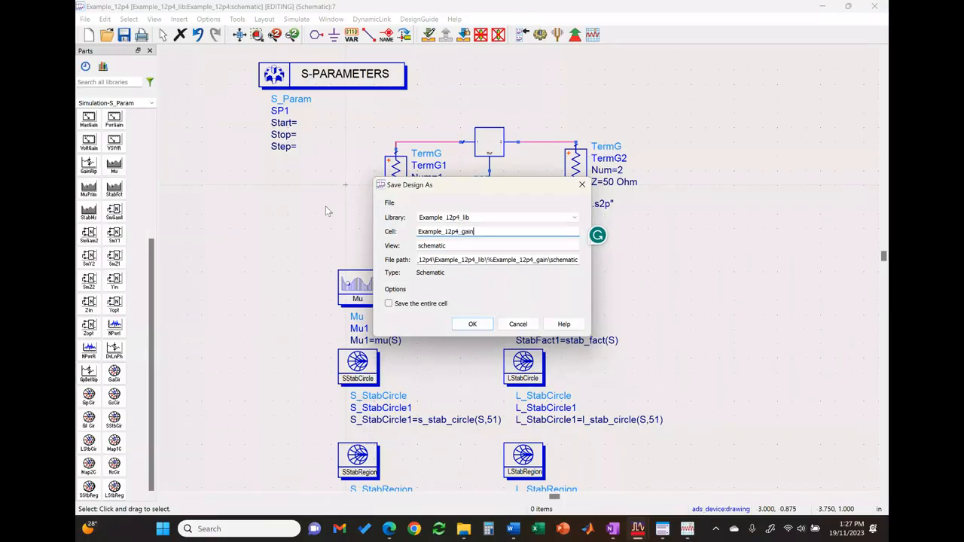
key(BackSpace)
key(BackSpace)
key(BackSpace)
key(BackSpace)
text(GainCircle)
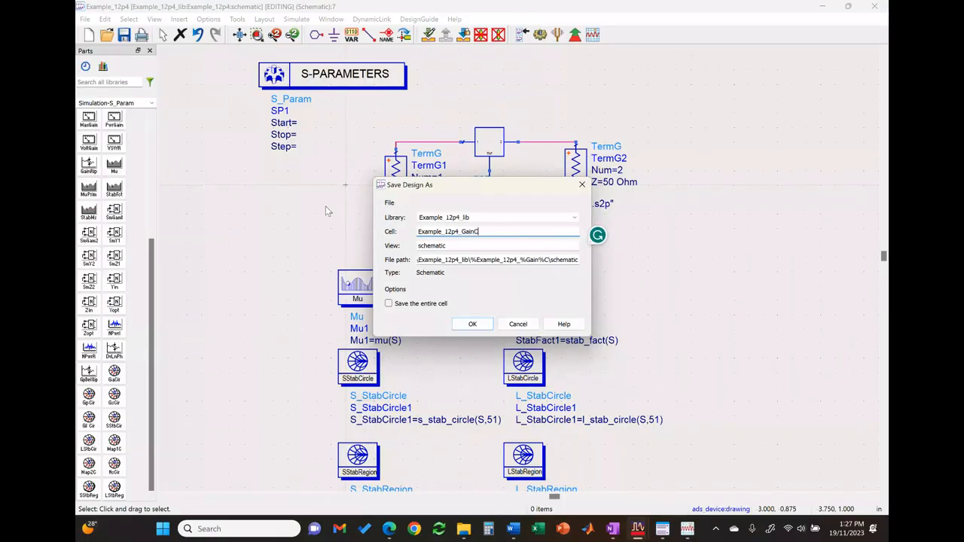
key(BackSpace)
key(BackSpace)
key(BackSpace)
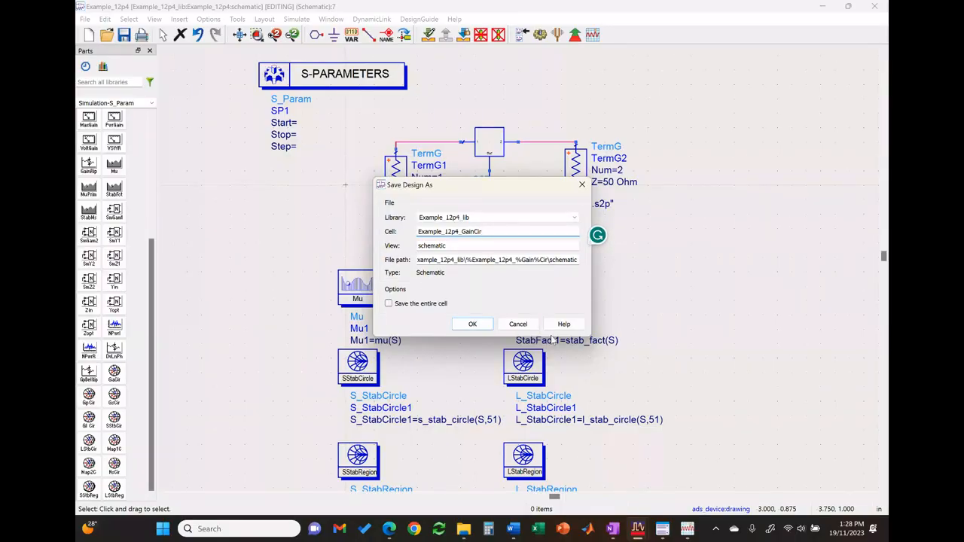
key(Return)
Step: Place a GsCircle component below the SStabRegion component in the schematic
scroll(499, 386, up, 4)
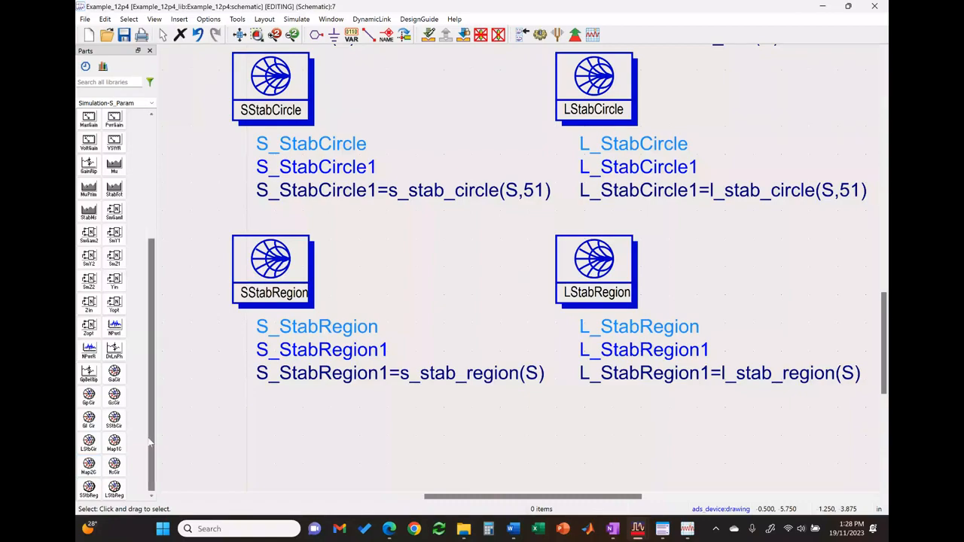
click(114, 398)
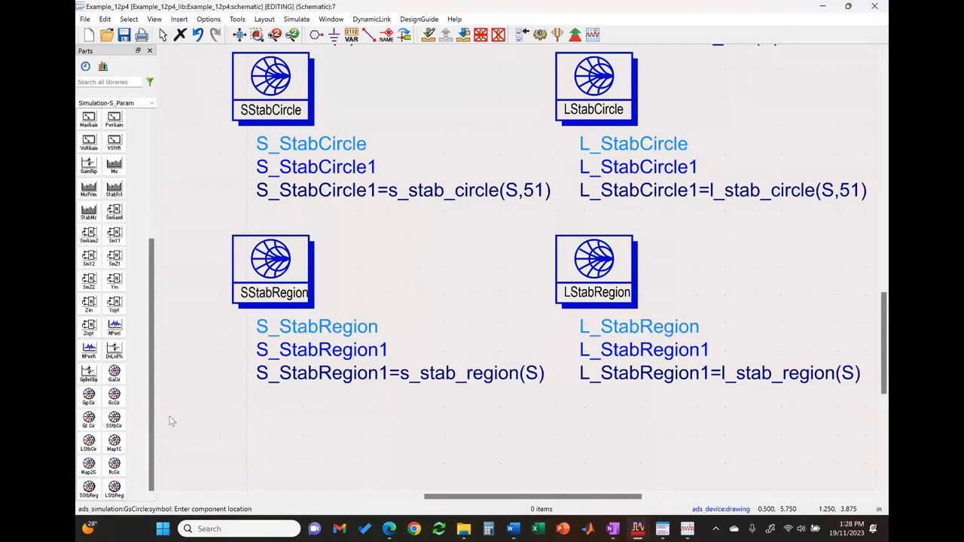
click(230, 483)
key(Escape)
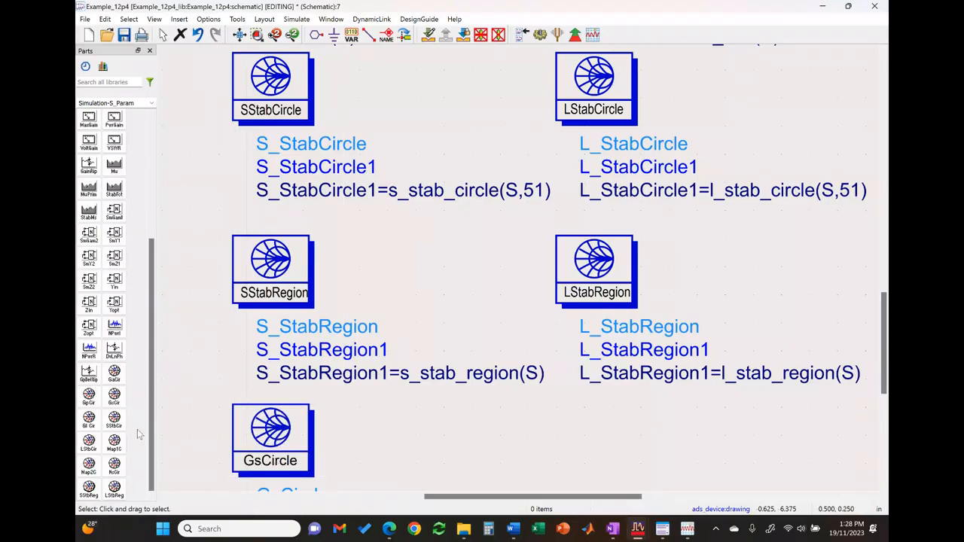
Step: Place a GlCircle component beside the GsCircle component, below LStabRegion
click(89, 419)
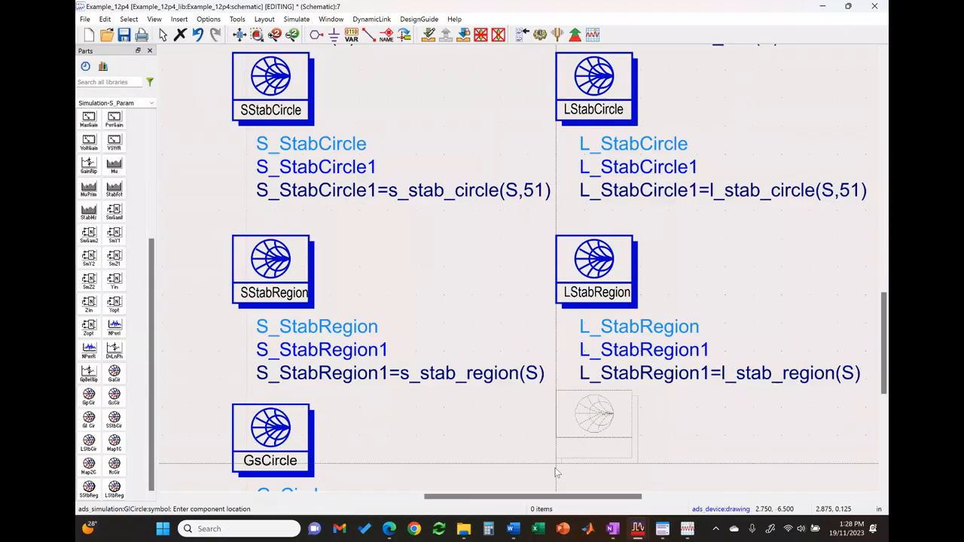
click(554, 480)
key(Escape)
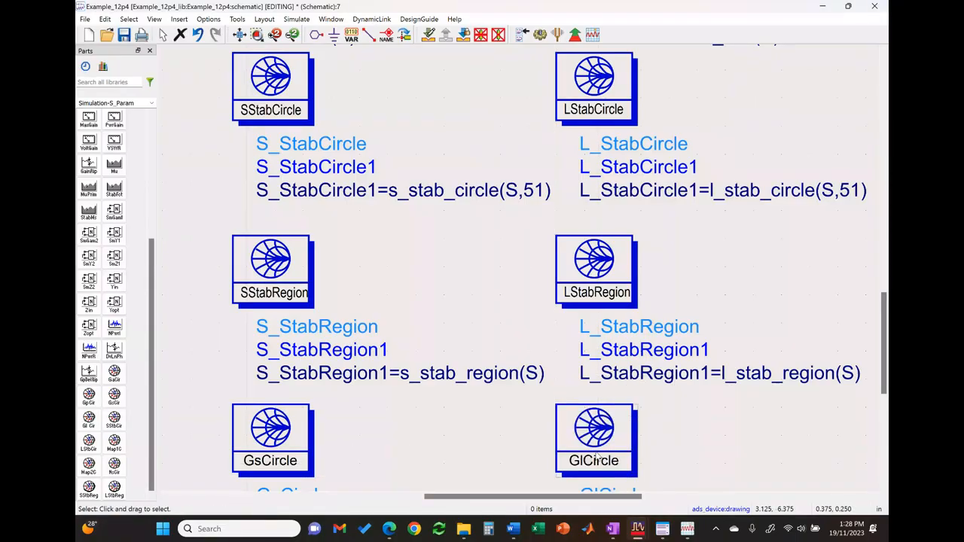
scroll(598, 451, down, 1)
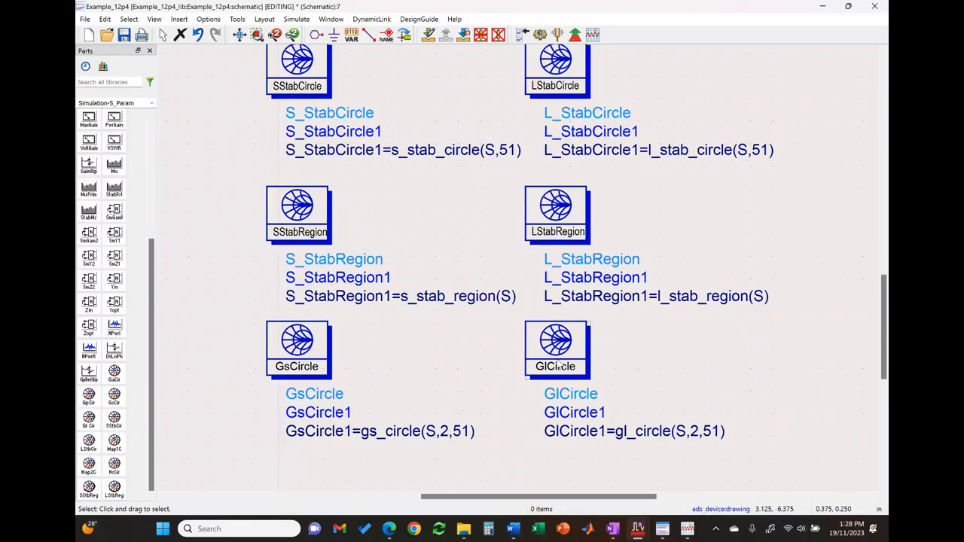
Step: Switch to the OneNote notes to review the source and load gain calculations, and return to the ADS schematic
click(613, 529)
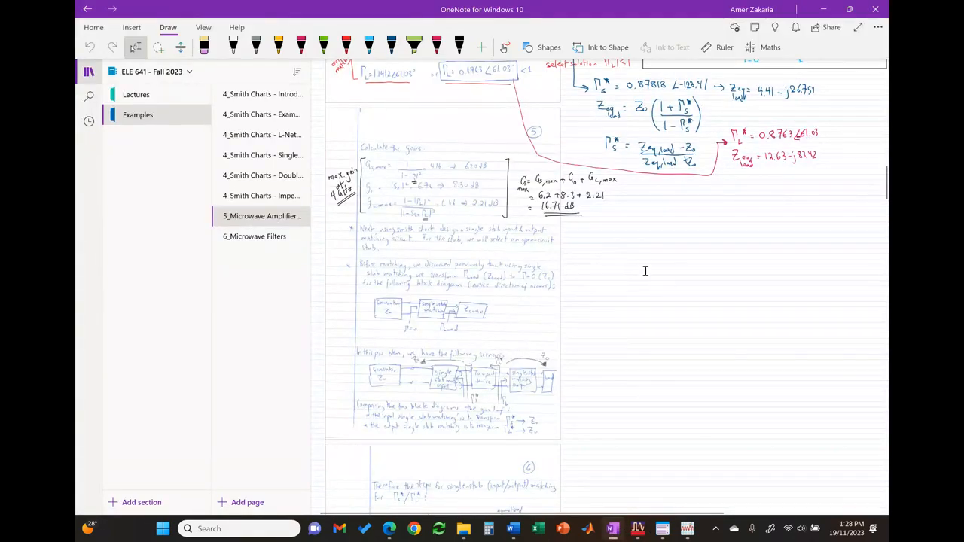
scroll(645, 271, down, 10)
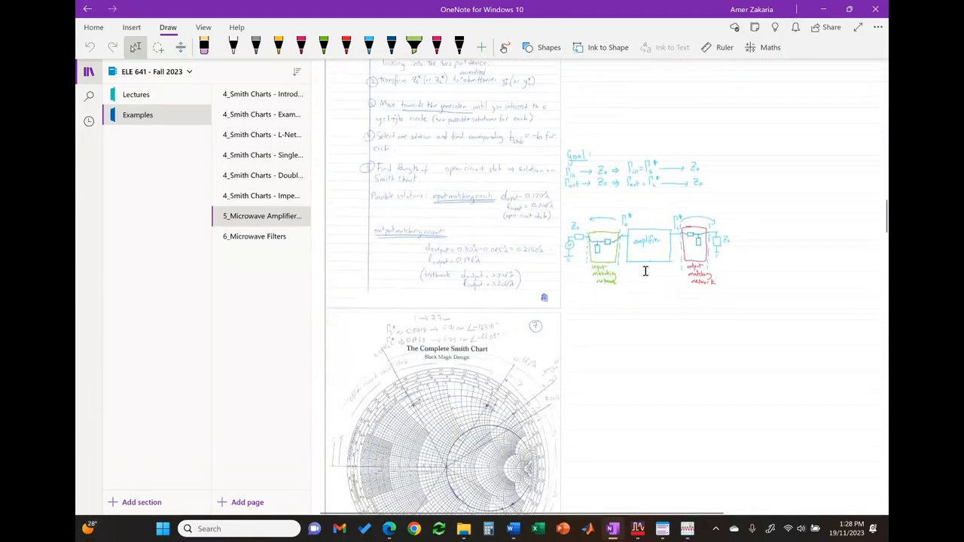
scroll(645, 272, down, 15)
scroll(645, 271, up, 4)
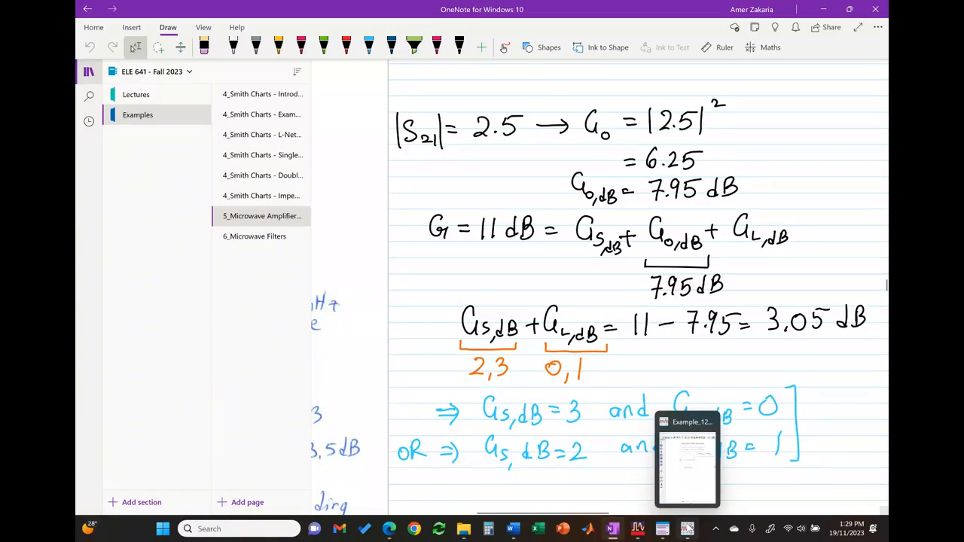
click(687, 529)
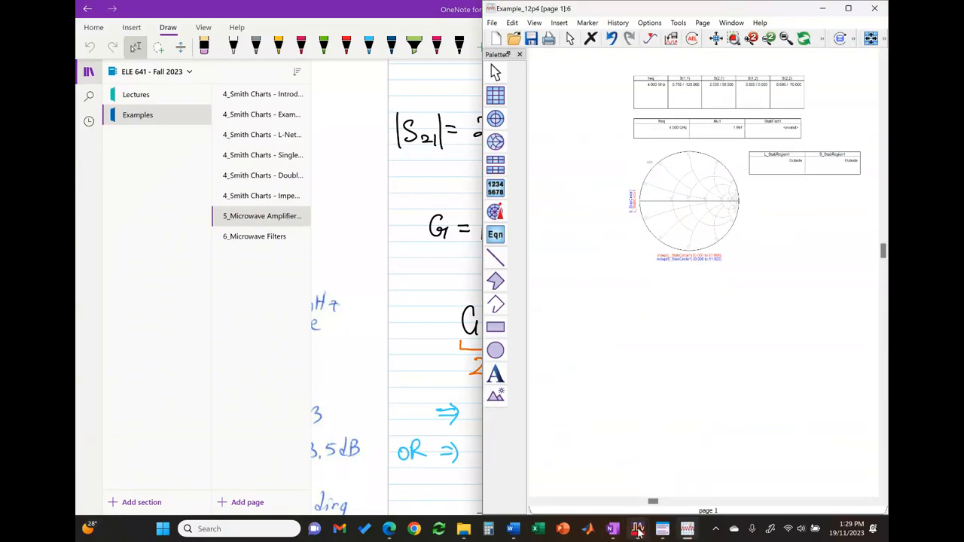
mouse_move(638, 531)
click(689, 467)
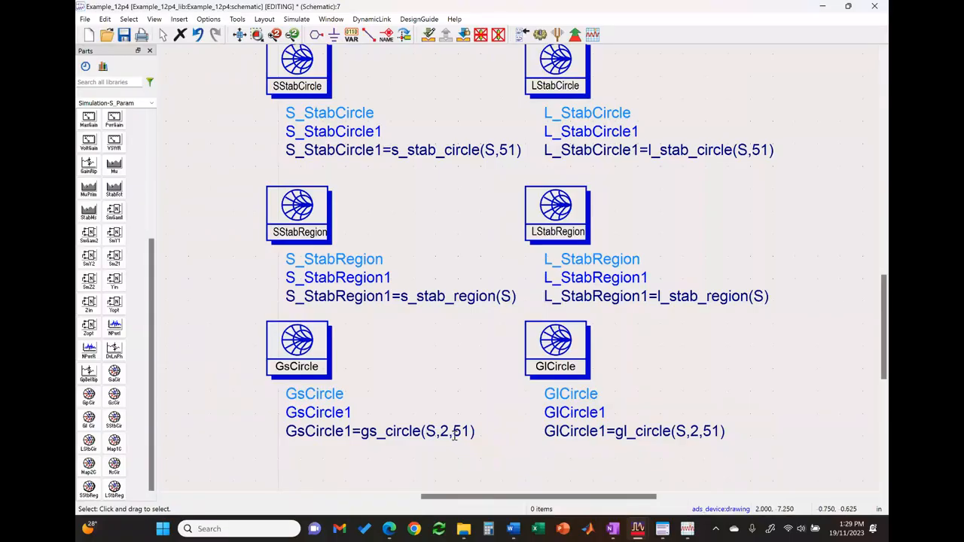
Step: Set the GsCircle1 function to gs_circle(S,{2,3},51), checking the source gains against the OneNote notes
double_click(316, 366)
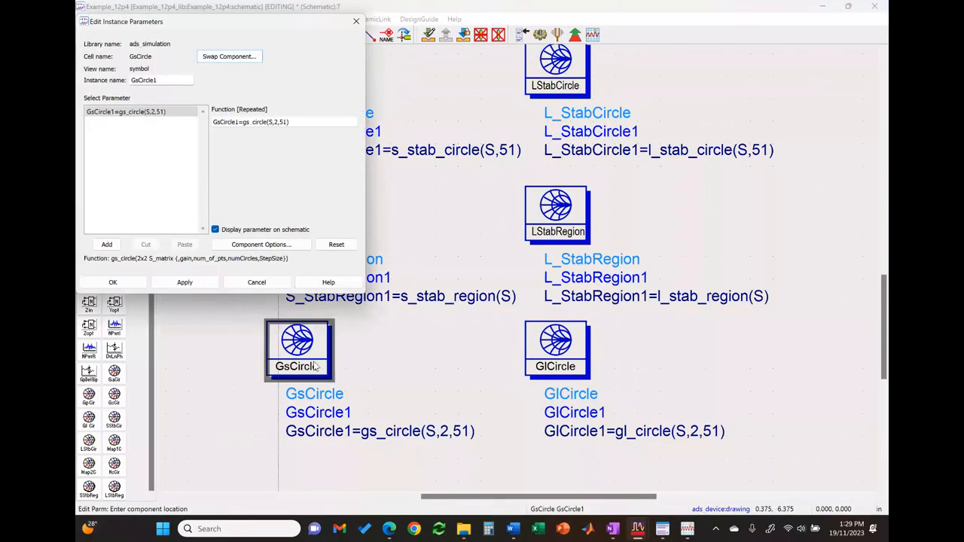
click(287, 121)
key(Left)
key(Left)
key(Left)
key(Left)
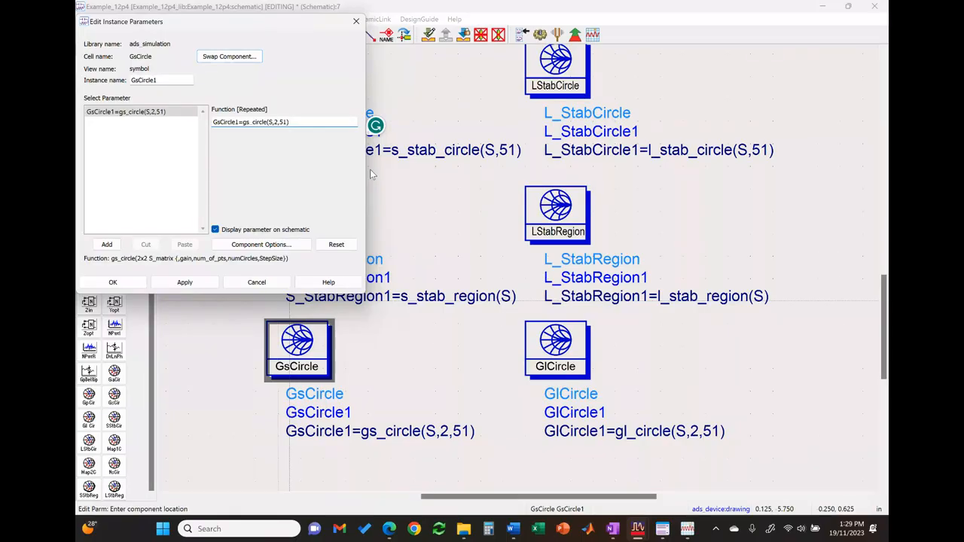
click(611, 529)
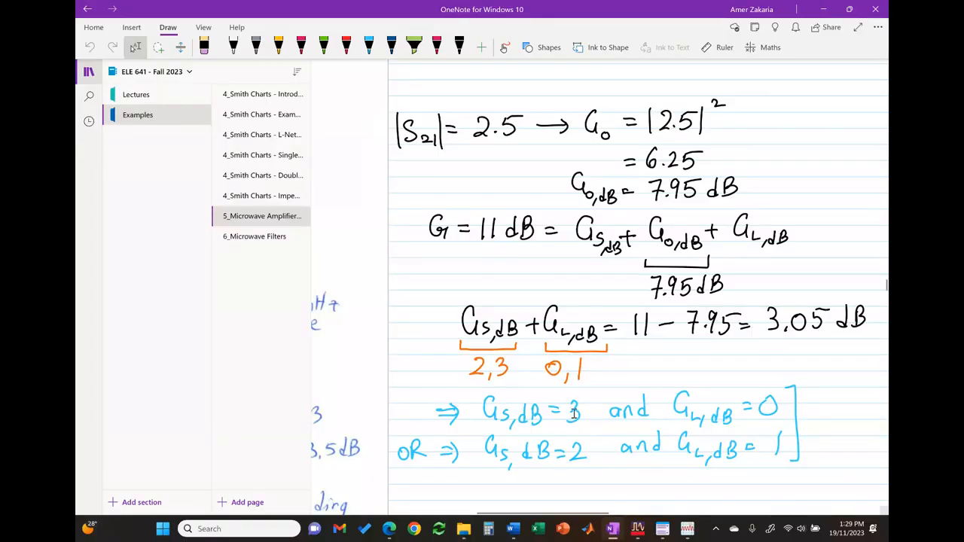
click(688, 529)
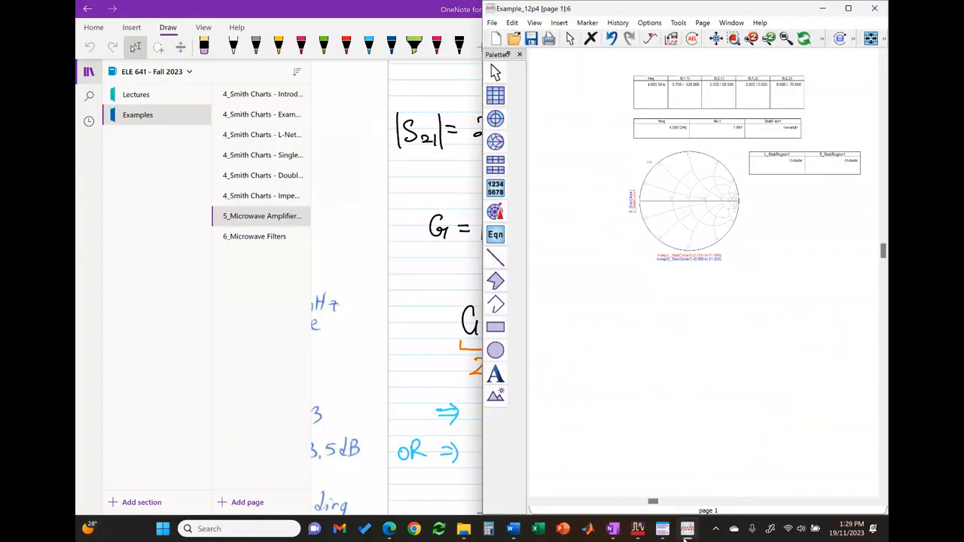
mouse_move(638, 530)
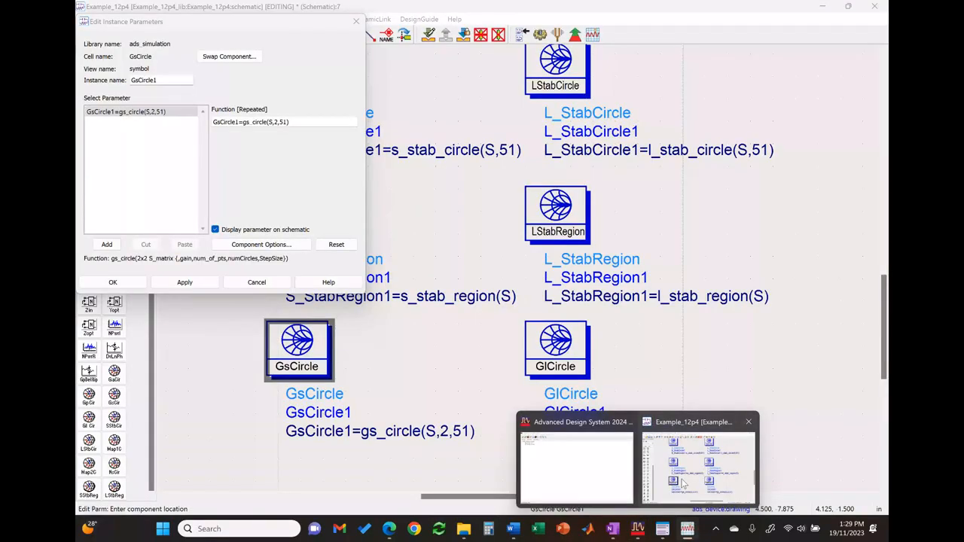
click(684, 484)
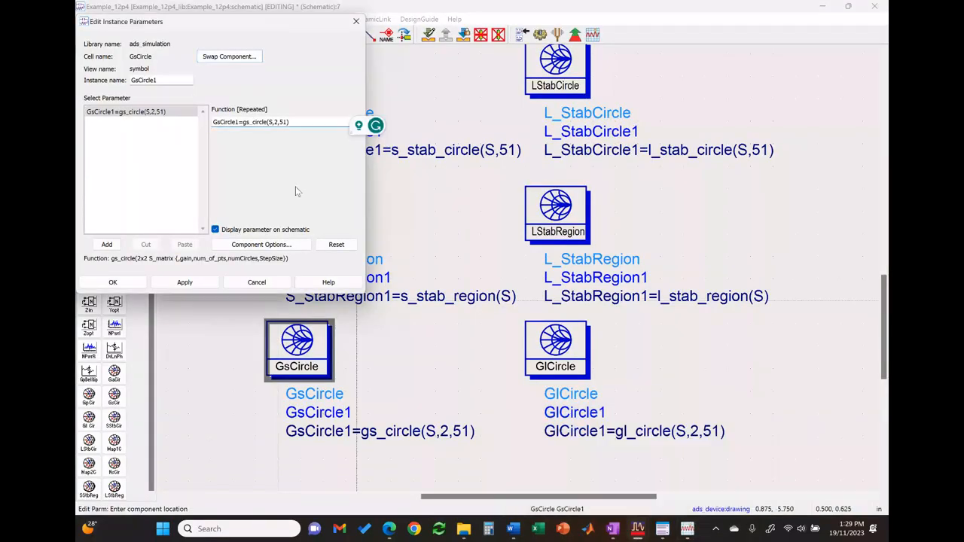
key(BackSpace)
text(())
key(Left)
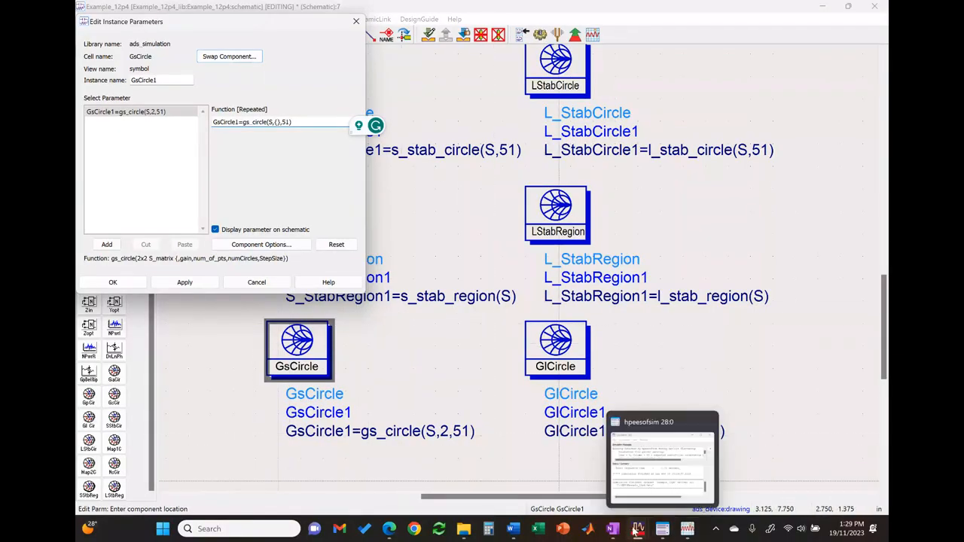
mouse_move(611, 531)
mouse_move(612, 475)
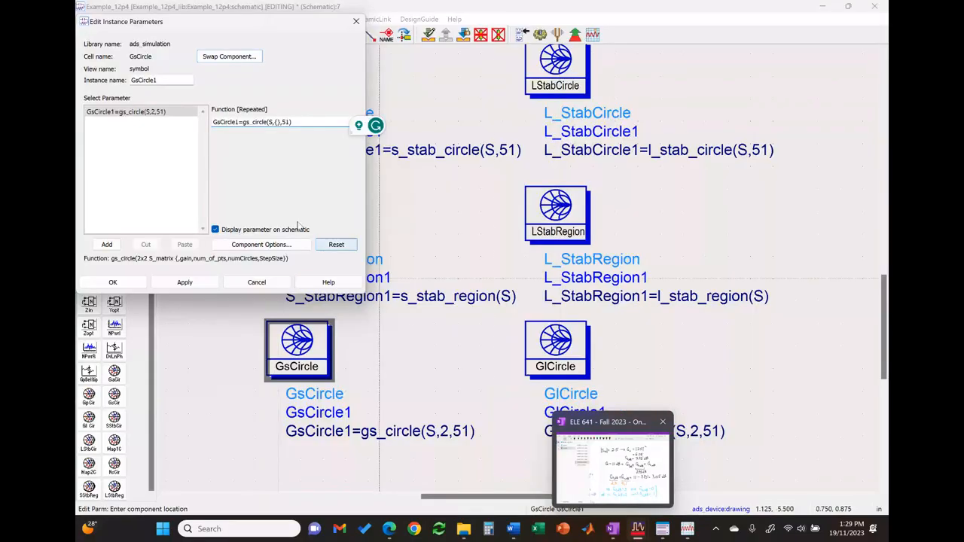
text(2,3)
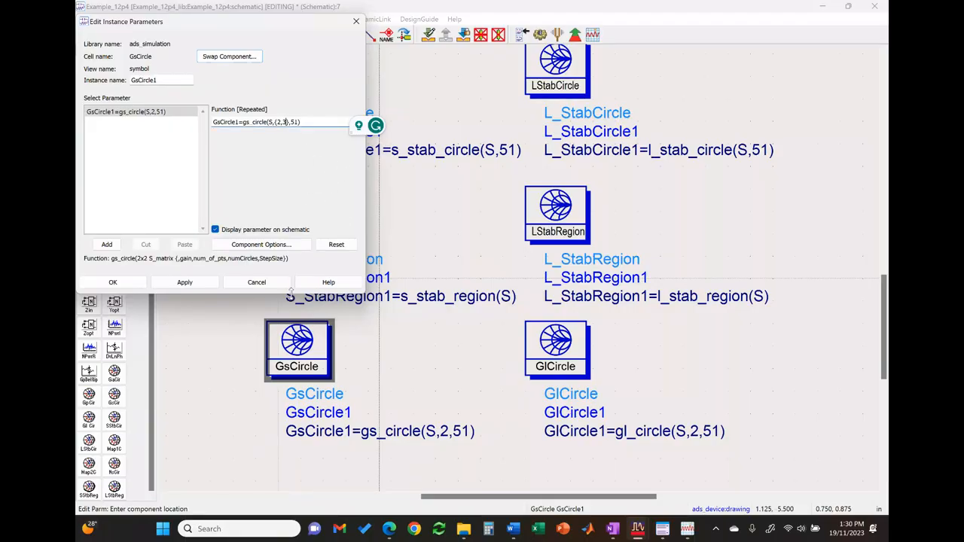
click(202, 285)
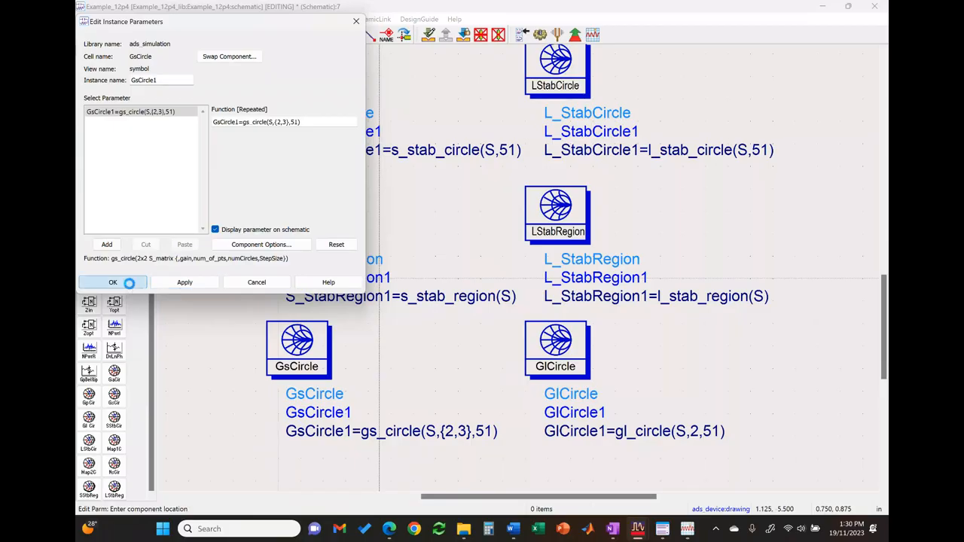
click(113, 283)
Step: Set the GlCircle1 function to gl_circle(S,{1,0},51)
double_click(566, 352)
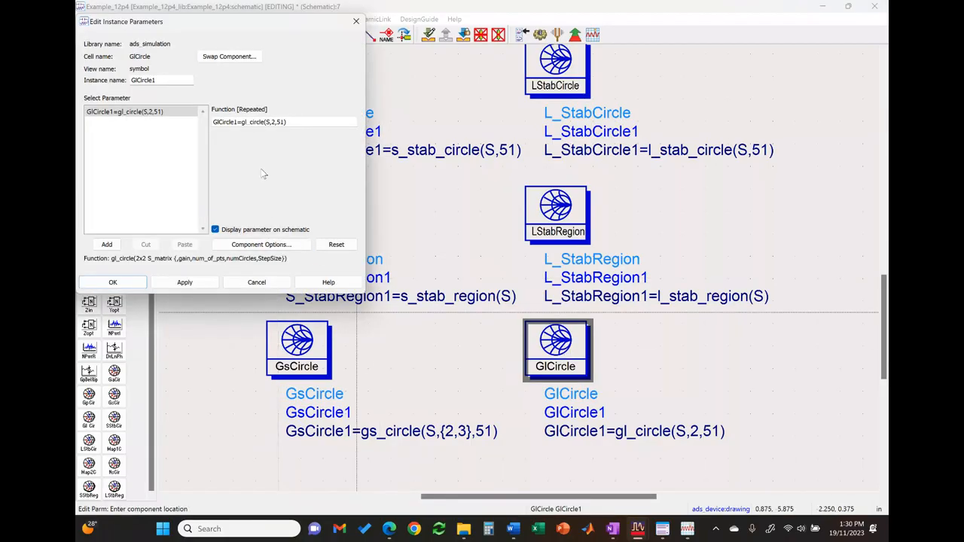
click(278, 122)
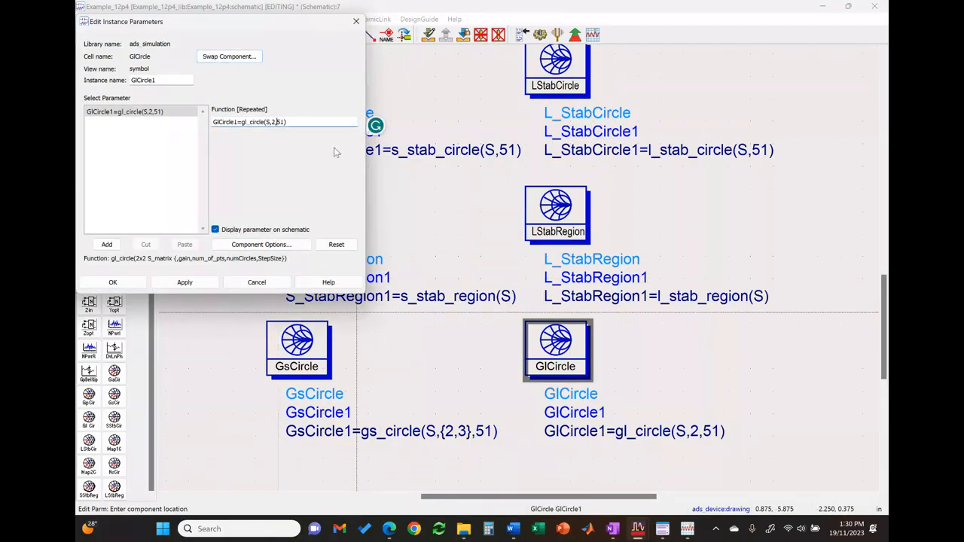
key(BackSpace)
text({})
key(Left)
text(1,0)
click(187, 282)
click(113, 283)
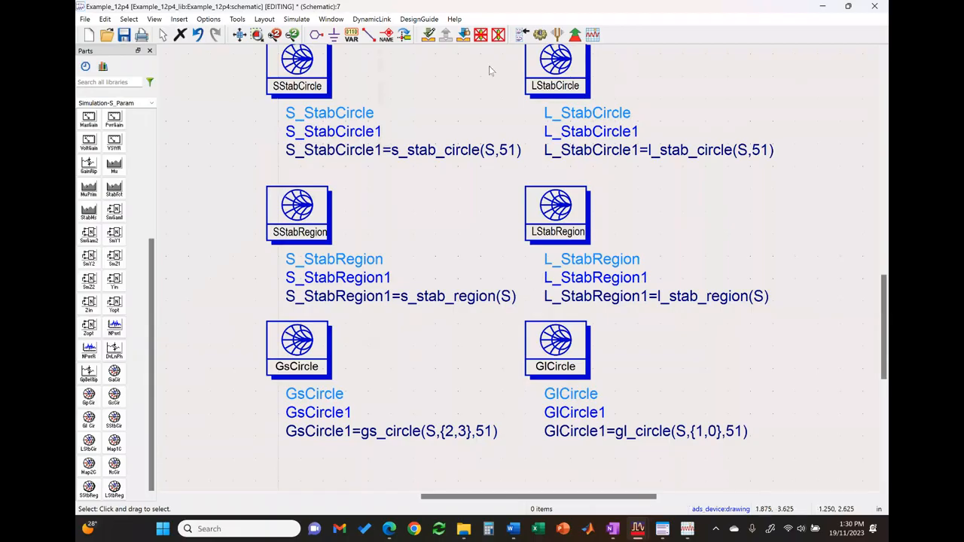
Step: Simulate the schematic and add a Smith chart below the stability circle chart with GlCircle1 and GsCircle1 as traces
click(540, 35)
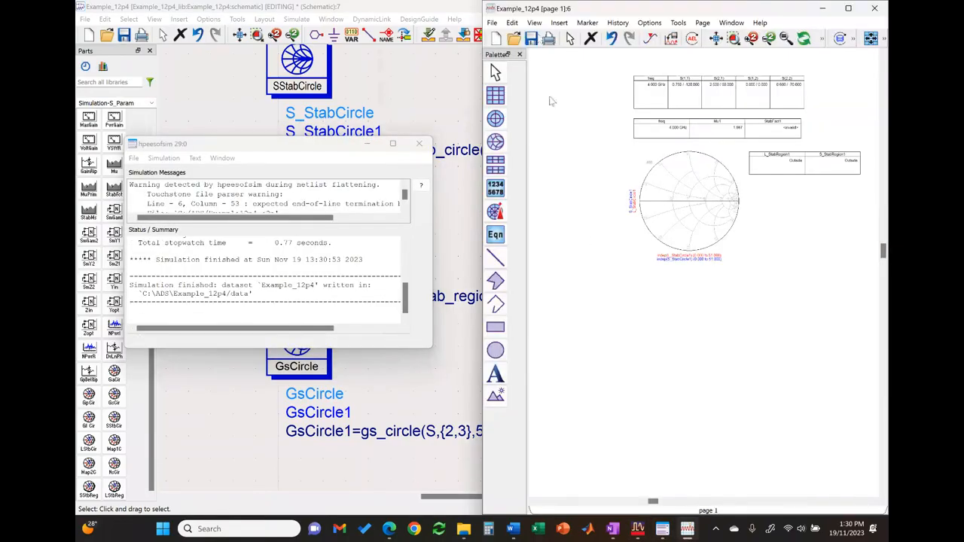
click(496, 141)
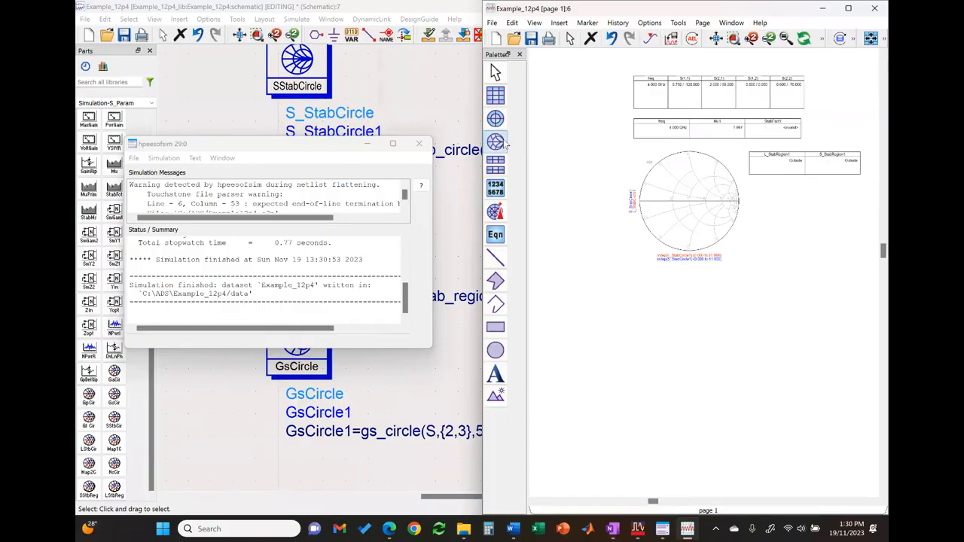
click(638, 291)
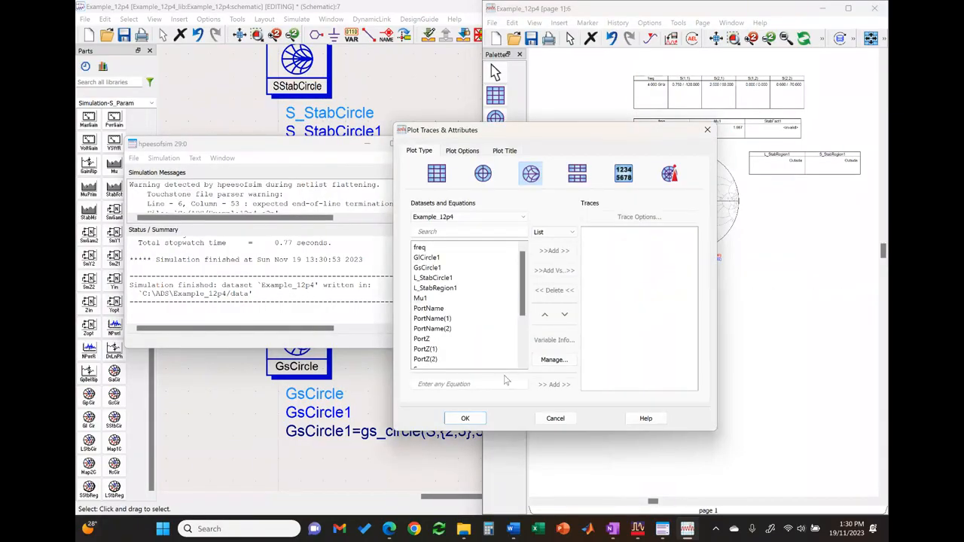
scroll(498, 335, down, 2)
scroll(498, 335, up, 2)
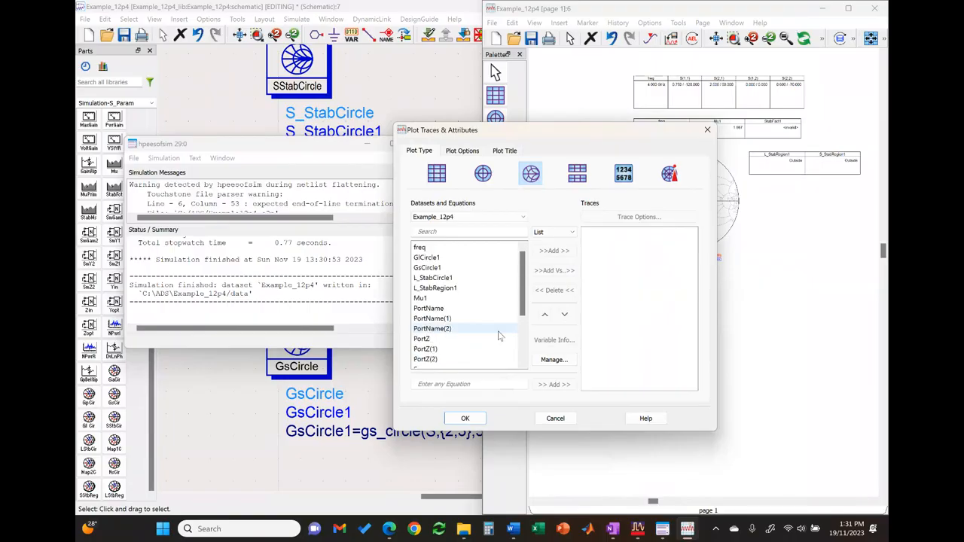
click(467, 257)
shift+click(473, 267)
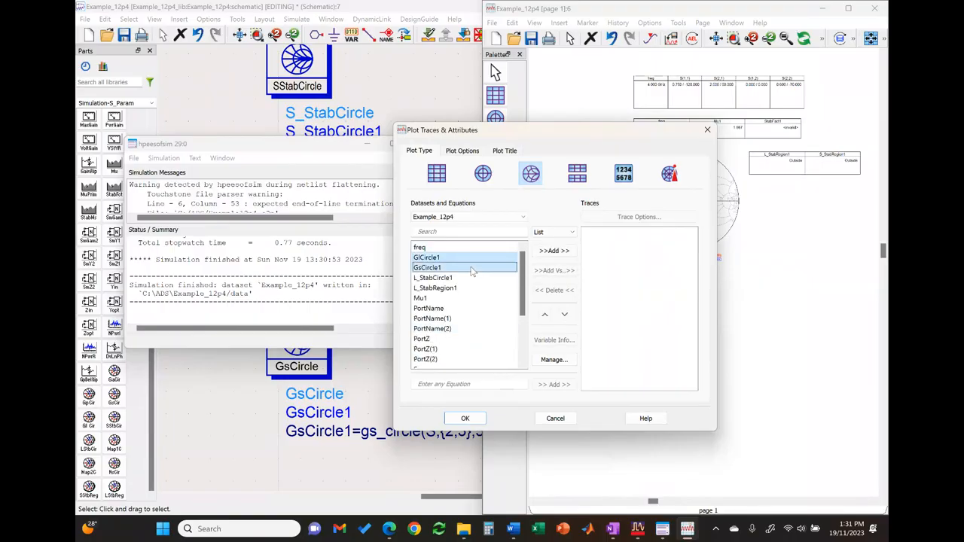
scroll(486, 319, down, 3)
scroll(486, 319, up, 3)
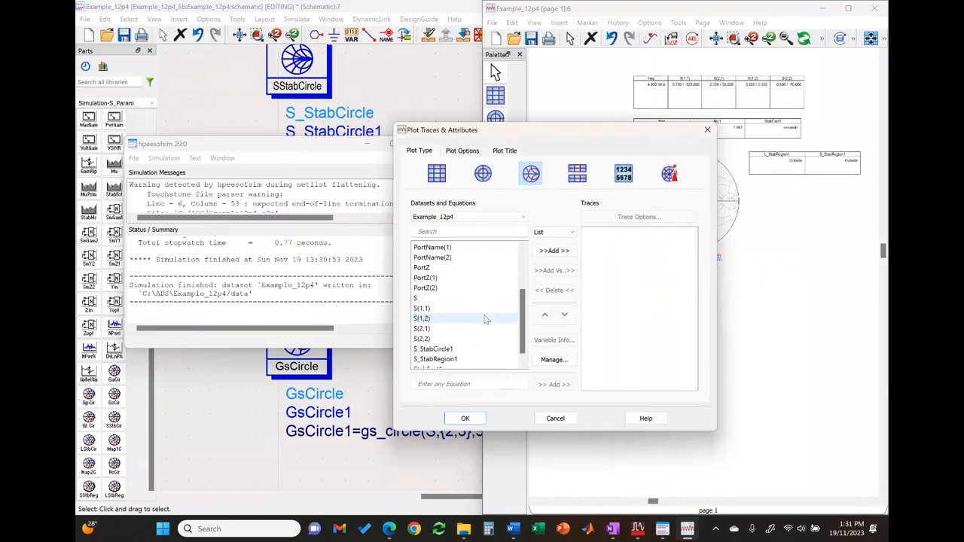
click(558, 251)
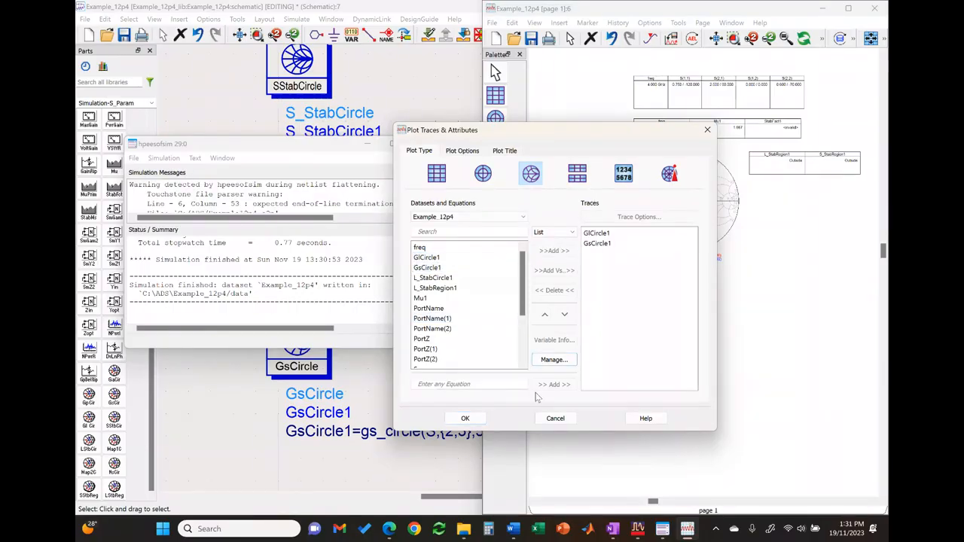
Step: Turn off auto scaling for the new Smith chart, keep its maximum at 1.000, and accept the plot settings
click(438, 279)
drag(483, 276, 451, 282)
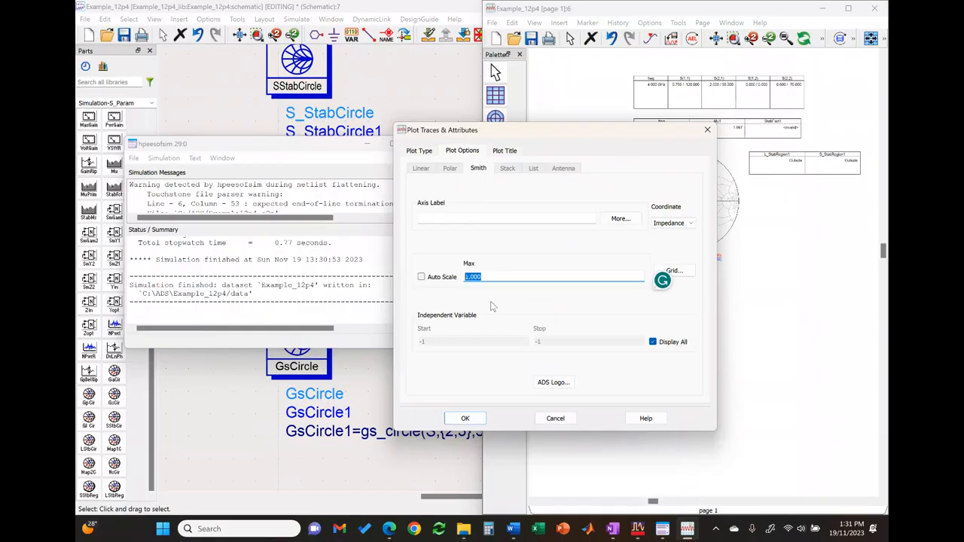
click(465, 418)
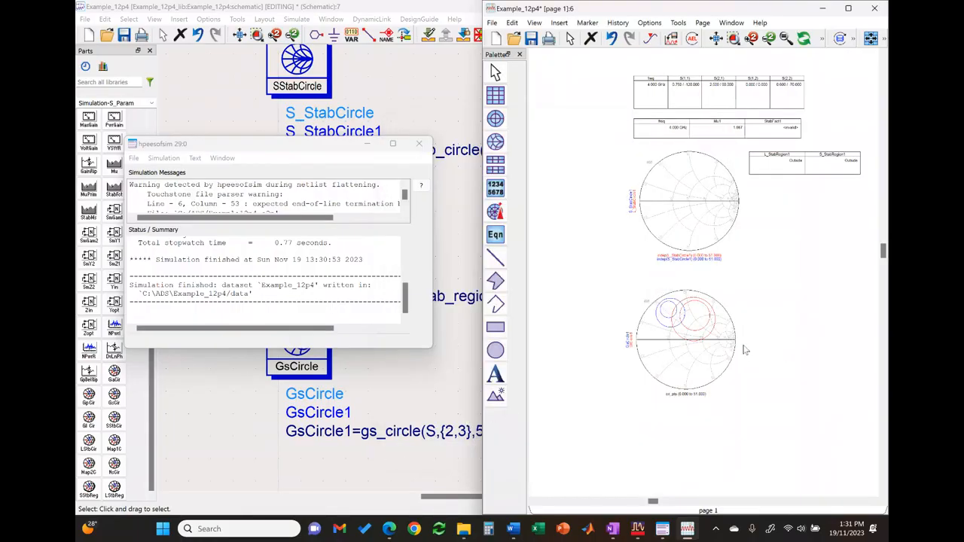
Step: Examine the source and load gain circles on the new Smith chart and compare them with the gain combinations in the OneNote notes
scroll(735, 342, up, 2)
scroll(705, 278, down, 1)
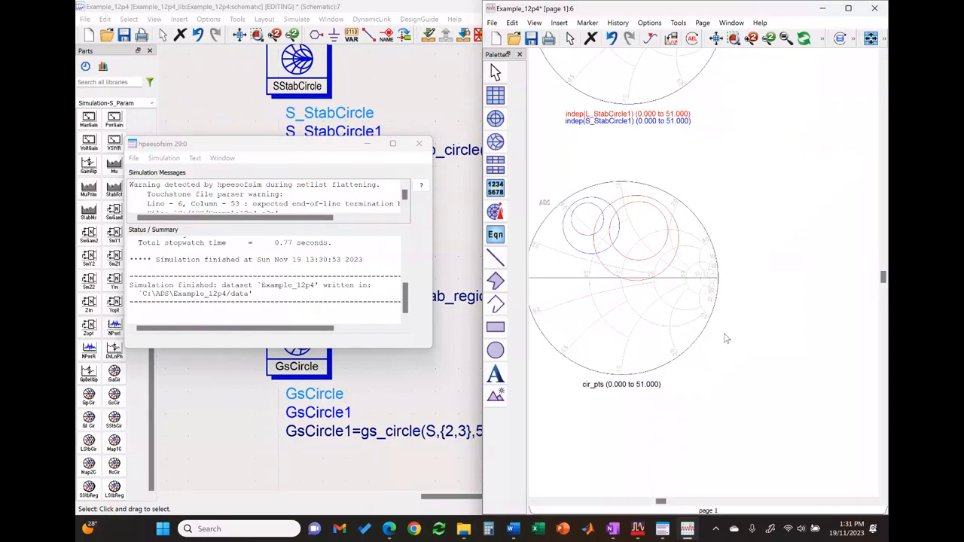
click(595, 237)
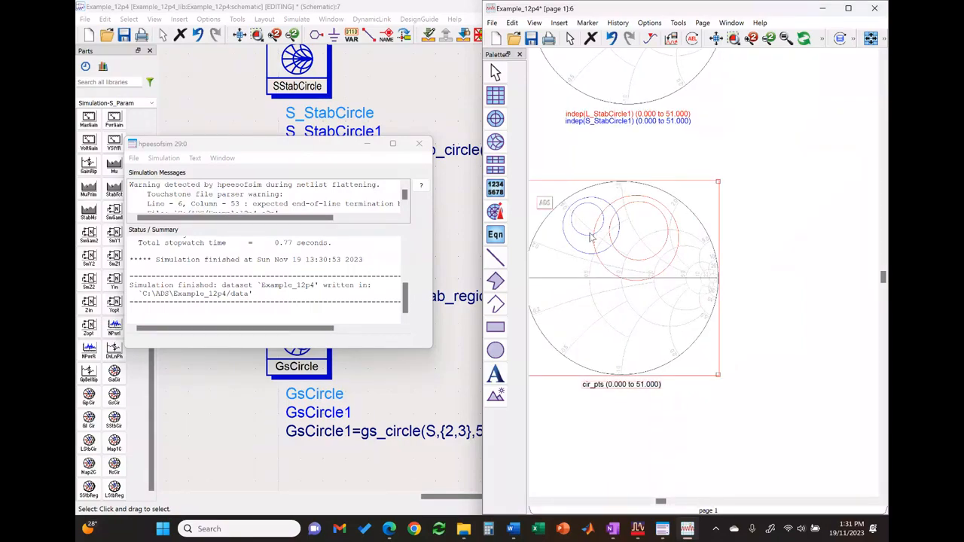
click(589, 241)
click(743, 294)
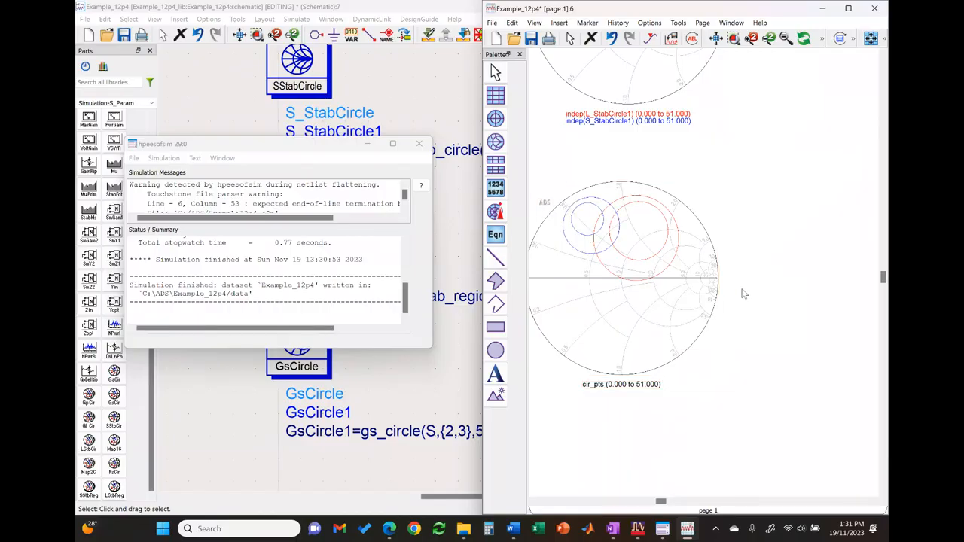
drag(786, 424, 580, 160)
click(761, 428)
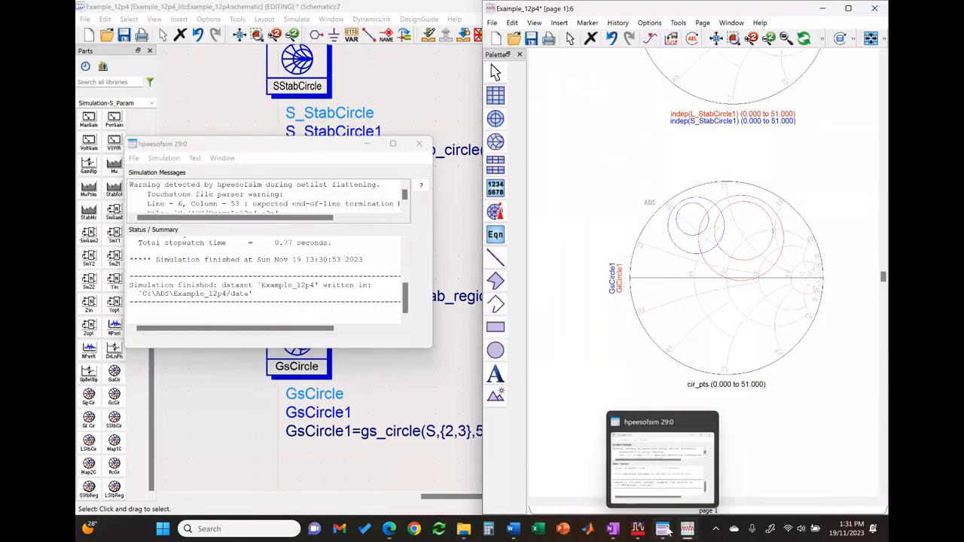
click(612, 529)
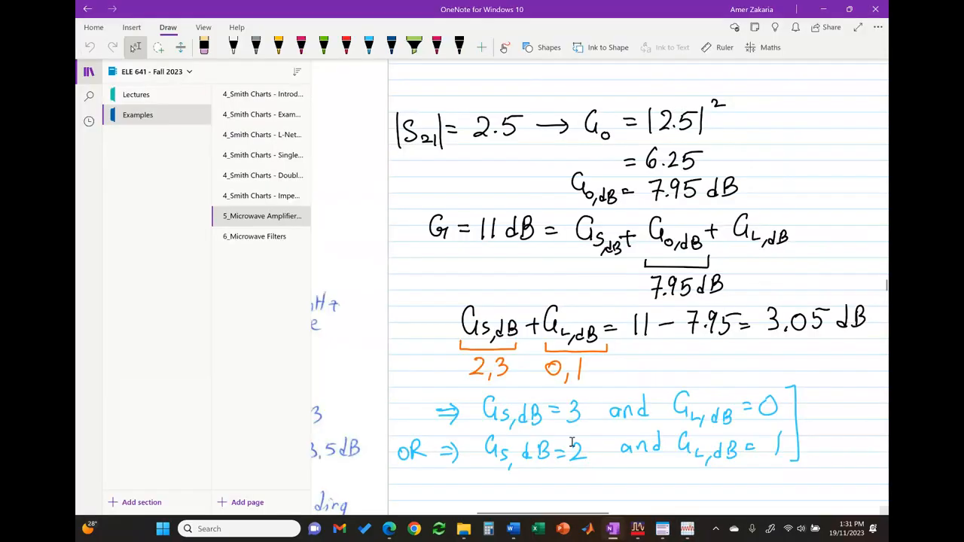
Step: Place the OneNote notes beside the data display and find the handwritten Smith chart with the chosen source and load gain circles
key(super+Left)
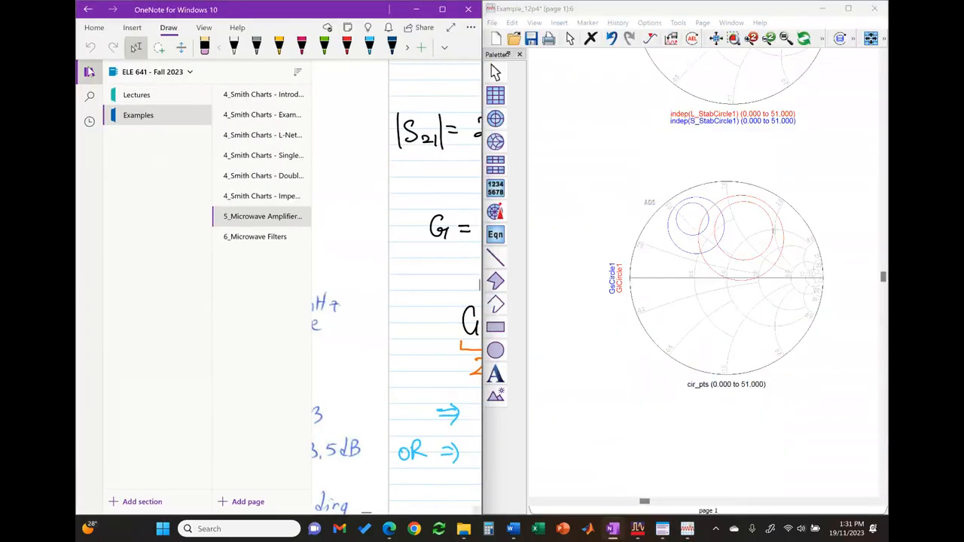
click(89, 71)
scroll(223, 364, down, 3)
scroll(222, 365, down, 8)
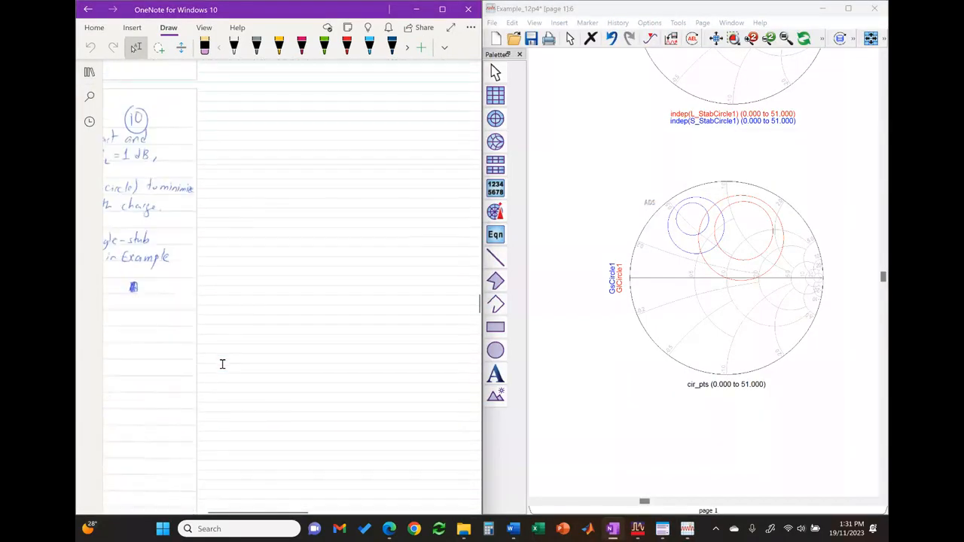
scroll(222, 364, left, 3)
scroll(222, 364, up, 3)
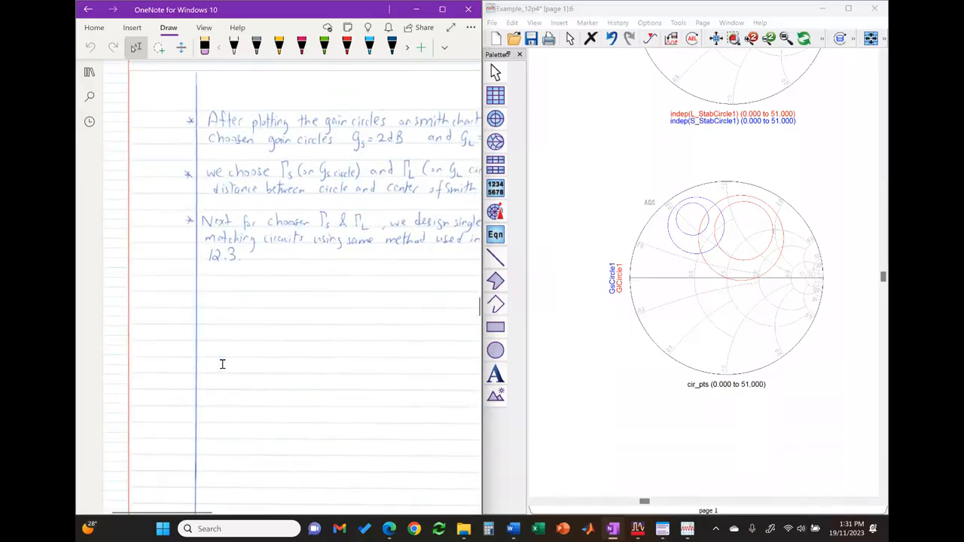
scroll(222, 364, up, 3)
scroll(222, 364, down, 20)
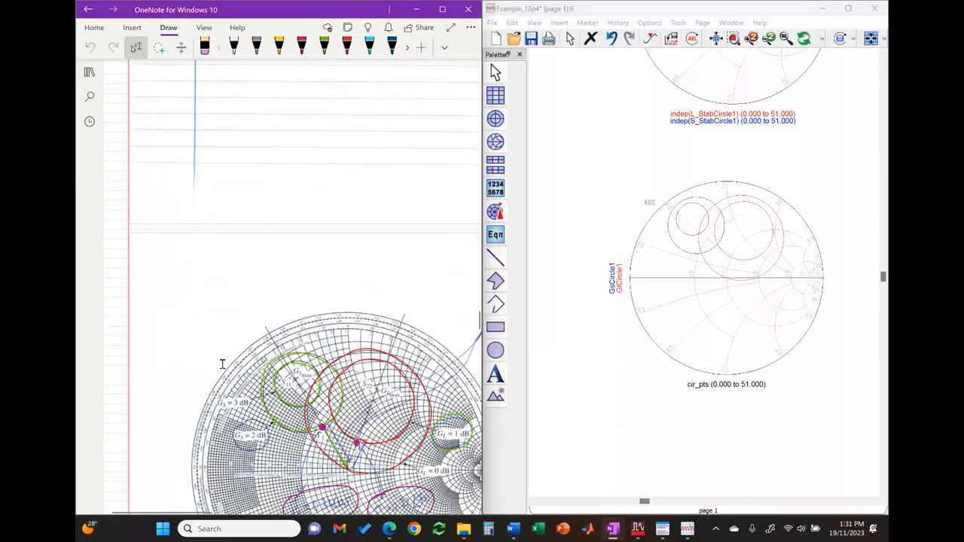
scroll(222, 365, up, 5)
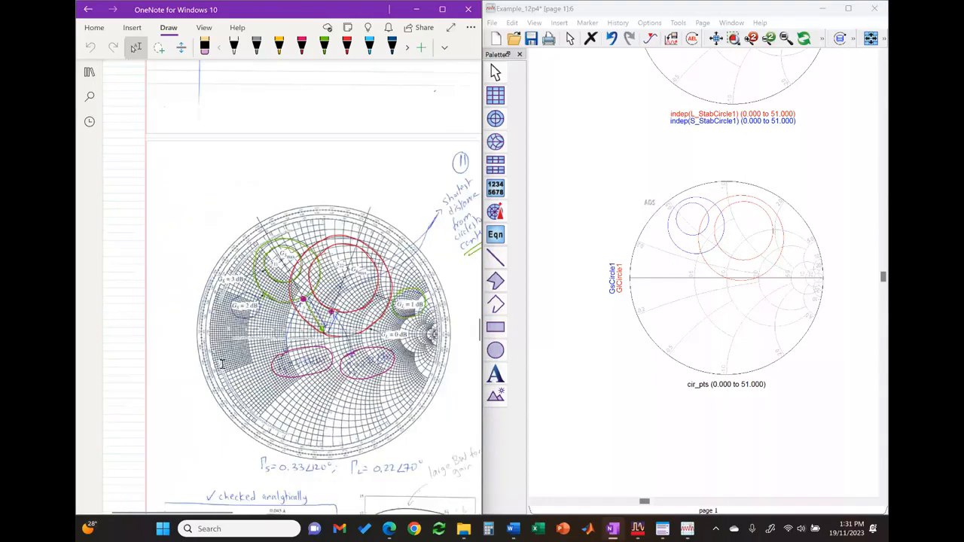
scroll(265, 265, up, 2)
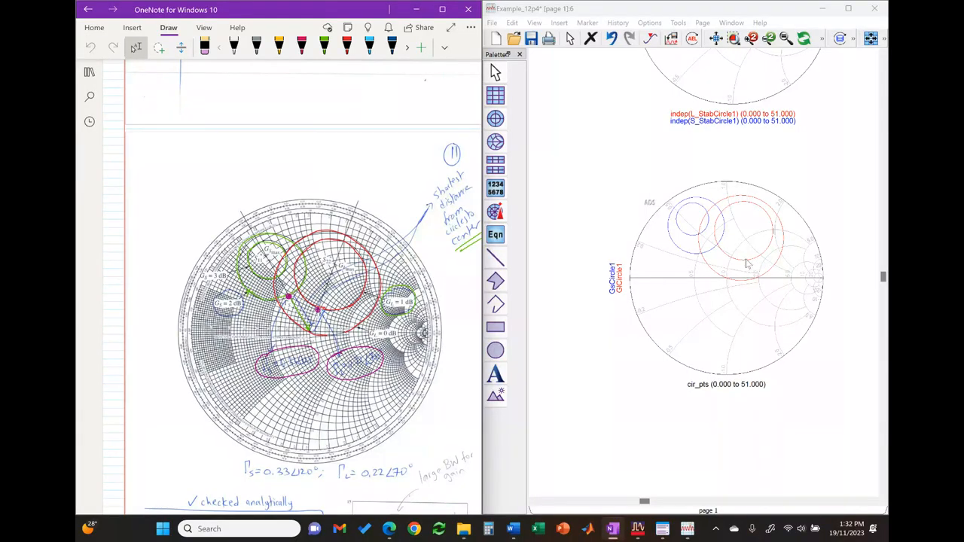
Step: Insert a marker on the 2 dB source gain circle of the lower Smith chart
click(588, 23)
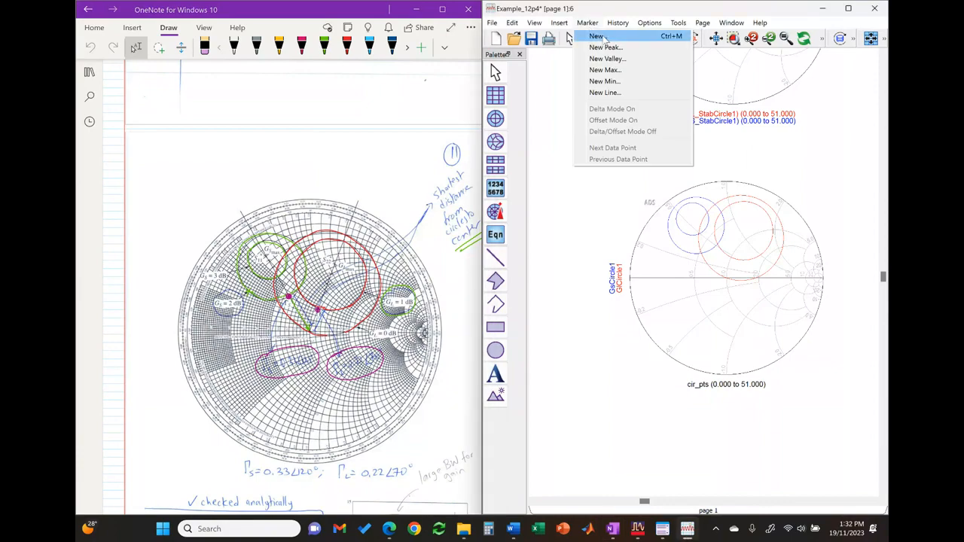
click(606, 38)
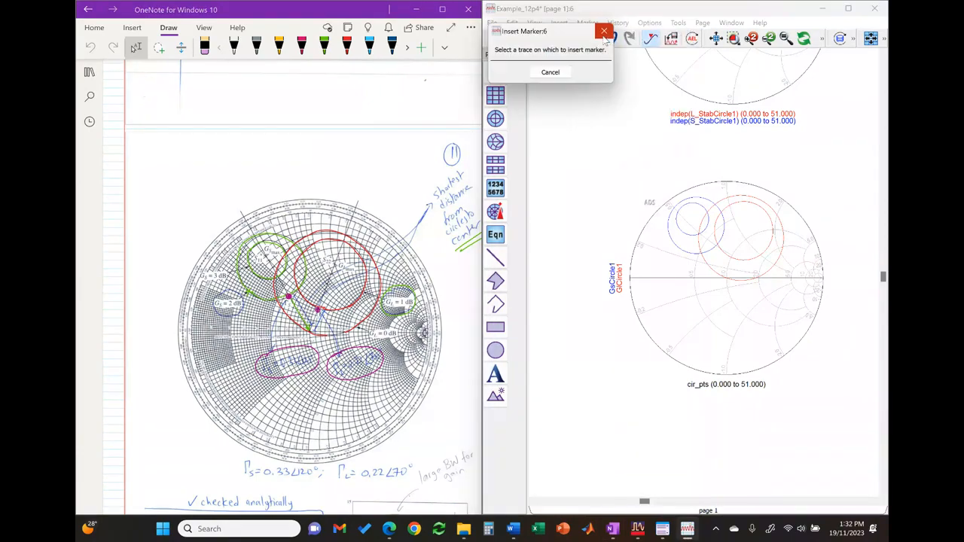
click(710, 251)
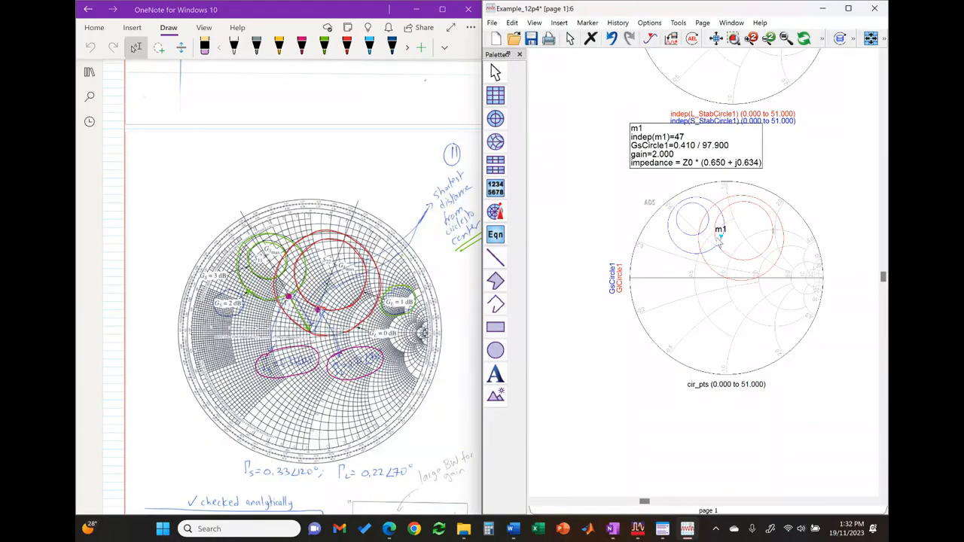
Step: Move marker m1 along the 2 dB source gain circle to point 42, at the shortest distance from the chart center
key(Left)
key(Left)
key(Left)
key(Left)
key(Left)
key(Left)
key(Left)
key(Right)
key(Right)
key(Right)
key(Right)
key(Left)
key(Left)
key(Left)
key(Right)
key(Right)
key(Right)
key(Right)
key(Left)
key(Left)
key(Left)
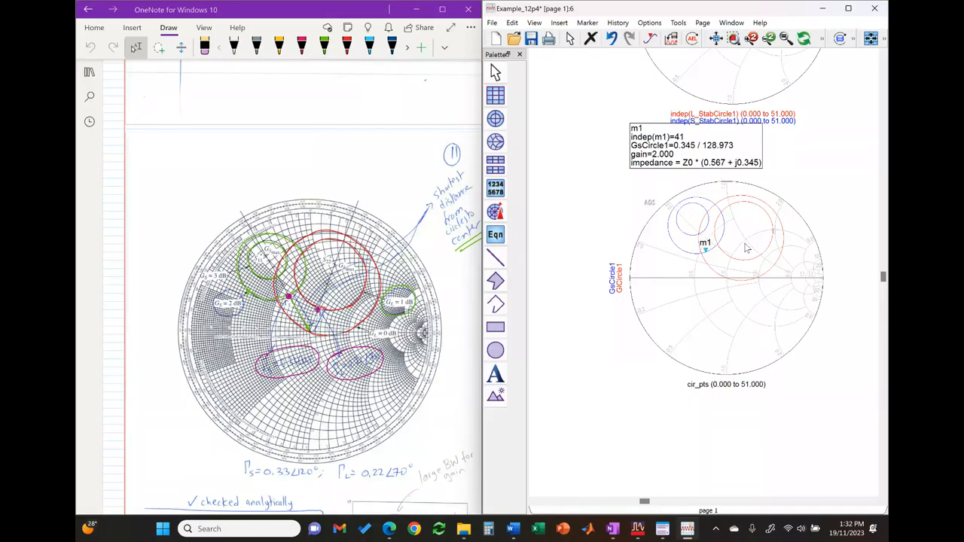
key(Right)
key(Right)
key(Left)
key(Left)
key(Left)
key(Right)
key(Left)
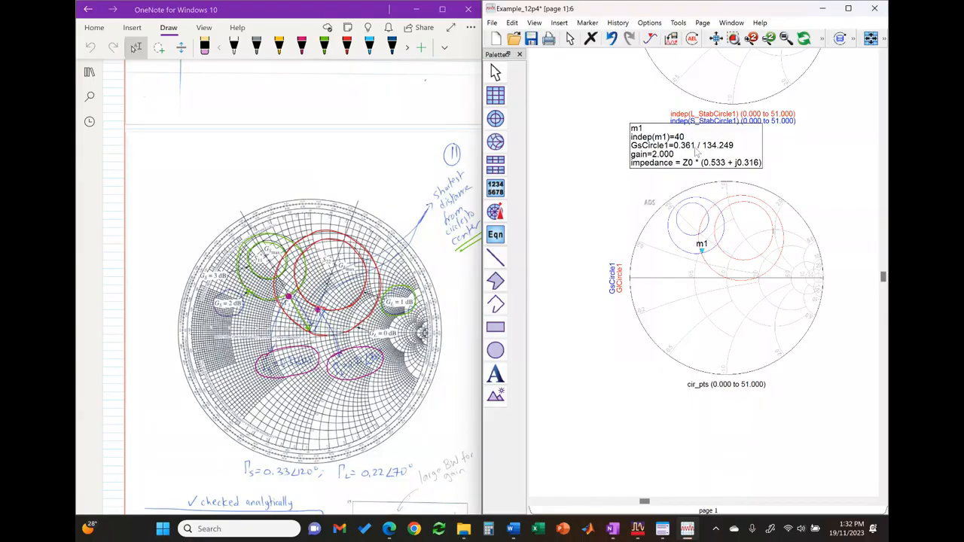
key(Right)
key(Right)
key(Right)
key(Right)
key(Left)
key(Left)
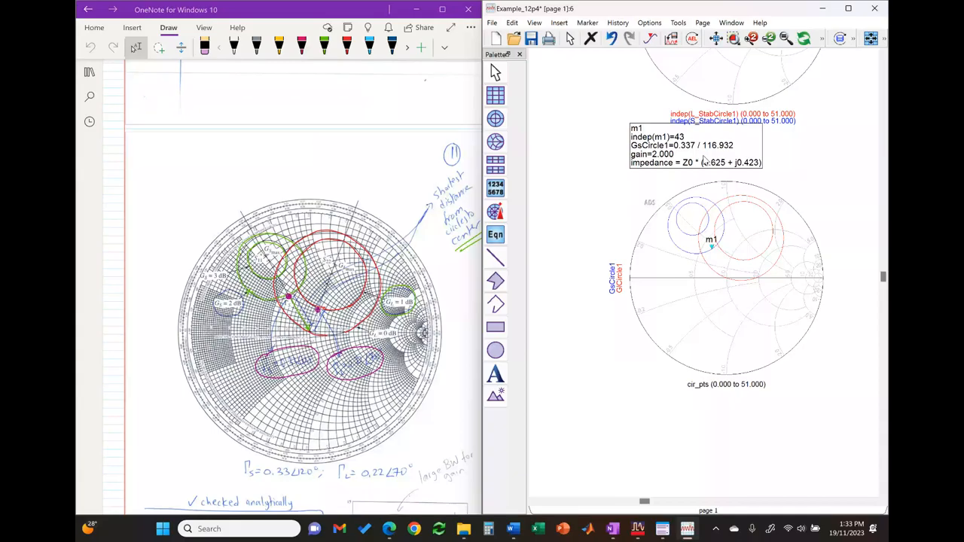
key(Right)
key(Left)
key(Right)
key(Left)
key(Right)
key(Left)
key(Right)
key(Left)
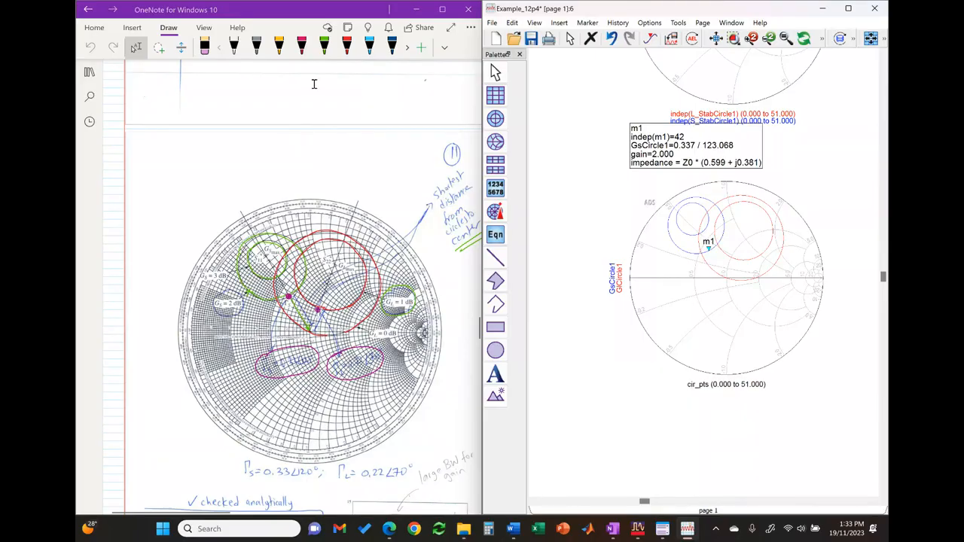
click(346, 47)
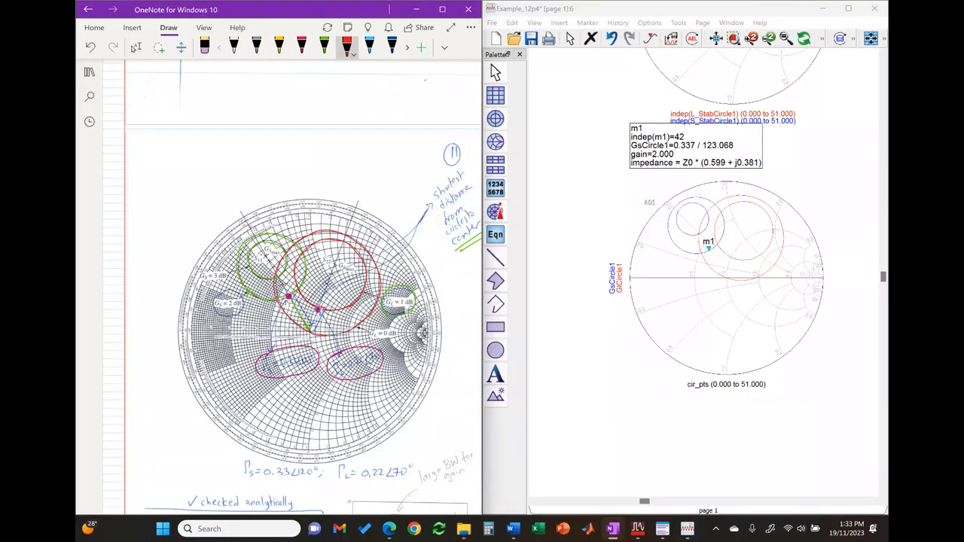
click(136, 48)
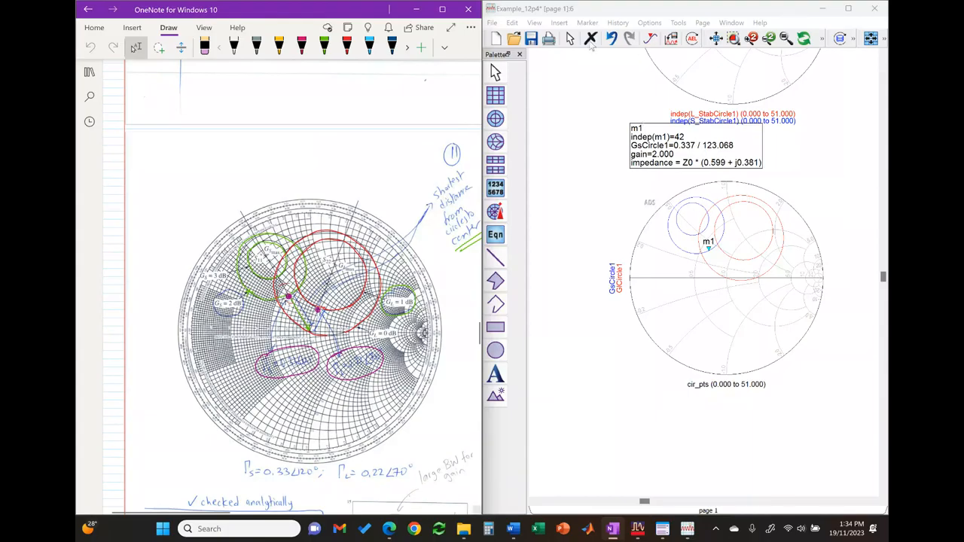
Step: Add a second marker on the 1 dB load gain circle and place its readout below the Smith chart
click(558, 25)
mouse_move(588, 23)
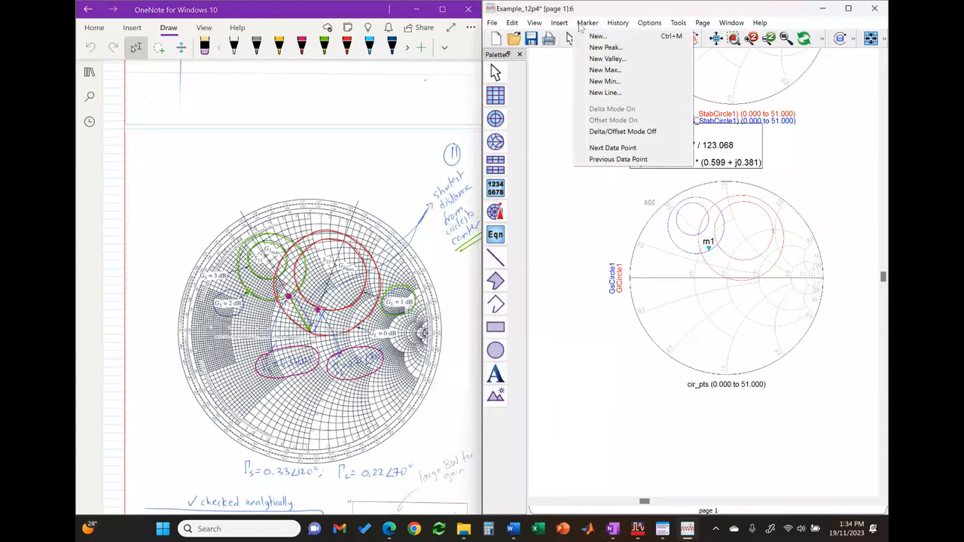
click(596, 36)
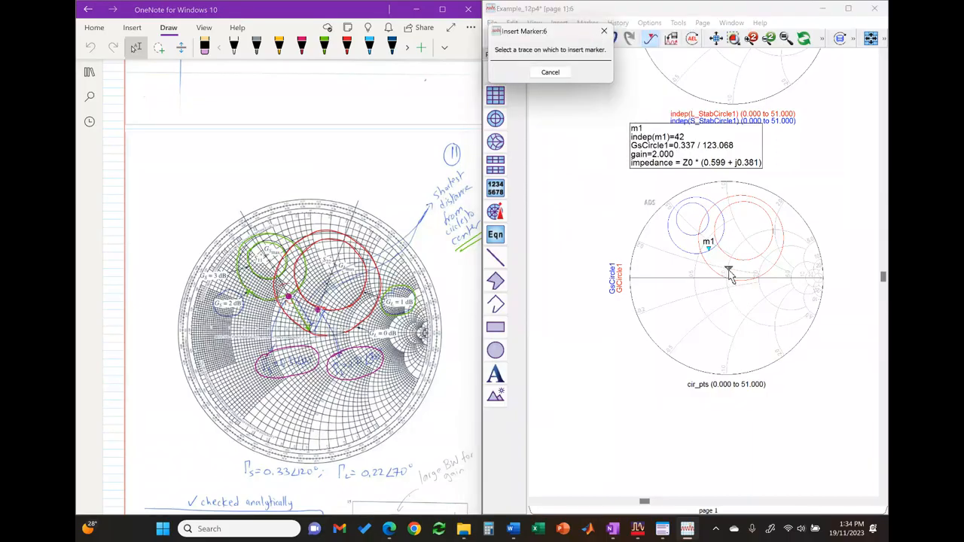
click(731, 283)
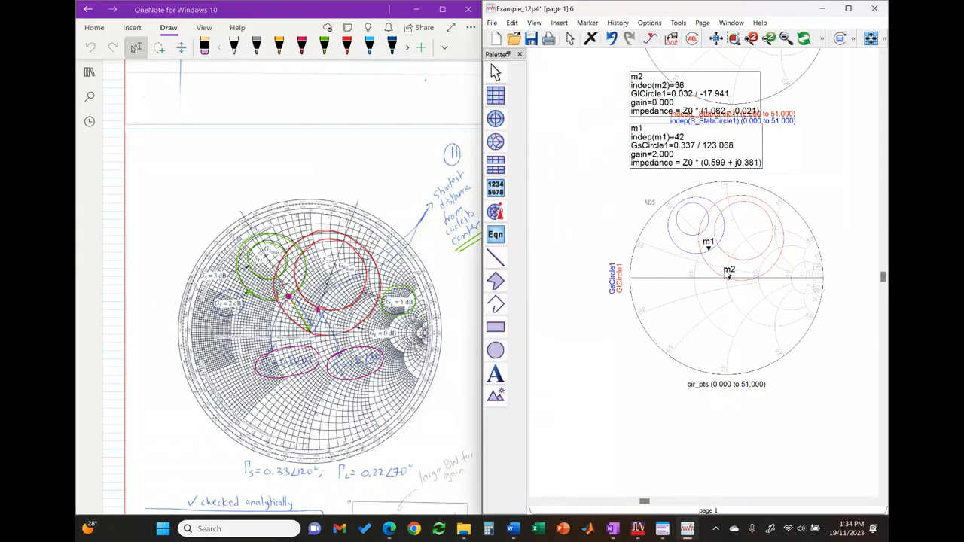
mouse_move(731, 282)
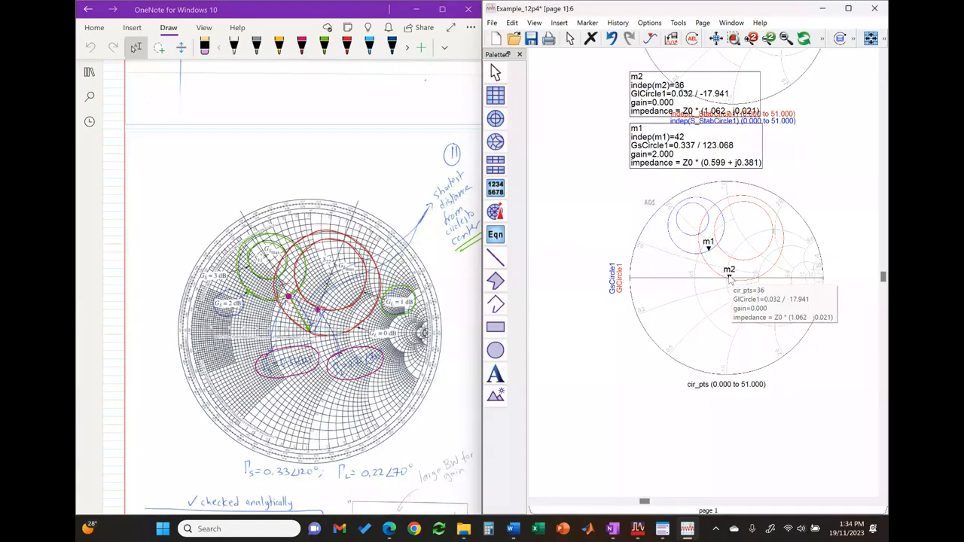
drag(730, 280, 740, 258)
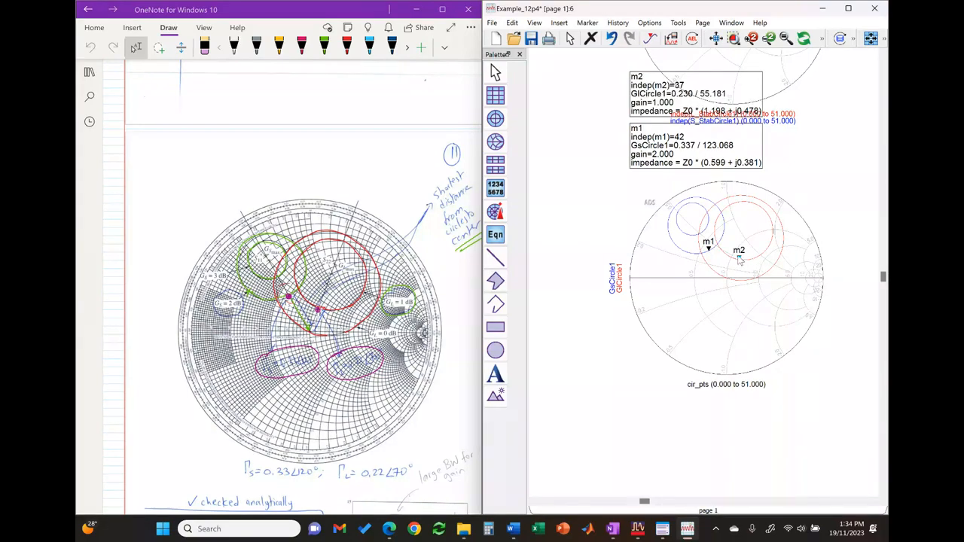
drag(683, 96, 697, 431)
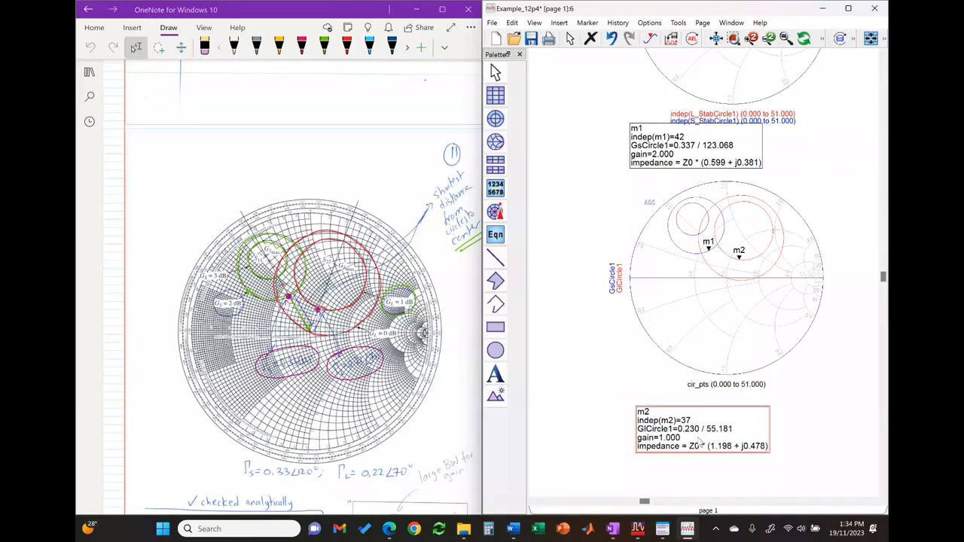
Step: Move marker m2 along the 1 dB load gain circle to point 35, at the shortest distance from the chart center
click(739, 257)
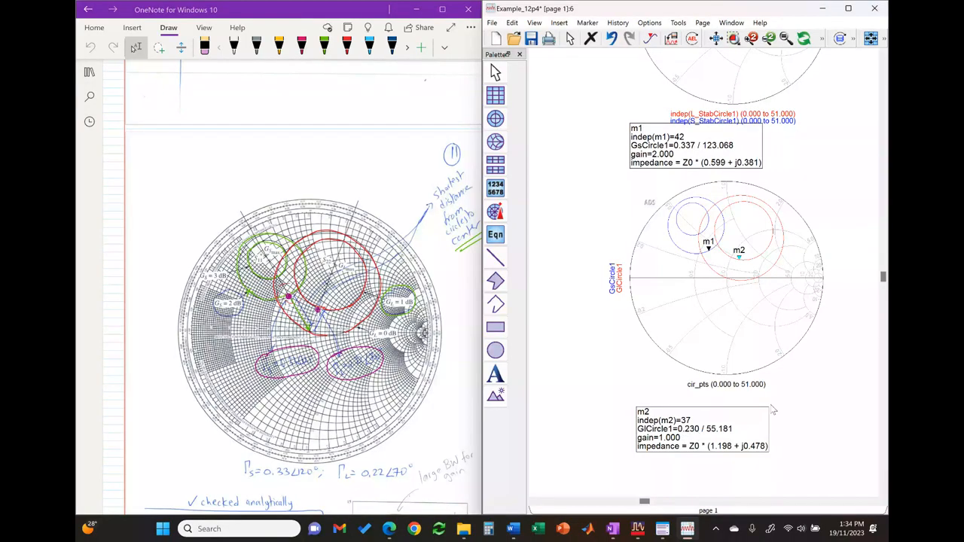
key(Left)
key(Left)
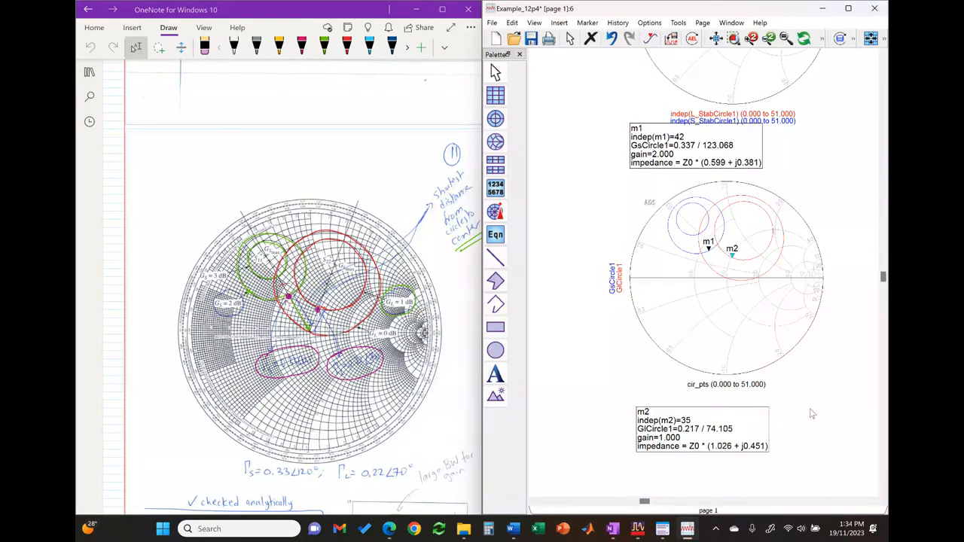
key(Right)
key(Left)
key(Left)
key(Right)
key(Right)
key(Left)
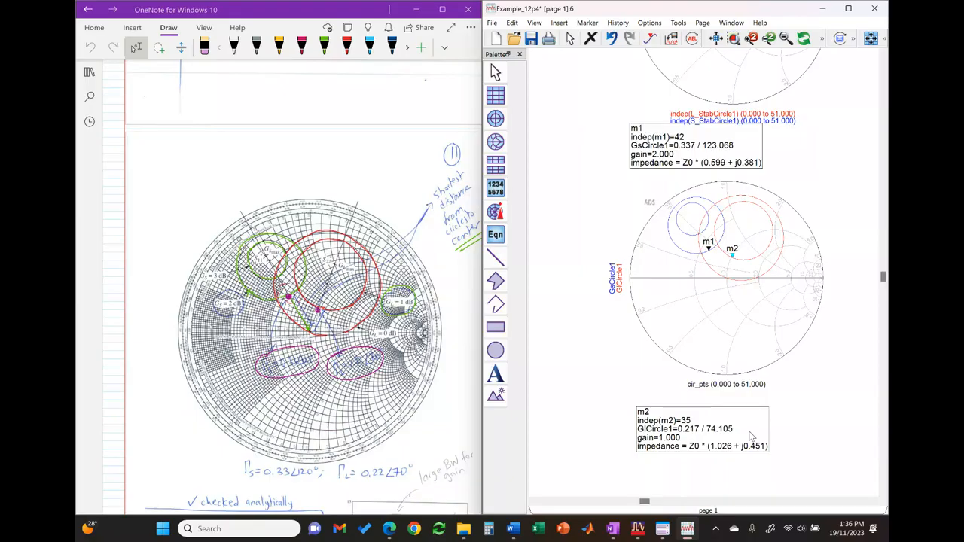
Step: Save the Example_12p4 data display, view the matching circuit in the notes, and close the display window
click(532, 39)
scroll(253, 233, down, 5)
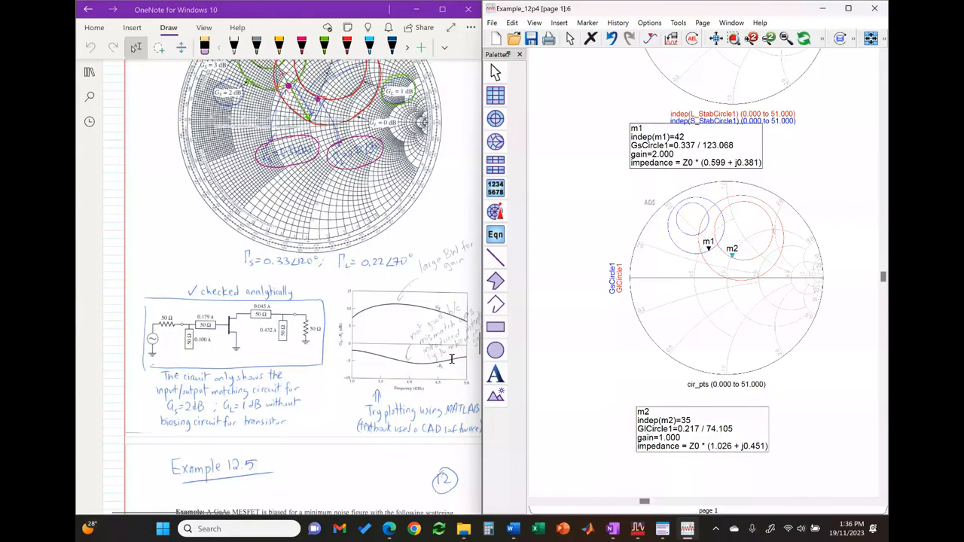
click(875, 9)
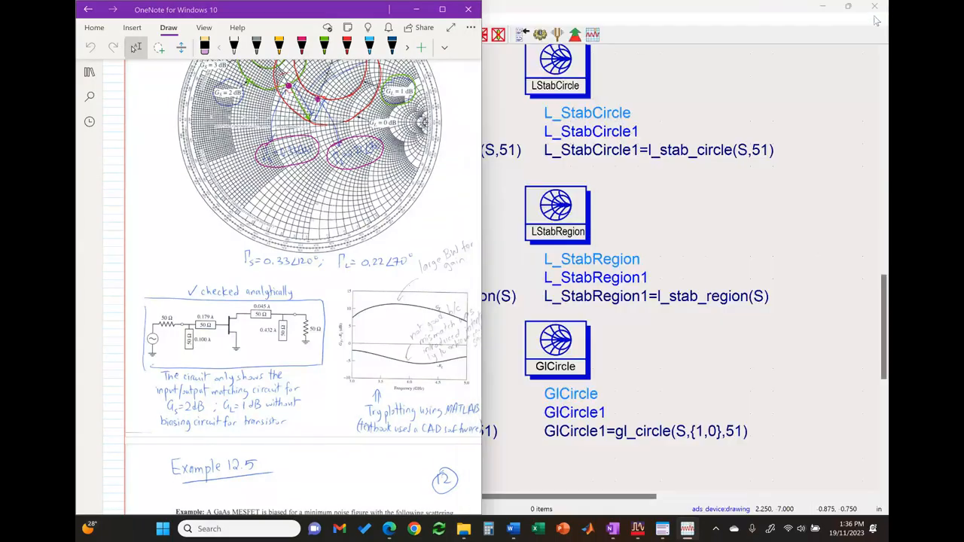
Step: Save the Example_12p4 schematic under the new cell name Example_12p4_matching in the same library
click(770, 171)
scroll(541, 257, down, 5)
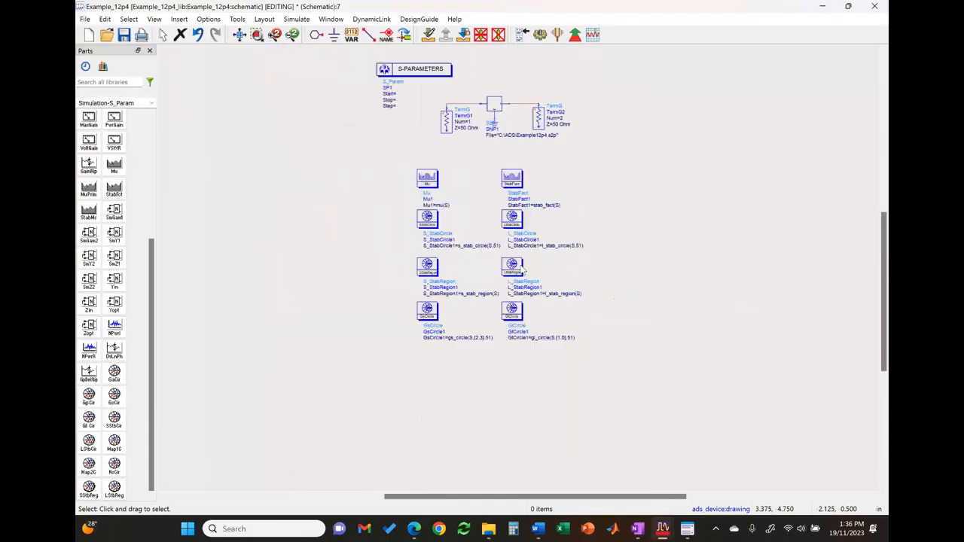
scroll(520, 271, up, 5)
scroll(520, 271, down, 5)
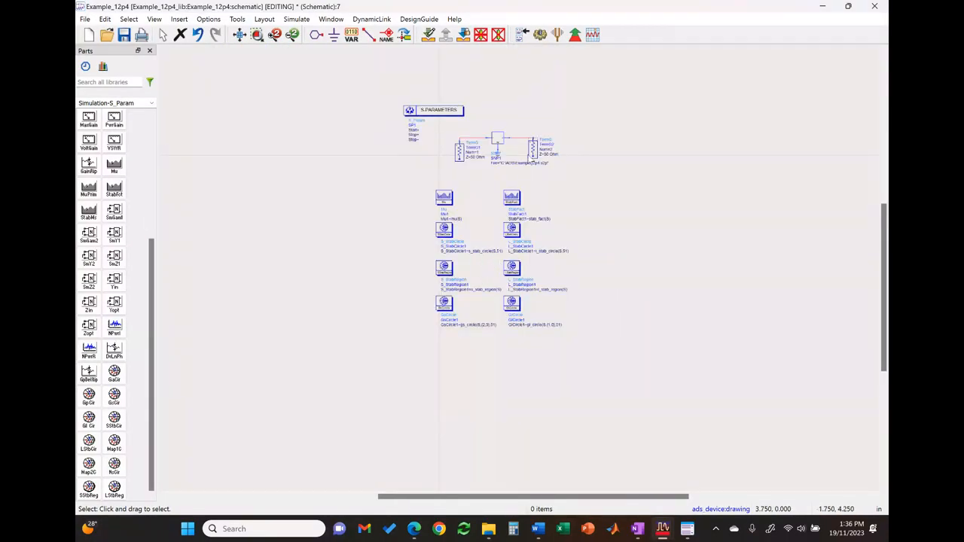
scroll(518, 217, up, 3)
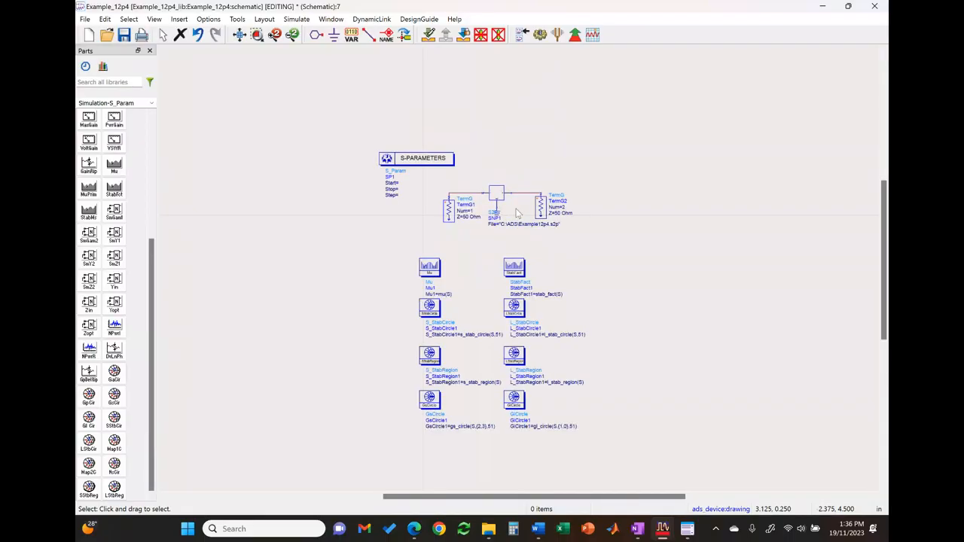
click(240, 35)
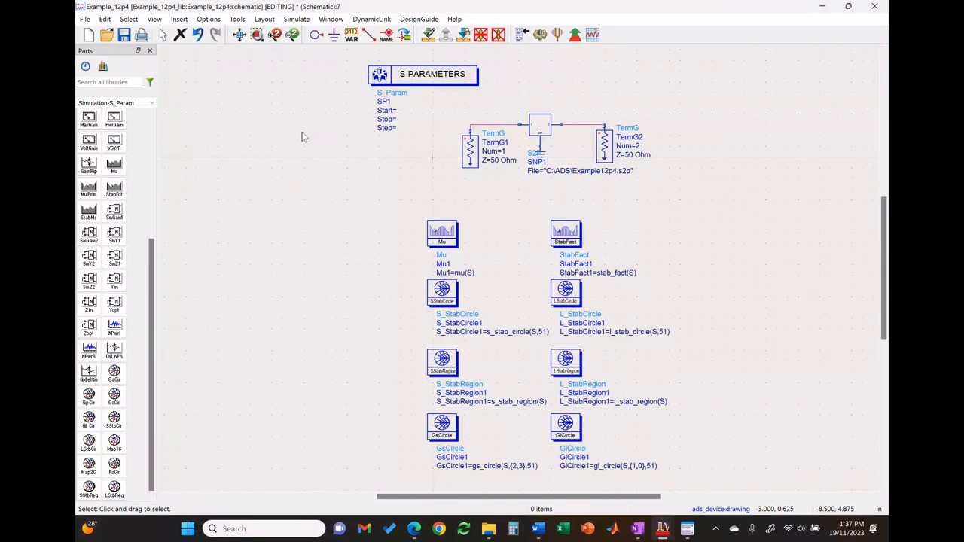
click(88, 20)
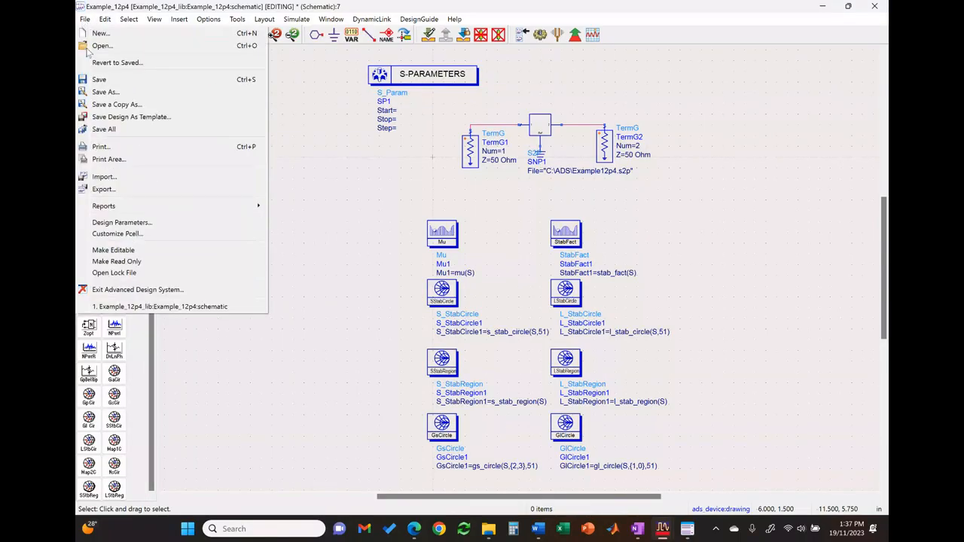
click(149, 96)
key(End)
text(_matching)
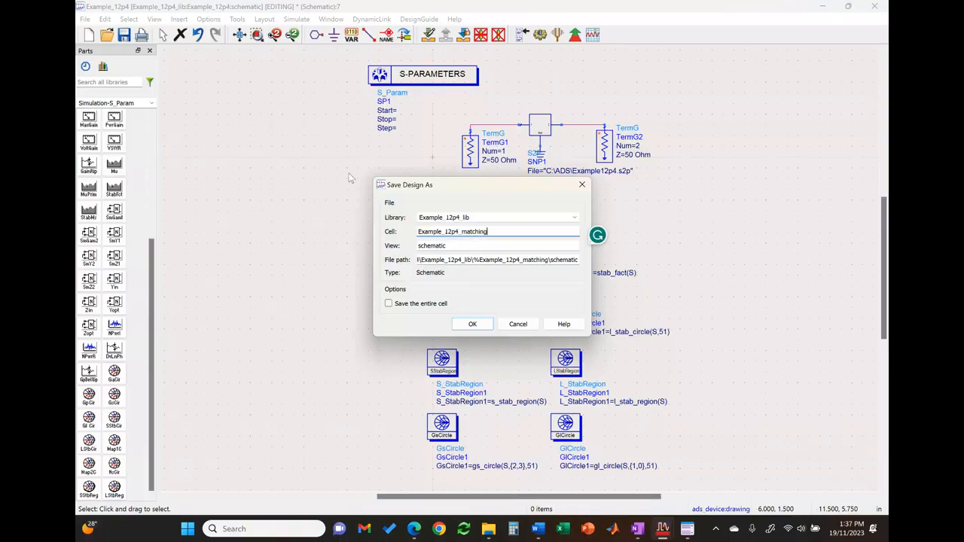
key(Return)
Step: Delete all eight stability and gain circle measurement components below the circuit in the matching schematic
drag(399, 194, 722, 428)
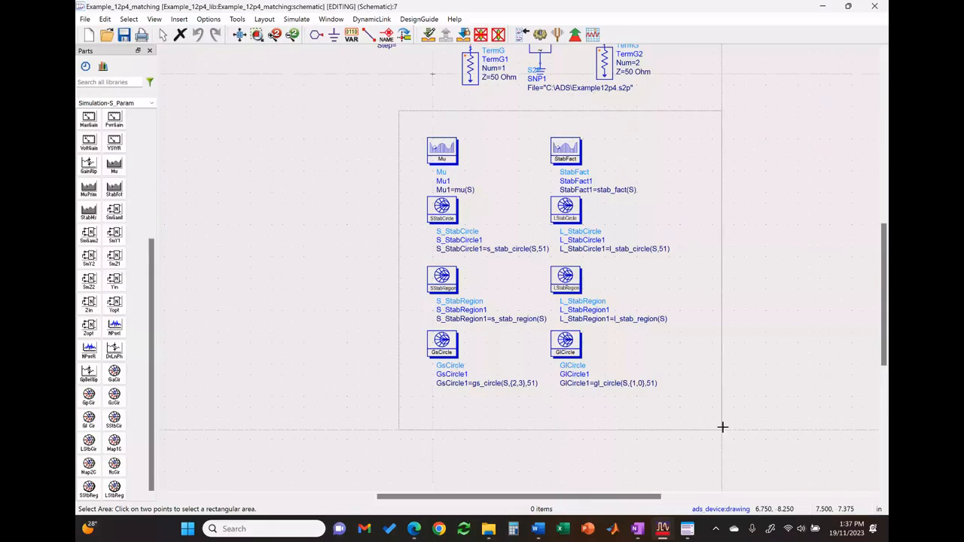
click(721, 427)
key(Delete)
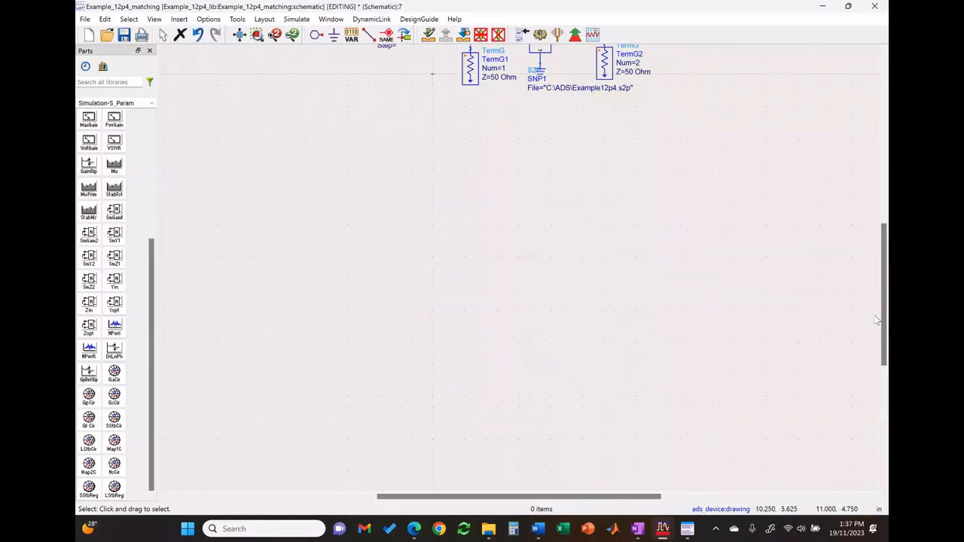
Step: Delete the two wires connecting the S2P transistor block to TermG1 and TermG2
drag(886, 324, 886, 262)
click(501, 258)
key(Delete)
click(582, 258)
key(Delete)
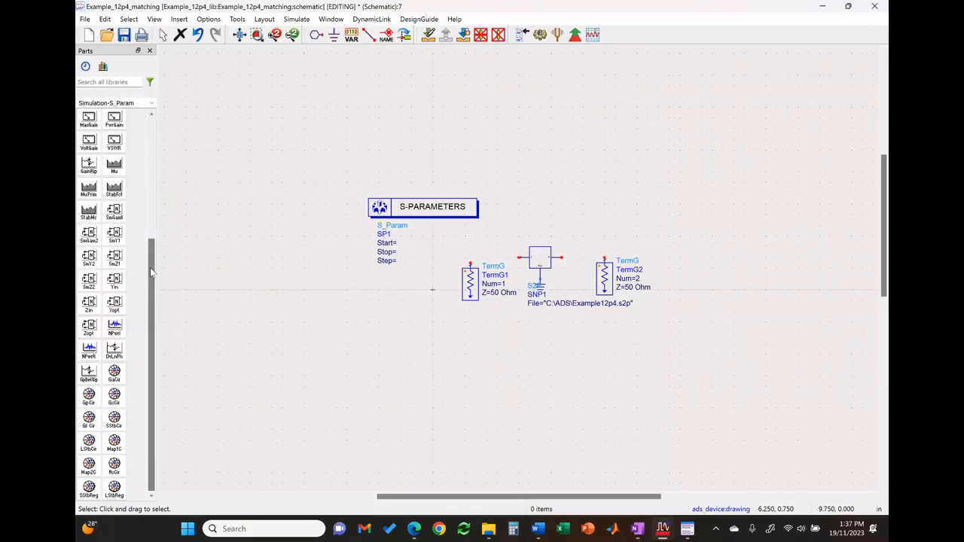
Step: Place a horizontal ideal TLIN line below the S2P block and a vertical TLIN stub to its left for the input match
drag(150, 268, 161, 110)
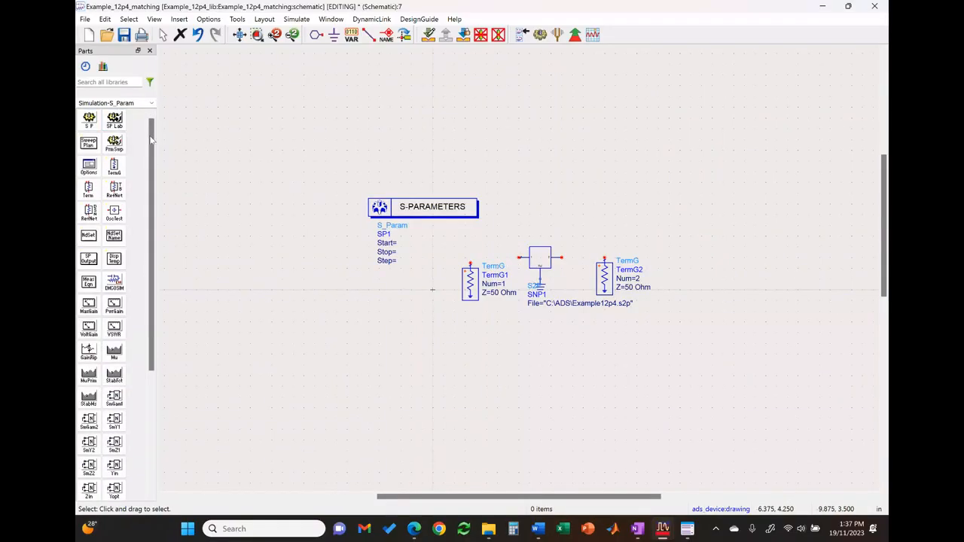
click(151, 103)
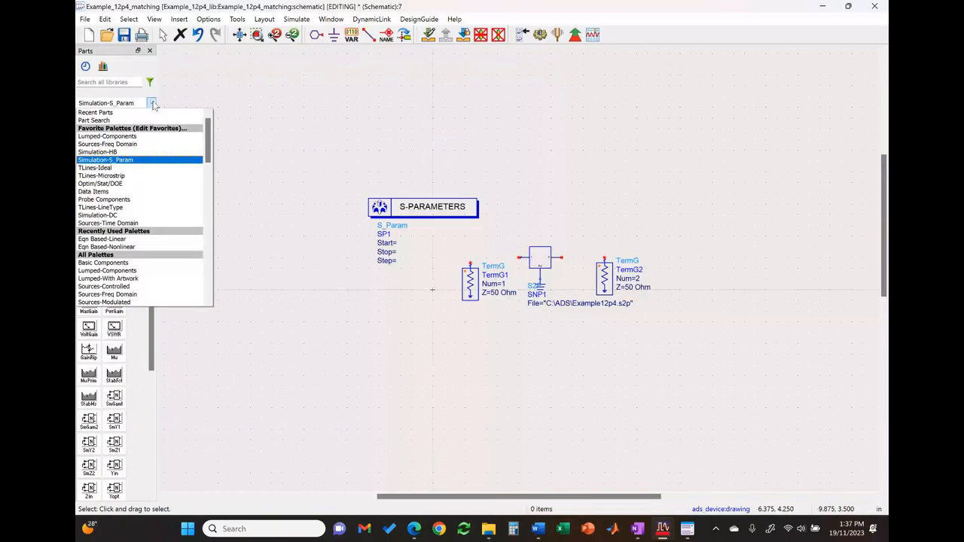
click(128, 167)
click(88, 121)
click(444, 387)
click(379, 391)
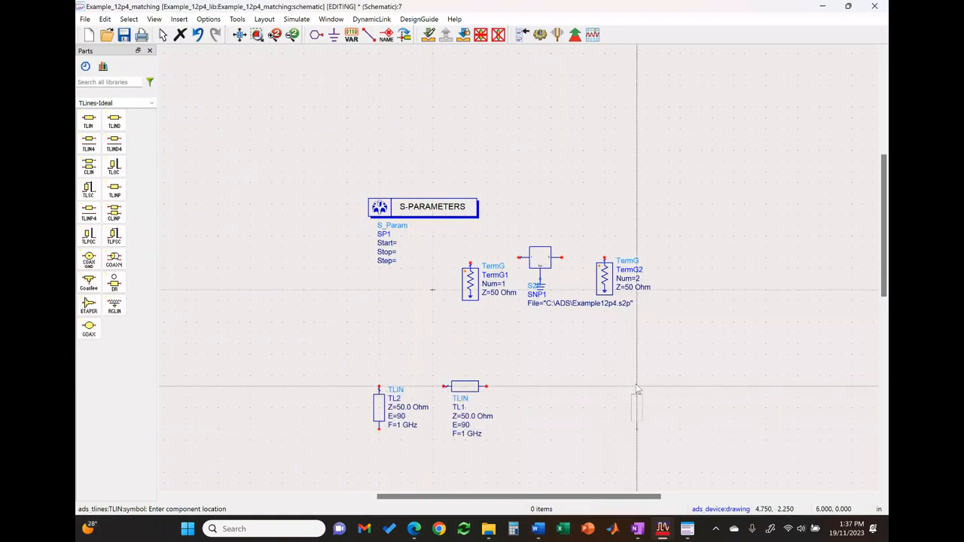
Step: Place a horizontal ideal TLIN line and a vertical TLIN stub to its right for the output match, level with the input lines
key(ctrl+r)
key(ctrl+r)
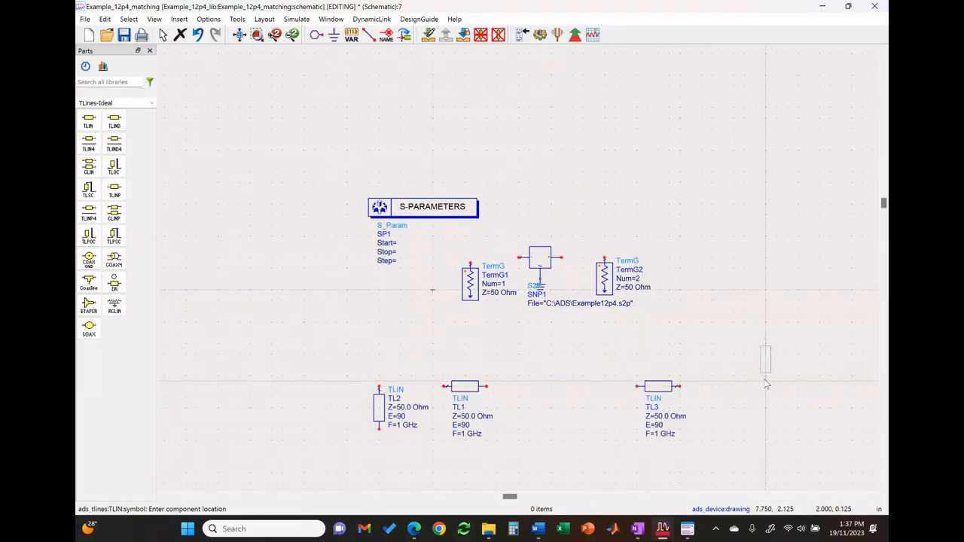
key(ctrl+r)
key(ctrl+r)
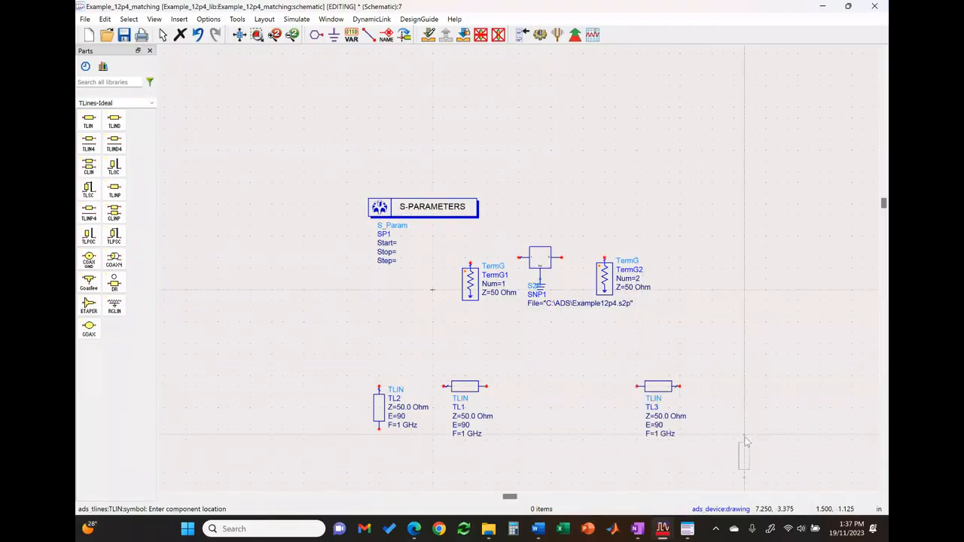
click(739, 387)
key(Escape)
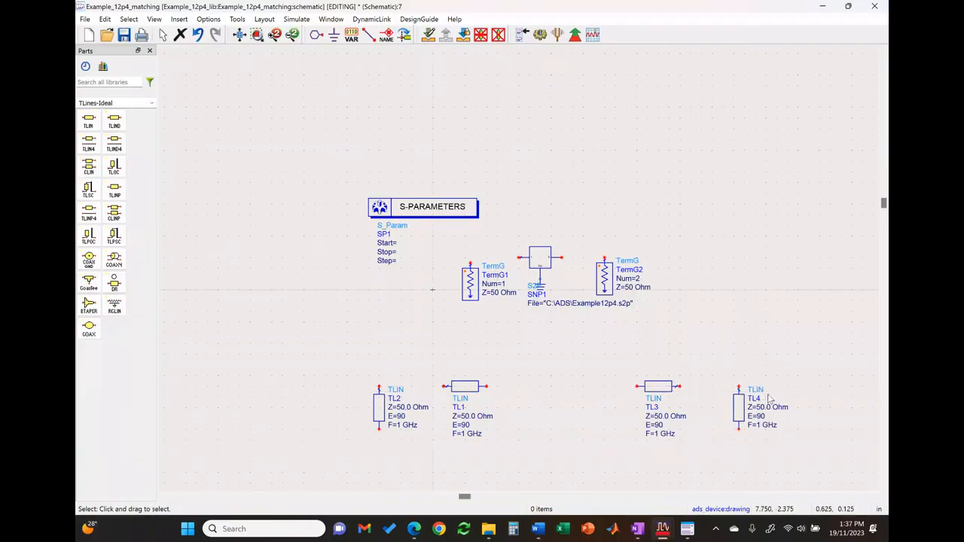
Step: Move TermG1 and TermG2 to the outer ends of the transmission-line row and the S2P block between TL1 and TL3
drag(469, 296, 299, 413)
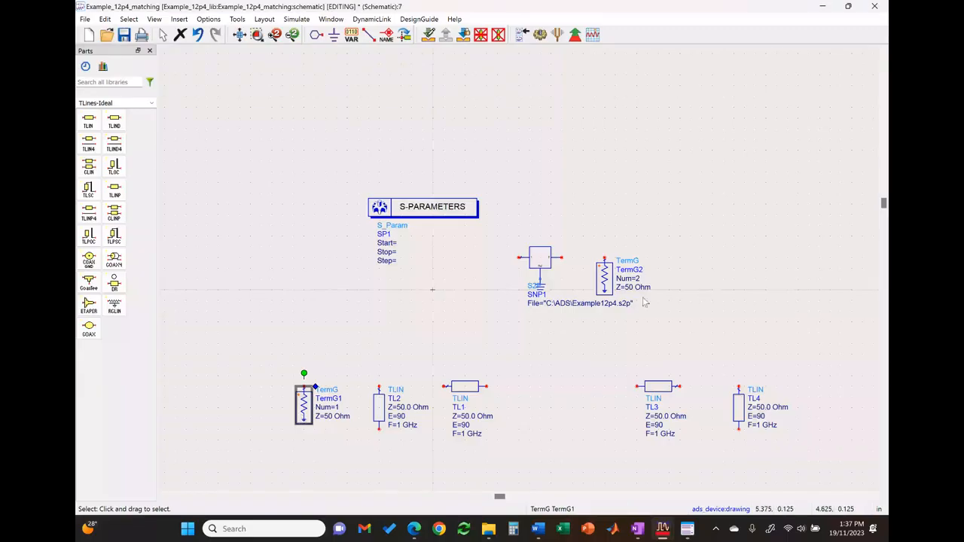
drag(605, 290, 845, 418)
click(779, 462)
click(536, 255)
drag(502, 241, 633, 340)
drag(587, 302, 546, 387)
Step: Wire the input side from TermG1 past stub TL2 through line TL1 to the S2P block
click(369, 34)
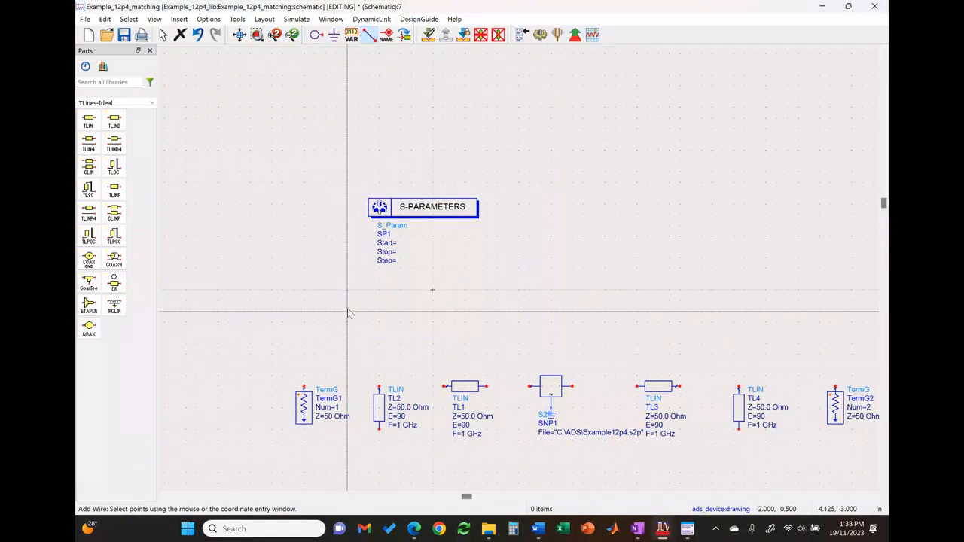
click(379, 388)
click(445, 387)
click(380, 388)
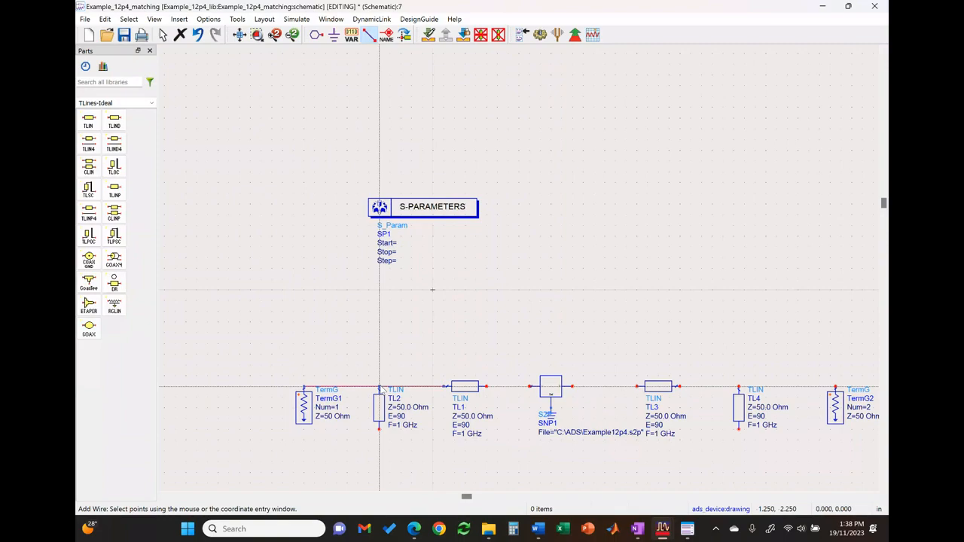
click(487, 387)
click(530, 387)
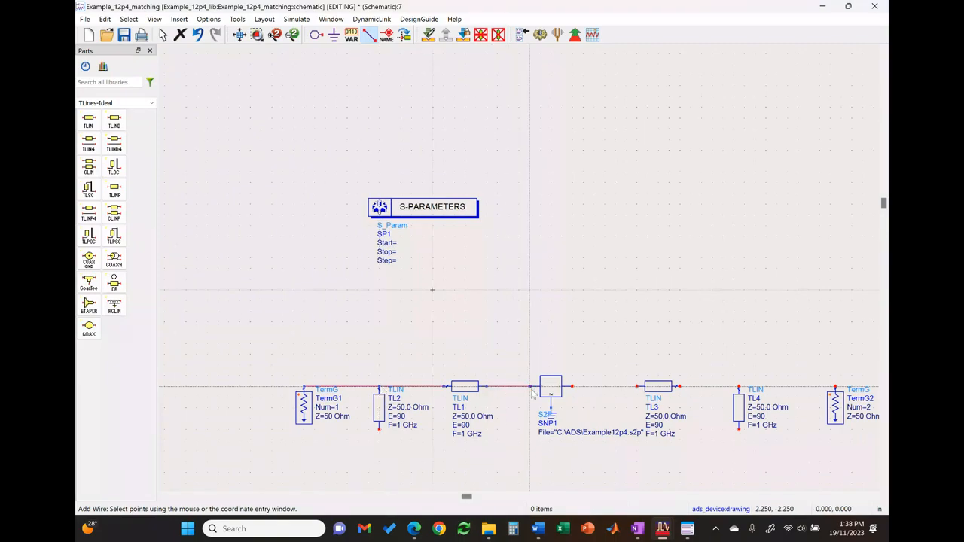
Step: Wire the output side from the S2P block through line TL3 past stub TL4 to TermG2
click(573, 388)
click(637, 387)
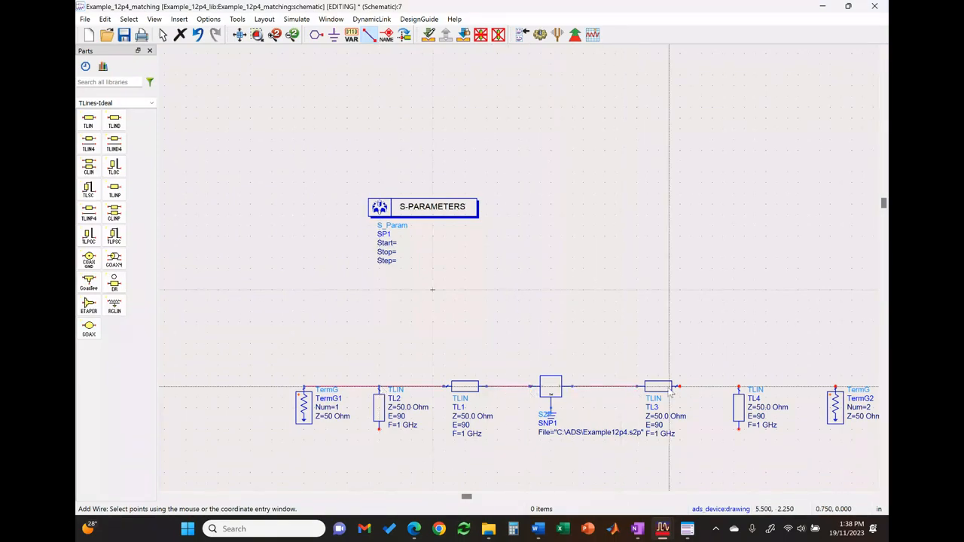
click(680, 387)
click(738, 387)
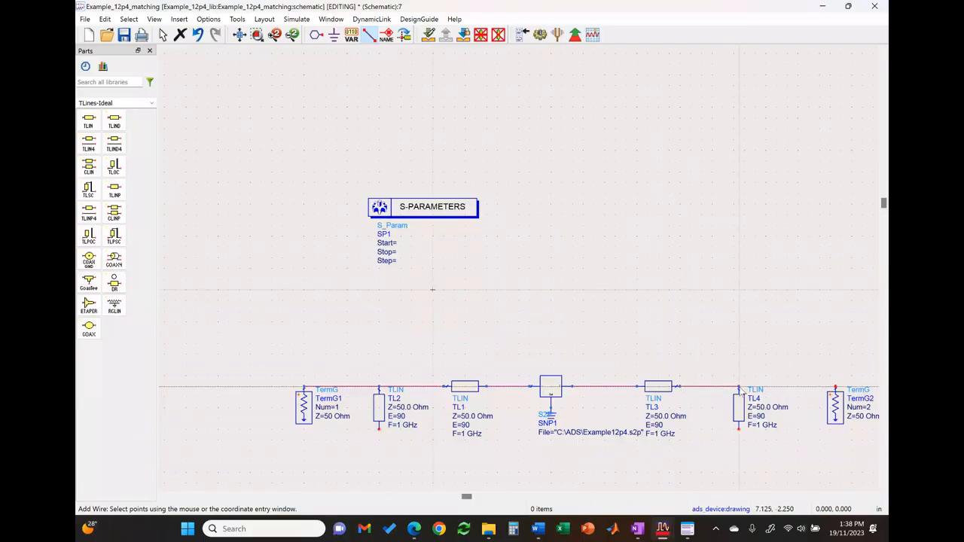
click(835, 387)
key(Escape)
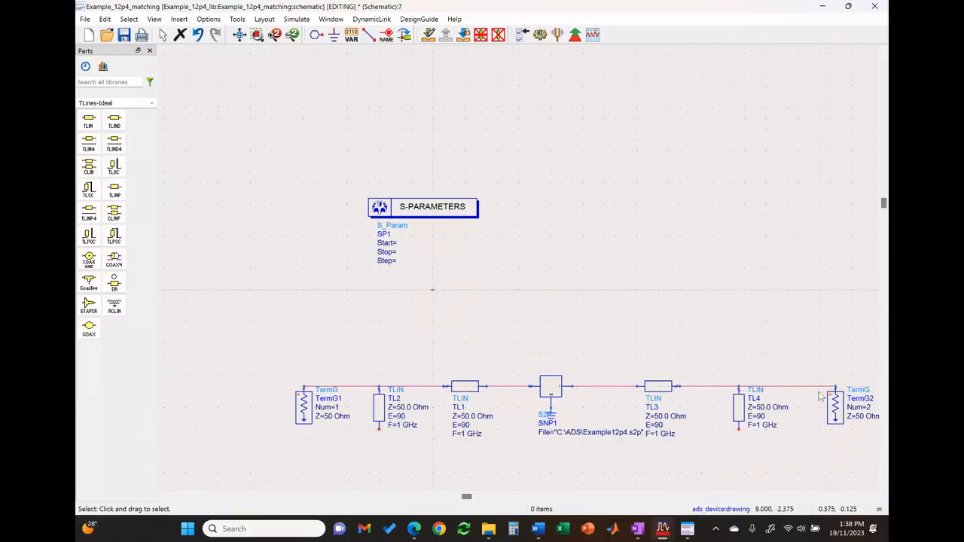
Step: Set the reference frequency of input-side lines TL2 and TL1 to 4 GHz
click(382, 422)
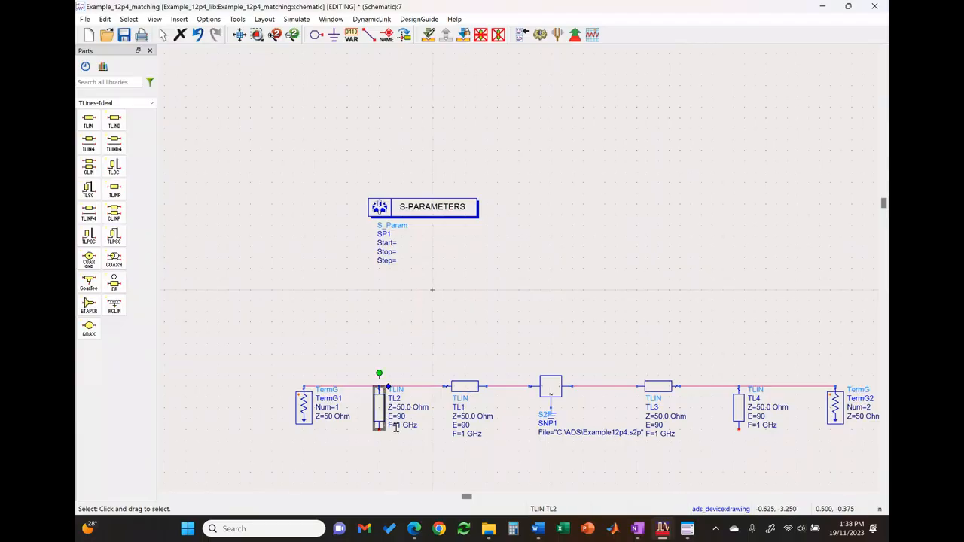
double_click(407, 426)
click(404, 426)
key(BackSpace)
text(4)
click(431, 445)
double_click(466, 426)
click(468, 451)
double_click(463, 434)
text(4)
click(502, 439)
Step: Set the reference frequency of output-side lines TL3 and TL4 to 4 GHz
double_click(668, 435)
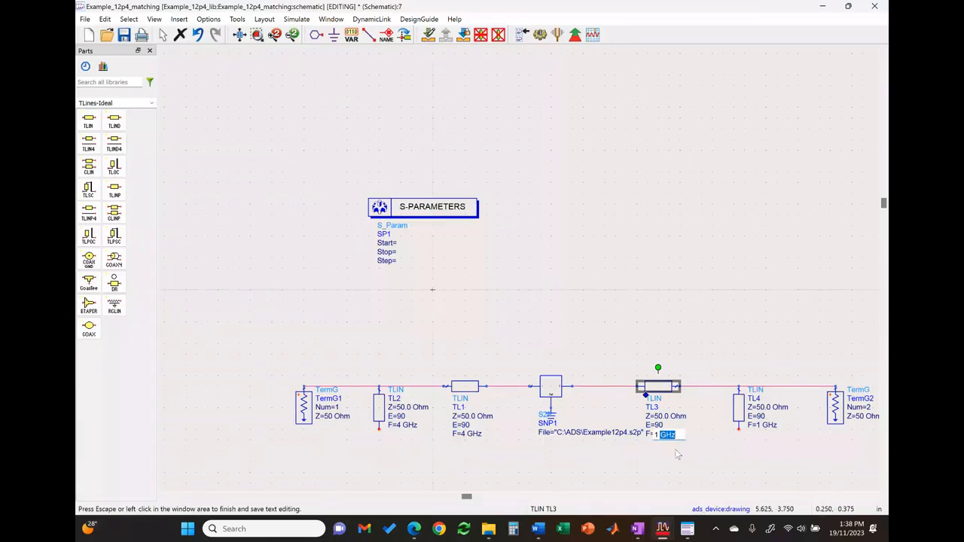
click(665, 435)
key(BackSpace)
text(4)
click(666, 443)
double_click(765, 427)
click(762, 428)
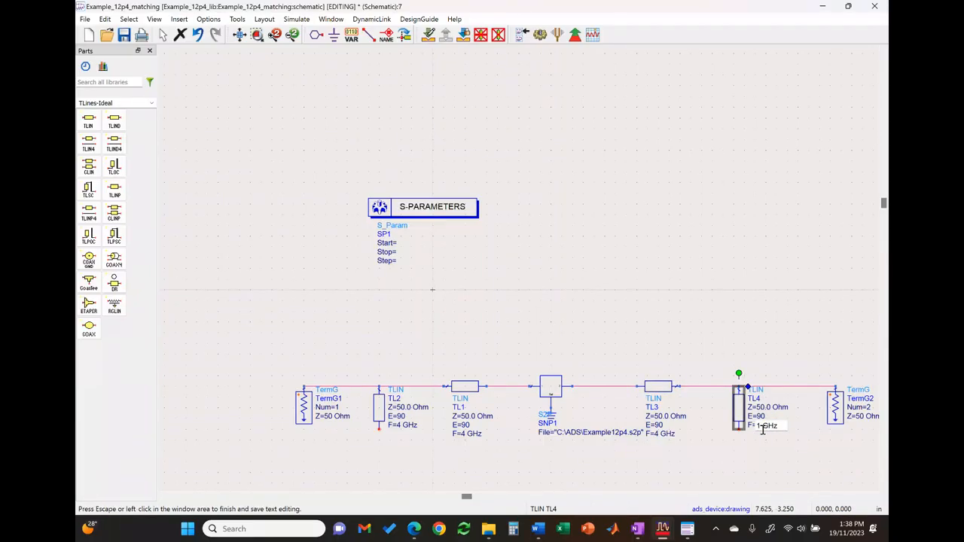
key(BackSpace)
text(4)
click(445, 365)
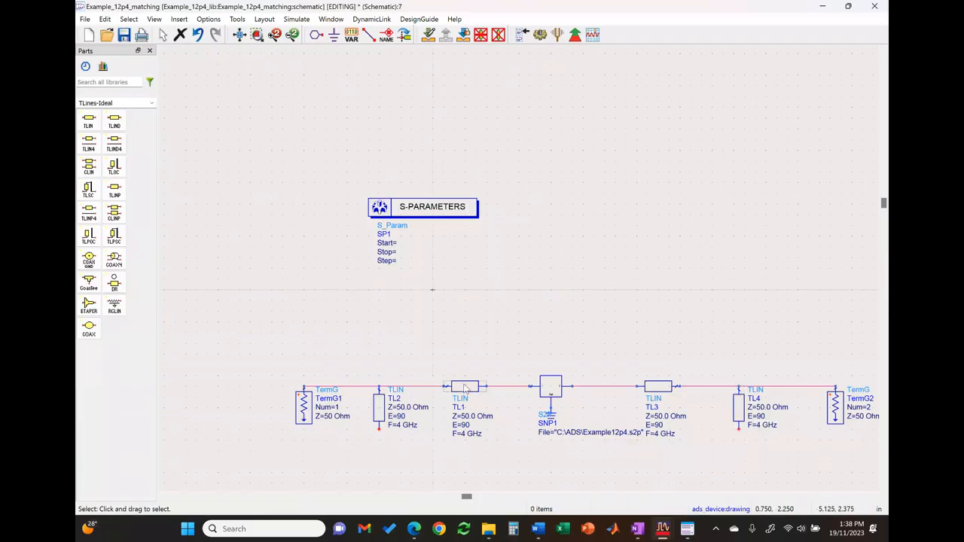
Step: Set the electrical length E of input stub TL2 to 36 degrees
double_click(381, 422)
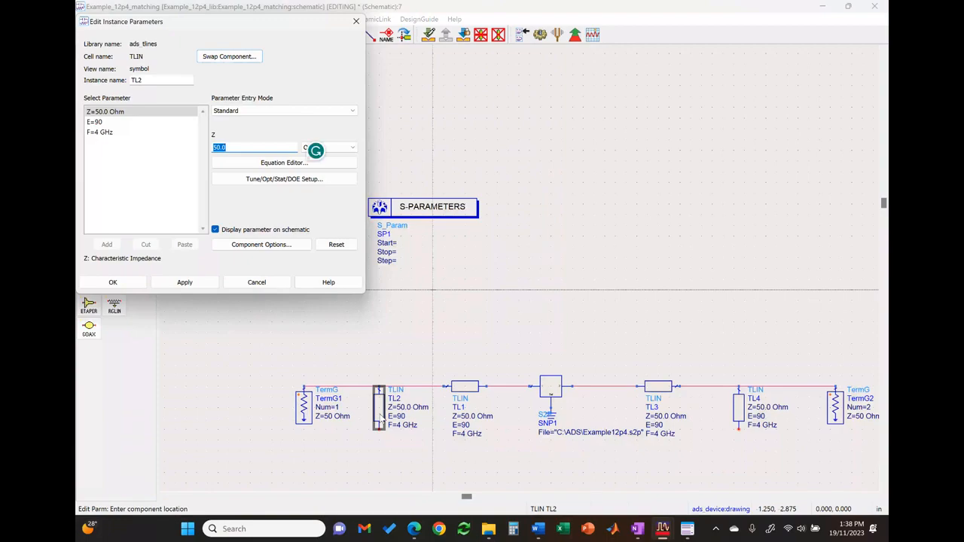
click(115, 123)
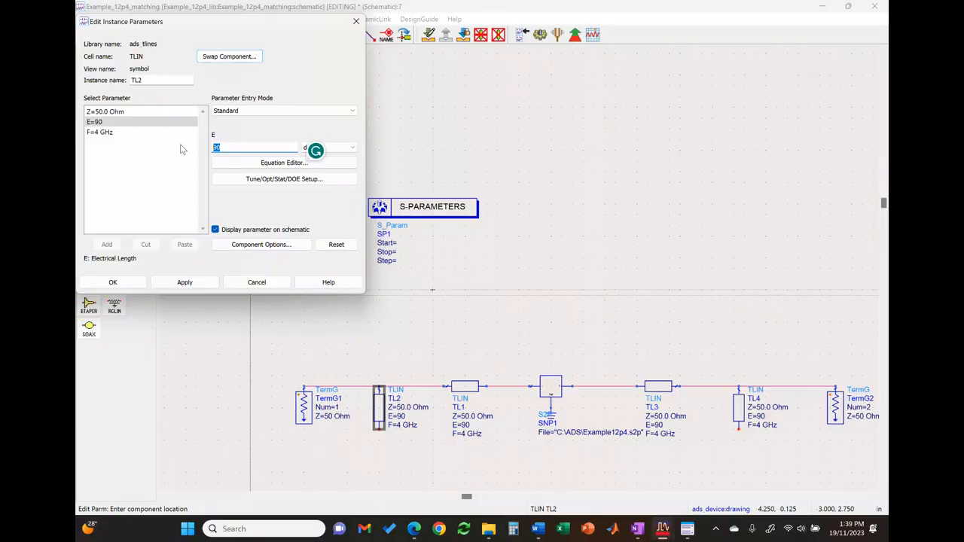
key(Tab)
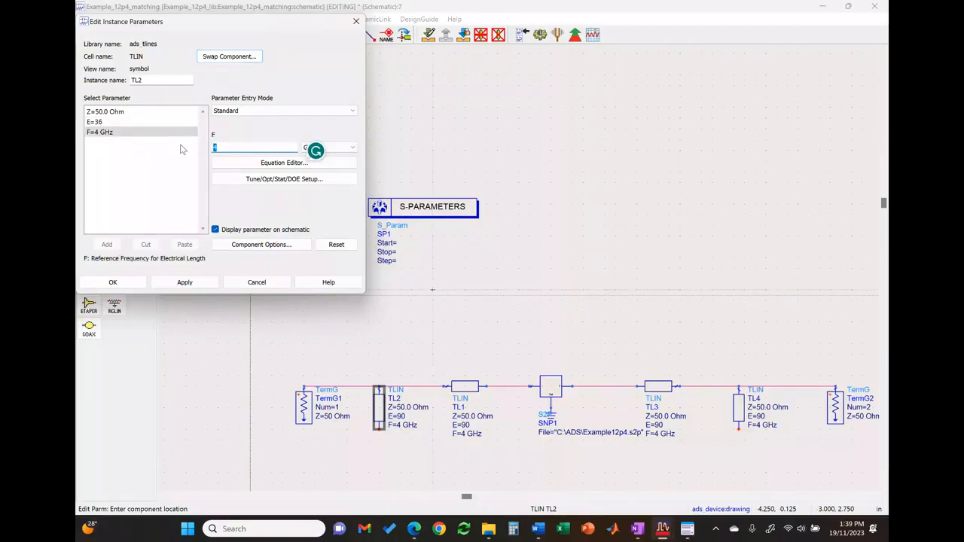
click(119, 284)
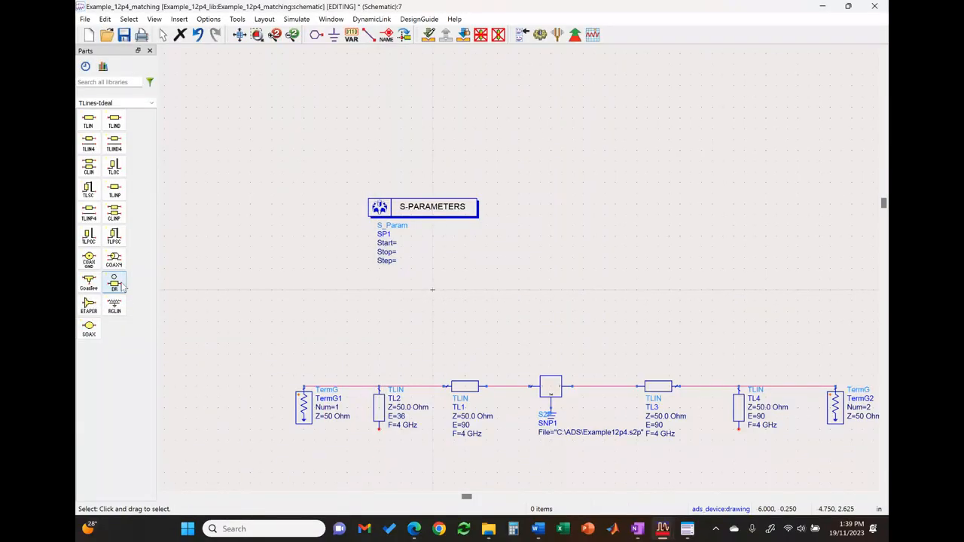
Step: Set the electrical length E of input series line TL1 to 64.44 degrees
double_click(462, 388)
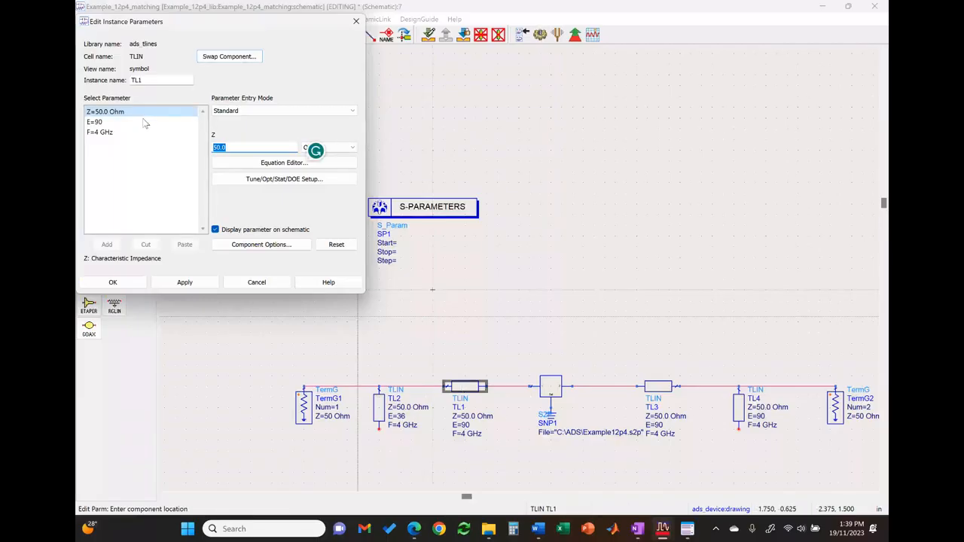
click(145, 123)
double_click(240, 144)
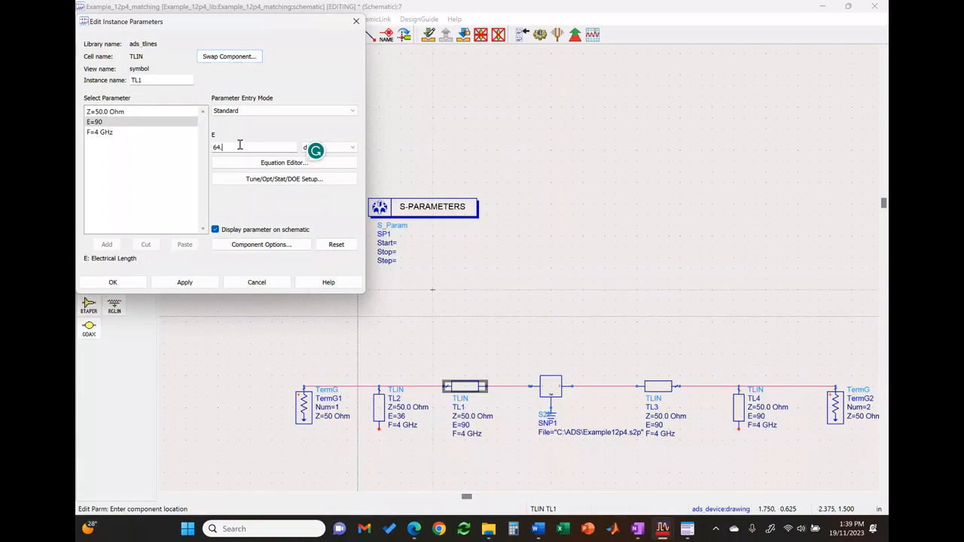
key(Return)
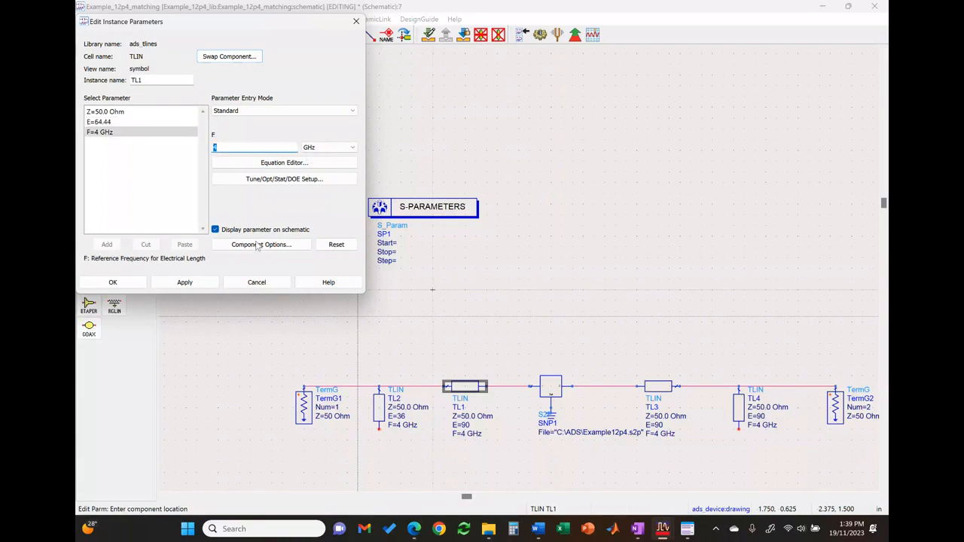
click(113, 282)
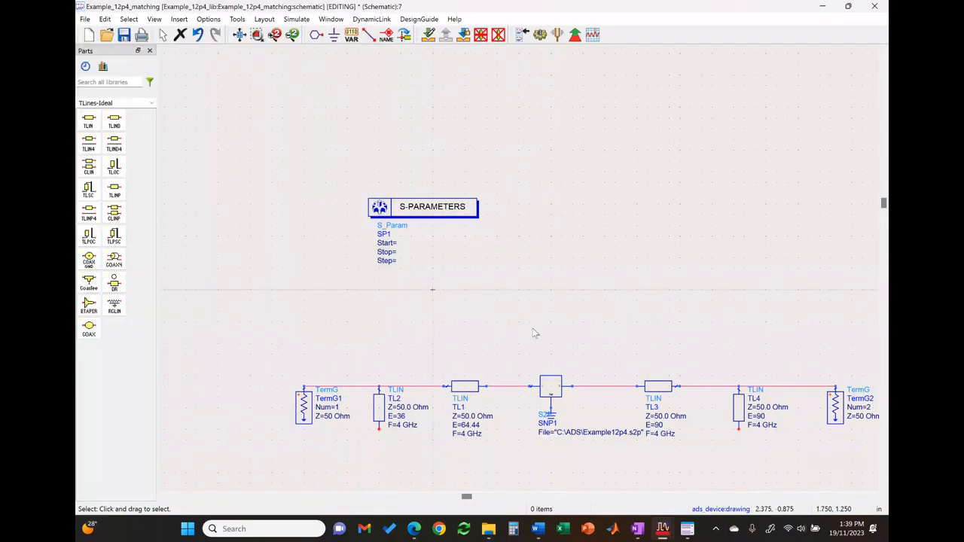
Step: Set the electrical length E of output series line TL3 to 16.2 degrees
double_click(667, 397)
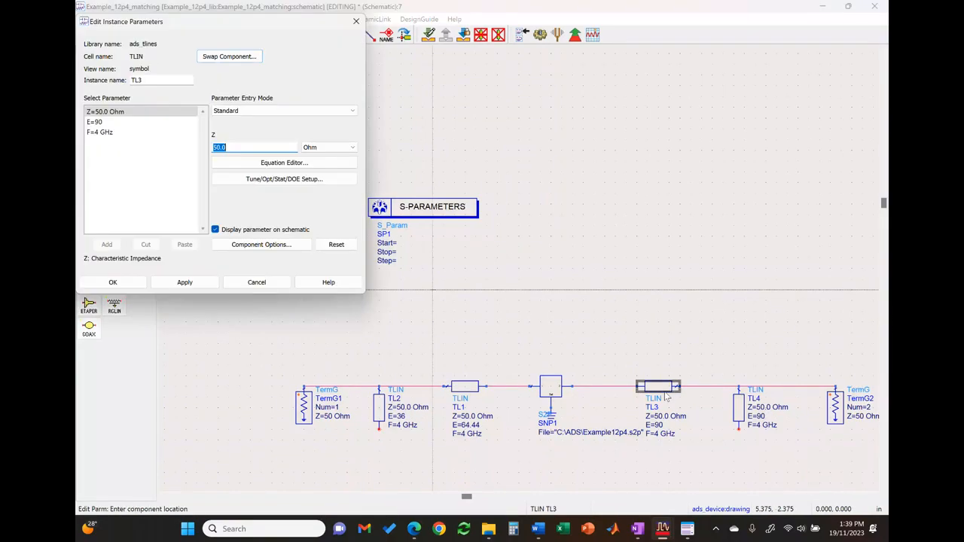
click(120, 123)
click(246, 147)
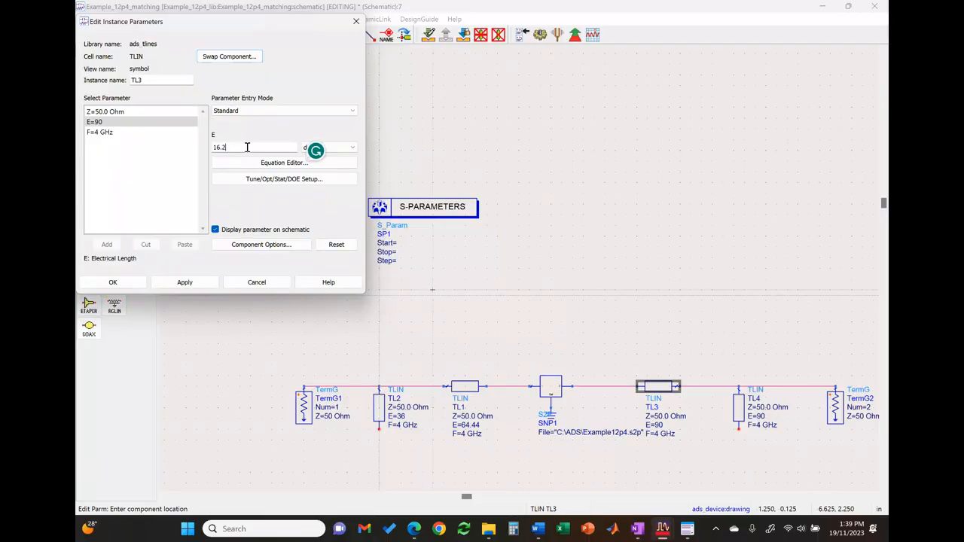
click(184, 282)
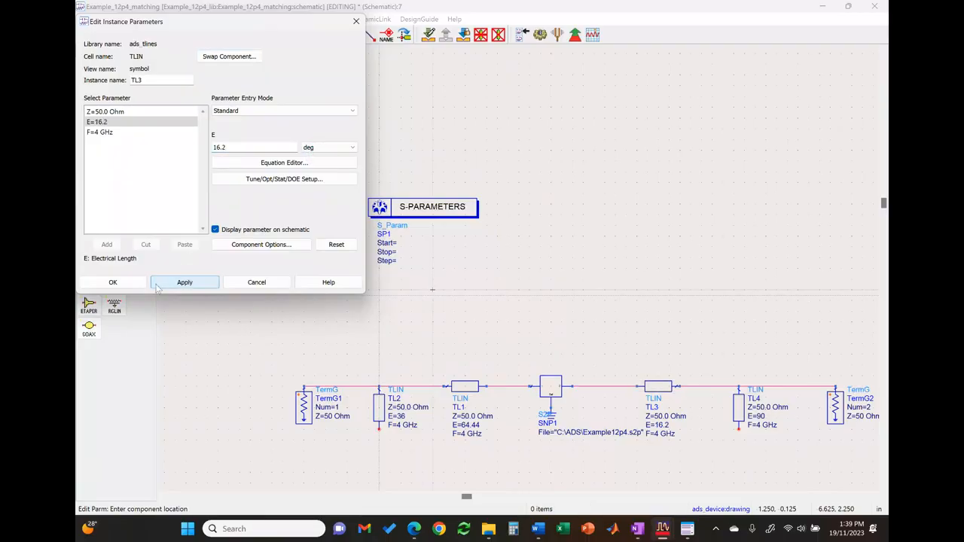
click(112, 281)
Step: Set the electrical length E of output stub TL4 to 155.52 degrees
double_click(738, 421)
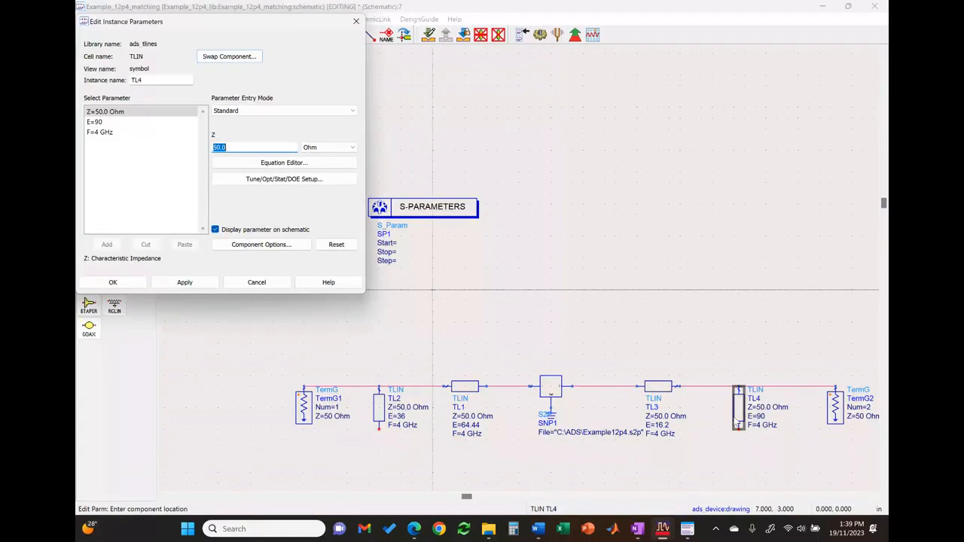
click(95, 122)
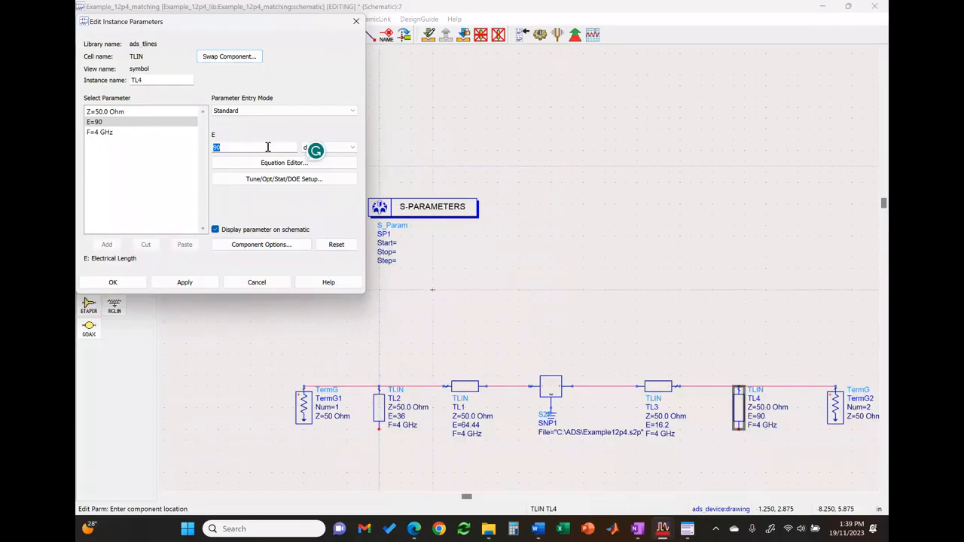
text(155.52)
click(199, 284)
click(113, 284)
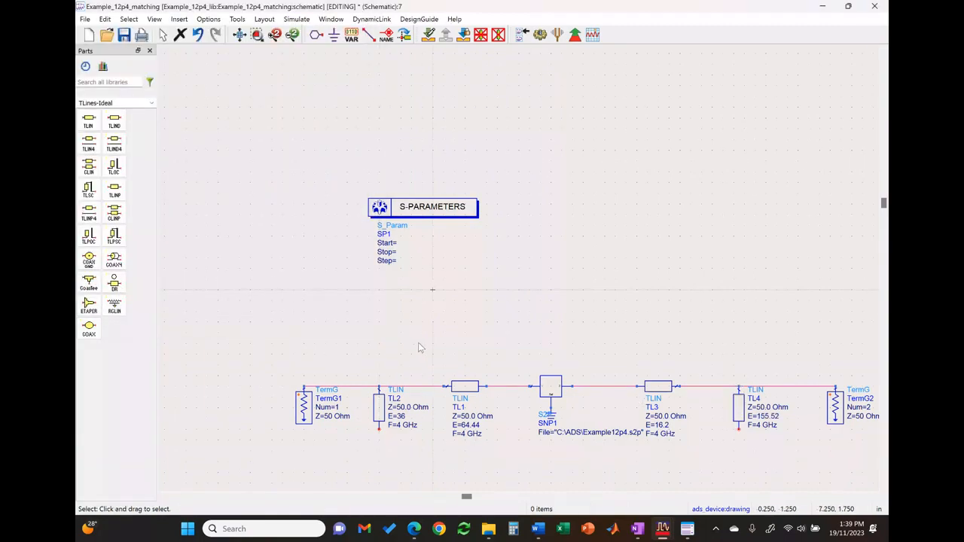
Step: Move the S-PARAMETERS controller down and left so it sits just above the input end of the circuit
drag(286, 337, 840, 459)
click(332, 273)
drag(335, 211, 266, 281)
click(384, 317)
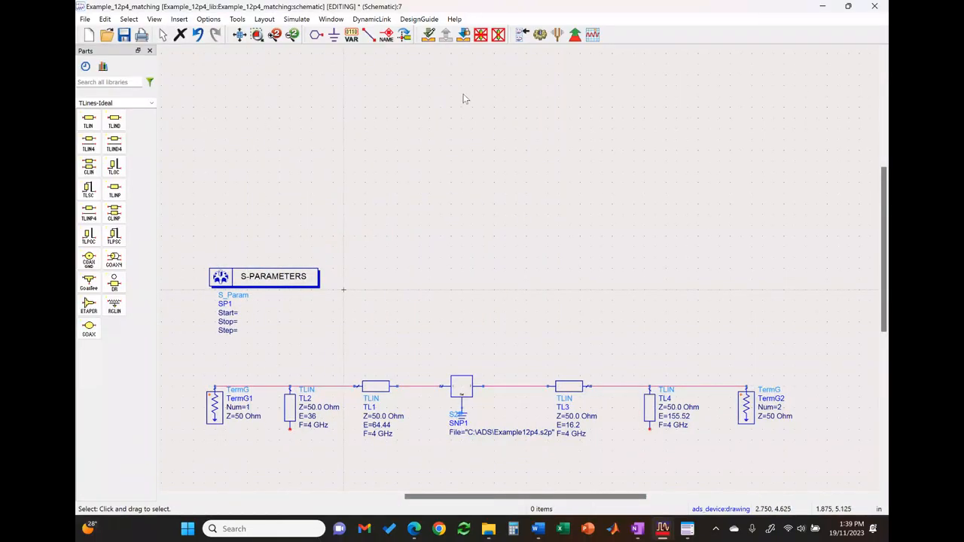
Step: Draw one rectangle around input matching lines TL2 and TL1 and another around output matching lines TL3 and TL4
click(150, 20)
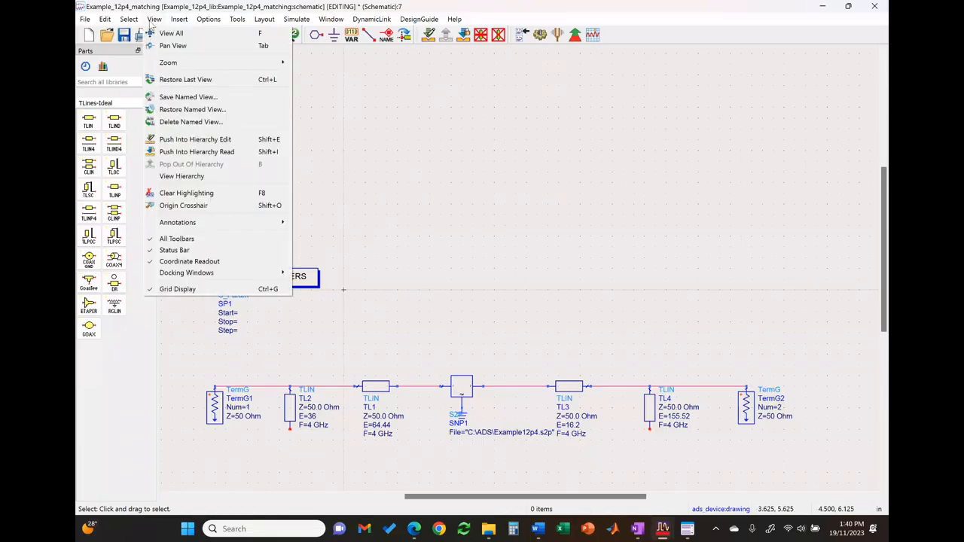
mouse_move(175, 27)
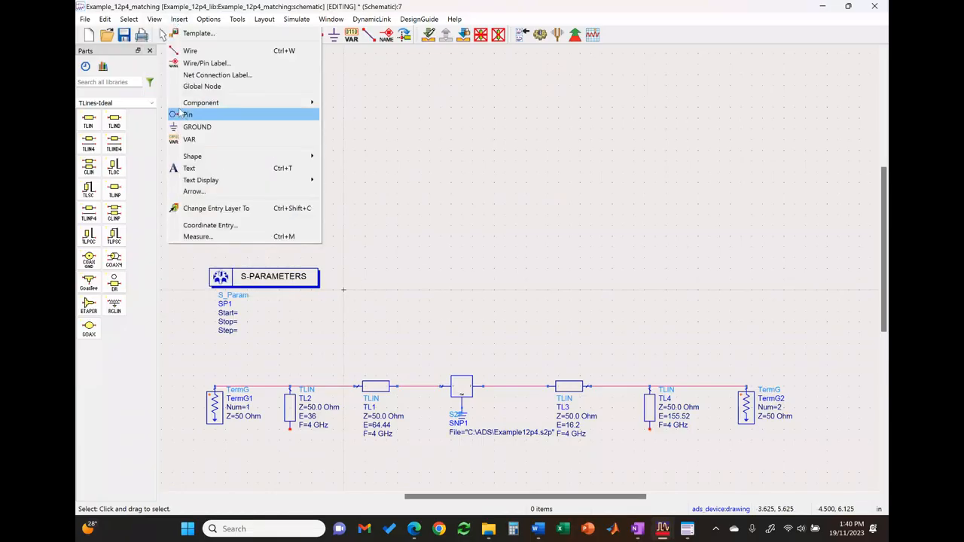
mouse_move(198, 161)
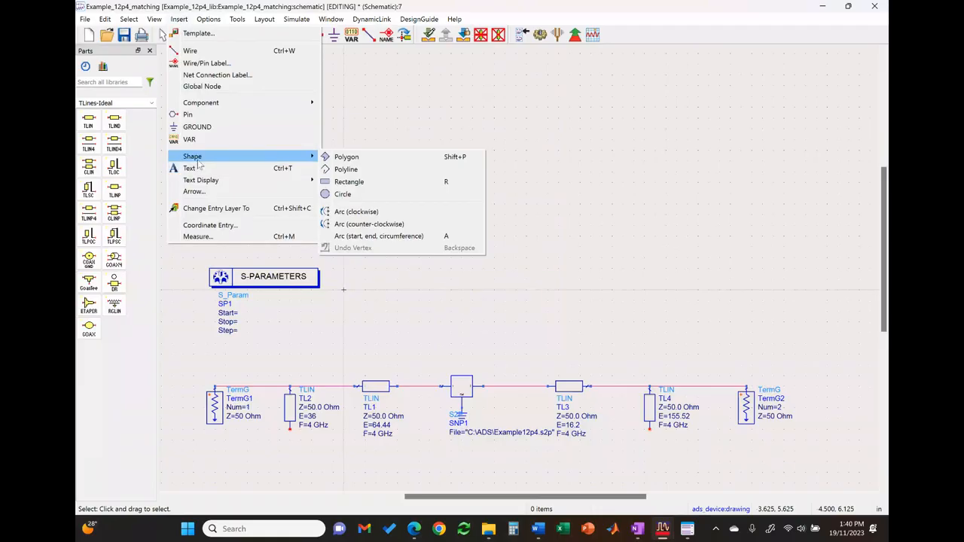
click(339, 184)
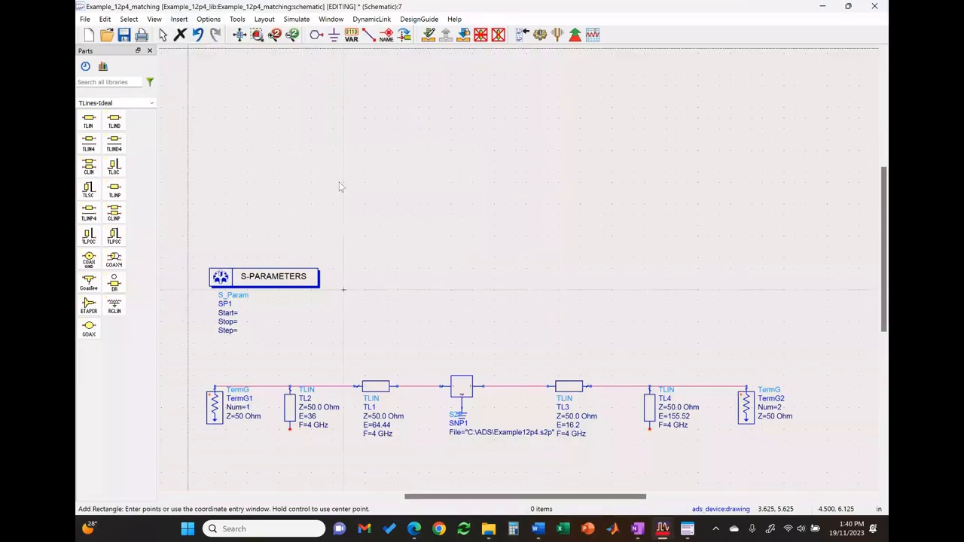
click(270, 370)
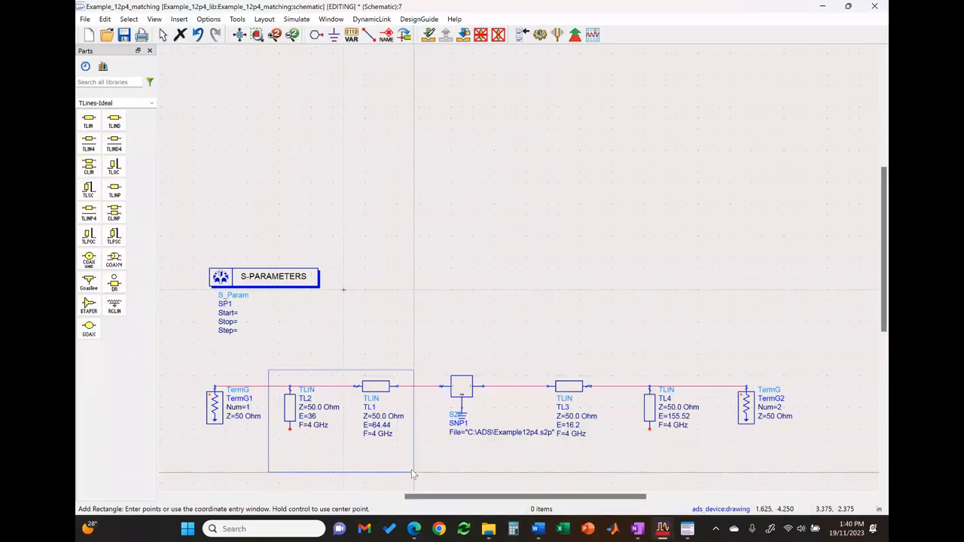
click(419, 473)
click(532, 370)
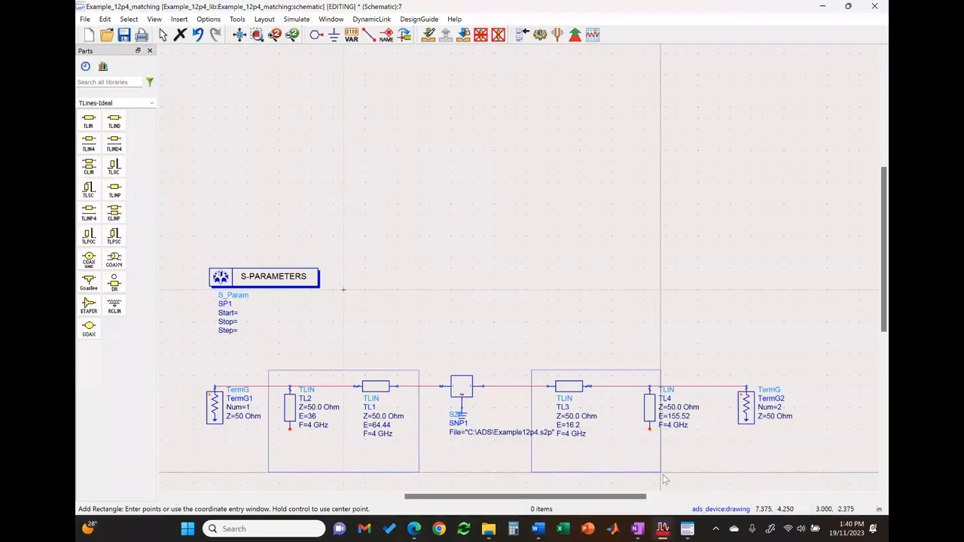
click(703, 473)
key(Escape)
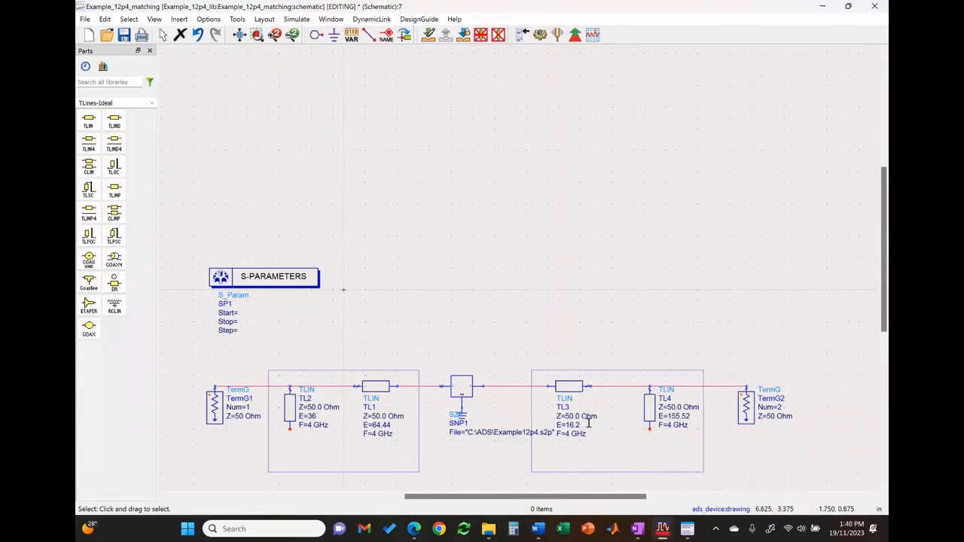
Step: Add the text labels "Input Matching Circuit" and "Output Matching Circuit" above the corresponding rectangles
click(238, 19)
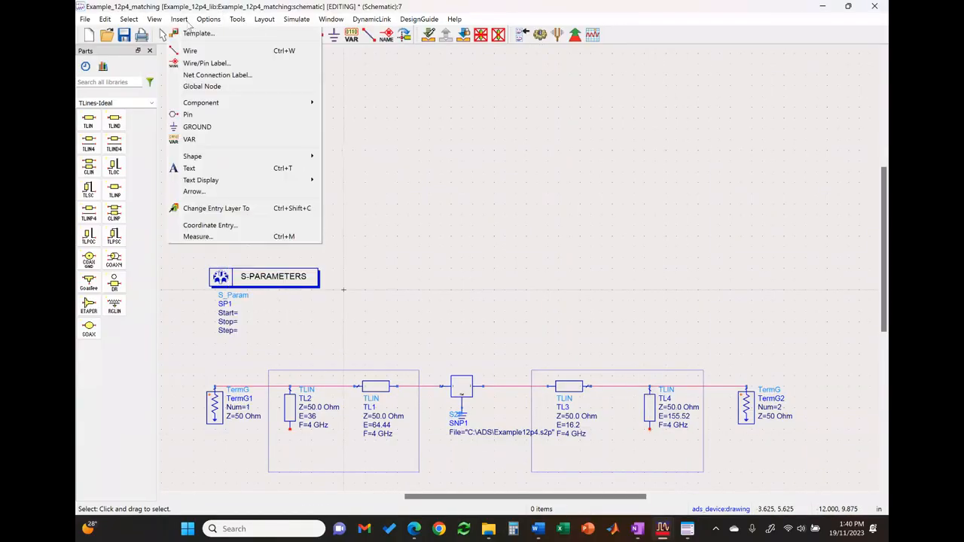
click(234, 168)
click(307, 354)
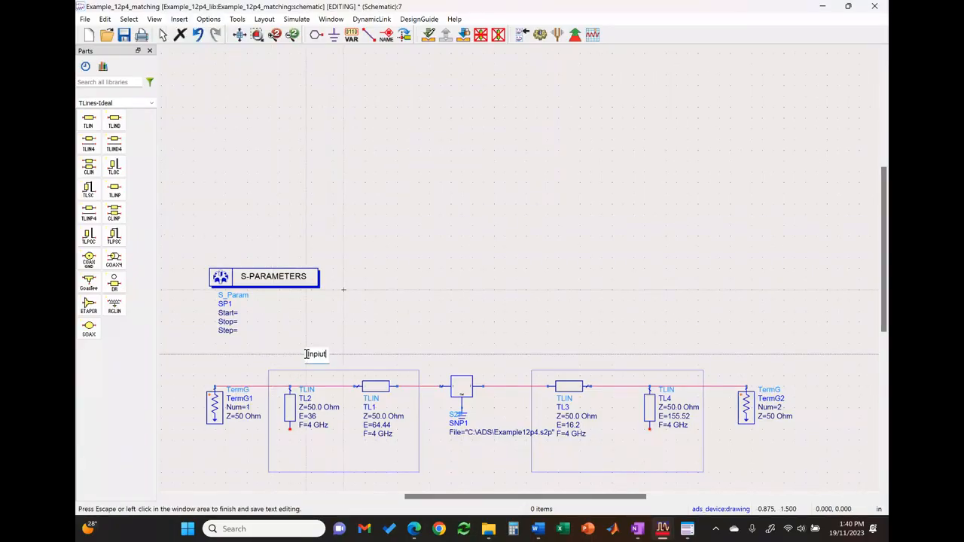
text(Input Matching Circuit)
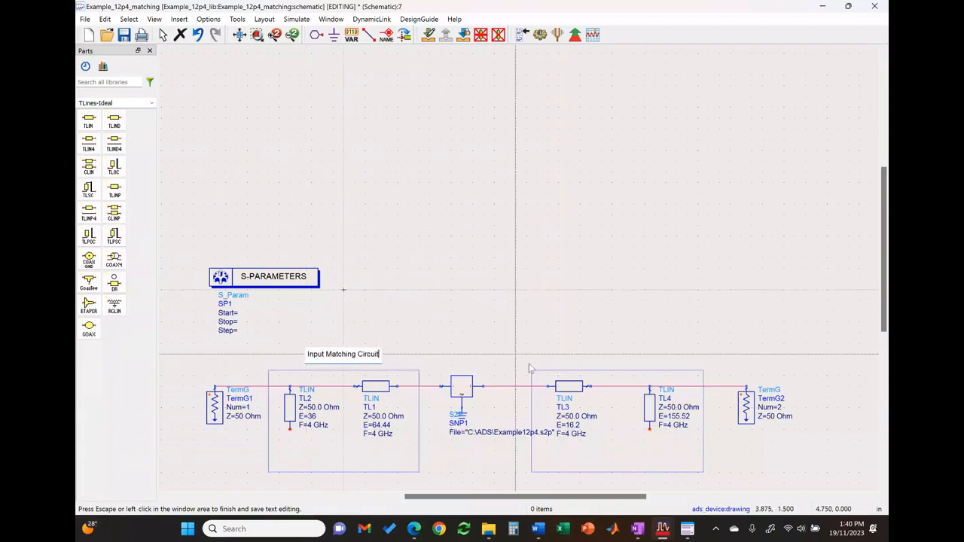
click(562, 351)
click(562, 351)
text(Output Matching Circuit)
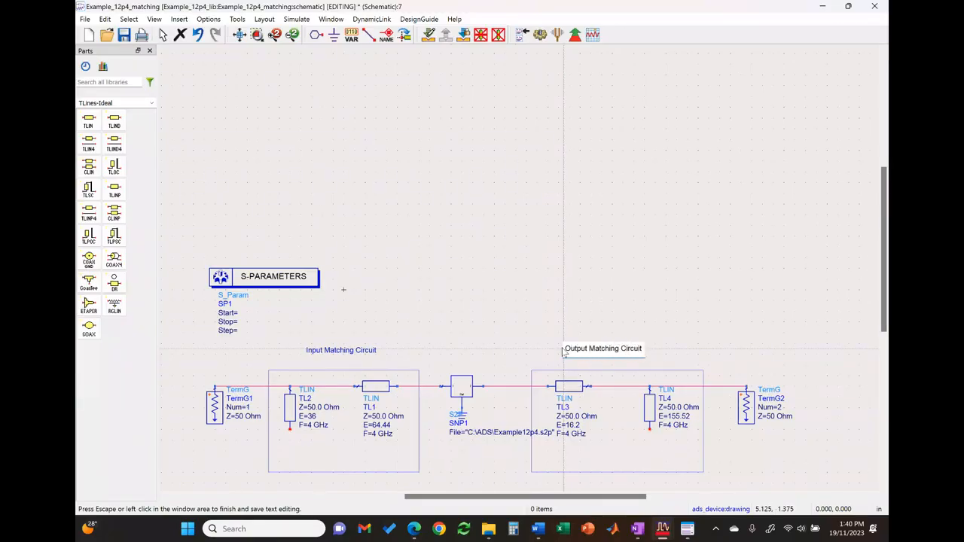
click(543, 174)
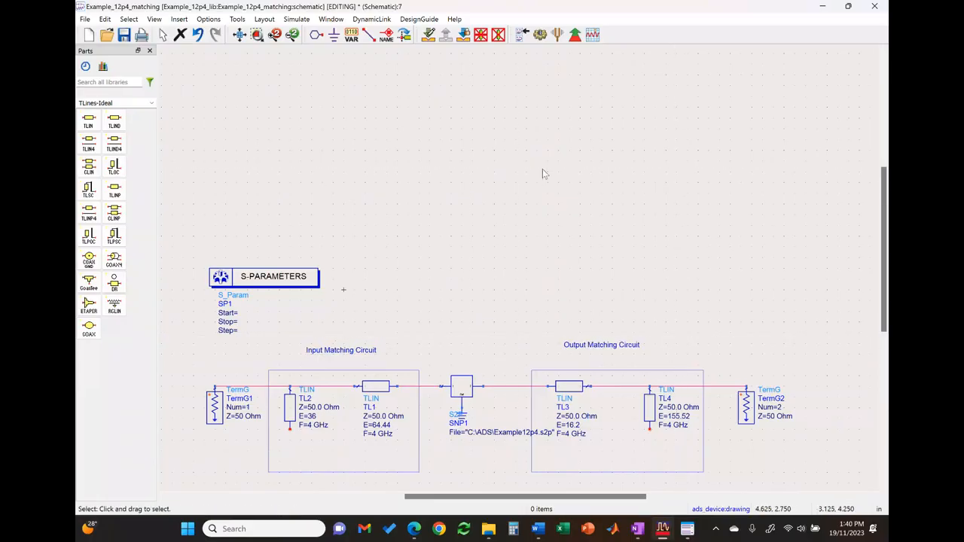
Step: Run the single-point S-parameter simulation, close its status window and return to the schematic
click(539, 34)
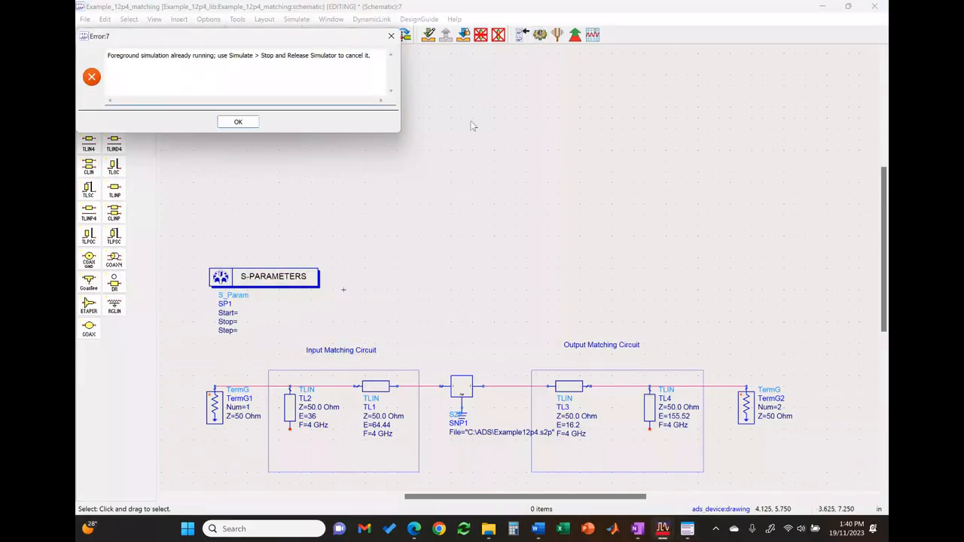
click(245, 122)
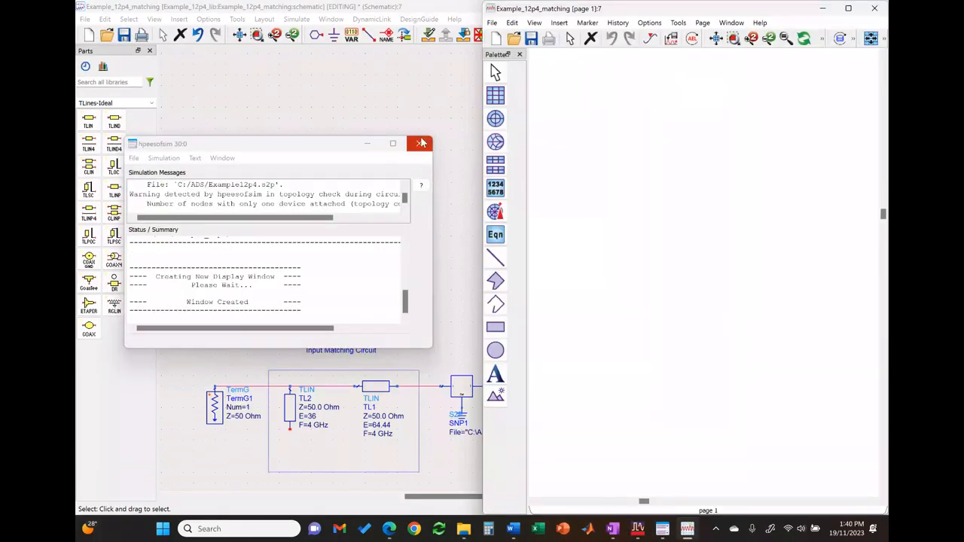
click(421, 143)
click(435, 268)
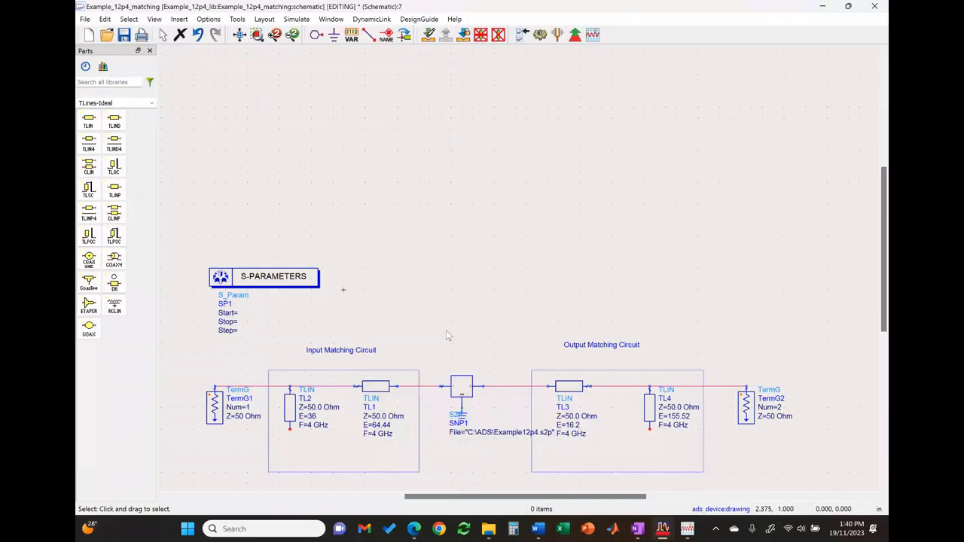
Step: Change the S-parameter simulation's sweep type to Linear with a start frequency of 3 GHz
double_click(301, 284)
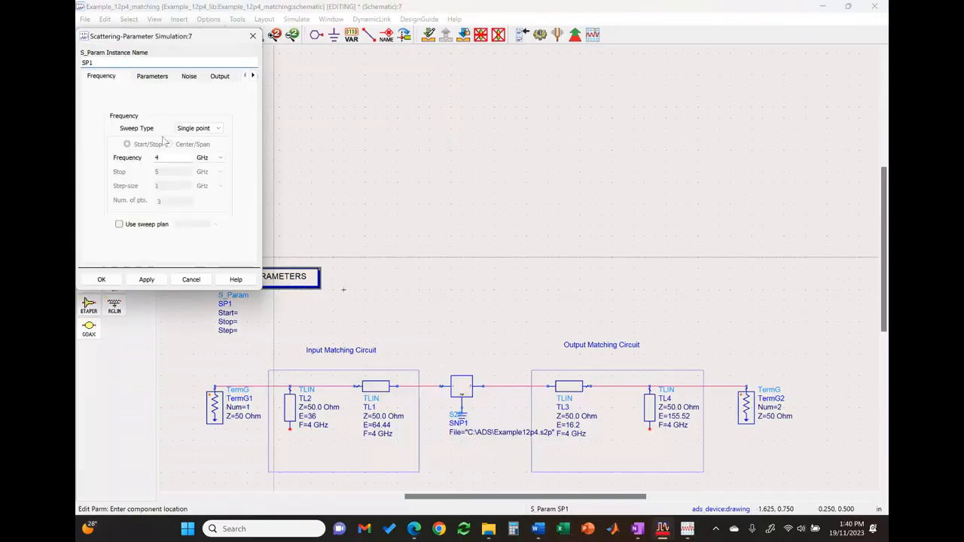
click(197, 128)
click(199, 145)
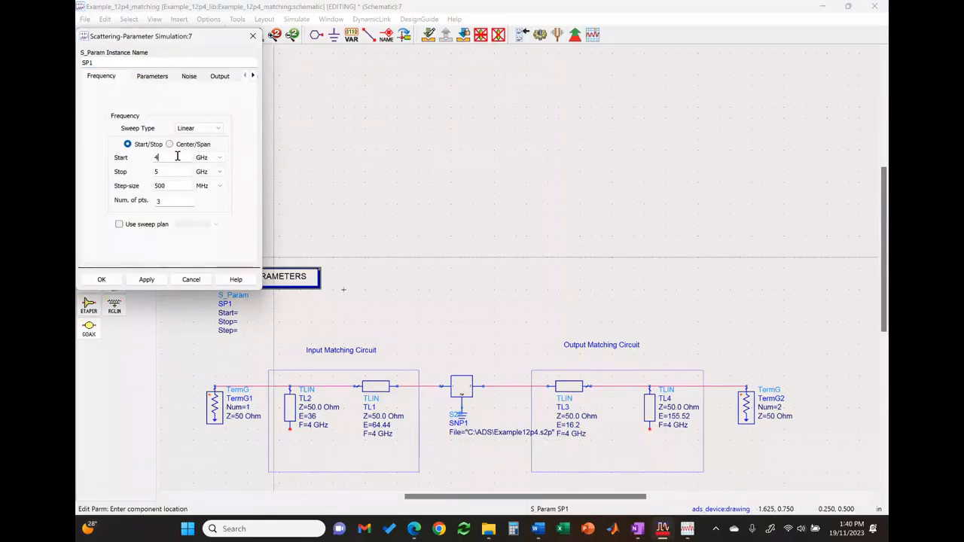
key(BackSpace)
text(3)
Step: Set the sweep to 101 points with a 20 MHz step size and apply the simulation settings
key(Tab)
key(Tab)
key(Tab)
key(Tab)
key(Tab)
key(Tab)
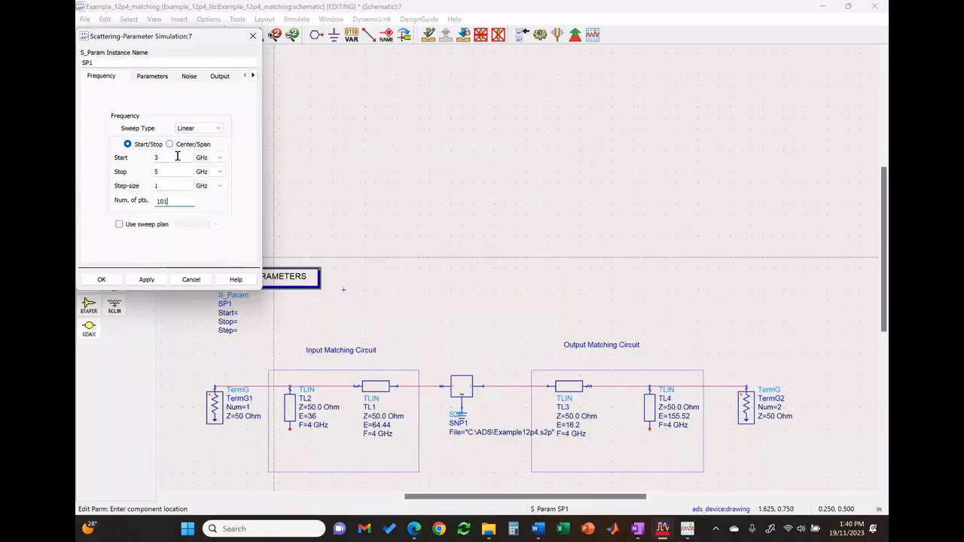
click(219, 188)
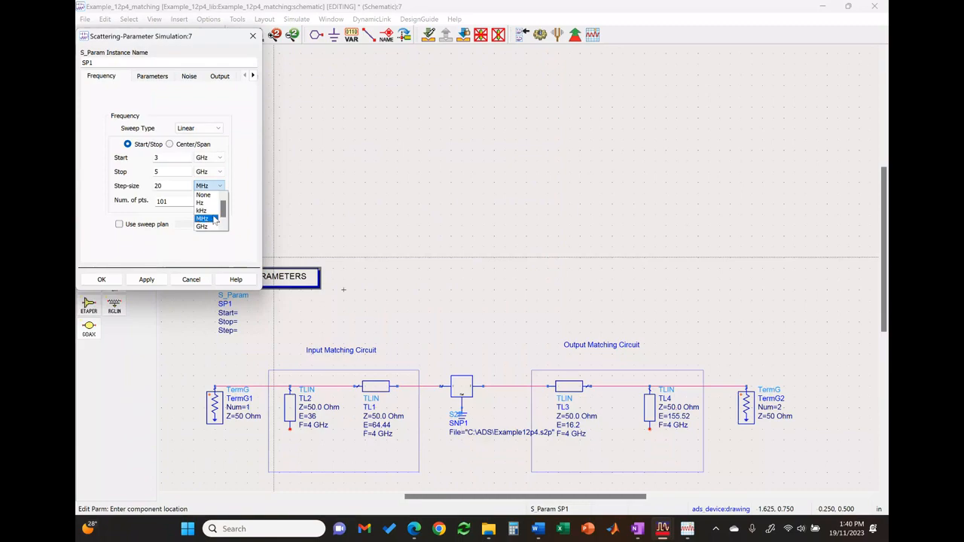
click(214, 219)
click(160, 279)
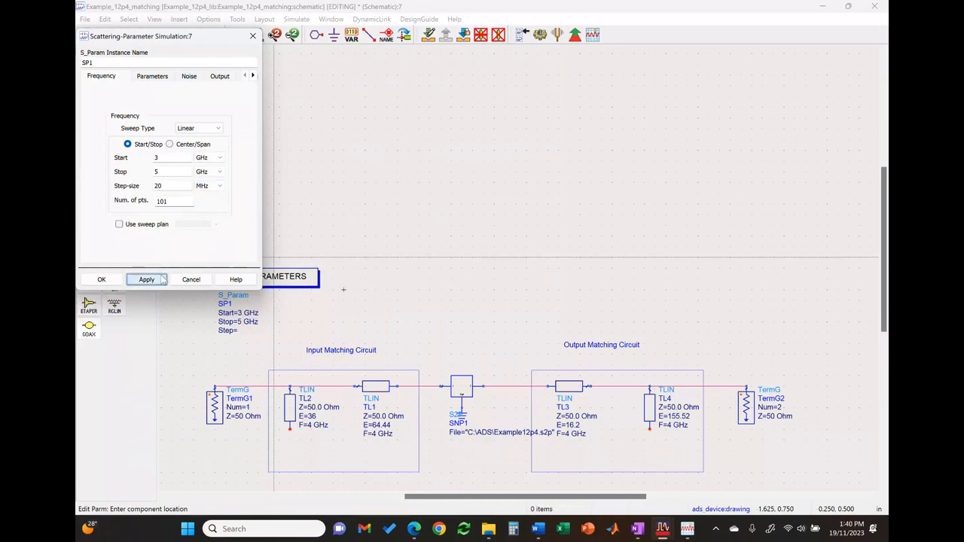
click(102, 279)
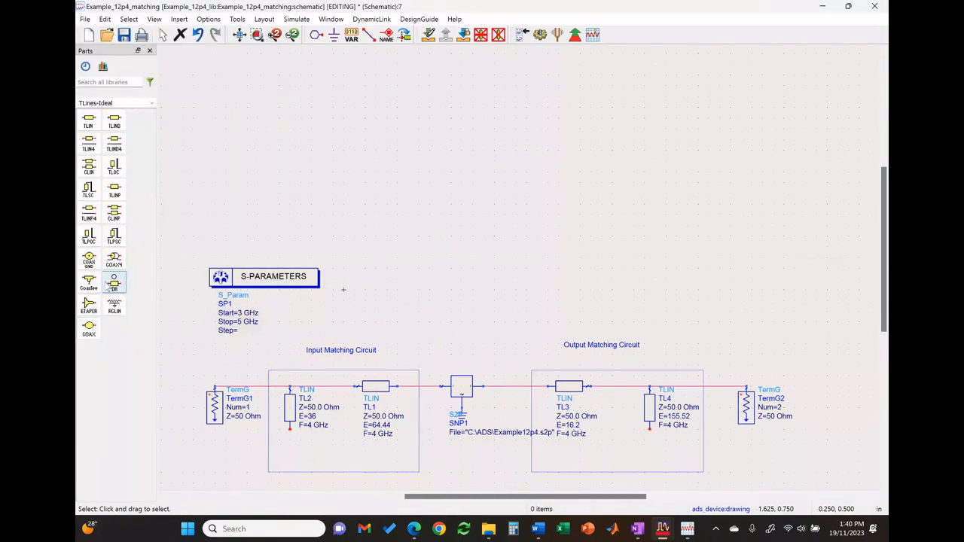
Step: Run the simulation and plot S(1,1) and S(2,1) in dB on a rectangular plot fitted to the page
click(542, 35)
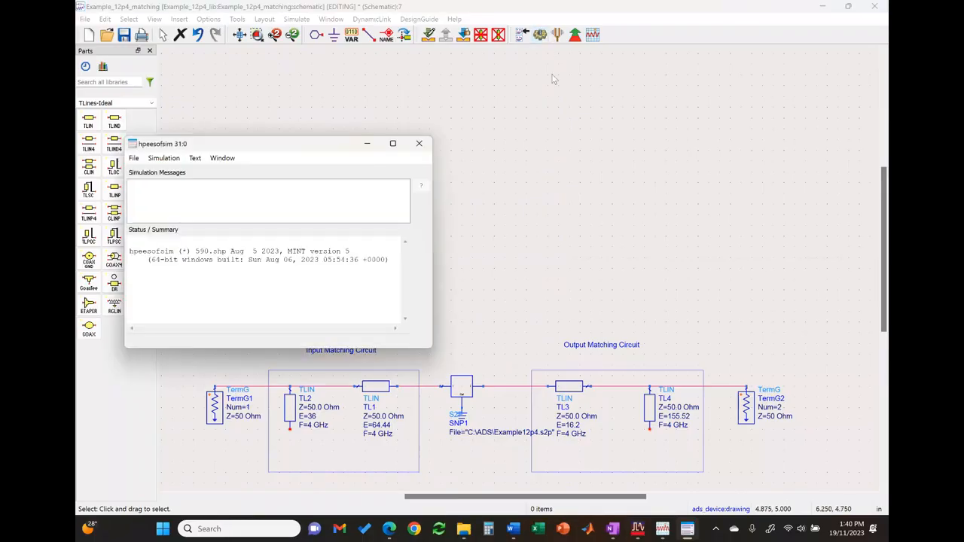
click(495, 95)
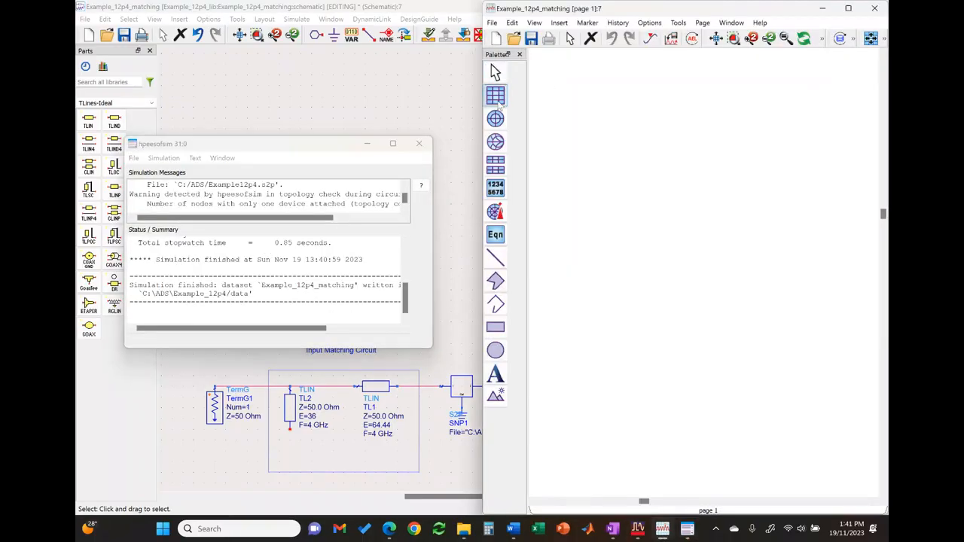
click(581, 99)
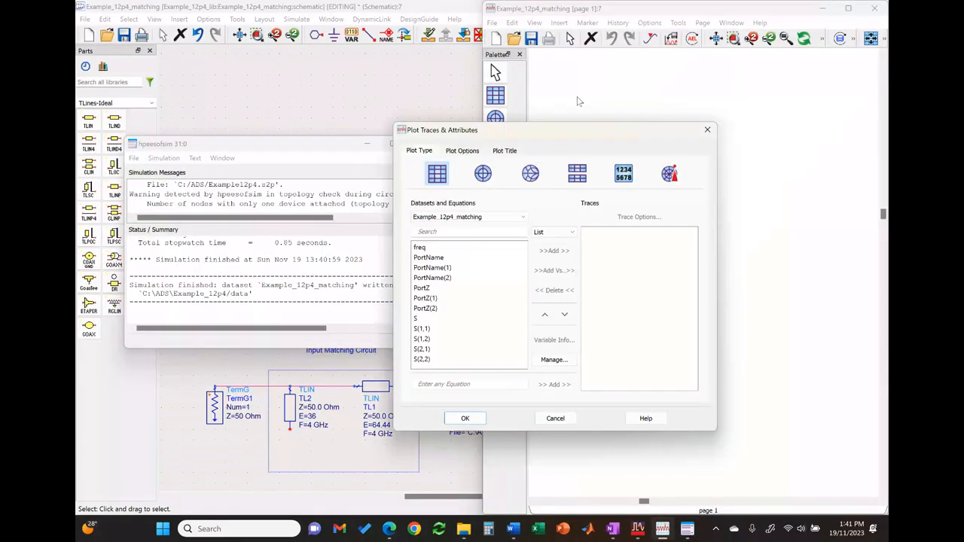
click(486, 334)
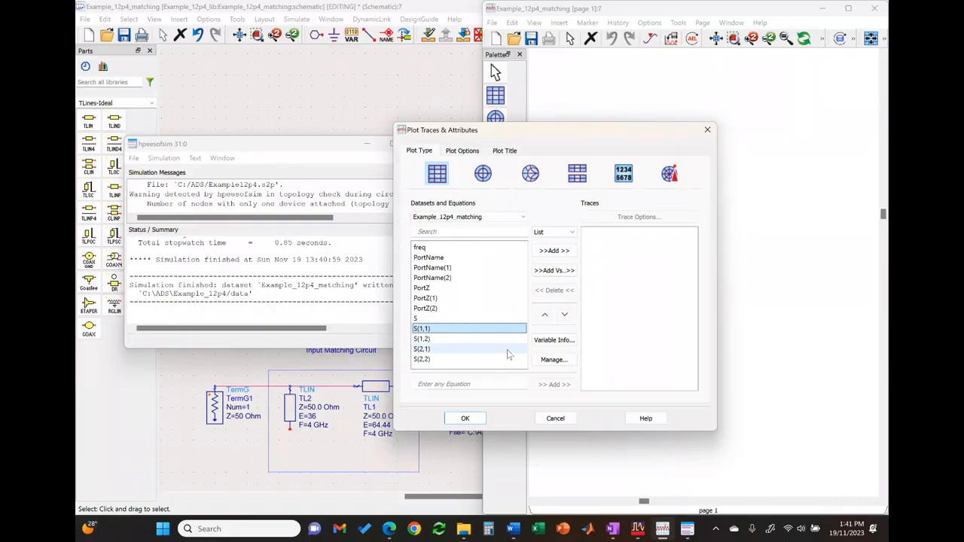
ctrl+click(508, 350)
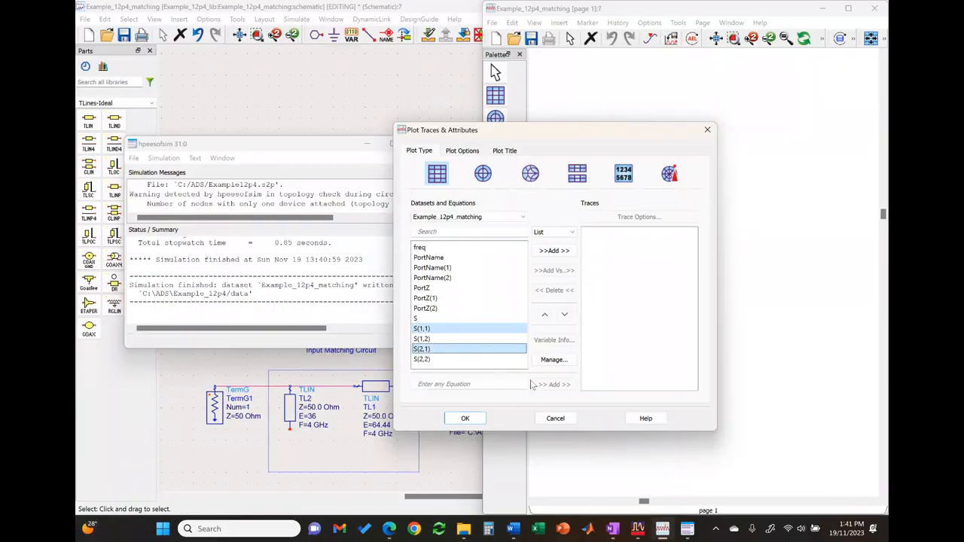
click(482, 419)
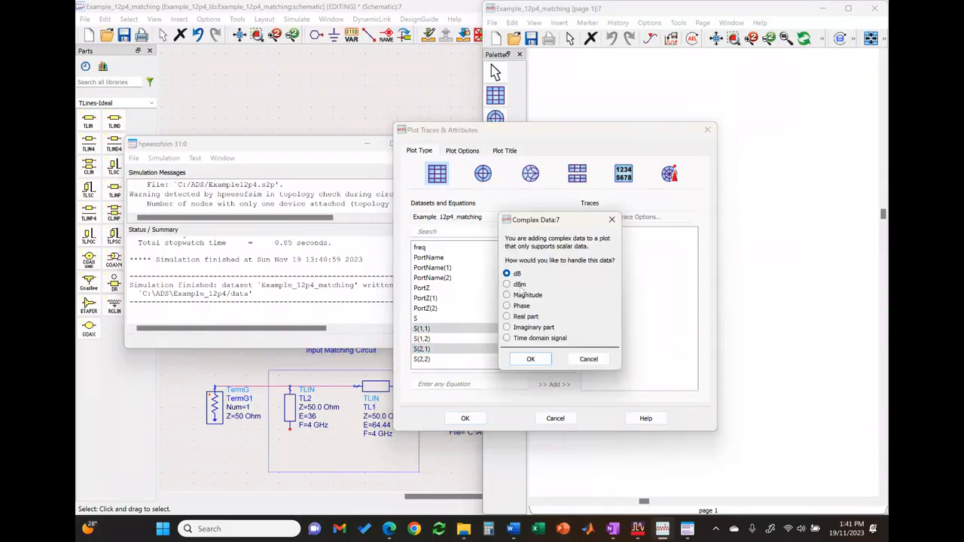
click(531, 358)
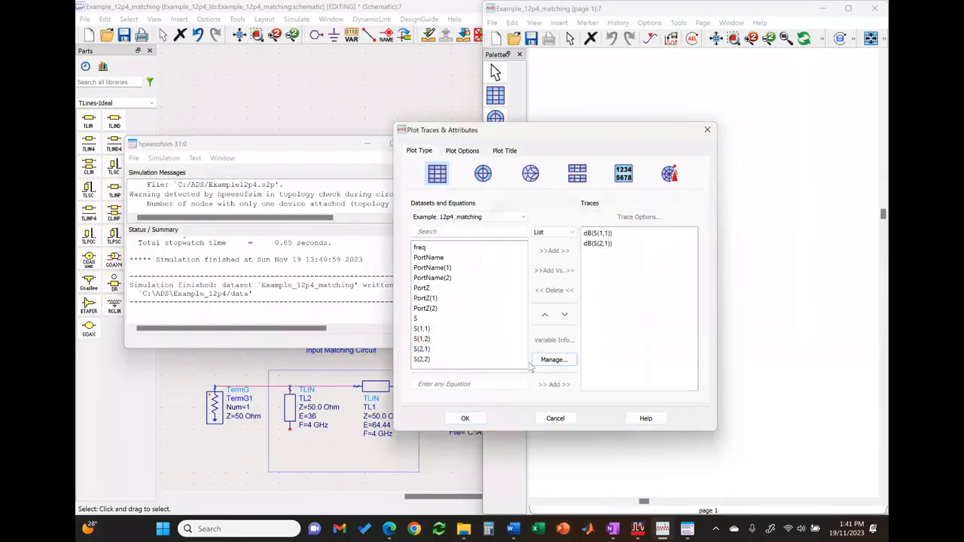
click(467, 420)
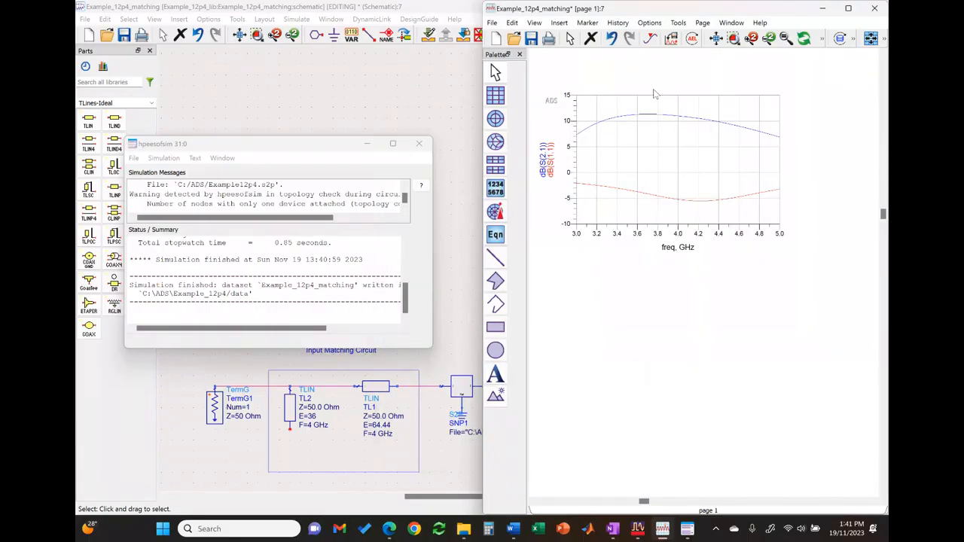
click(716, 38)
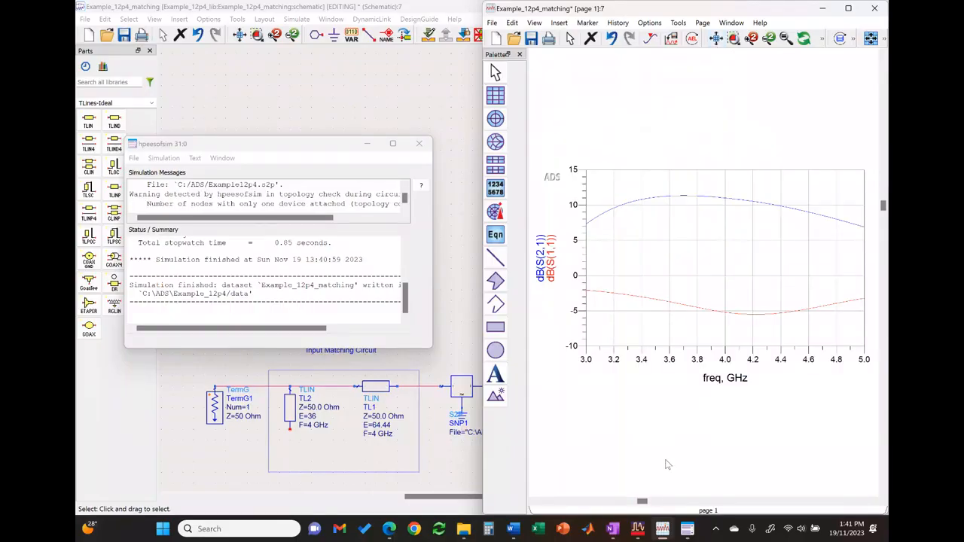
Step: Compare the simulated curves with the textbook plot in OneNote, save the data display and return to the ADS schematic
click(613, 534)
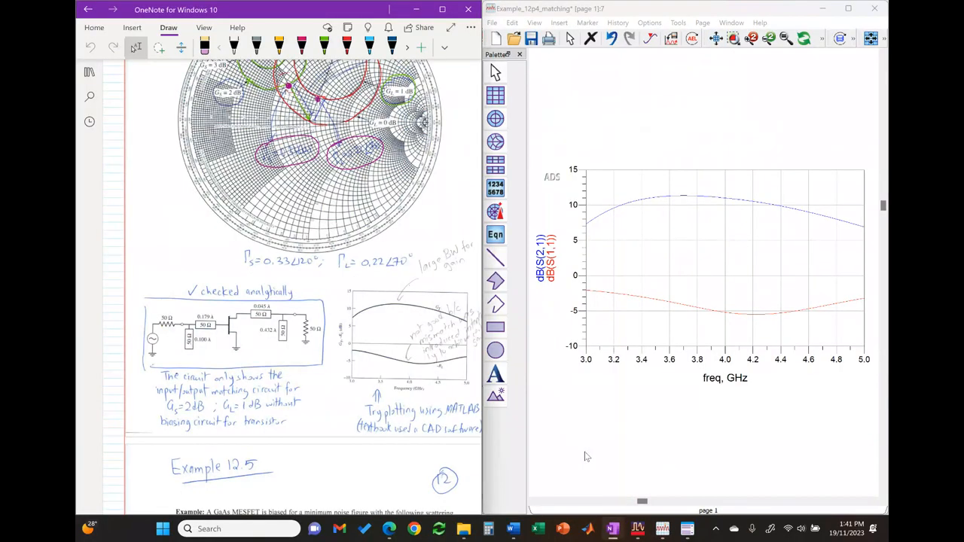
scroll(391, 348, up, 5)
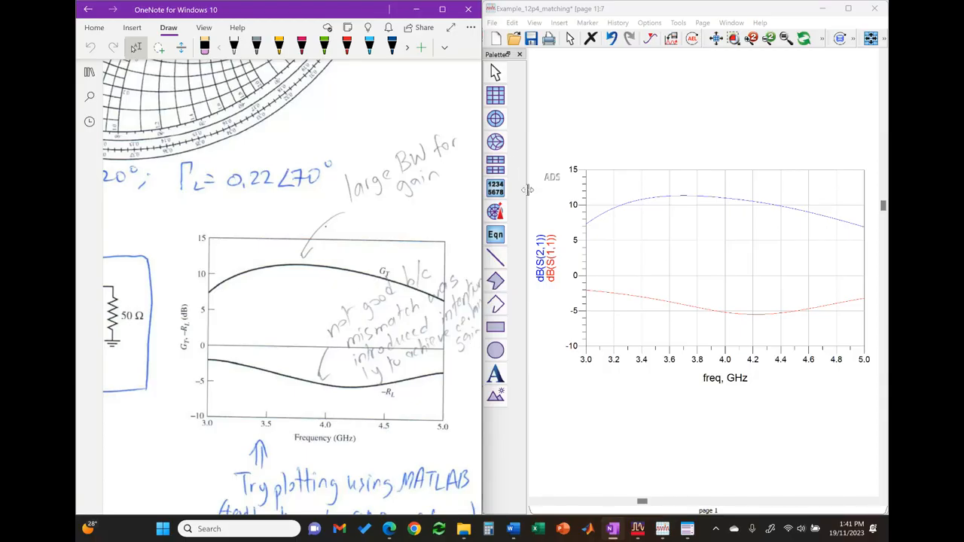
click(531, 39)
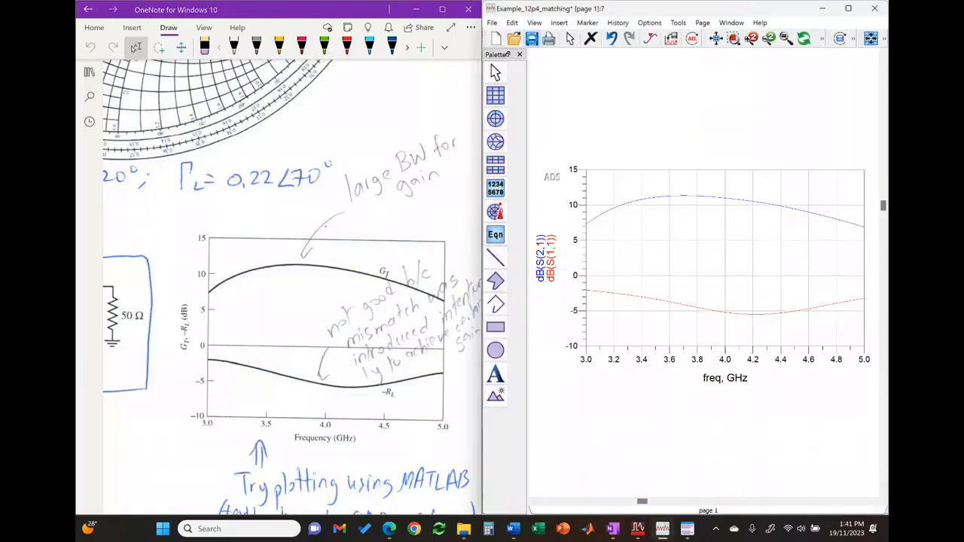
click(532, 40)
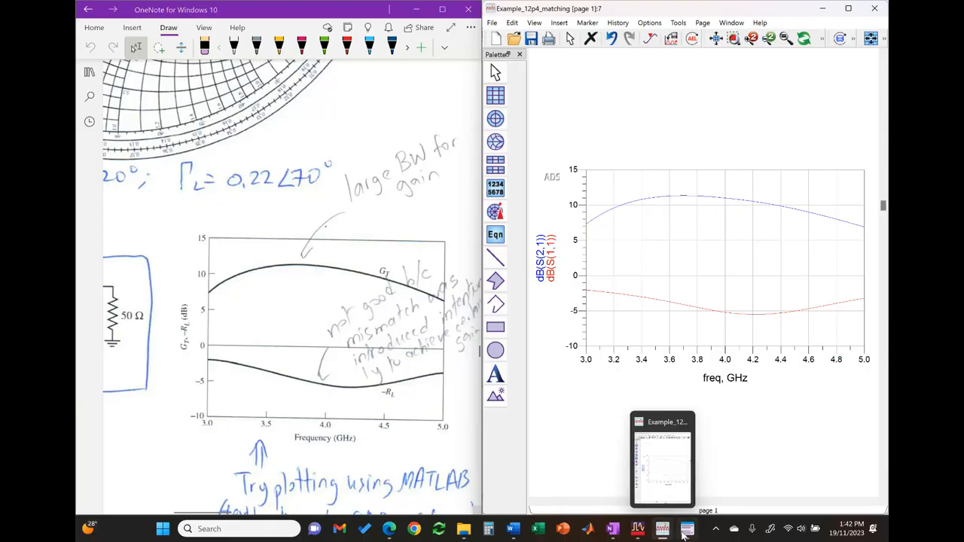
click(654, 518)
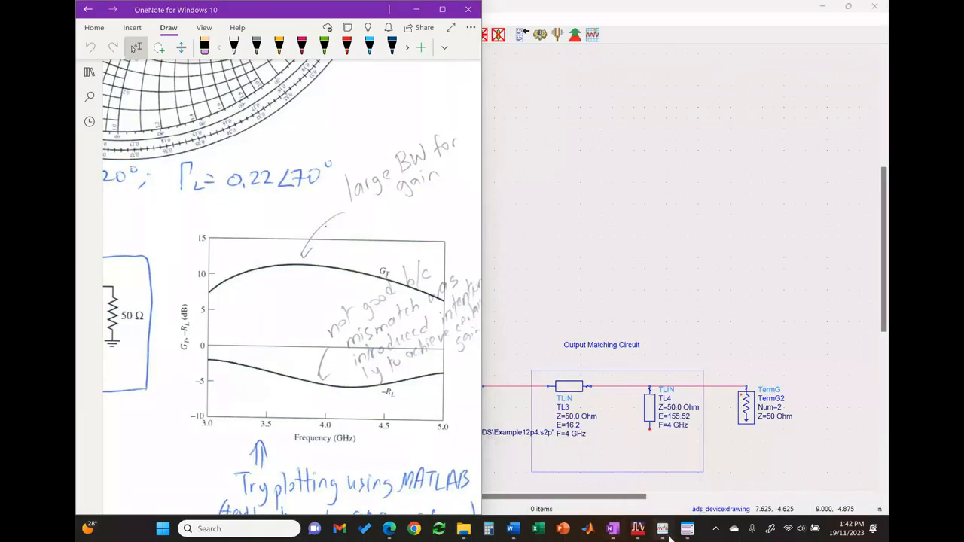
Step: Open the Example_12p4 data display containing the stability and constant-gain circles
click(666, 531)
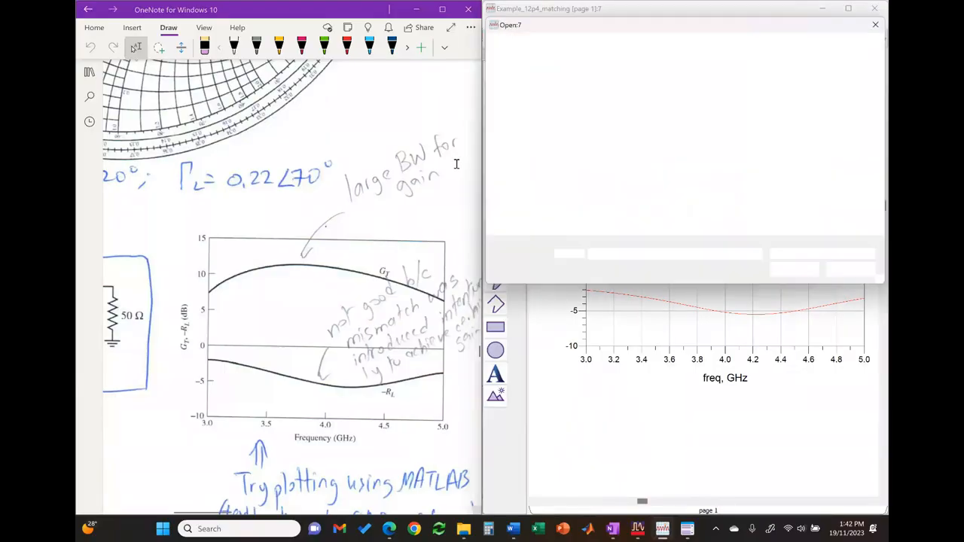
double_click(734, 132)
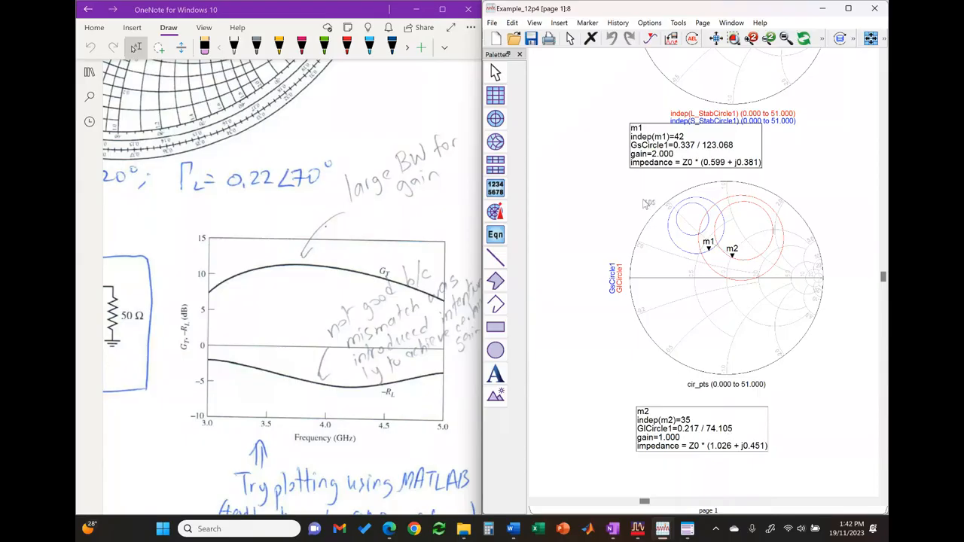
Step: Find Example 12.5 in the OneNote notes and read from its problem statement to the Smith chart and matching circuit
click(403, 180)
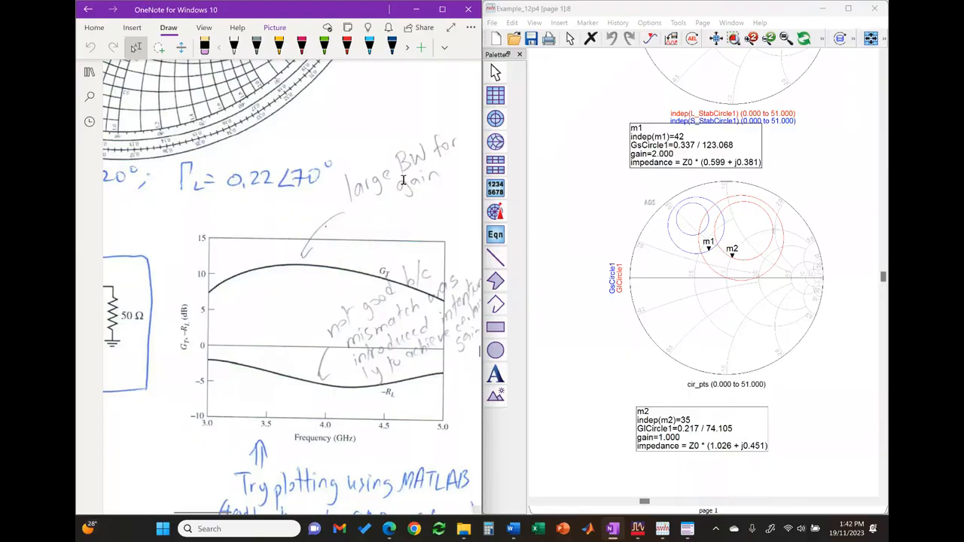
ctrl+scroll(403, 180, down, 5)
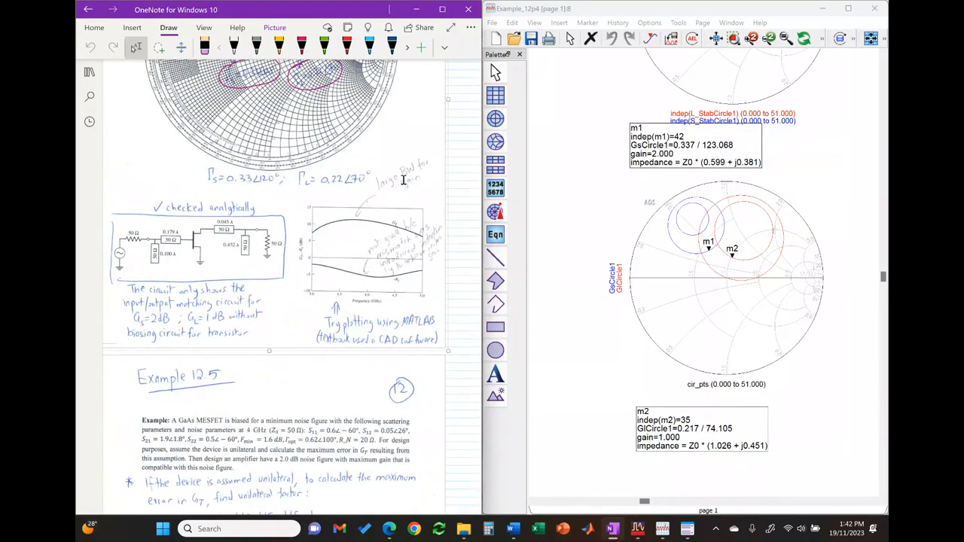
scroll(403, 180, down, 3)
ctrl+scroll(403, 180, up, 2)
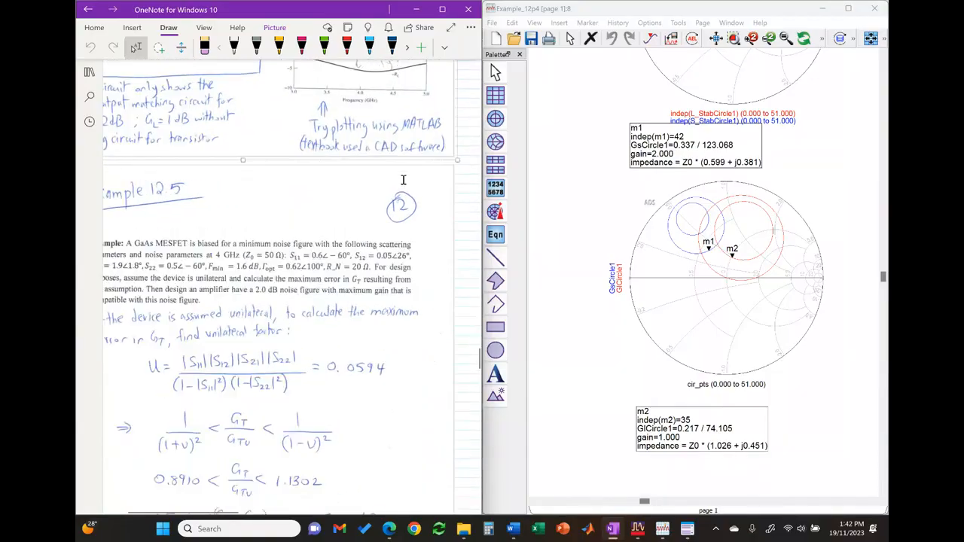
ctrl+scroll(403, 180, down, 1)
scroll(403, 181, down, 2)
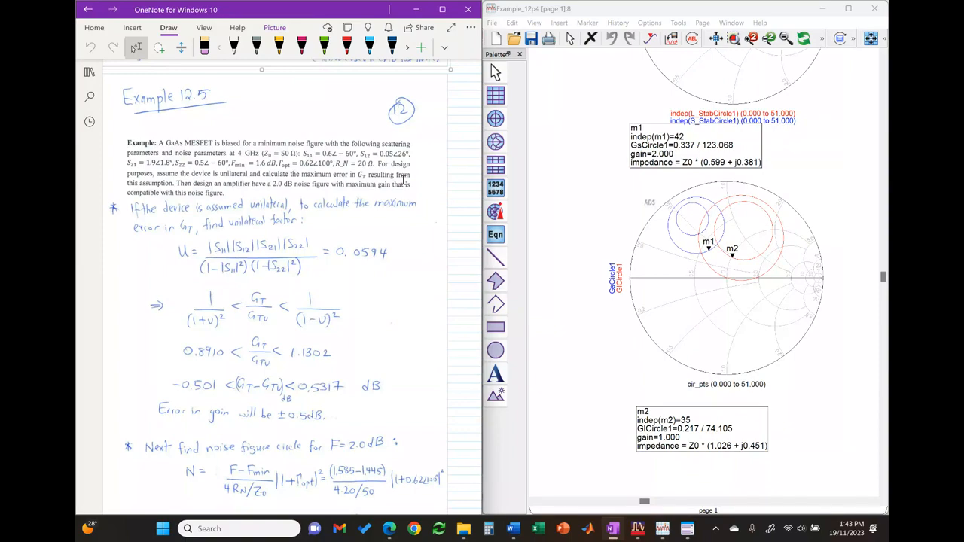
scroll(403, 181, down, 15)
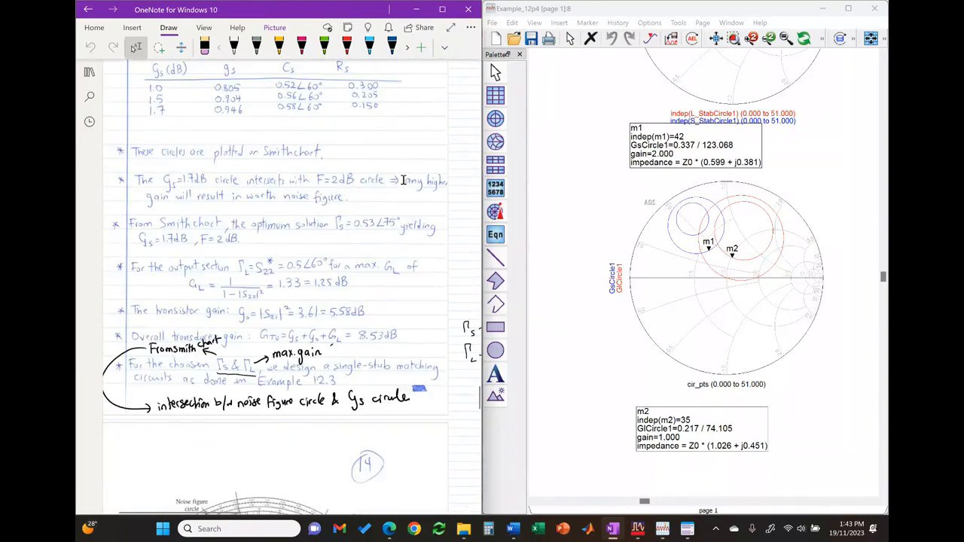
scroll(403, 180, down, 8)
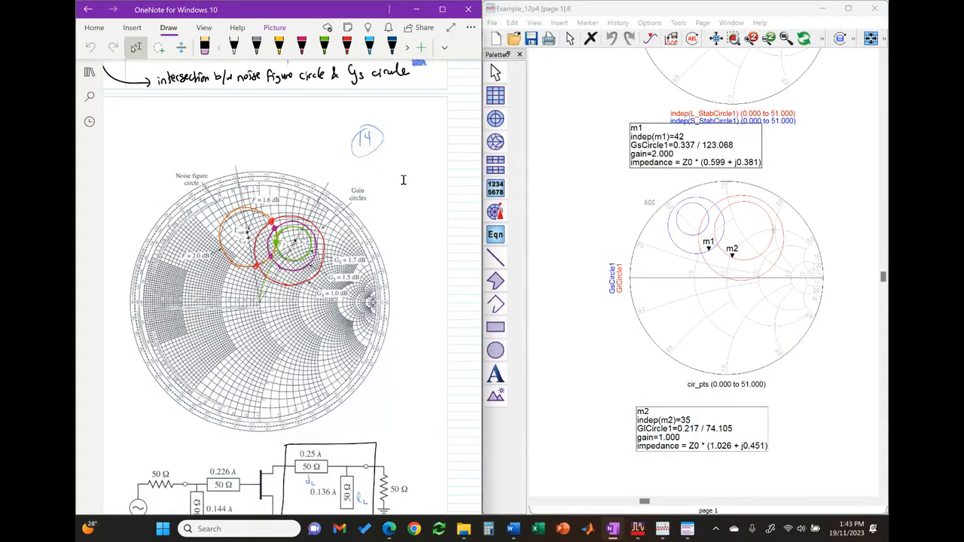
scroll(403, 181, up, 3)
scroll(403, 180, down, 3)
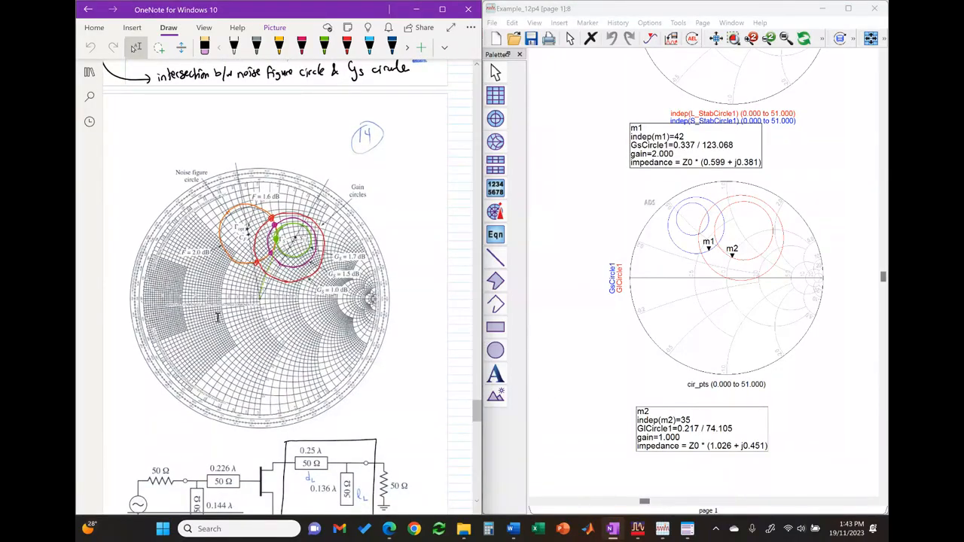
Step: Review the noise figure circle calculations in OneNote and return to the Example 12.5 problem statement
scroll(217, 318, up, 1)
scroll(217, 318, up, 20)
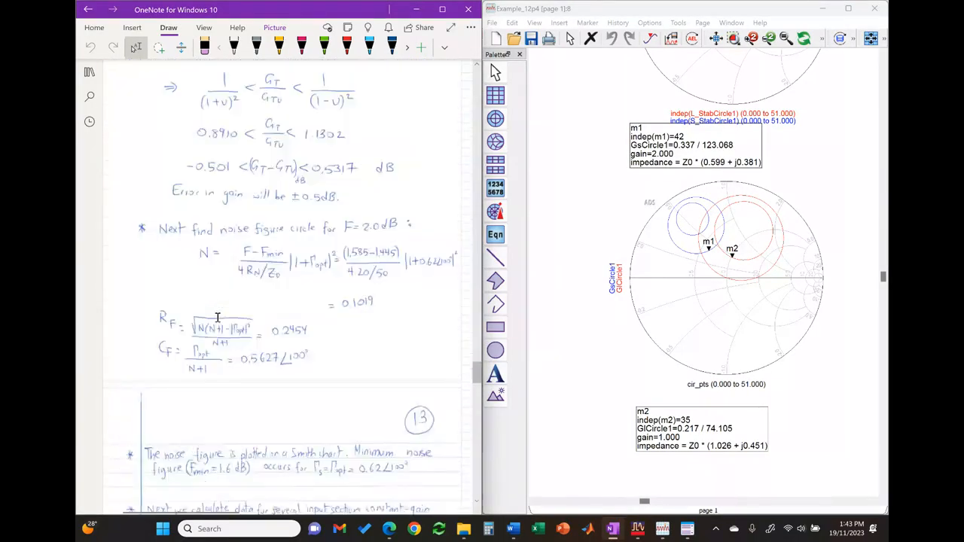
scroll(217, 318, down, 3)
scroll(217, 318, up, 8)
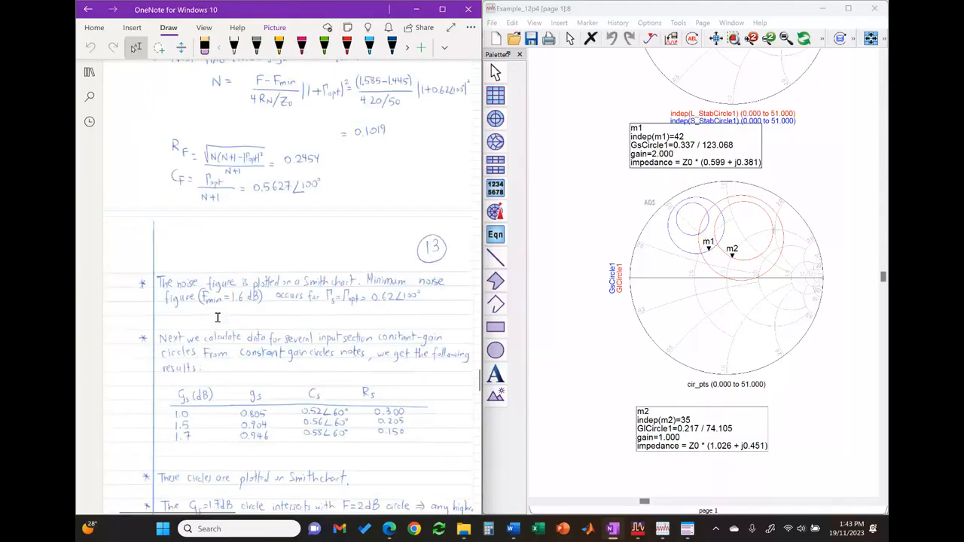
scroll(217, 317, up, 2)
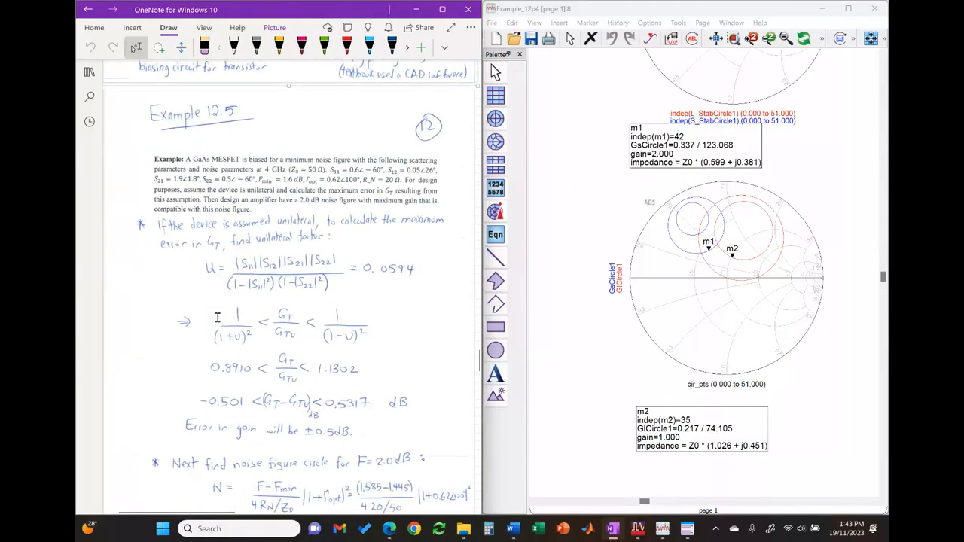
Step: Save the Example_12p4 data display, then close it and the Example_12p4_matching data display
click(531, 46)
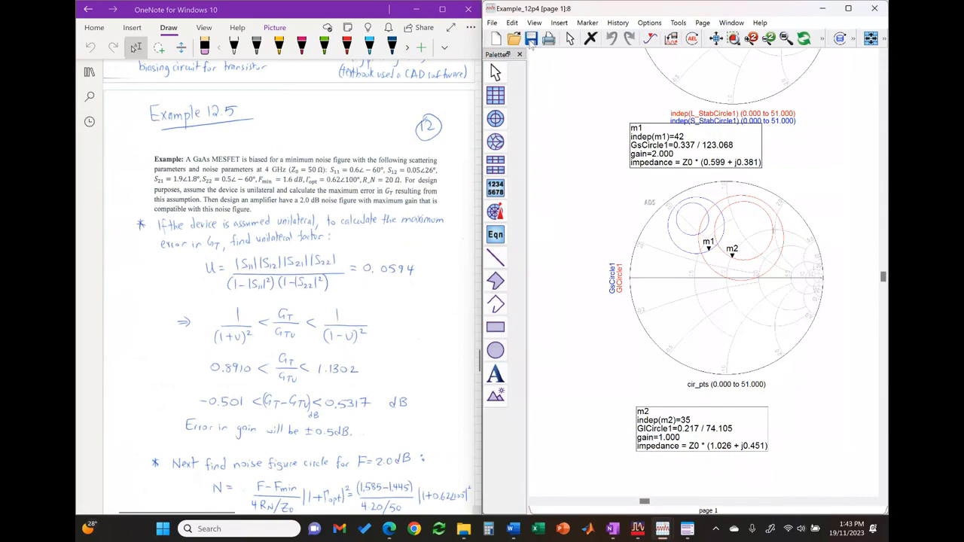
click(849, 8)
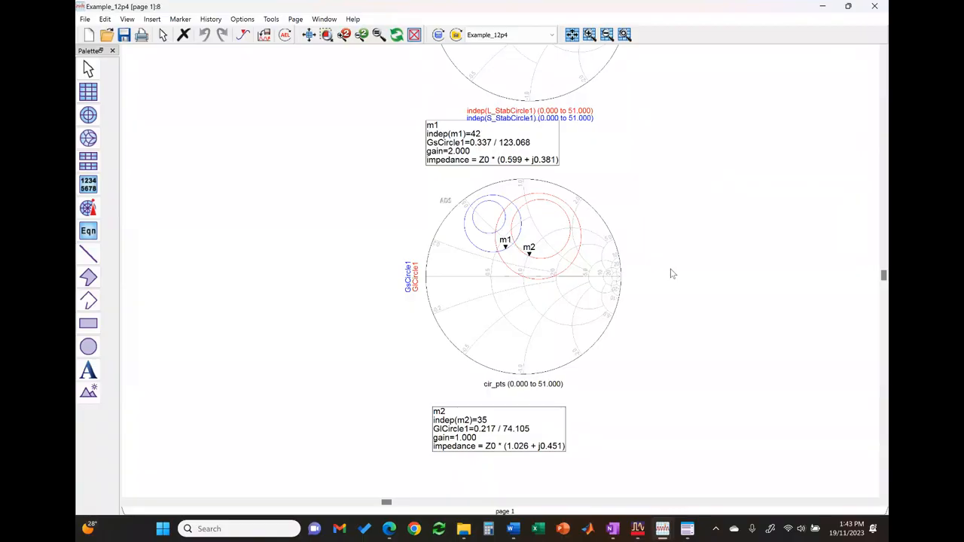
click(874, 6)
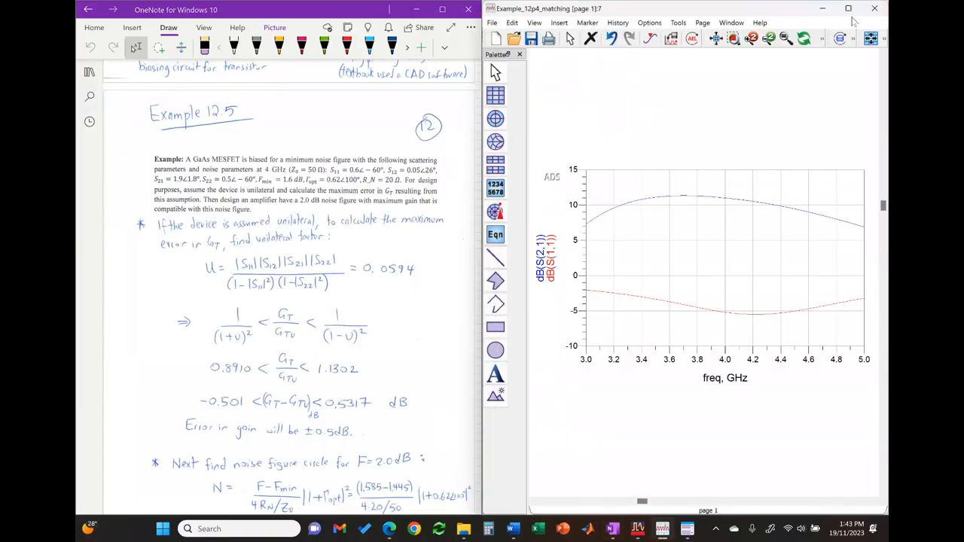
click(874, 9)
click(742, 162)
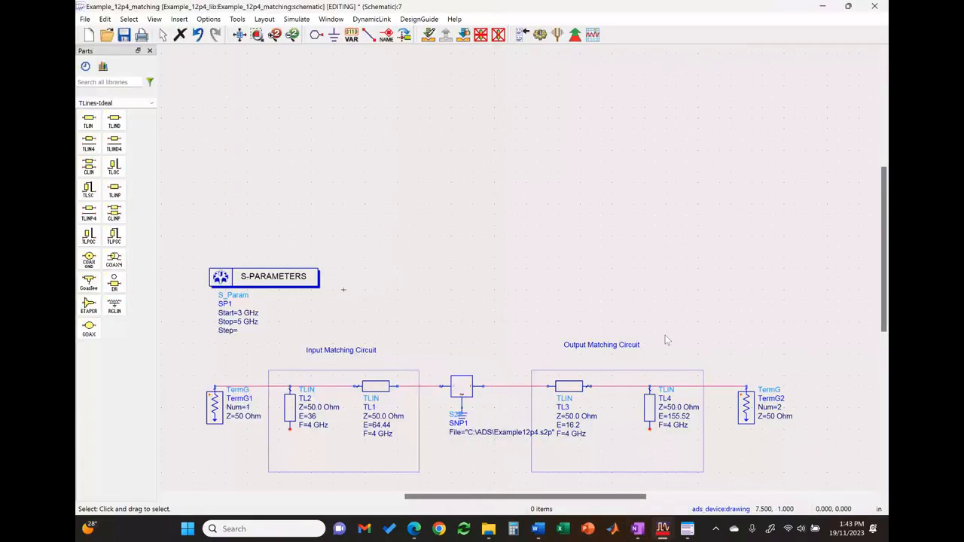
Step: Close the Example_12p4_matching schematic and return to the ADS main window
click(85, 19)
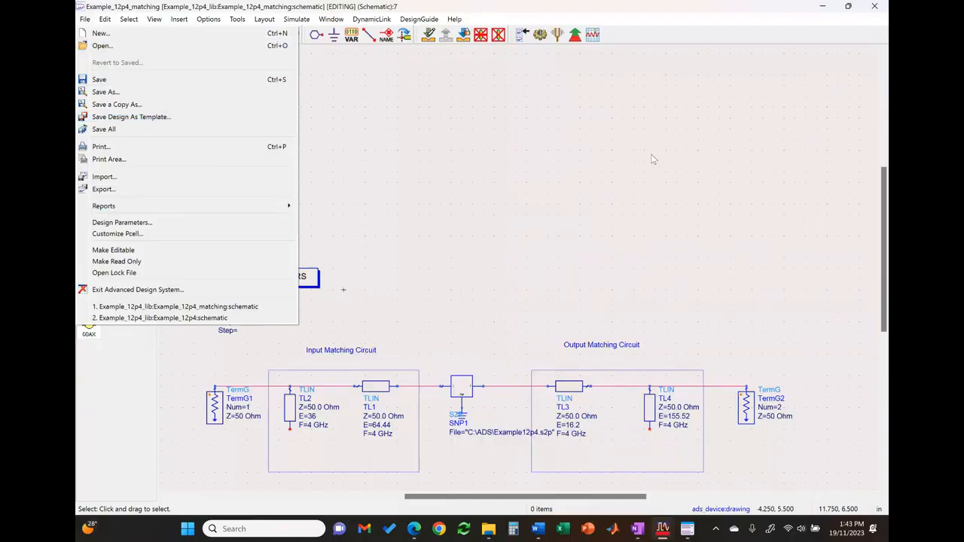
click(682, 204)
click(875, 8)
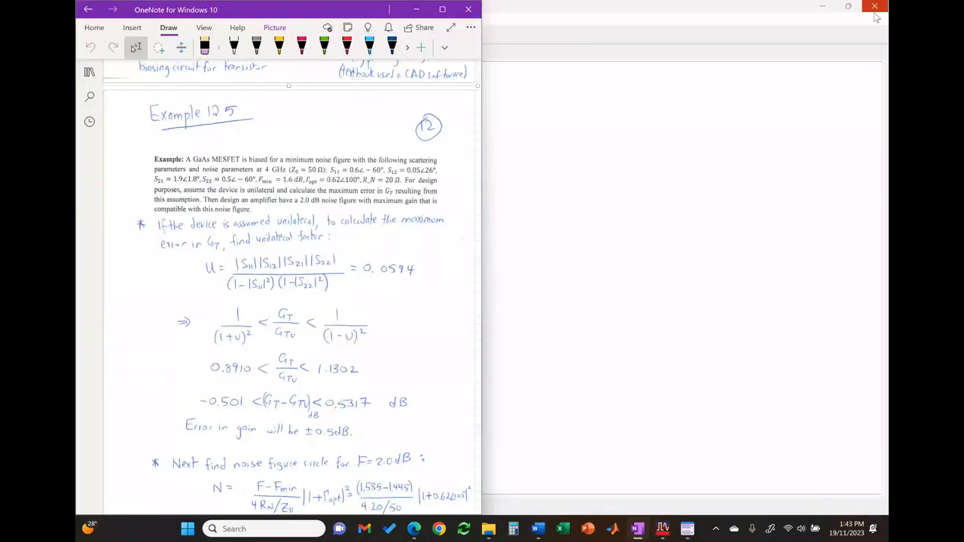
click(553, 263)
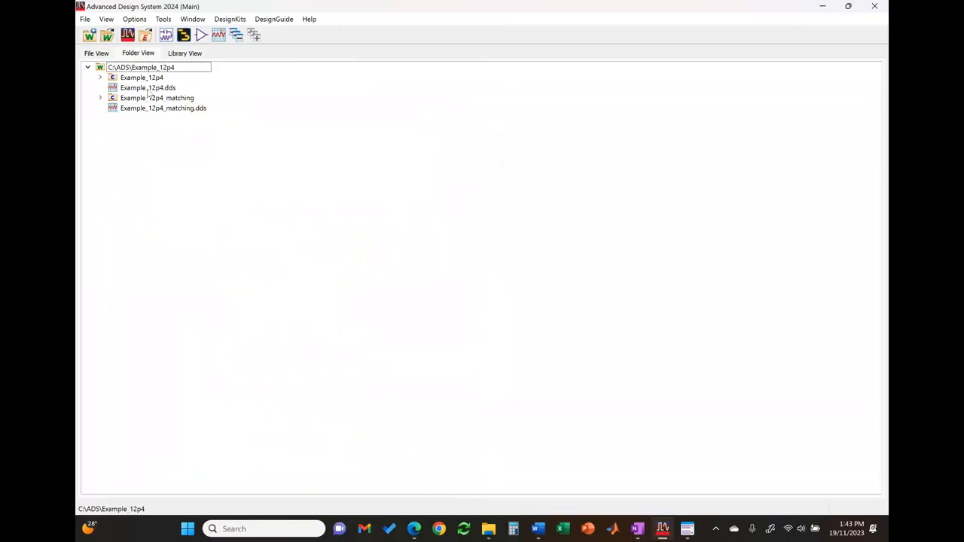
Step: Create a new workspace named Example_12p5
click(80, 23)
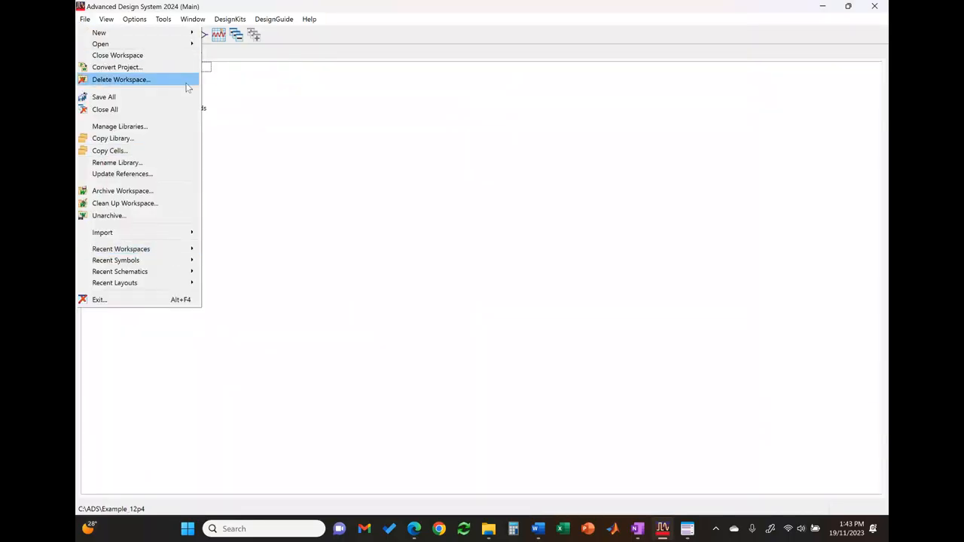
mouse_move(143, 34)
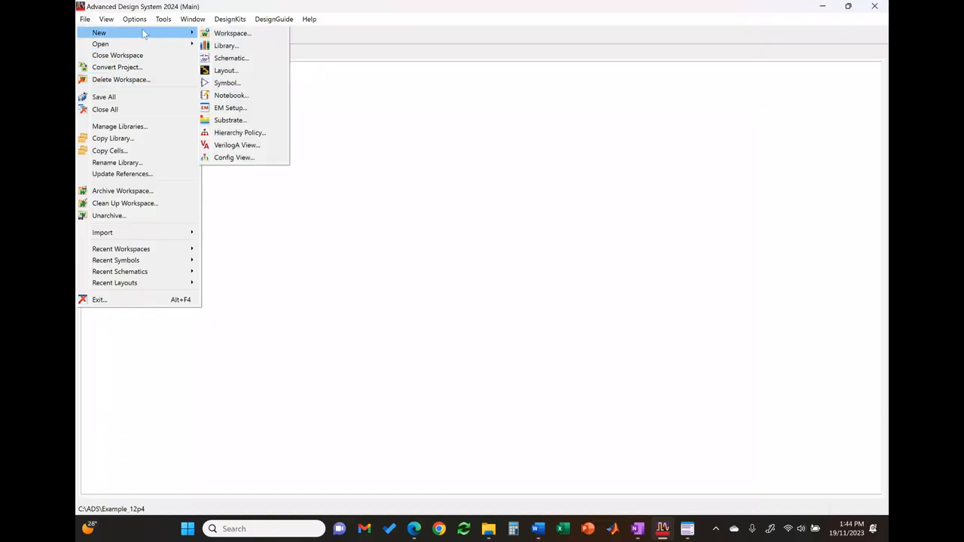
click(226, 33)
text(Example_12p5_wrk)
key(Return)
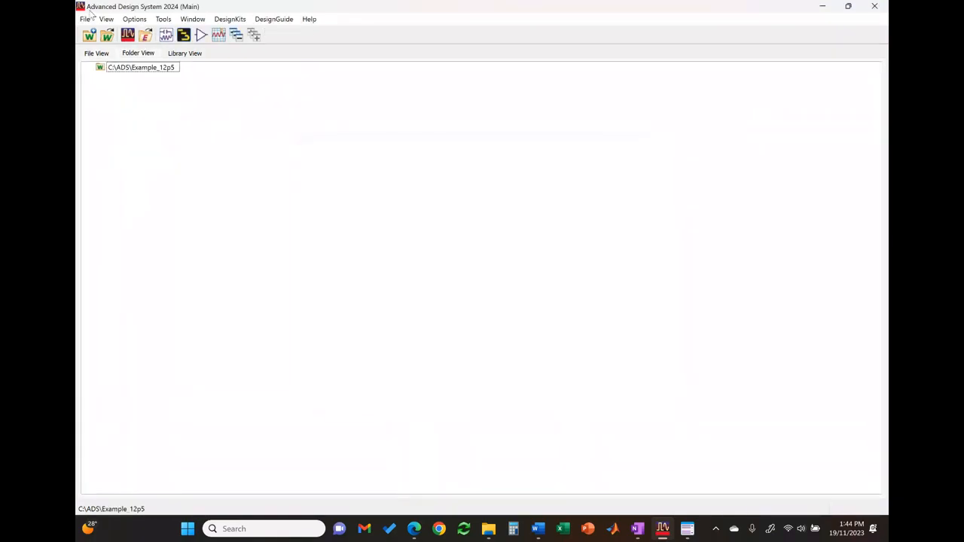
Step: Create a schematic in a cell named Example_12p5 and arrange it side by side with the OneNote notes
click(85, 19)
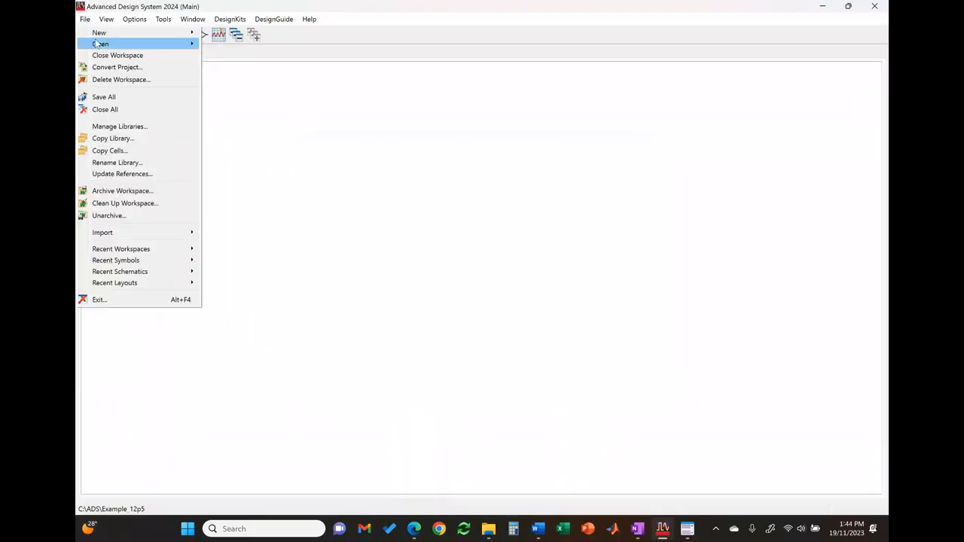
mouse_move(99, 32)
click(235, 56)
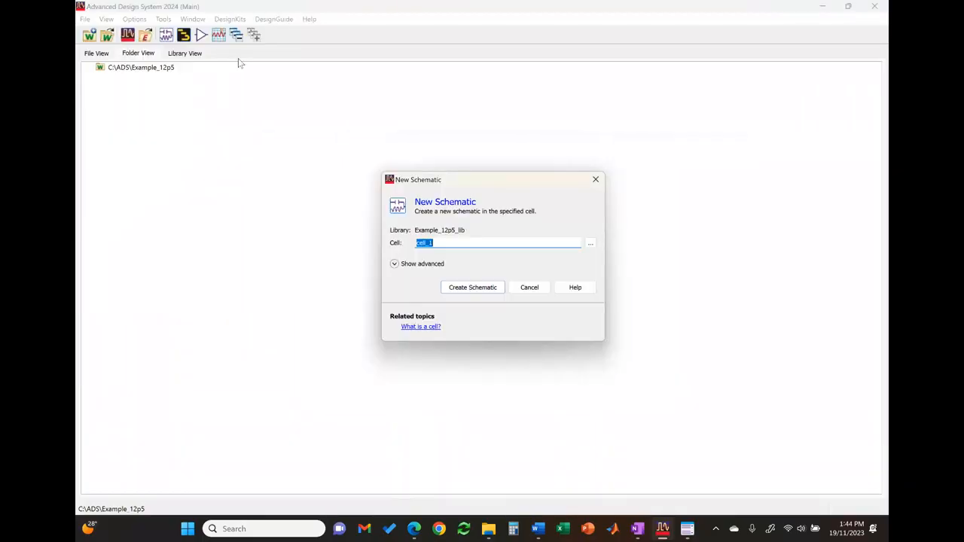
text(Example_12p4)
key(Return)
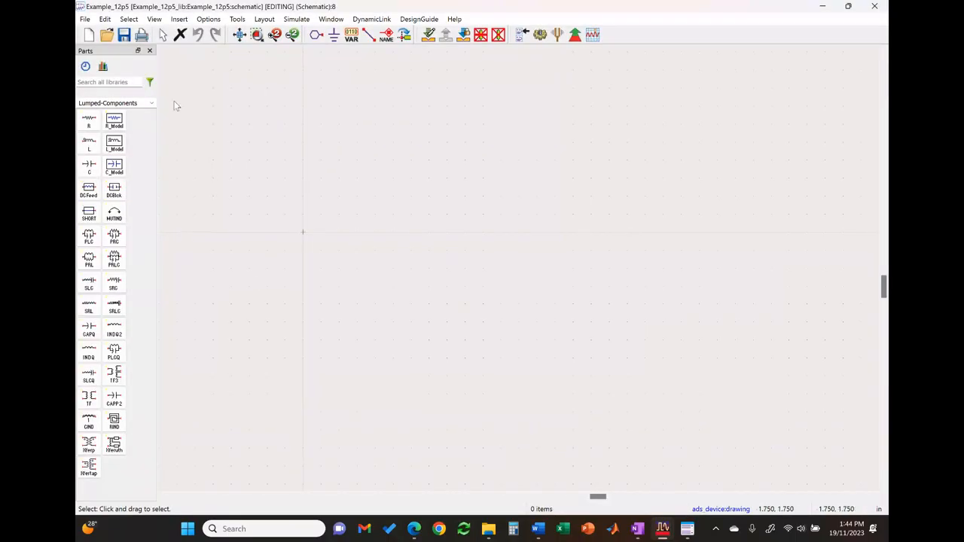
key(super+Right)
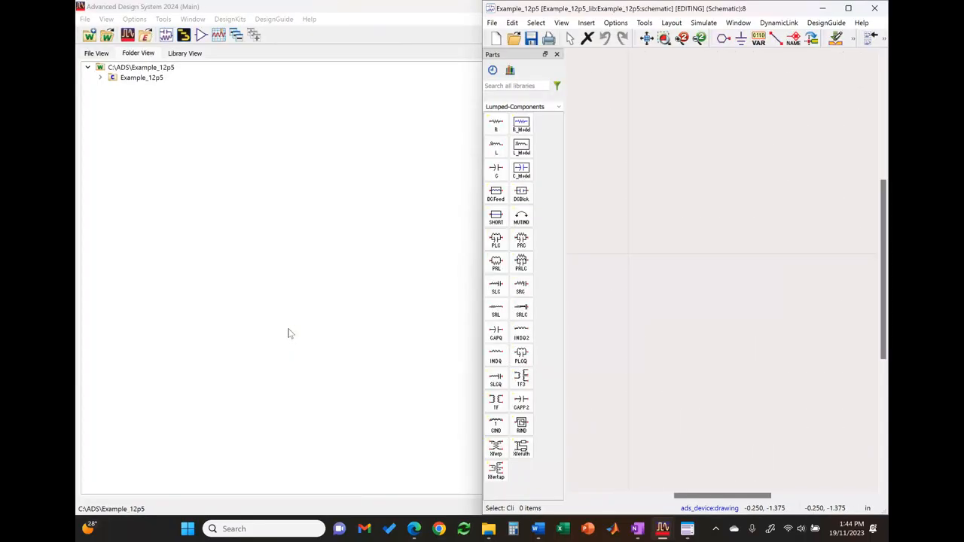
click(294, 115)
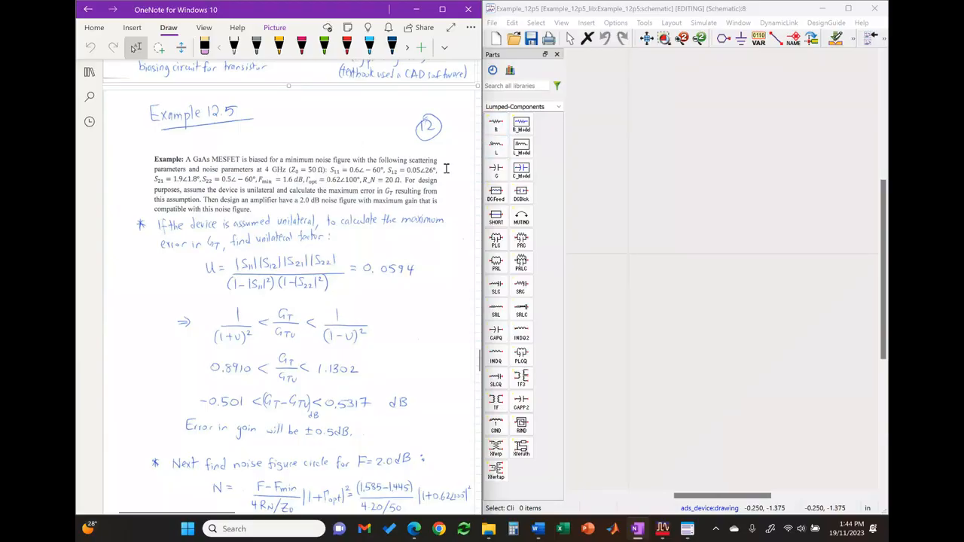
Step: Place an S2P_Eqn two-port component from the Eqn Based-Linear palette in the schematic
click(558, 107)
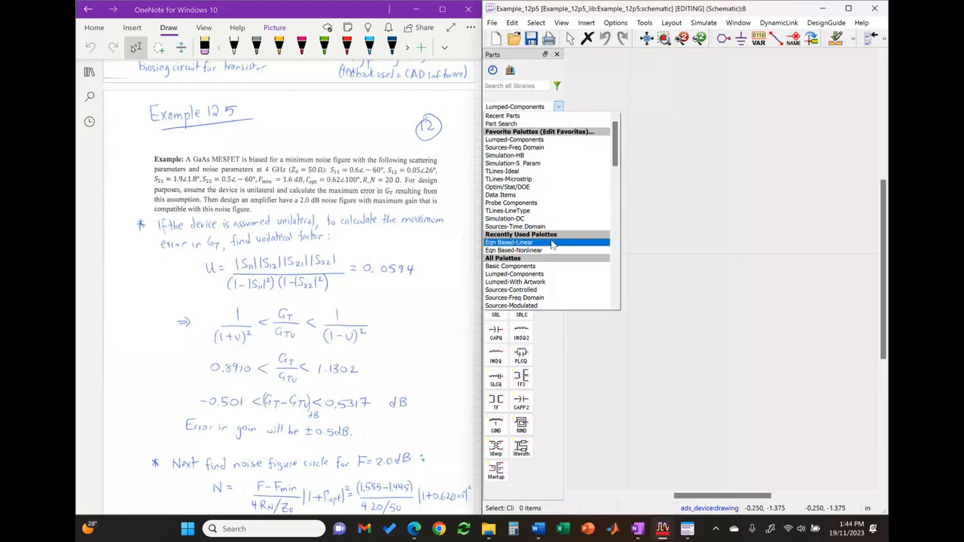
scroll(552, 245, down, 6)
scroll(552, 245, down, 9)
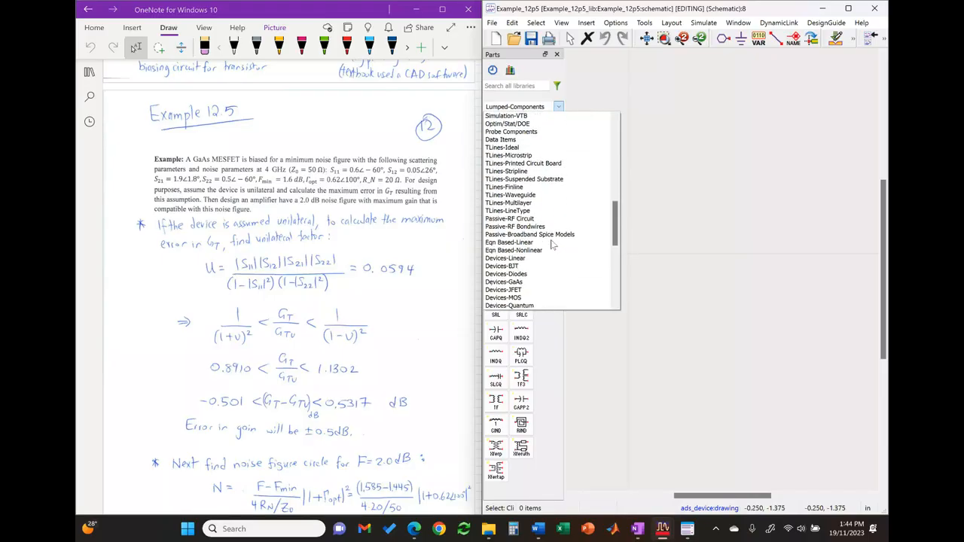
scroll(552, 245, down, 5)
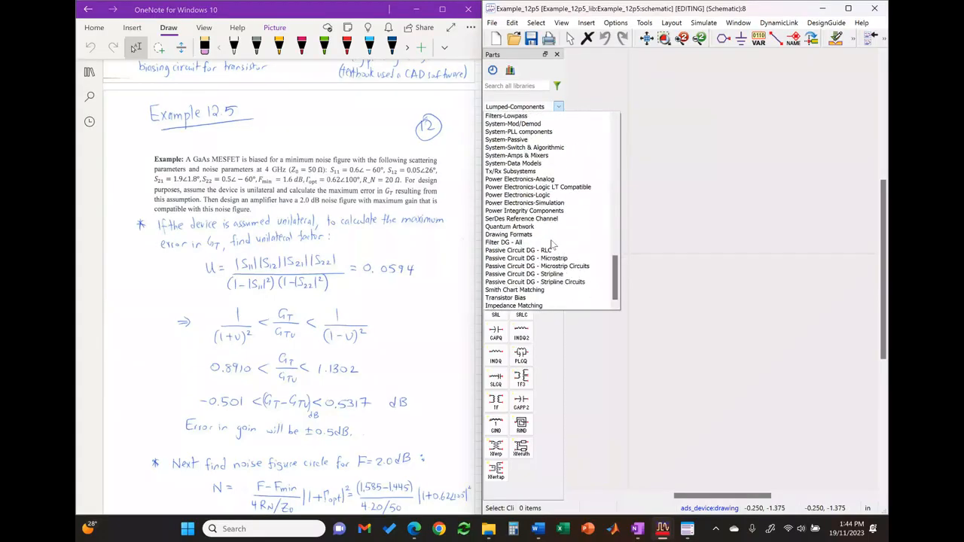
scroll(552, 244, up, 7)
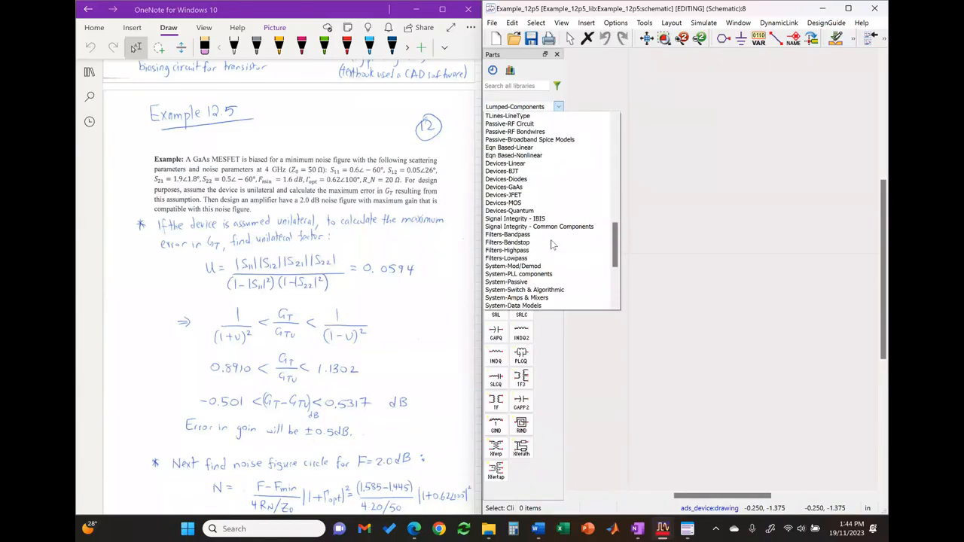
click(535, 163)
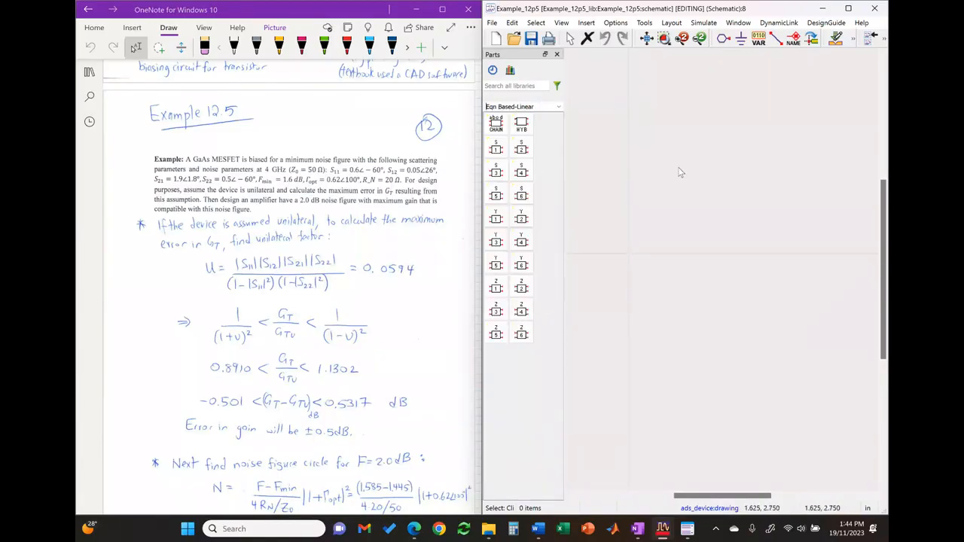
click(521, 149)
click(707, 187)
key(Escape)
Step: Set the S2P_Eqn two-port's S[1,1] to 0.3-j*0.52 and S[1,2] to 0.045+j*0.022
click(730, 218)
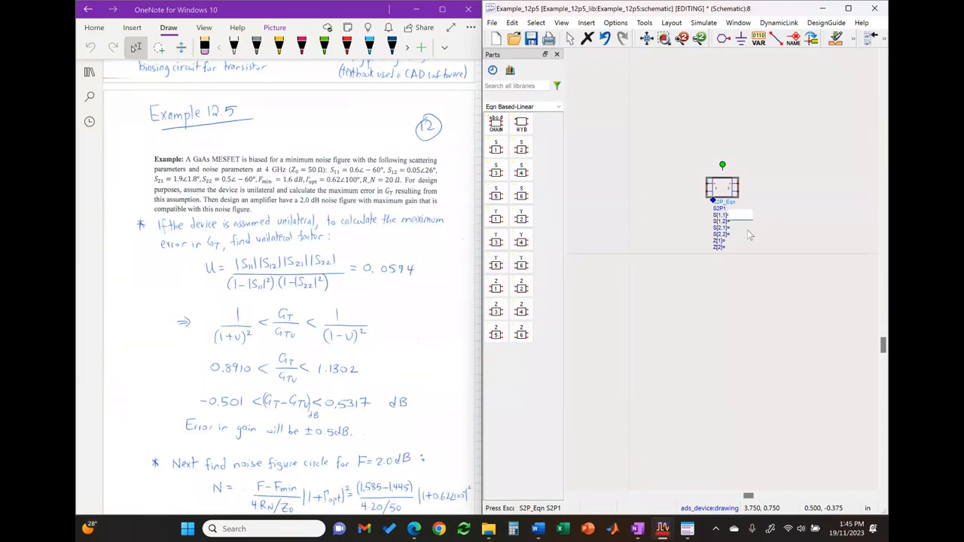
text(0.3-j*0.52)
key(Tab)
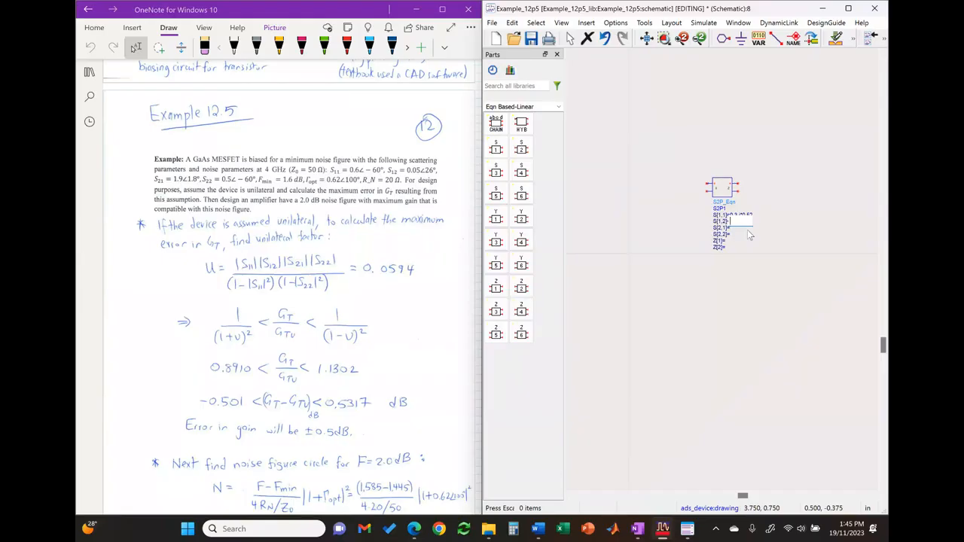
text(0.045+j*0.022)
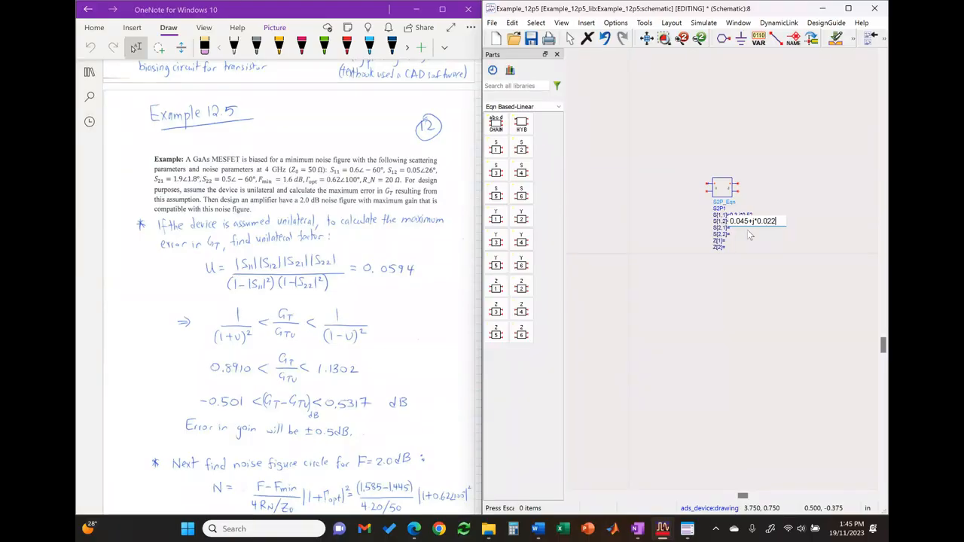
Step: Set the two-port's S[2,1] to 1.90+j*0.06 and S[2,2] to 0.25-j*0.433
click(748, 229)
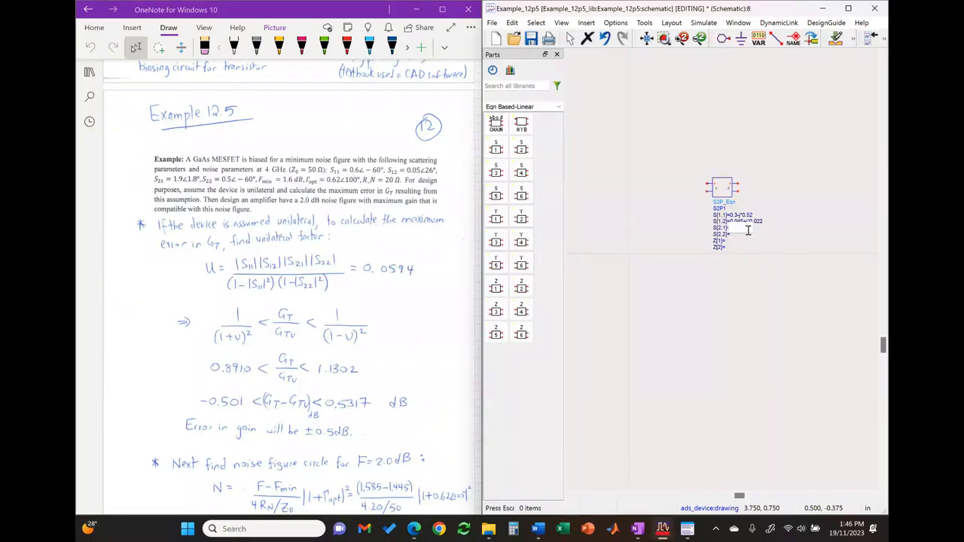
text(1.)
text(90)
text(*)
text(*0)
text(0)
text(6)
key(Tab)
text(0.25+j*)
key(BackSpace)
key(BackSpace)
key(BackSpace)
text(-j*0.433)
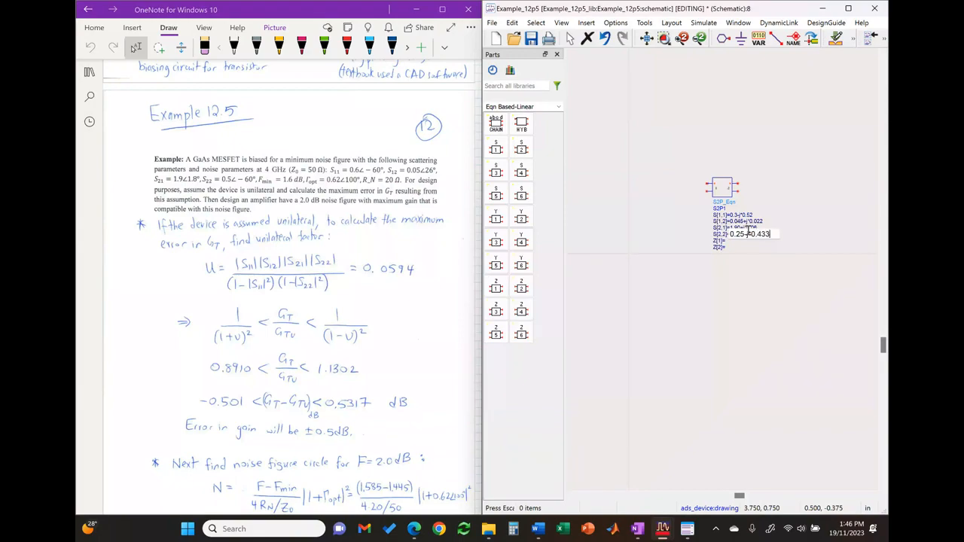
key(Tab)
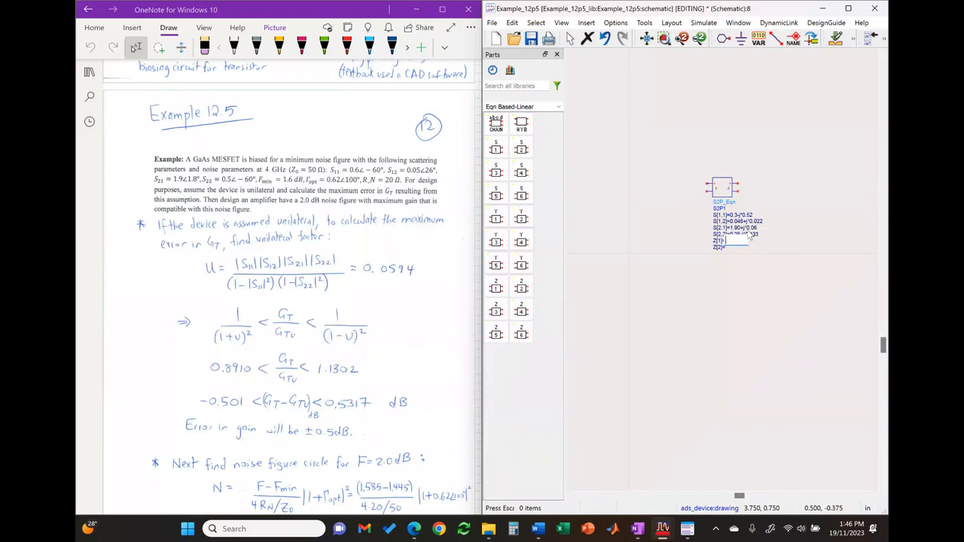
Step: Set the two-port's reference impedances Z[1] and Z[2] to 50
text(50)
key(Tab)
text(50)
key(Return)
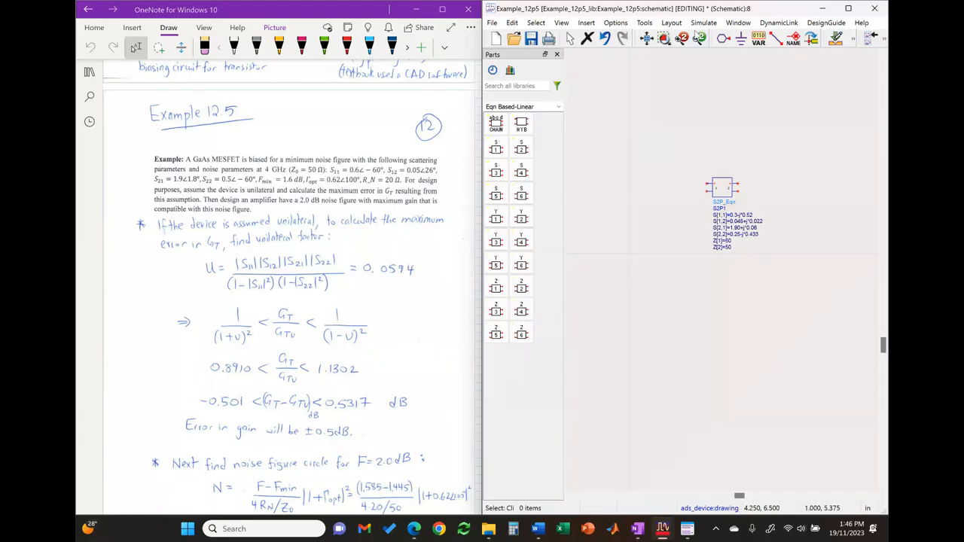
Step: Place ground symbols on the lower input and lower output pins of the S2P_Eqn two-port
click(741, 38)
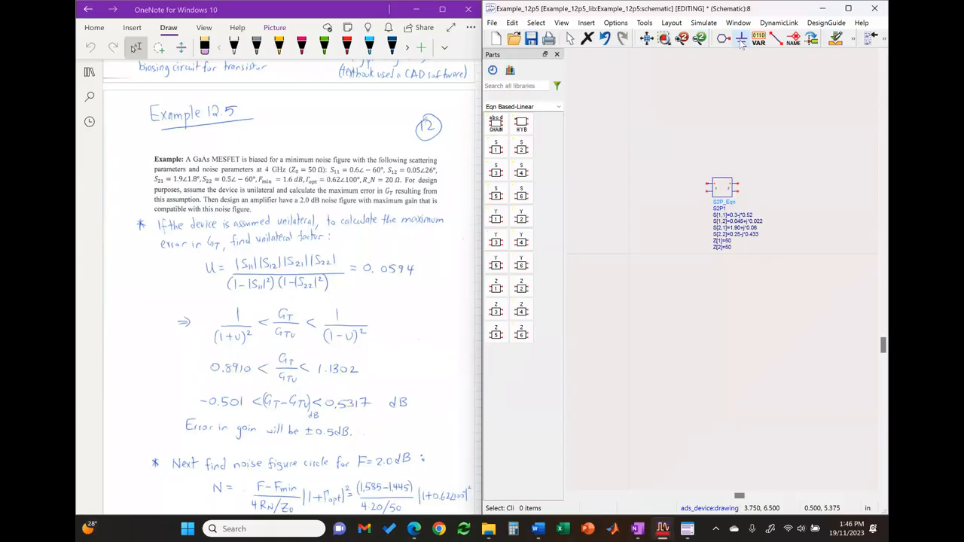
click(708, 191)
click(738, 194)
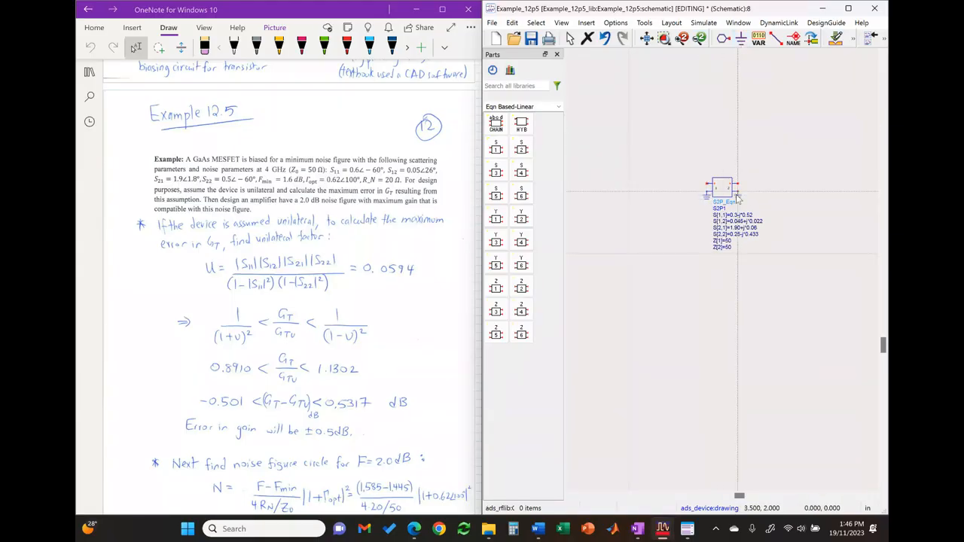
key(Escape)
Step: Place an S-parameter simulation controller from the Simulation-S_Param palette above and to the left of the two-port
click(558, 106)
click(544, 151)
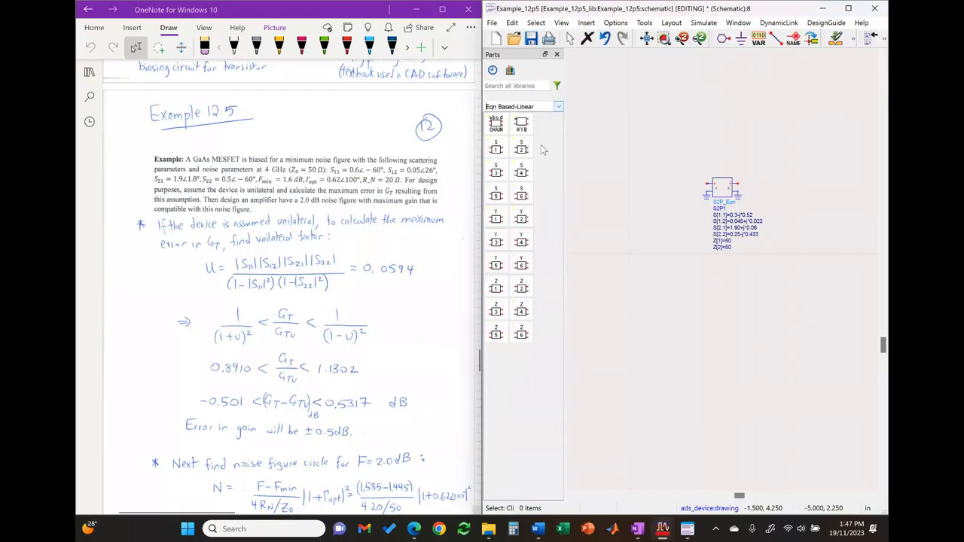
click(560, 107)
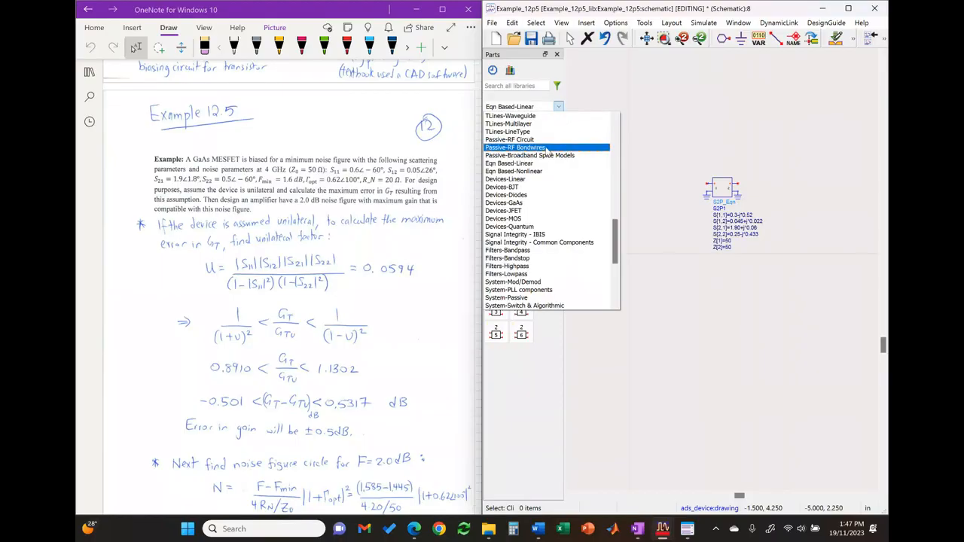
drag(615, 235, 608, 126)
click(520, 163)
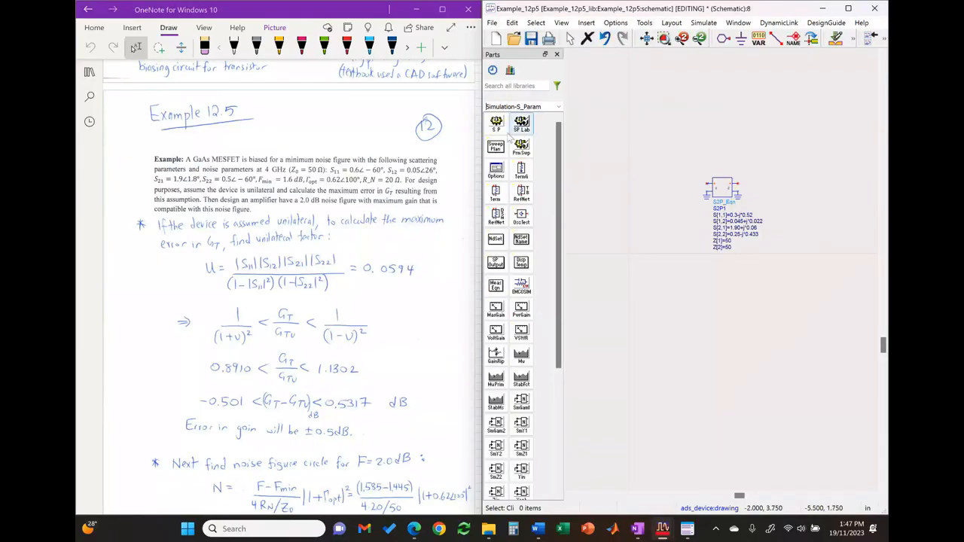
click(492, 132)
click(603, 110)
Step: Configure the S-parameter controller for a single-point sweep at 4 GHz
double_click(604, 110)
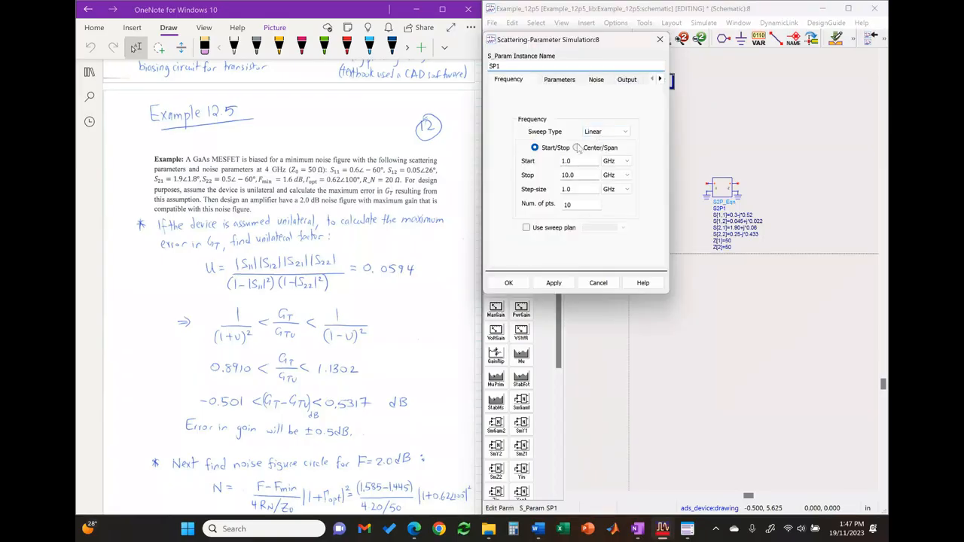
click(601, 132)
click(600, 141)
click(585, 162)
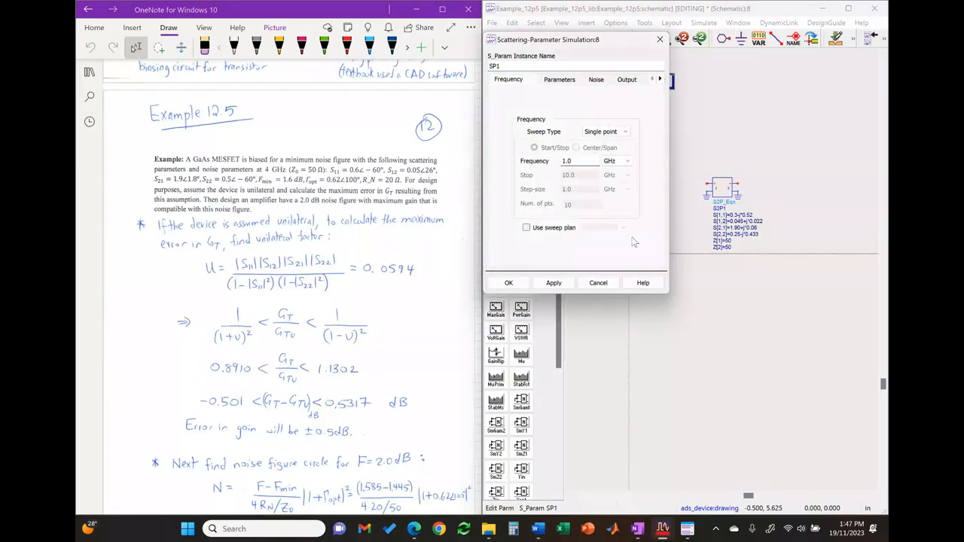
key(BackSpace)
key(BackSpace)
key(BackSpace)
text(4)
click(555, 284)
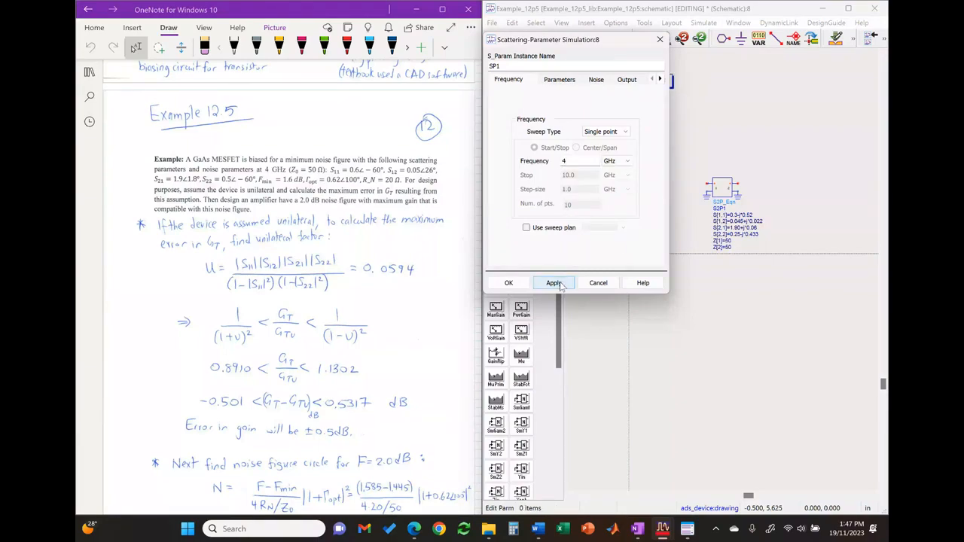
click(508, 283)
Step: Place one TermG termination on the input side and another on the output side of the two-port
click(522, 169)
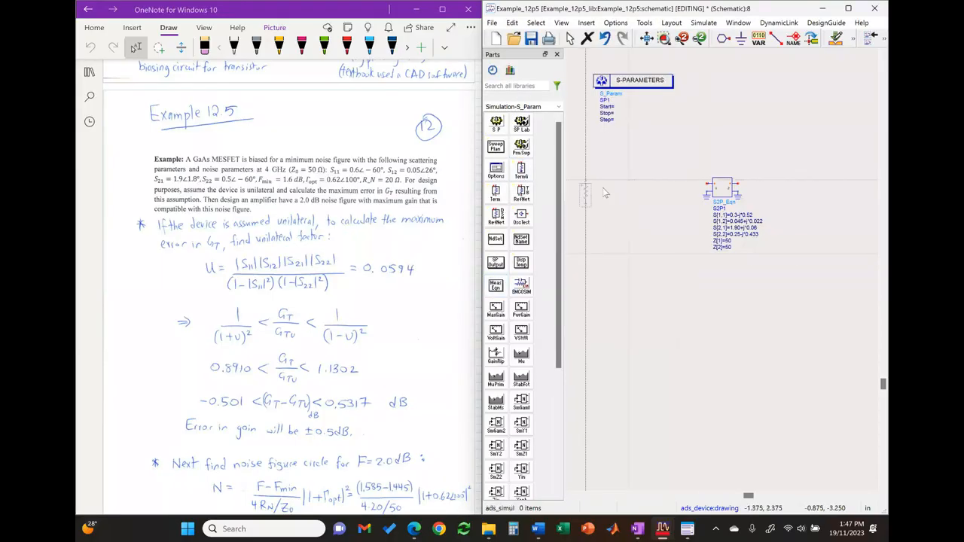
click(648, 186)
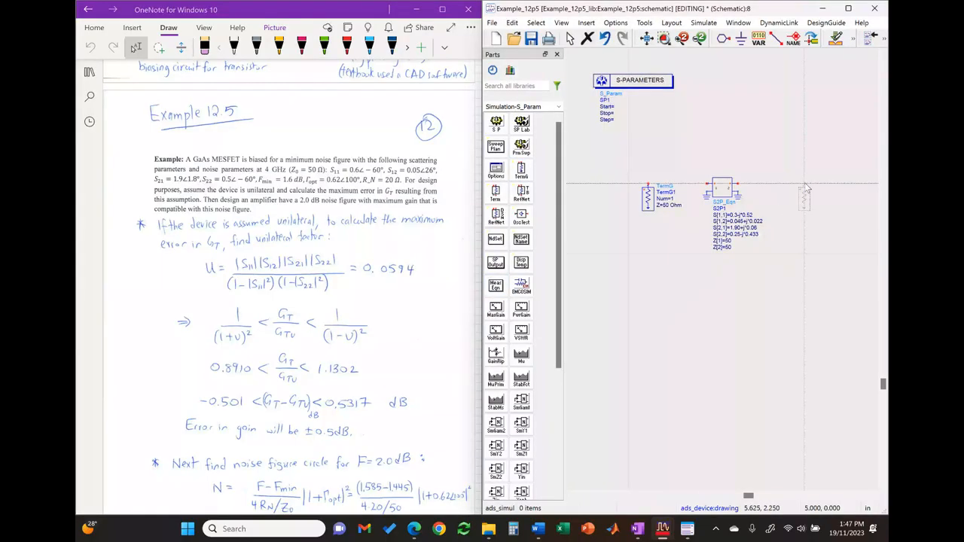
click(806, 189)
key(Escape)
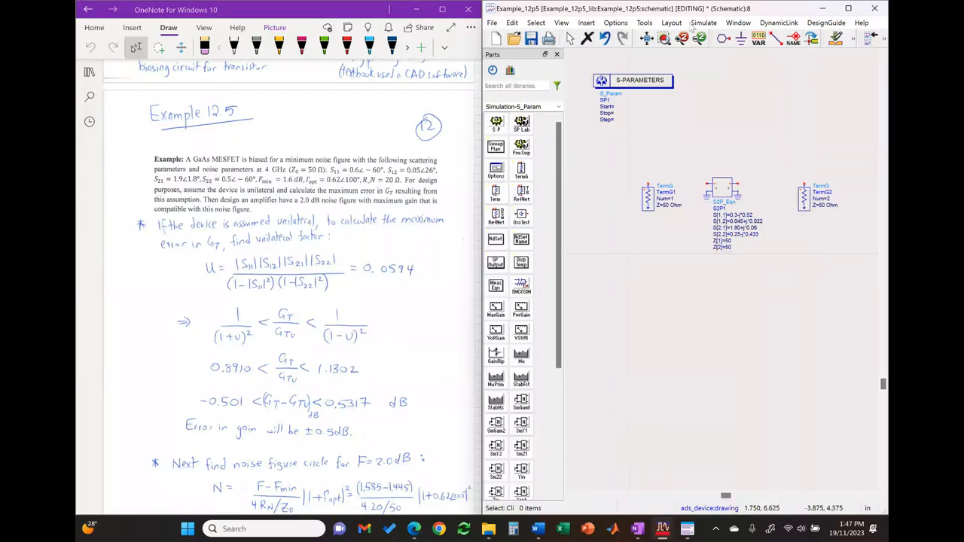
Step: Wire the input termination to the two-port's input and the two-port's output to the output termination
click(777, 37)
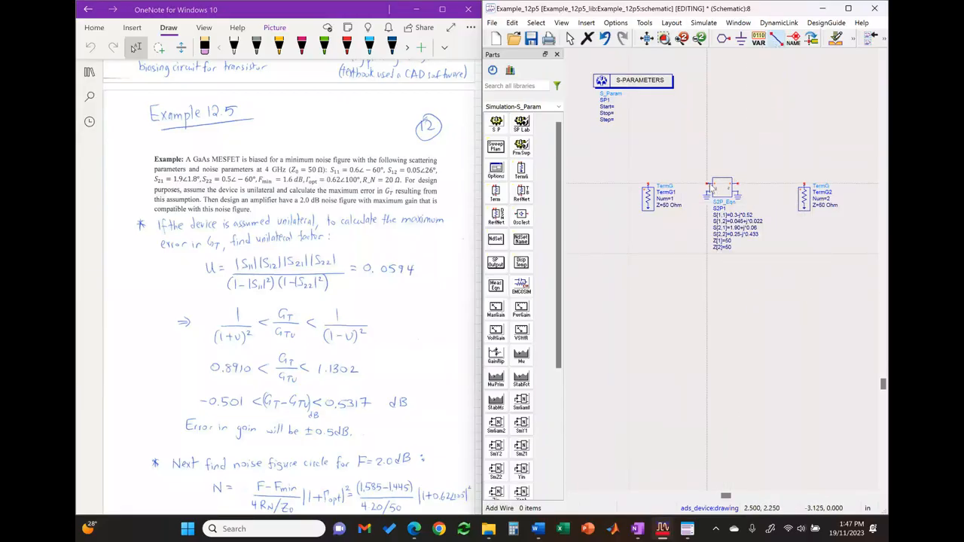
click(648, 184)
click(709, 184)
click(737, 184)
click(805, 184)
key(Escape)
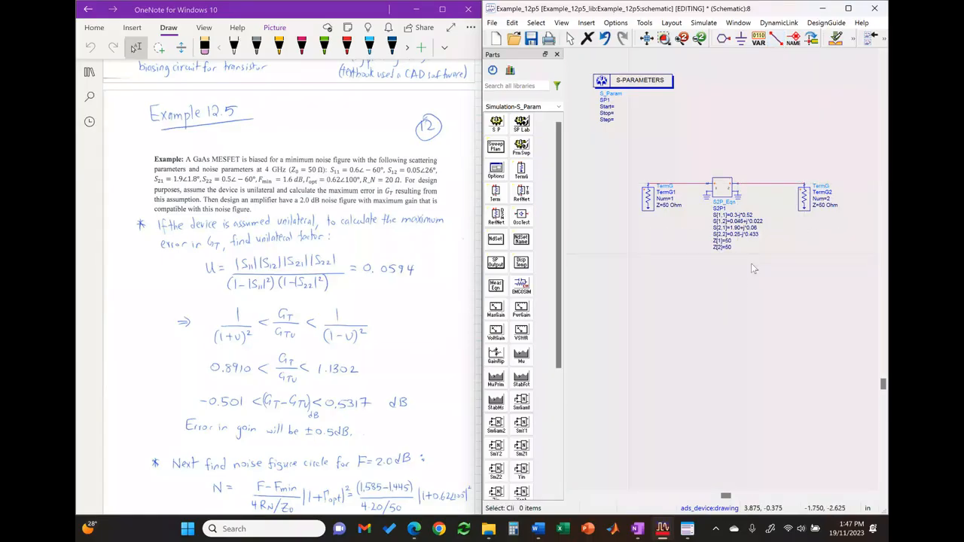
Step: Place an NsCircle noise-circle component in the empty area below the two-port circuit
click(560, 473)
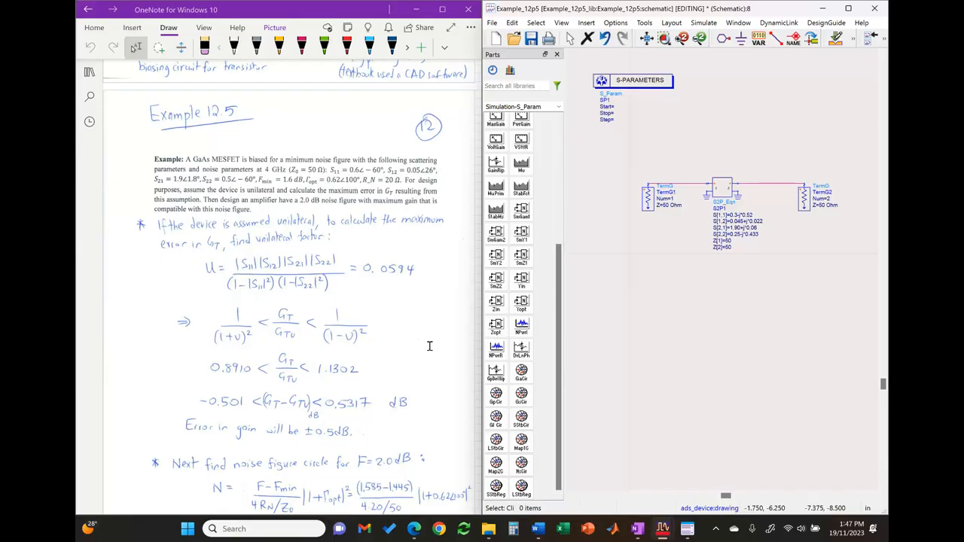
scroll(430, 345, down, 2)
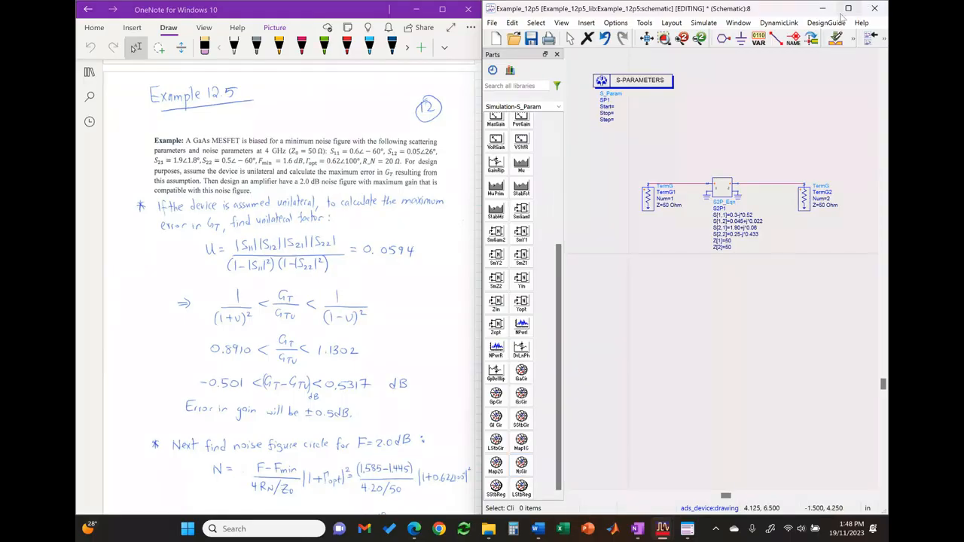
click(528, 473)
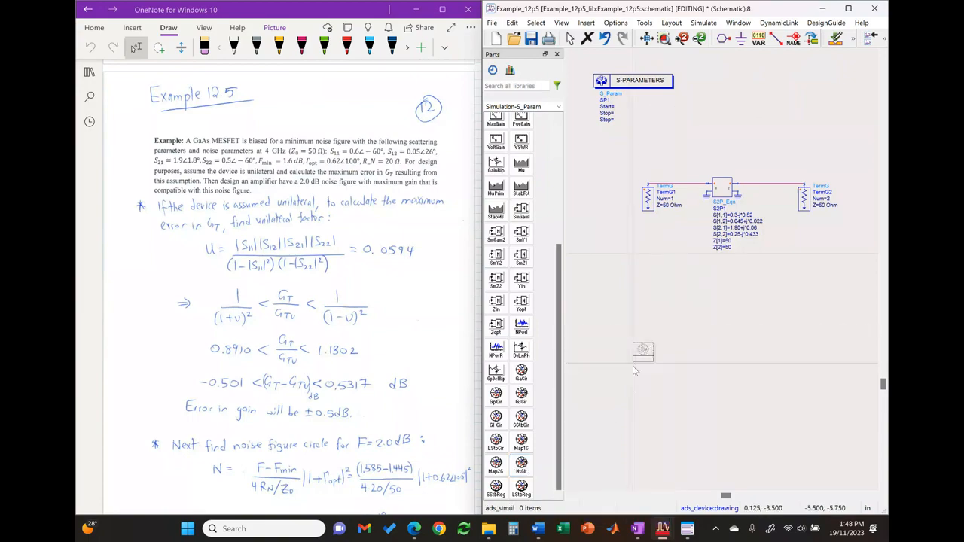
click(630, 381)
key(Escape)
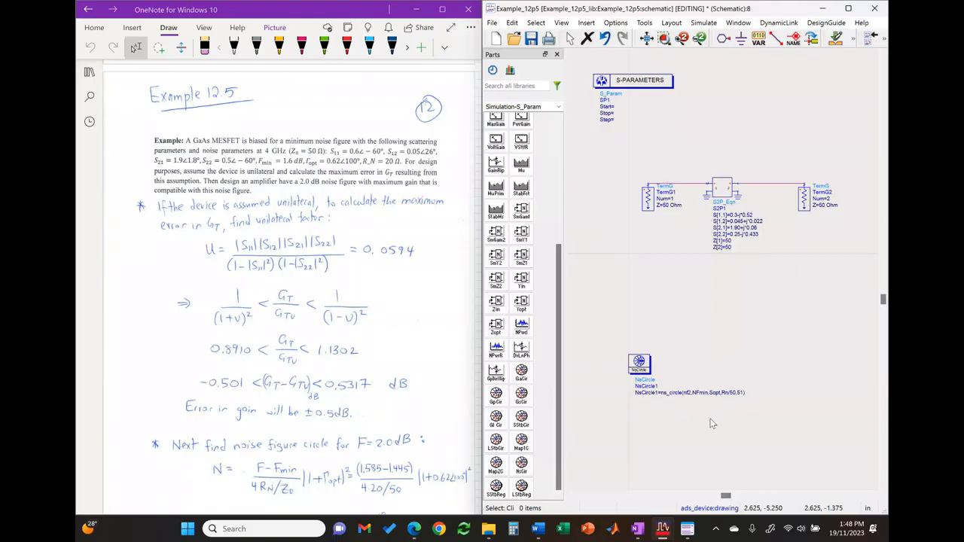
Step: In the NsCircle function, set the specified noise figure to 2 and the minimum noise figure to 1.6
double_click(639, 364)
click(719, 126)
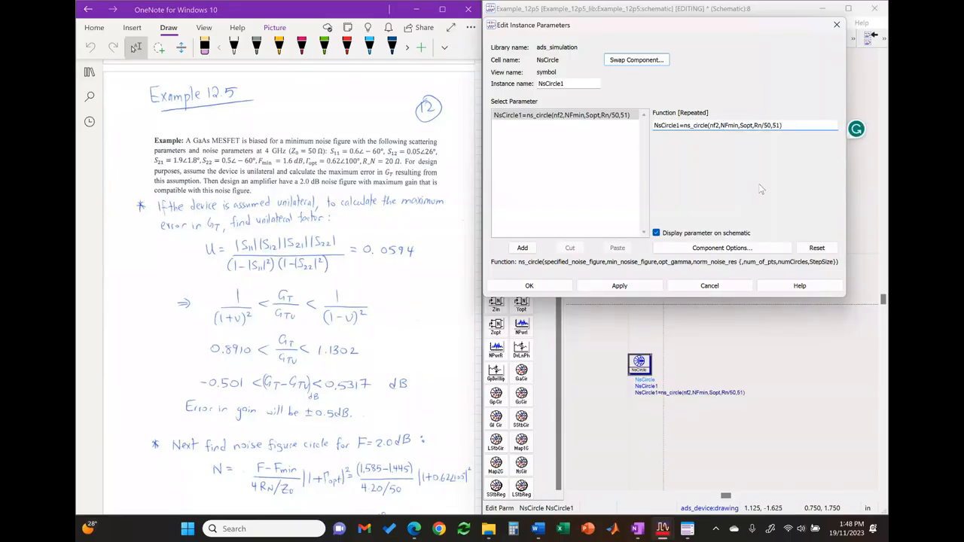
key(BackSpace)
key(BackSpace)
key(BackSpace)
text(2)
key(Right)
key(Right)
key(Right)
key(BackSpace)
key(BackSpace)
key(BackSpace)
key(BackSpace)
key(BackSpace)
key(BackSpace)
text(1.6)
Step: Set the ns_circle optimum gamma to -0.11+j*0.61 and the normalized noise resistance to 20/50, and apply the parameters
key(Right)
key(Right)
key(Right)
key(BackSpace)
key(BackSpace)
key(BackSpace)
key(BackSpace)
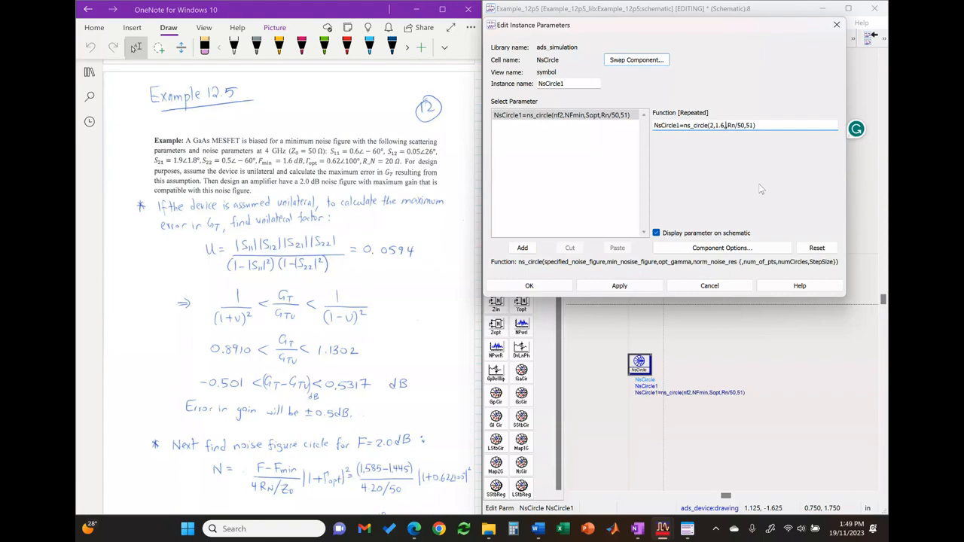
text(-0.11+)
key(BackSpace)
text(+j*)
text(0.61)
key(BackSpace)
key(BackSpace)
text(20)
key(Right)
key(Right)
key(Right)
key(Right)
key(Right)
key(Left)
key(Right)
key(Right)
click(649, 287)
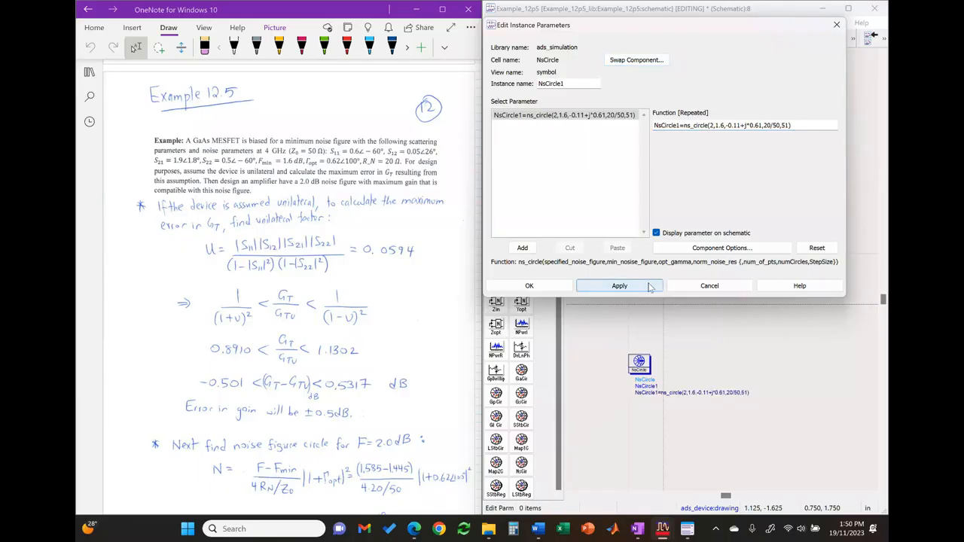
click(547, 289)
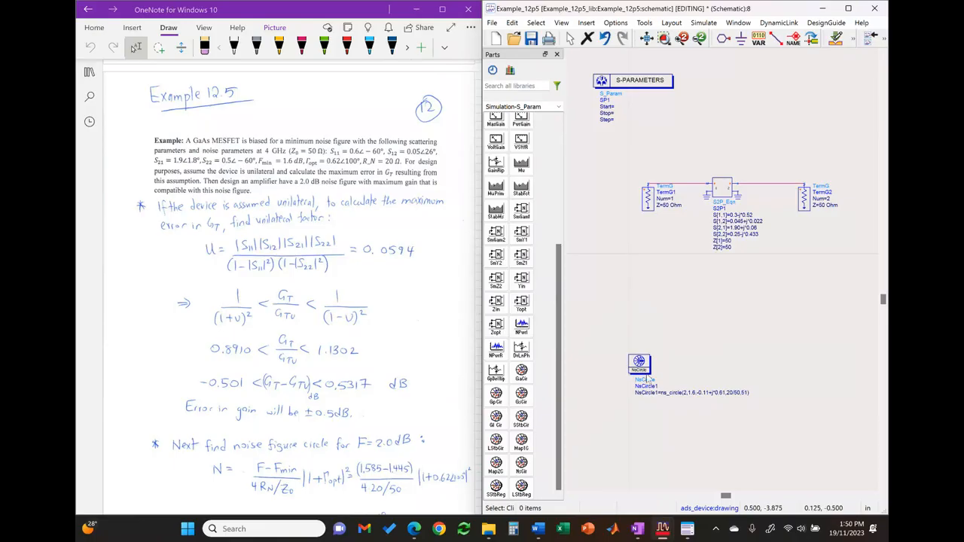
Step: Move the NsCircle component up, closer beneath the two-port circuit
key(ctrl+v)
drag(640, 286, 640, 286)
click(650, 344)
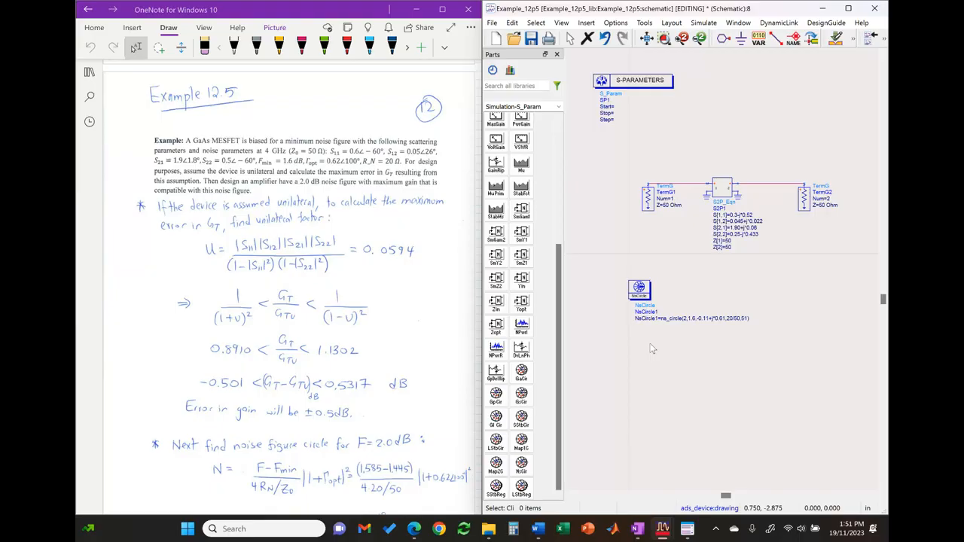
Step: Find the source gain values in the notes and place a GsCircle component directly below the NsCircle component
scroll(358, 434, down, 15)
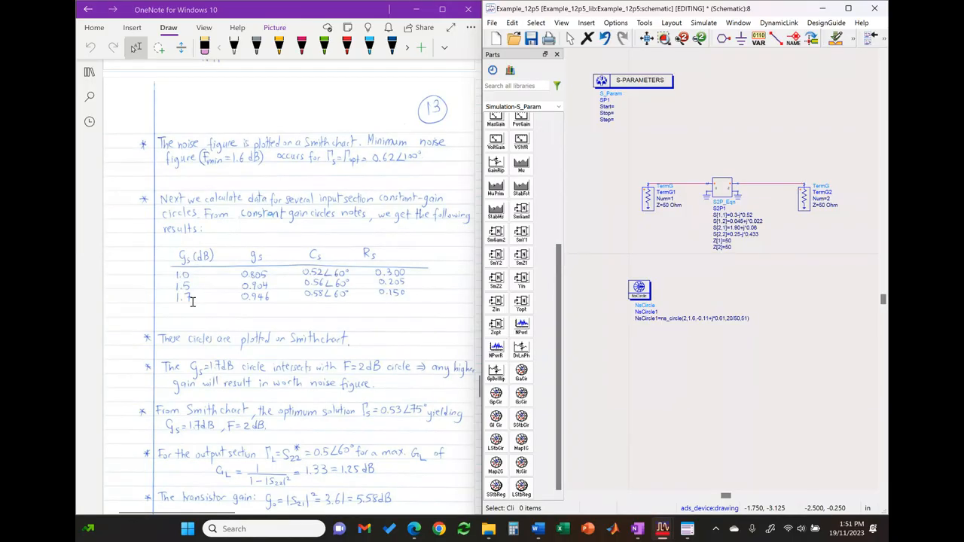
click(522, 394)
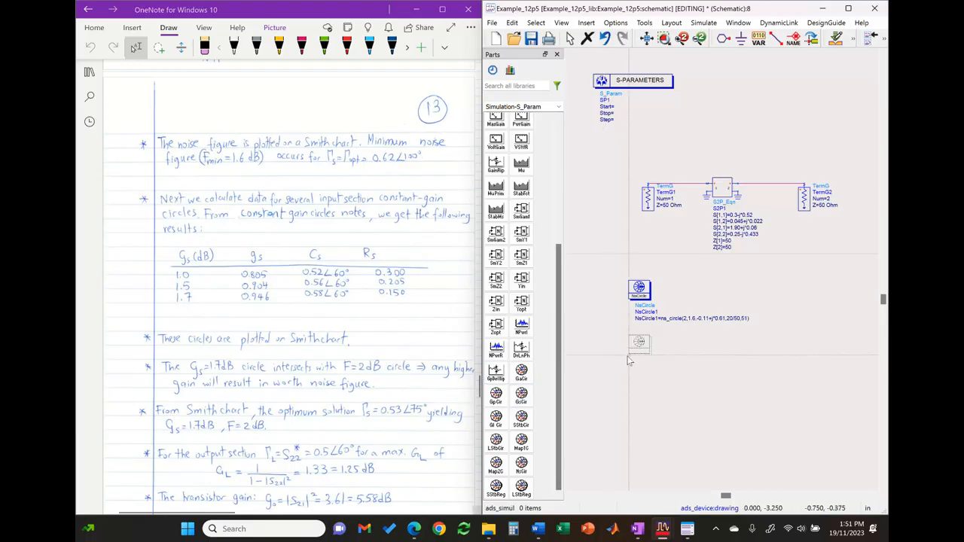
click(630, 363)
key(Escape)
Step: Set the GsCircle function to gs_circle({1,1.5,1.7},2,51) and apply it
double_click(640, 345)
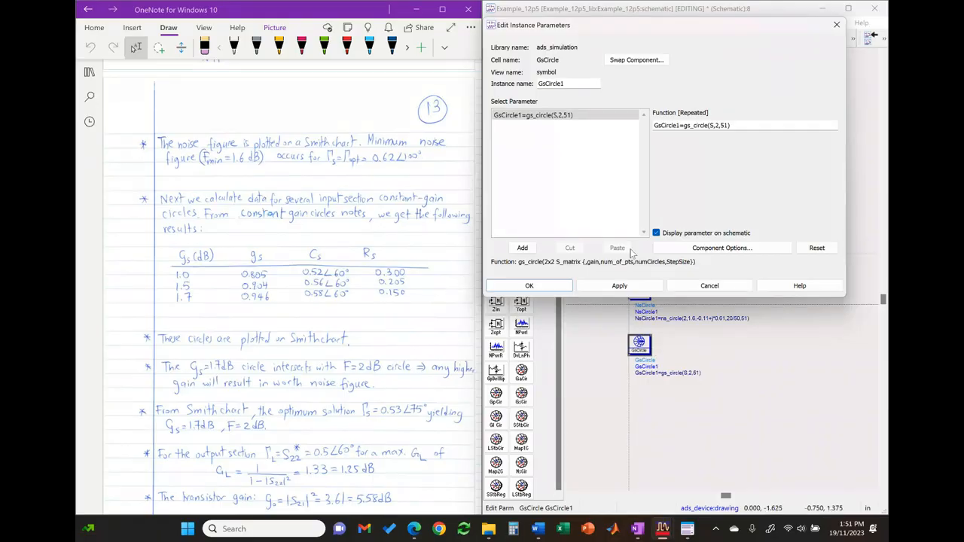
click(714, 125)
key(BackSpace)
text({)
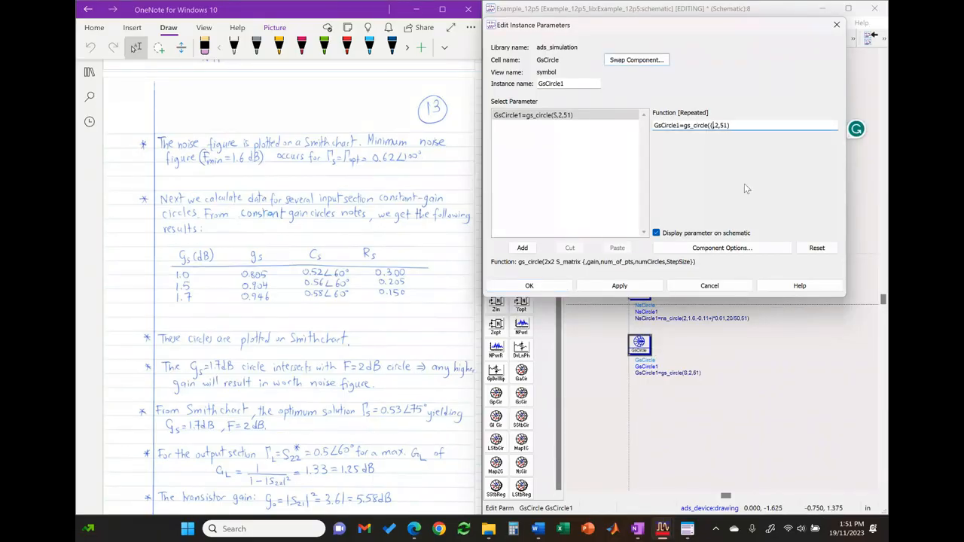
text(1,1.5,1.7},)
click(619, 285)
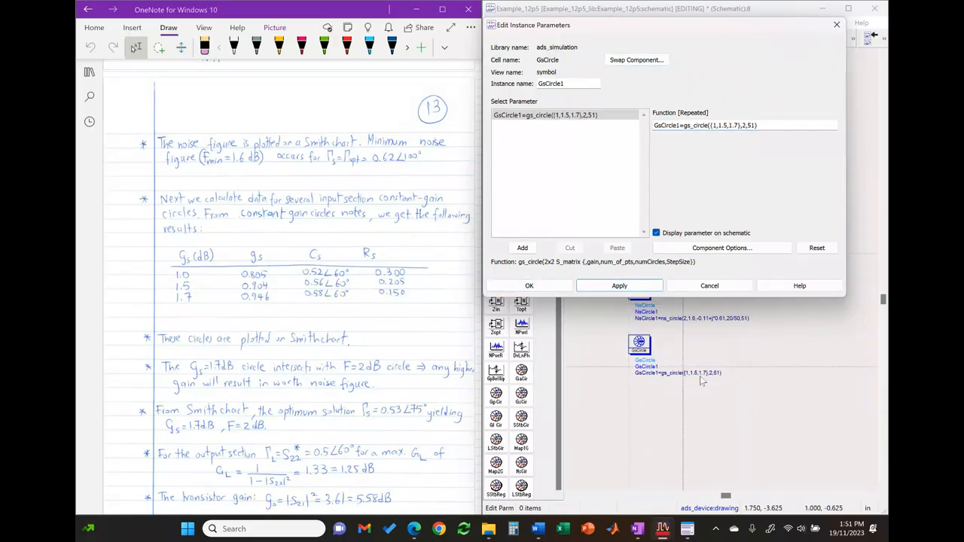
click(526, 285)
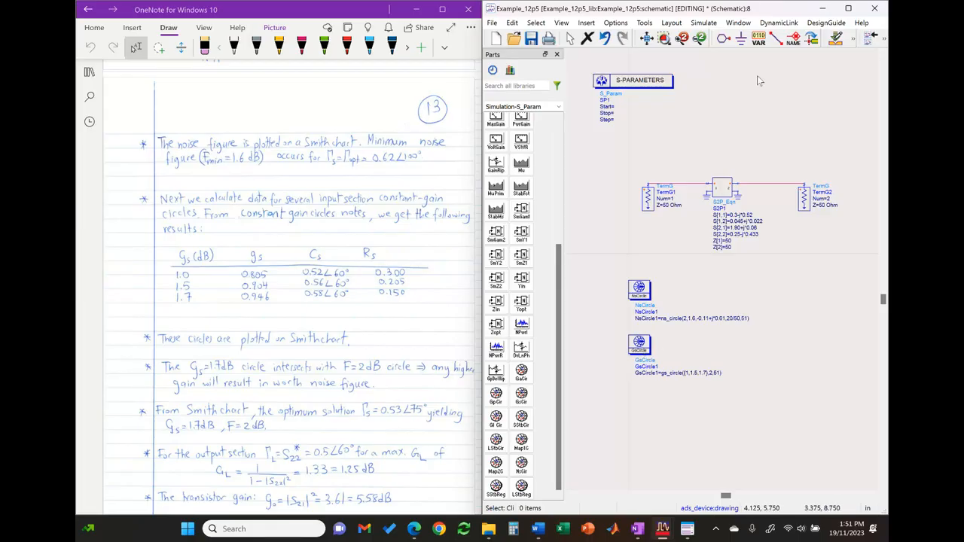
Step: Extend the GsCircle gain list to {0.5,1,1.5,1.7,2,2.5} and apply the change
double_click(642, 355)
click(720, 125)
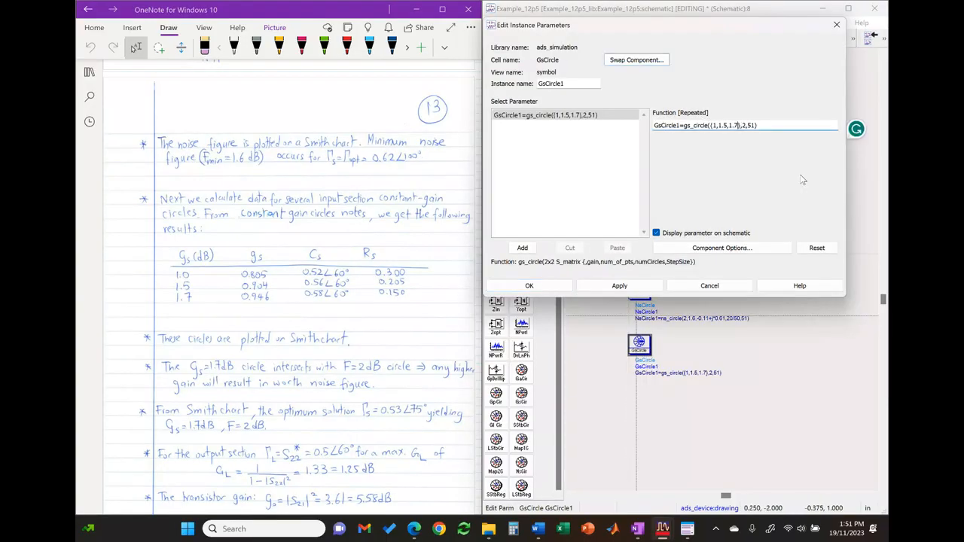
text(,2,2.5)
key(Left)
key(Left)
key(Left)
key(Left)
key(Left)
key(Left)
key(Left)
key(Left)
key(Left)
key(Left)
key(Left)
key(Left)
key(Left)
text(0.5,)
click(639, 289)
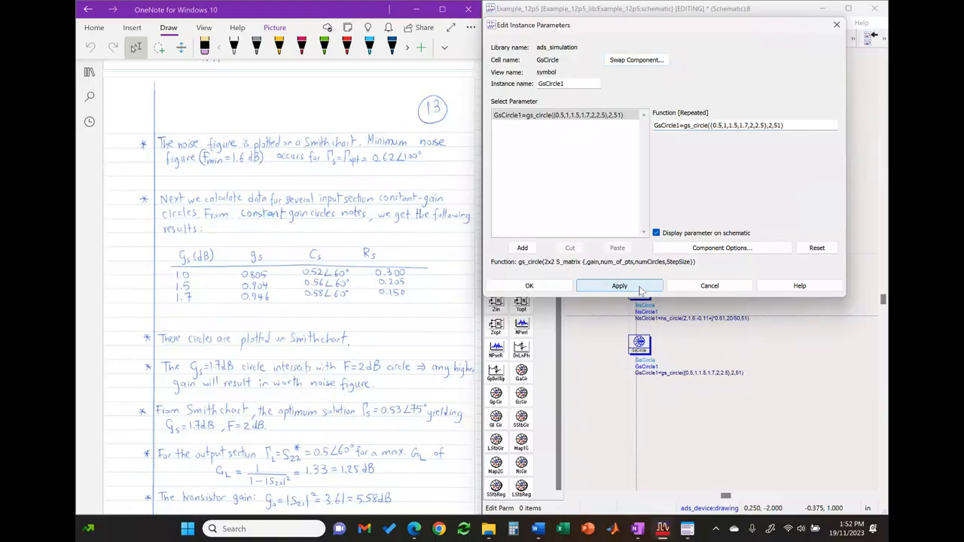
click(531, 285)
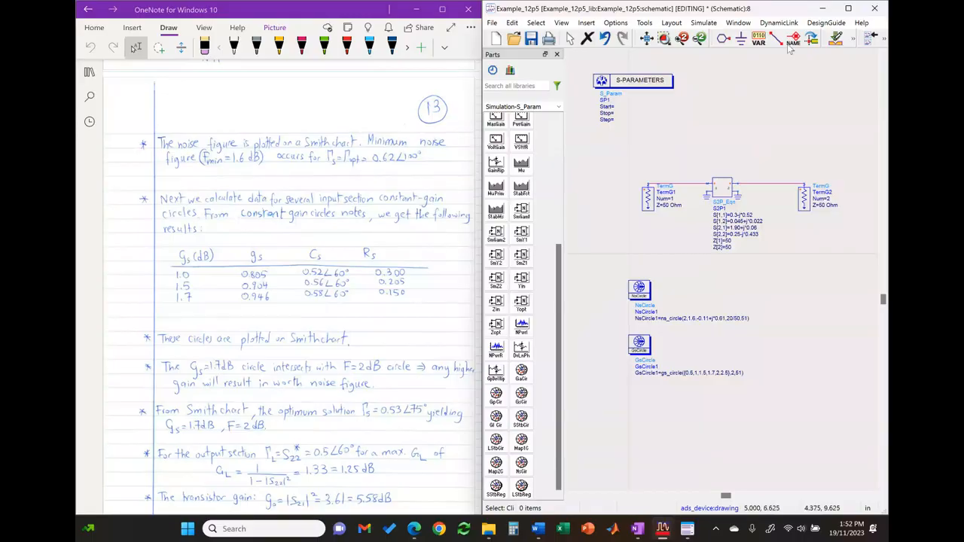
Step: Simulate the schematic and place a Smith chart in the new data display
click(851, 9)
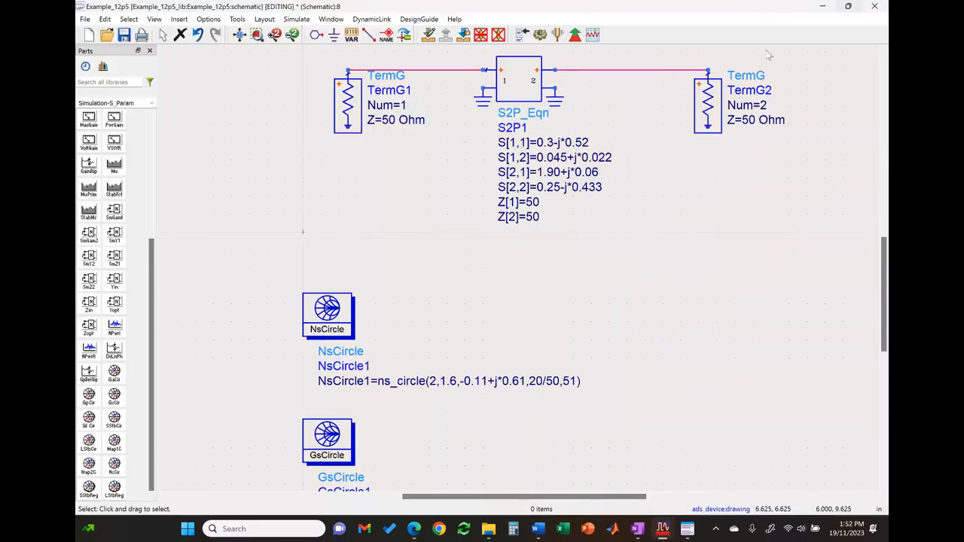
click(540, 35)
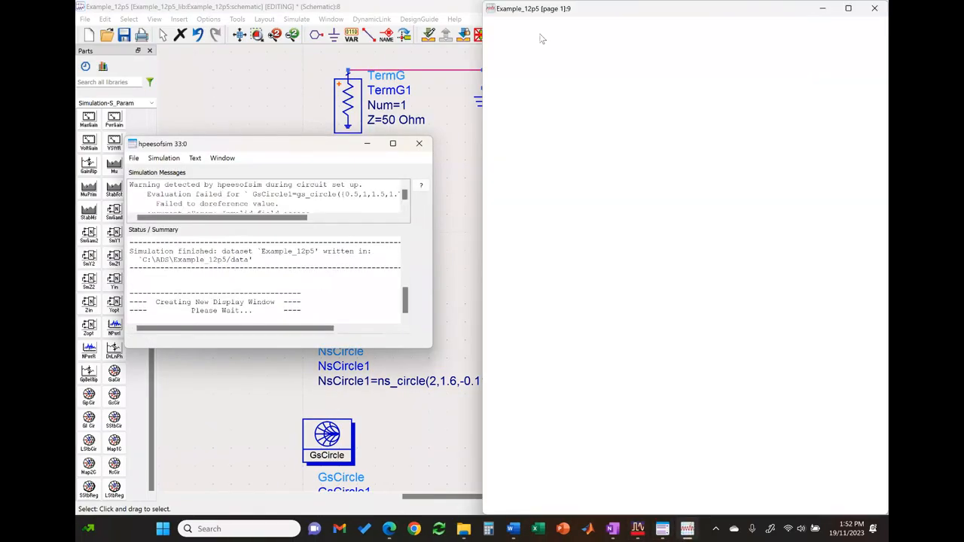
click(495, 141)
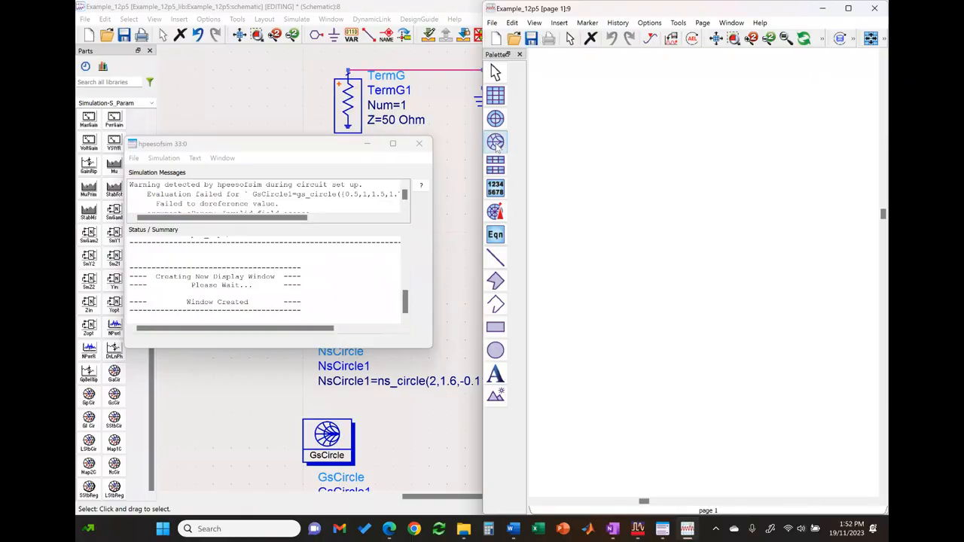
click(576, 139)
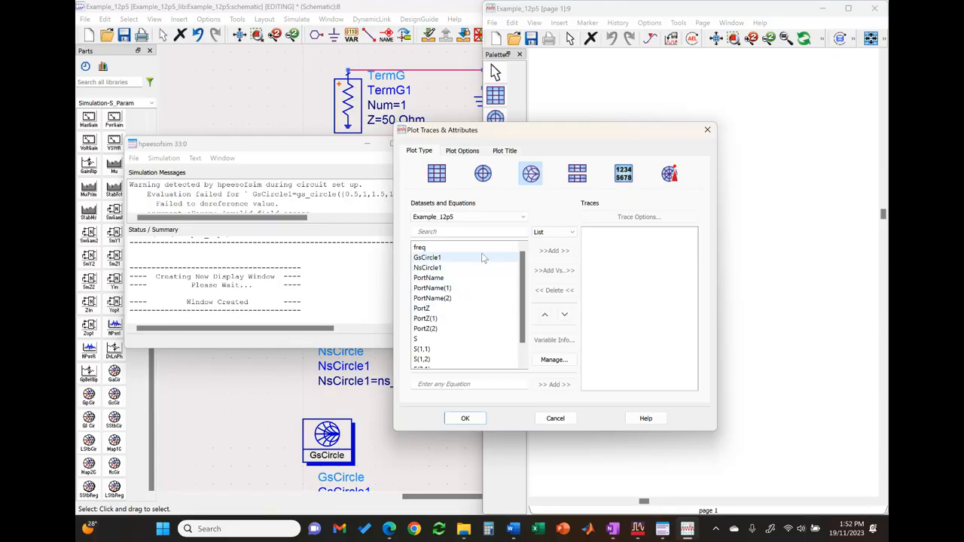
Step: Add the GsCircle1 and NsCircle1 traces to the Smith chart
click(474, 258)
shift+click(486, 269)
click(550, 251)
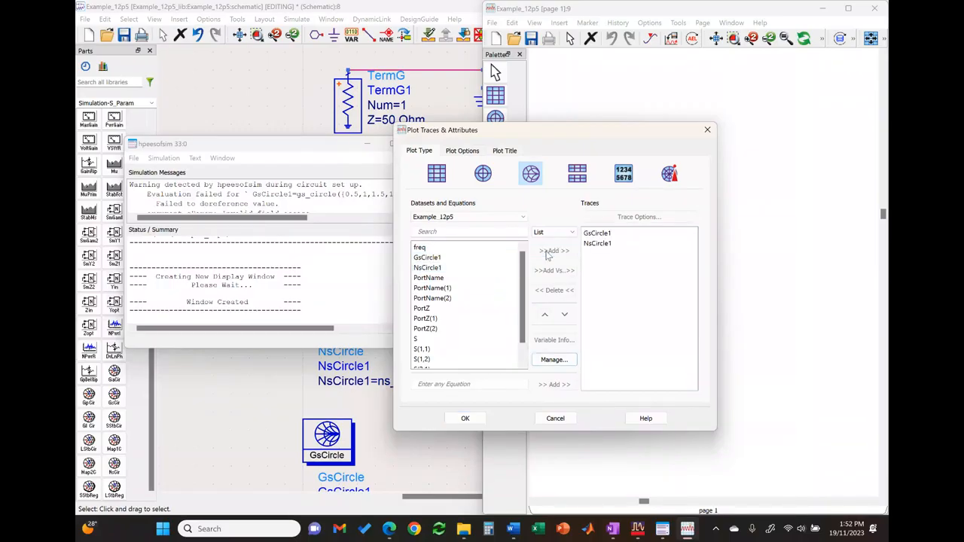
click(471, 419)
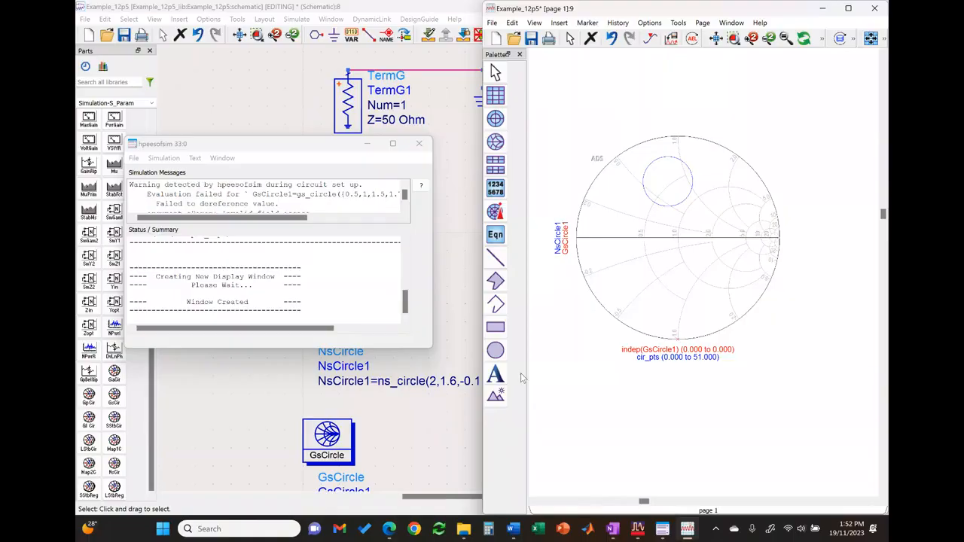
Step: Review the Smith chart's trace list and inspect the data of the plotted noise circle
double_click(630, 286)
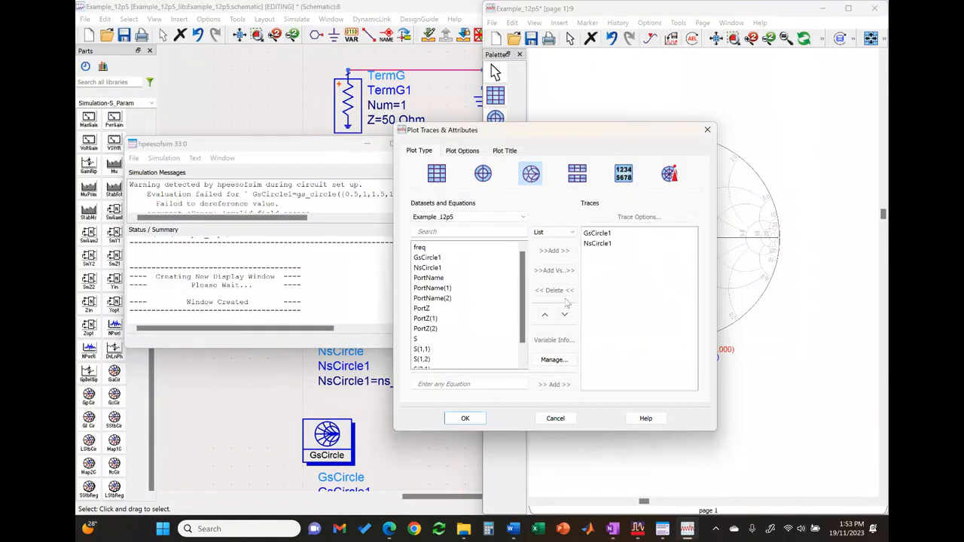
scroll(489, 321, down, 2)
scroll(488, 321, up, 2)
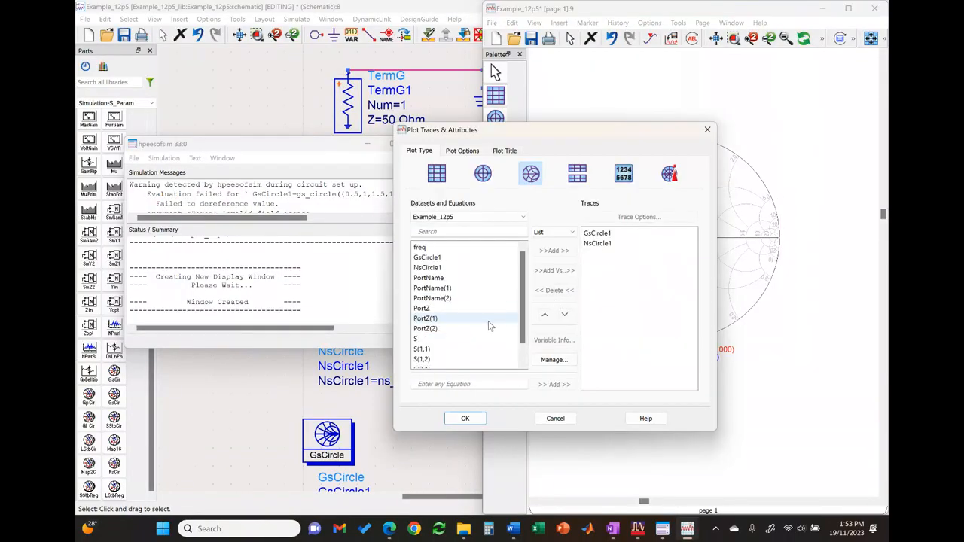
click(555, 418)
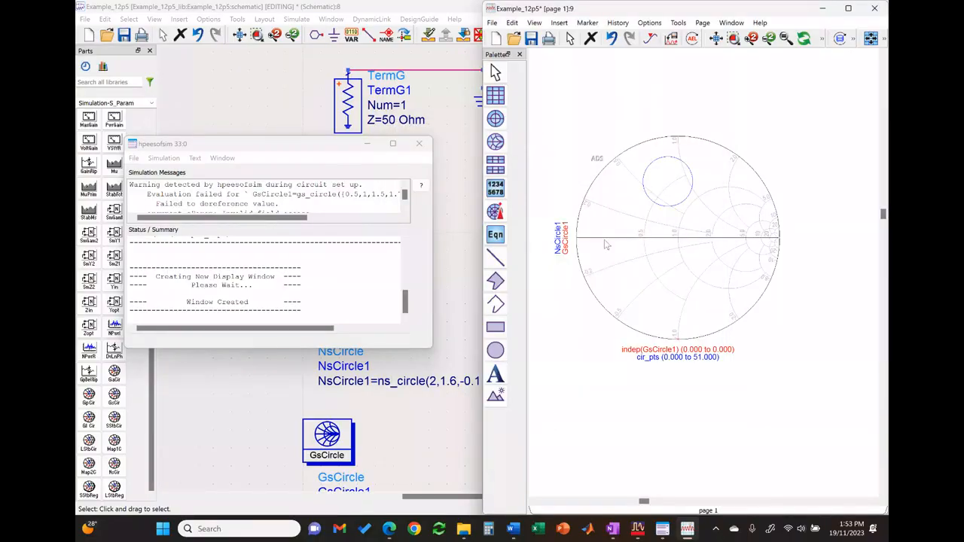
click(652, 195)
click(648, 199)
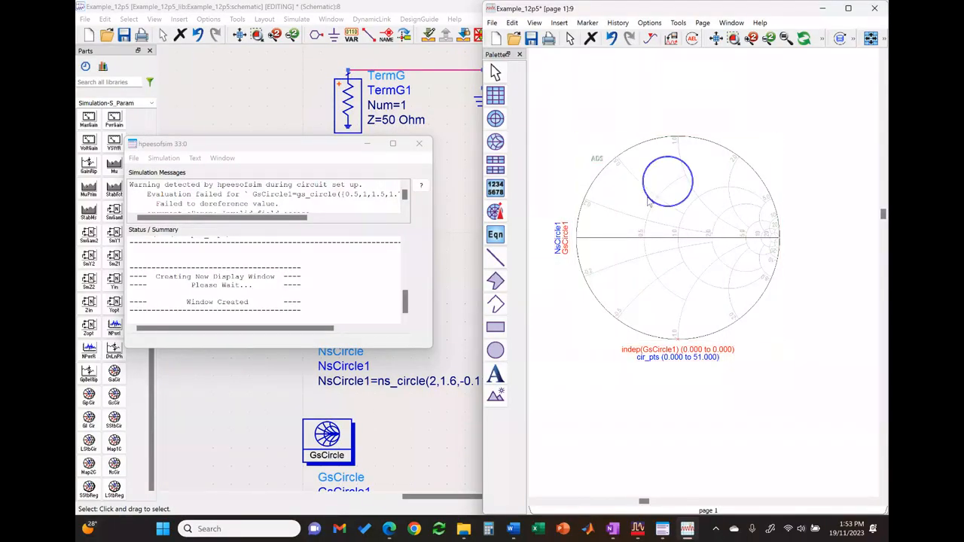
mouse_move(656, 208)
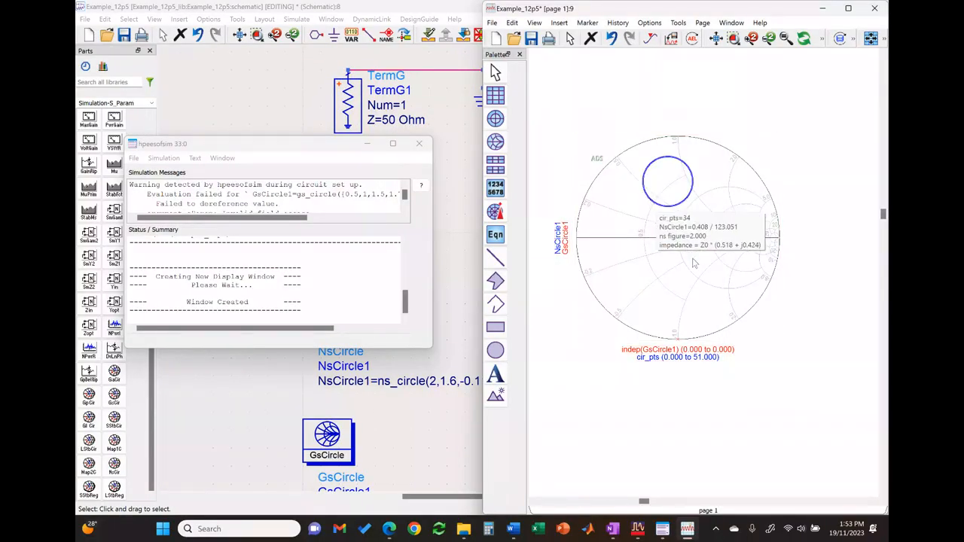
click(797, 341)
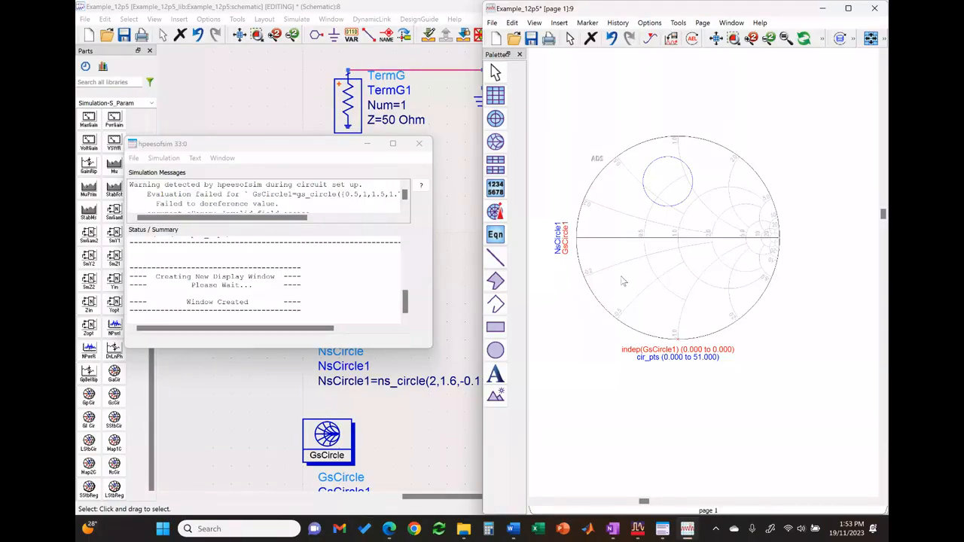
Step: Turn off auto scaling for the Smith chart, keeping the maximum at 1.000, and recheck its available traces
double_click(630, 301)
click(460, 150)
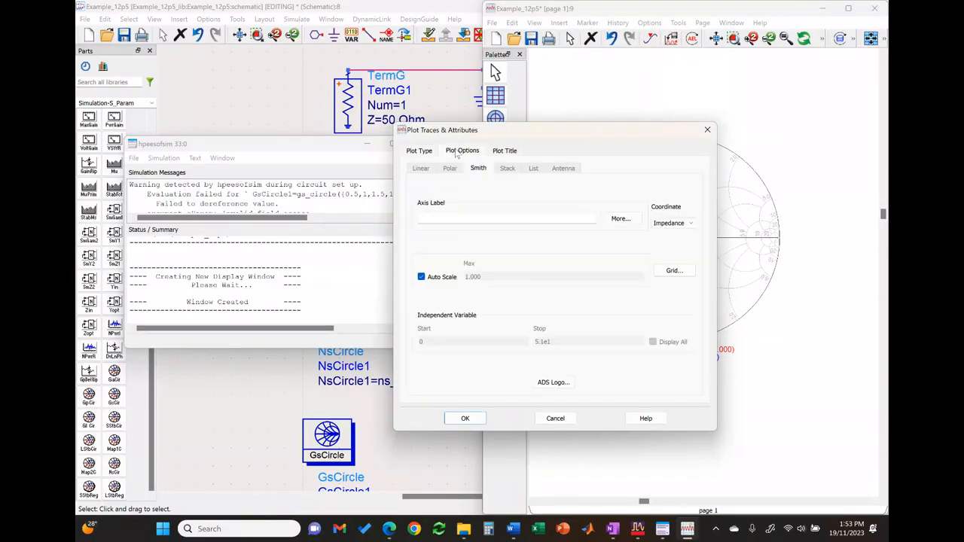
click(450, 279)
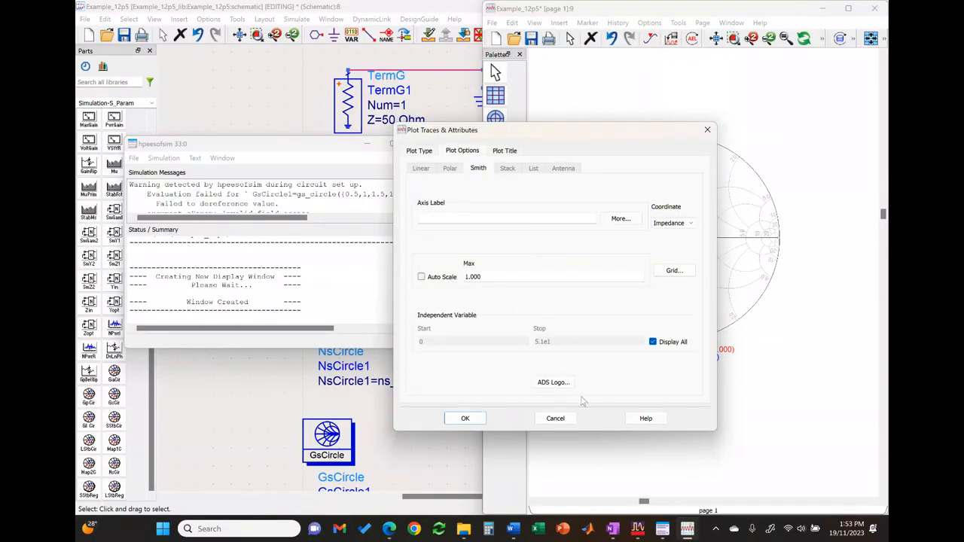
click(476, 424)
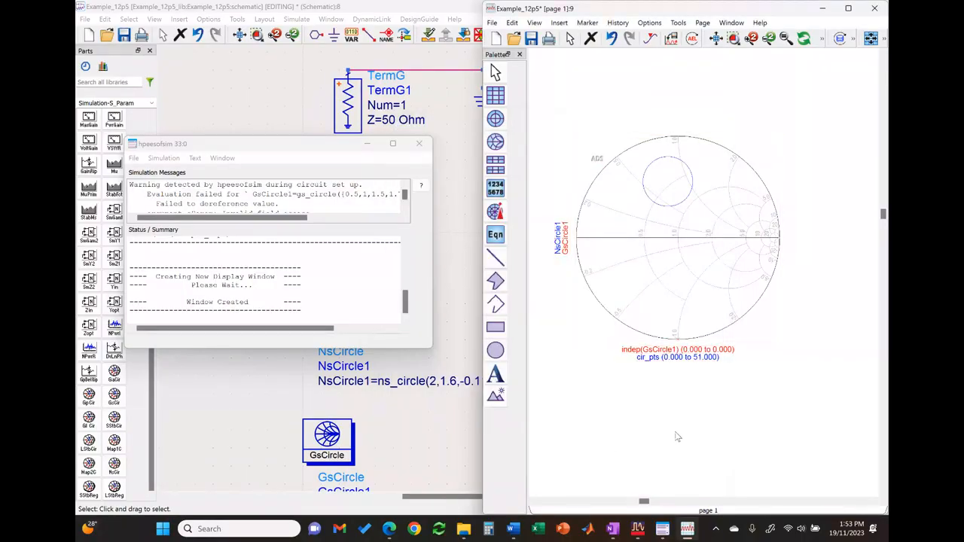
double_click(649, 268)
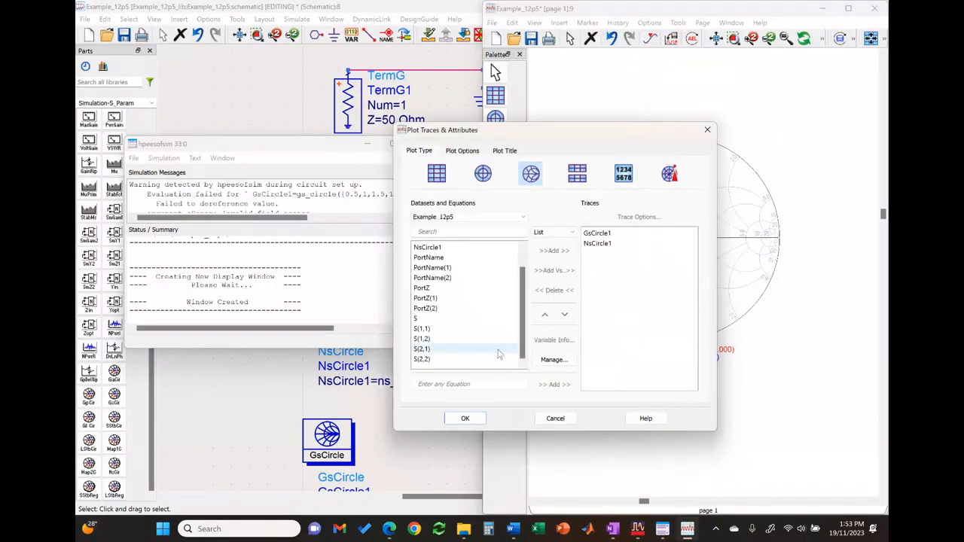
click(555, 419)
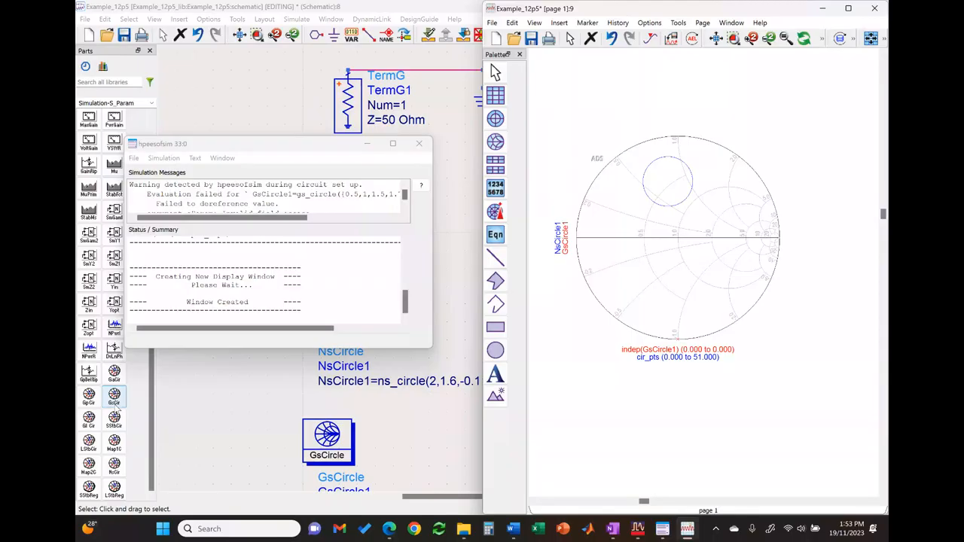
Step: Set the GsCircle function to gs_circle(S,{0.5,1,1.5,1.7,2,2.5},51) in the schematic and apply it
drag(153, 481, 154, 463)
scroll(494, 293, down, 2)
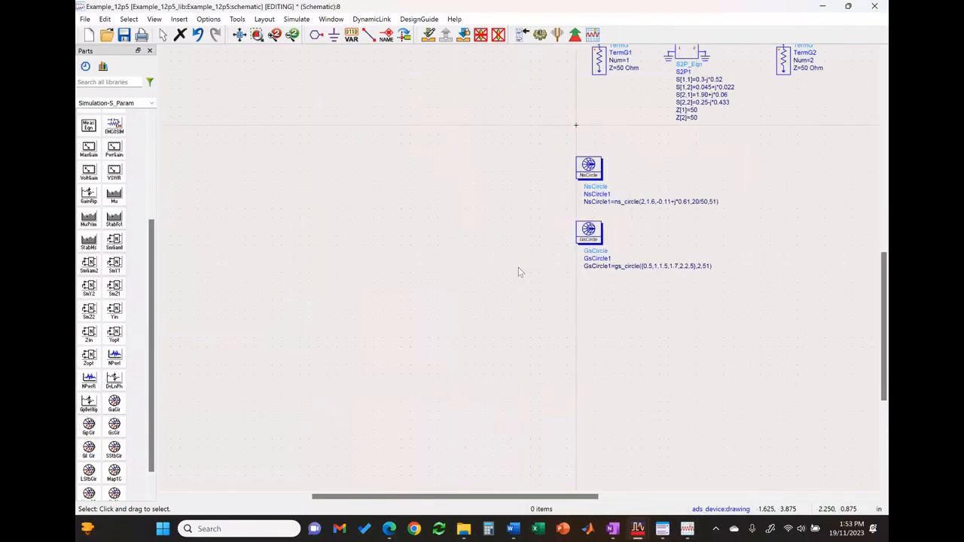
scroll(519, 272, up, 3)
scroll(532, 270, up, 2)
scroll(524, 271, down, 4)
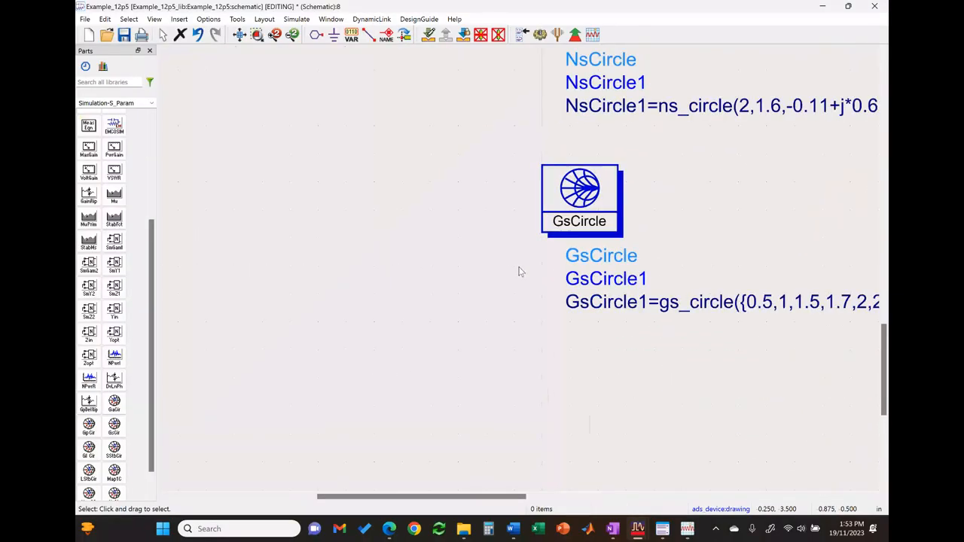
scroll(518, 272, down, 1)
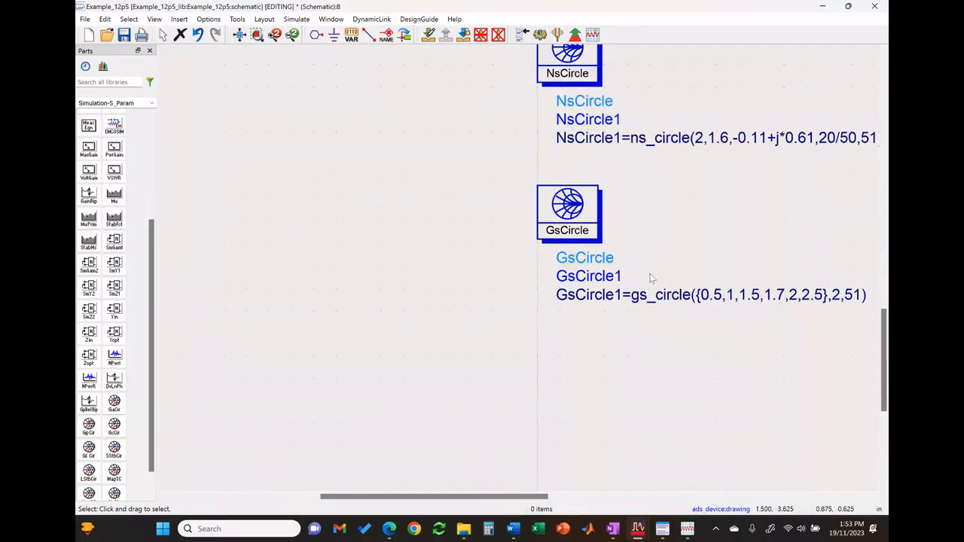
double_click(595, 233)
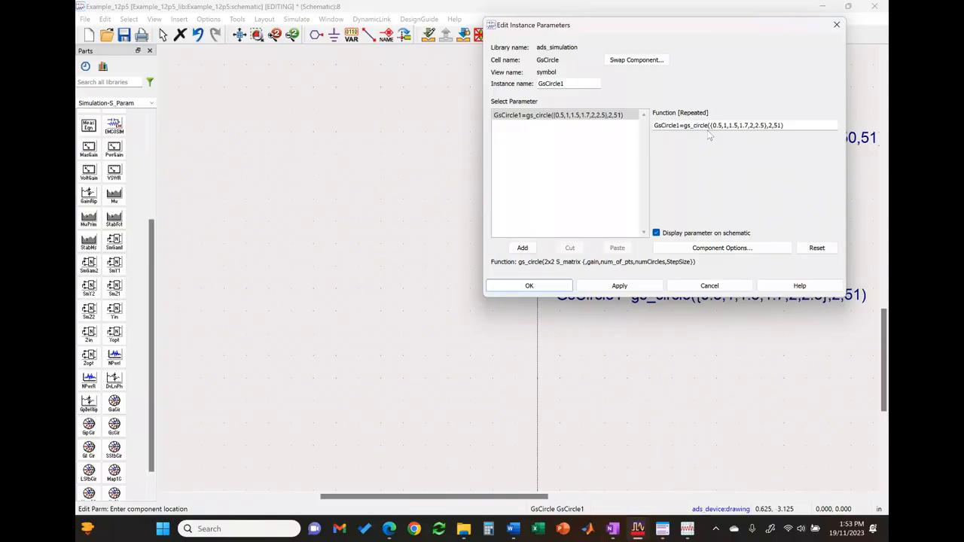
click(711, 126)
key(shift+Right)
key(shift+Right)
key(shift+Right)
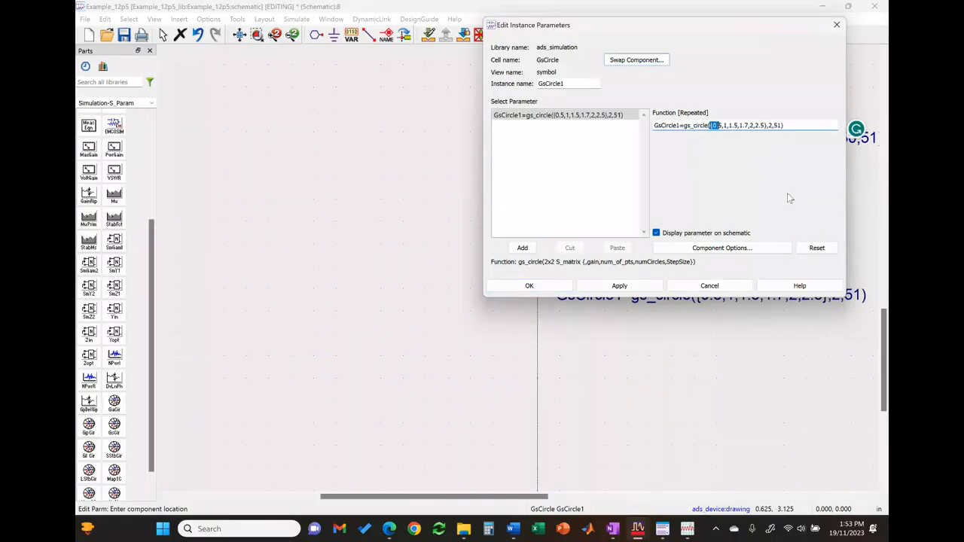
key(shift+Right)
key(shift+Right)
key(shift+Right)
key(shift+Right)
key(shift+Right)
key(shift+Right)
key(shift+Right)
key(shift+Right)
key(shift+Right)
key(shift+Right)
key(shift+Right)
key(shift+Right)
key(shift+Right)
key(shift+Right)
key(shift+Right)
key(shift+Right)
key(shift+Right)
key(shift+Right)
key(shift+Right)
key(ctrl+c)
key(BackSpace)
key(Delete)
key(Delete)
text(S,)
key(ctrl+v)
double_click(712, 125)
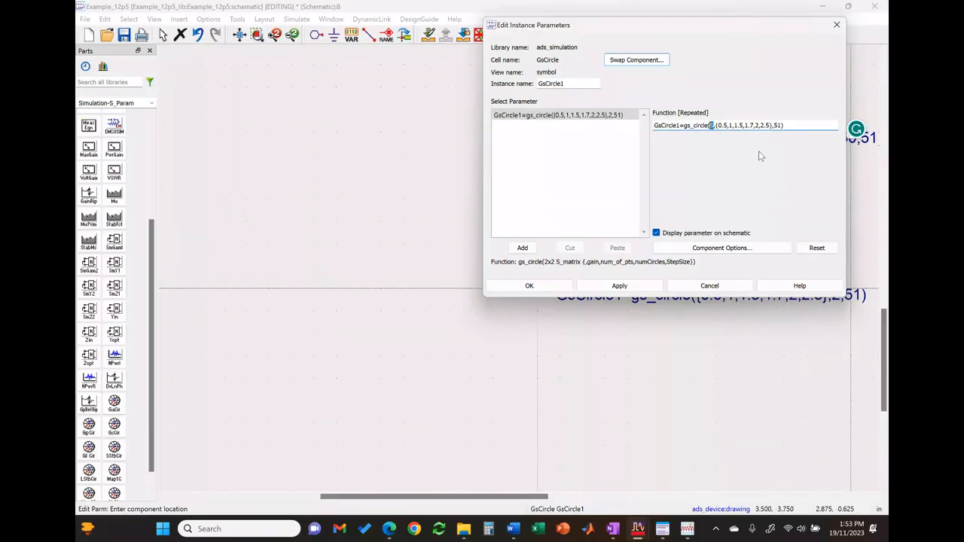
key(Right)
key(Right)
key(shift+Right)
key(shift+Right)
key(shift+Right)
key(shift+Right)
key(shift+Right)
key(shift+Right)
key(shift+Right)
key(shift+Right)
key(shift+Right)
key(shift+Right)
key(shift+Right)
key(shift+Right)
key(shift+Right)
key(shift+Right)
key(shift+Right)
key(shift+Right)
key(shift+Right)
key(shift+Right)
key(shift+Right)
key(shift+Right)
key(shift+Right)
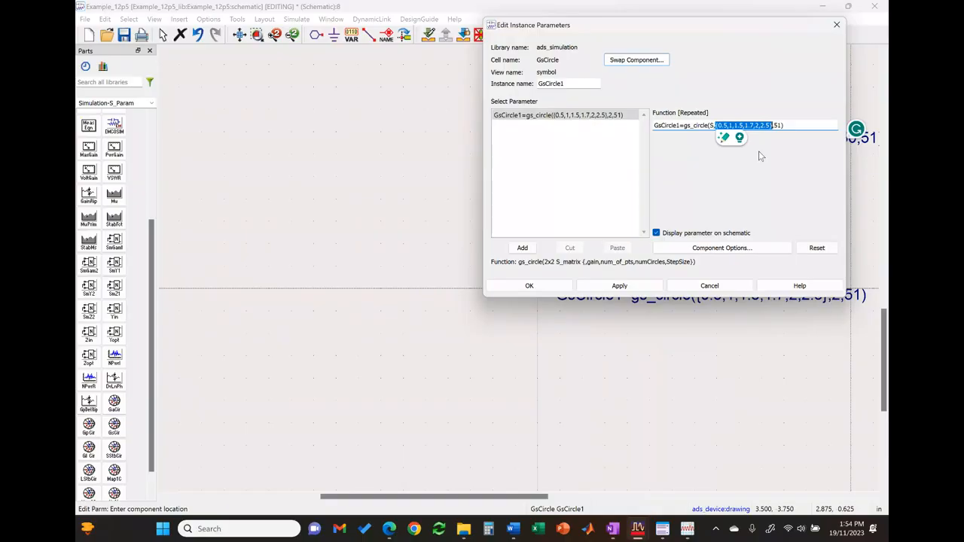
click(617, 288)
click(536, 291)
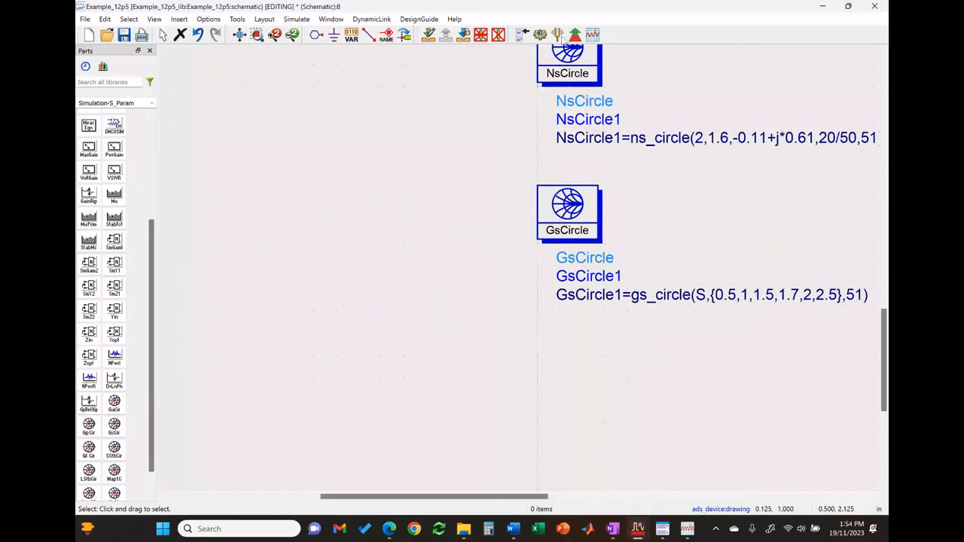
Step: Rerun the simulation and fit the updated Smith chart in the maximized data display
click(541, 35)
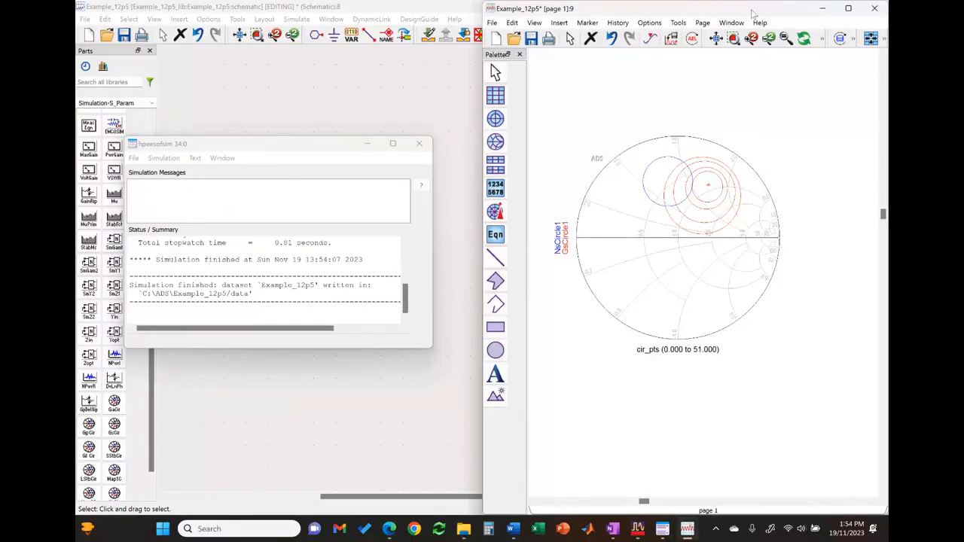
mouse_move(847, 12)
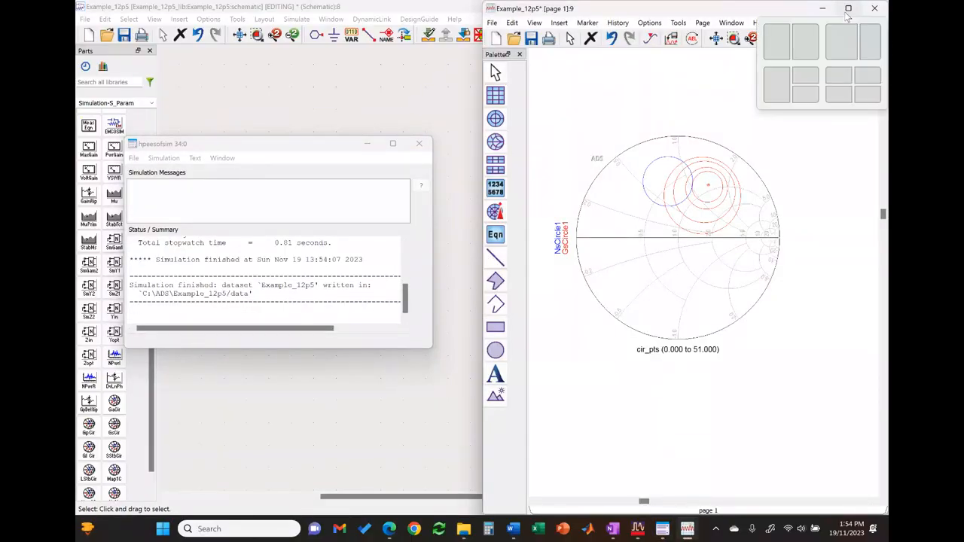
click(847, 9)
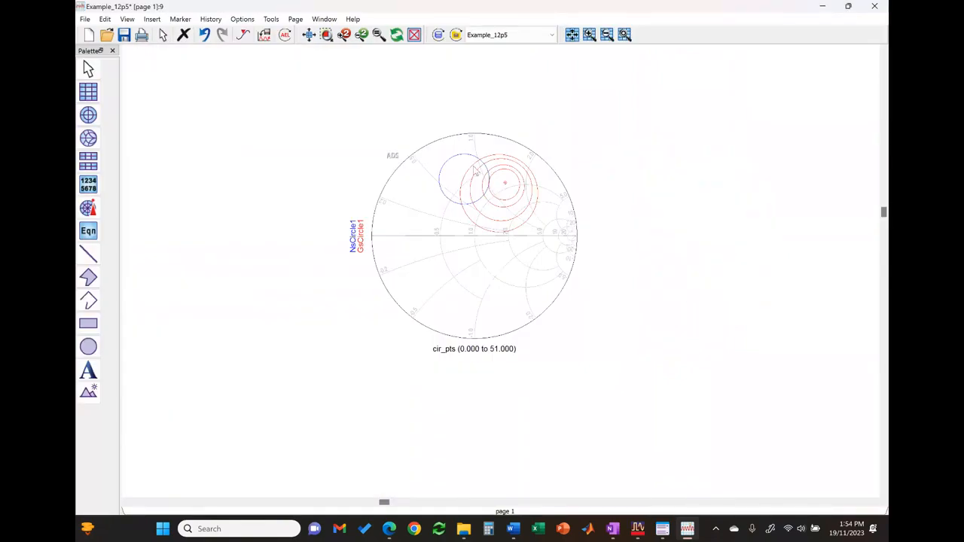
click(310, 36)
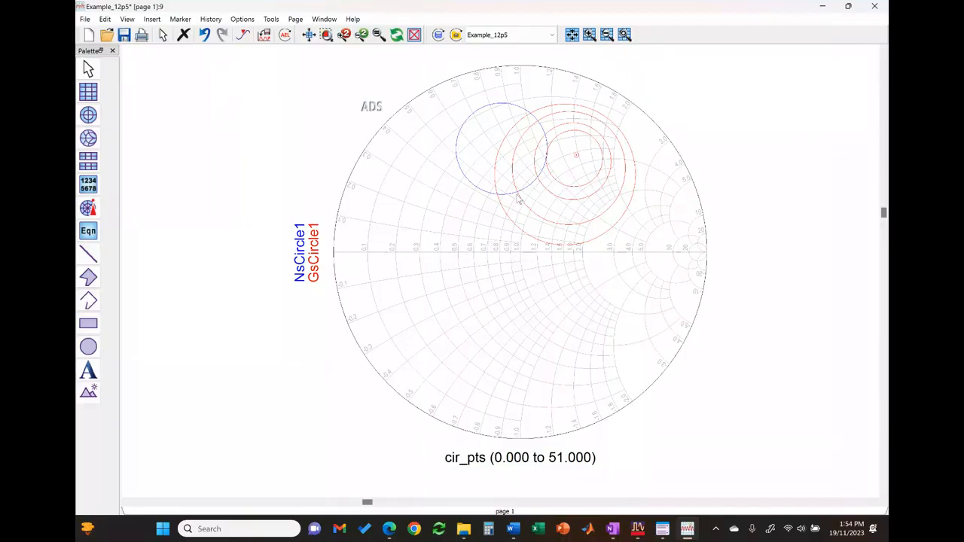
Step: Inspect the gain values of the individual source gain circles on the Smith chart
mouse_move(549, 173)
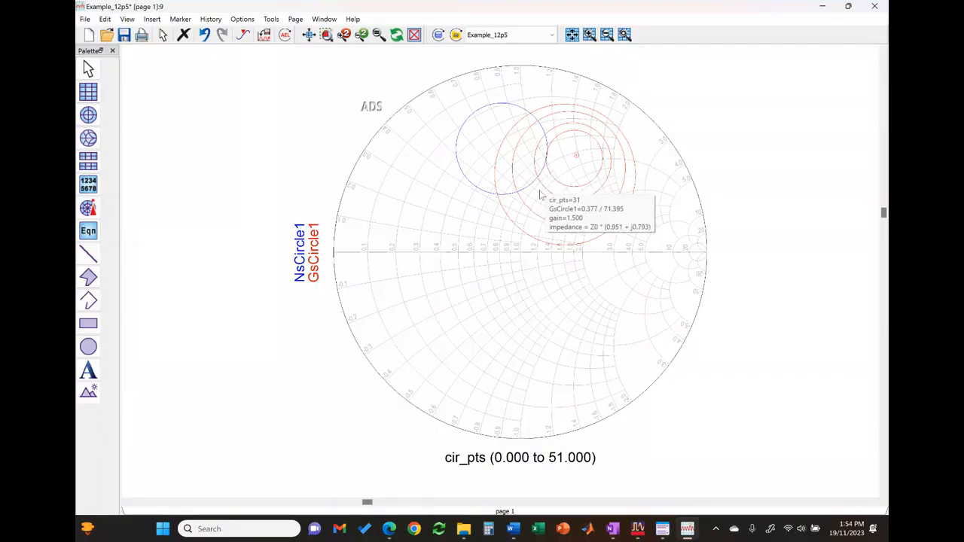
mouse_move(527, 202)
mouse_move(510, 219)
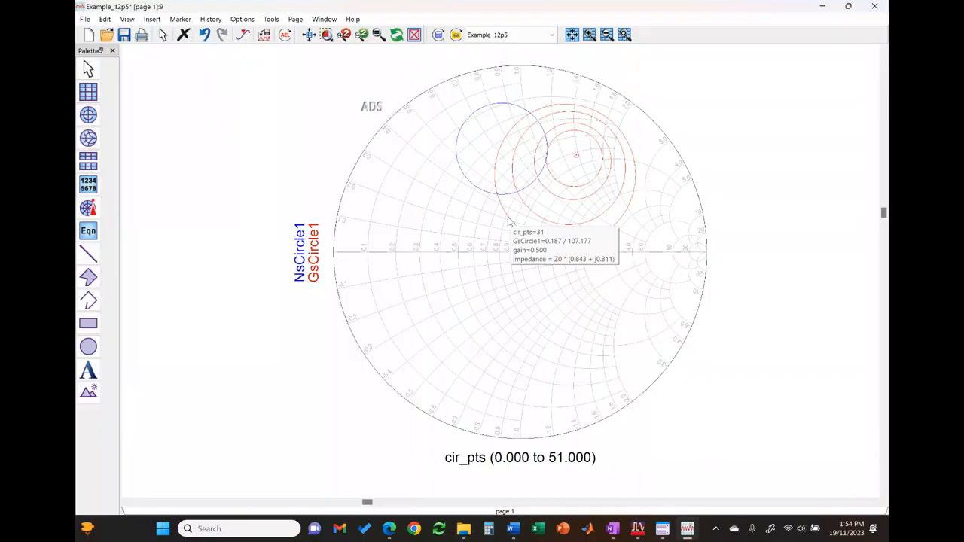
click(510, 220)
click(483, 225)
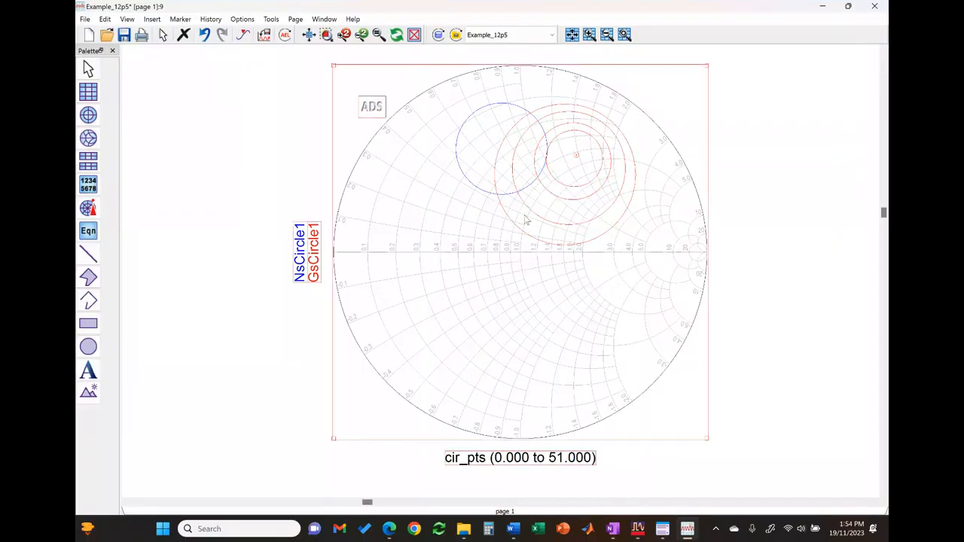
Step: Try to autoscale the Smith chart containing the noise and source gain circles
mouse_move(513, 225)
mouse_move(498, 198)
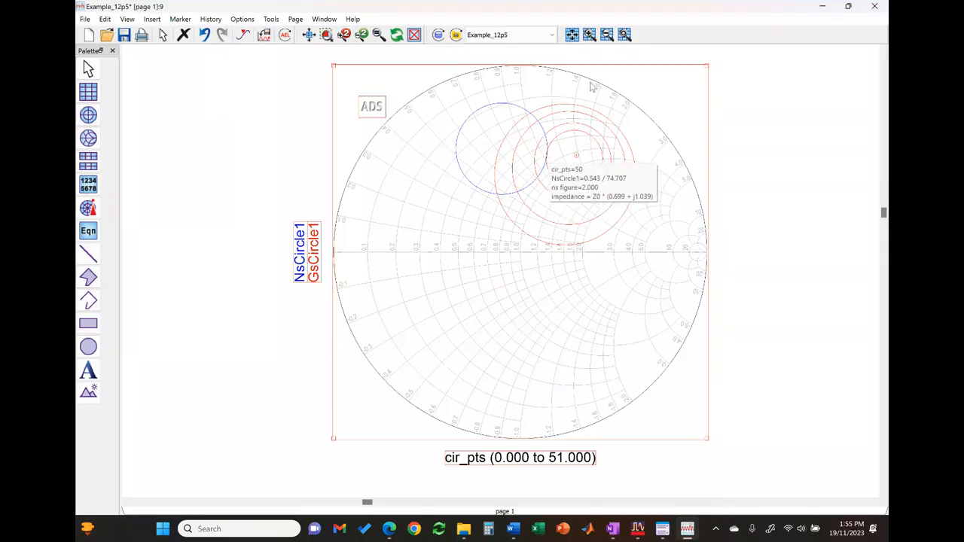
click(591, 35)
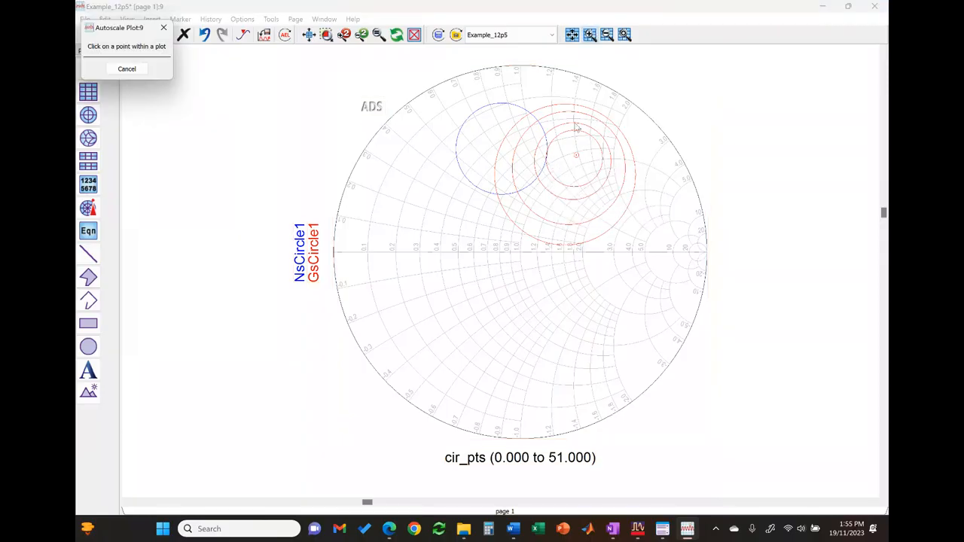
click(562, 176)
key(ctrl+z)
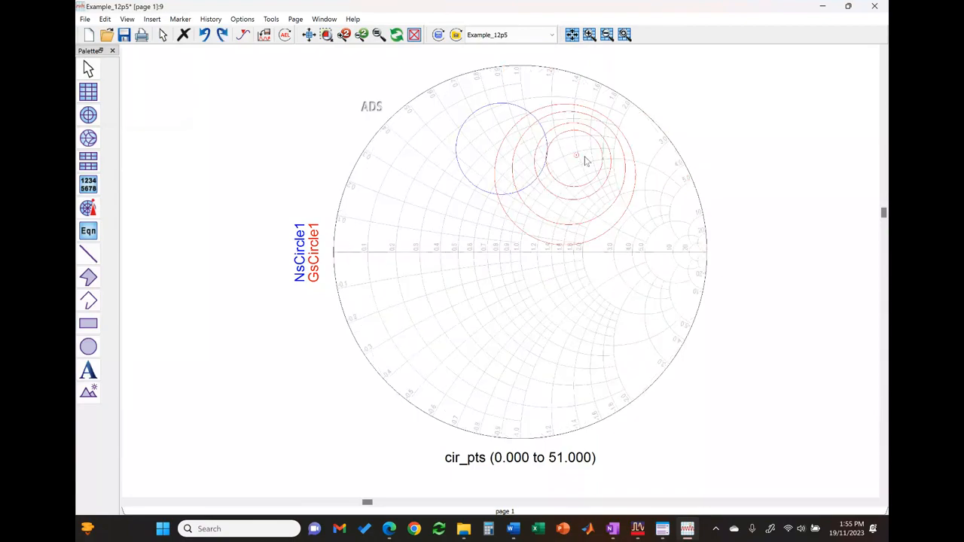
drag(569, 165, 547, 148)
key(ctrl+z)
Step: Examine up close where the NsCircle1 noise circle meets the innermost source gain circles, and fit the whole chart again
scroll(521, 204, up, 3)
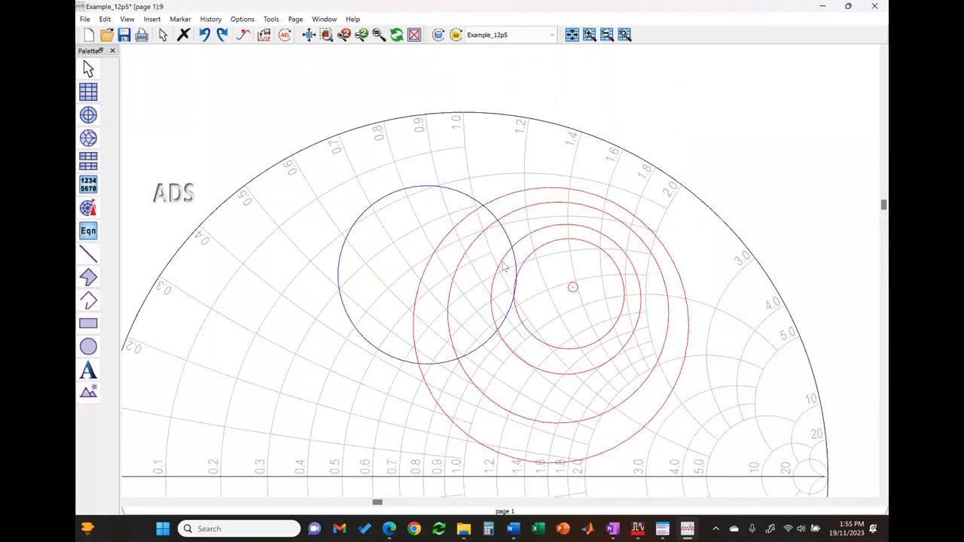
scroll(504, 269, up, 3)
scroll(503, 274, up, 2)
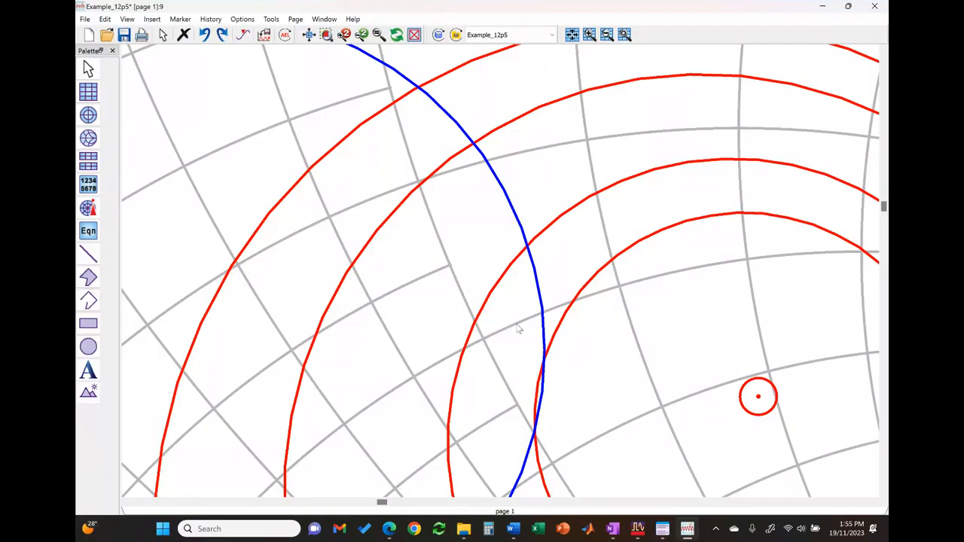
scroll(519, 330, down, 5)
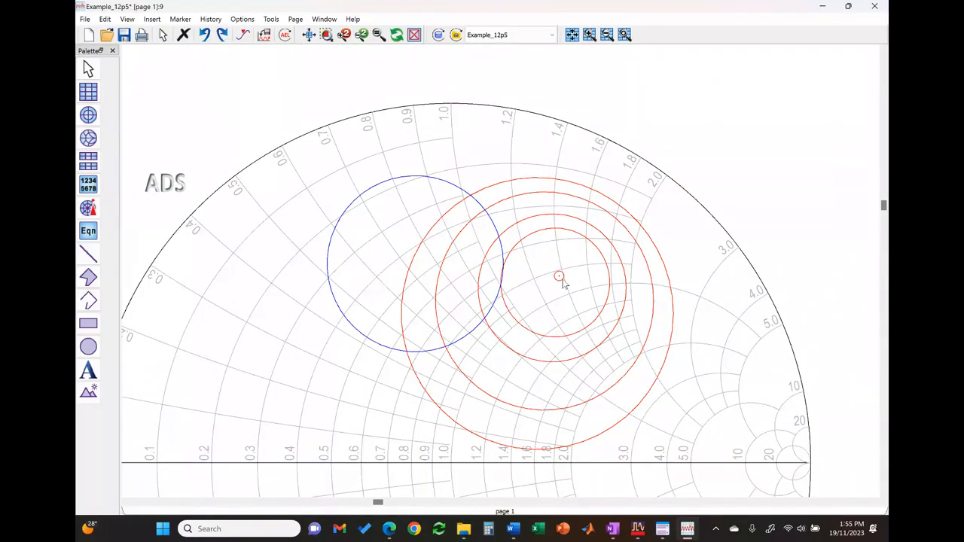
mouse_move(561, 281)
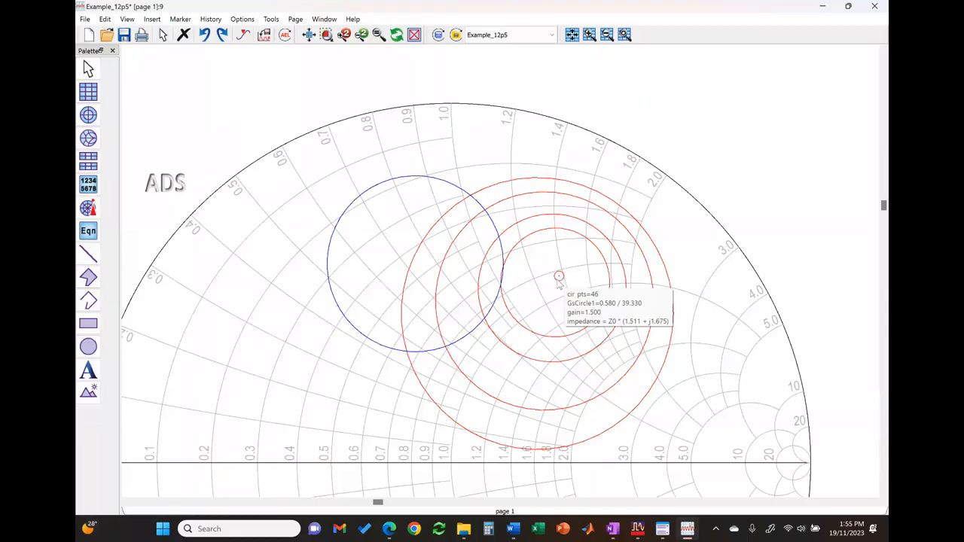
click(565, 331)
click(574, 36)
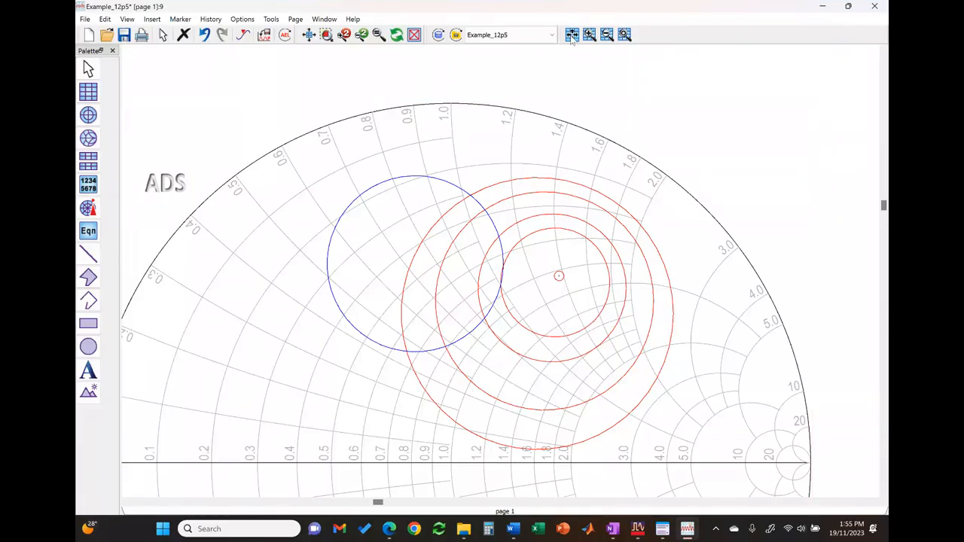
double_click(563, 130)
click(707, 132)
click(309, 35)
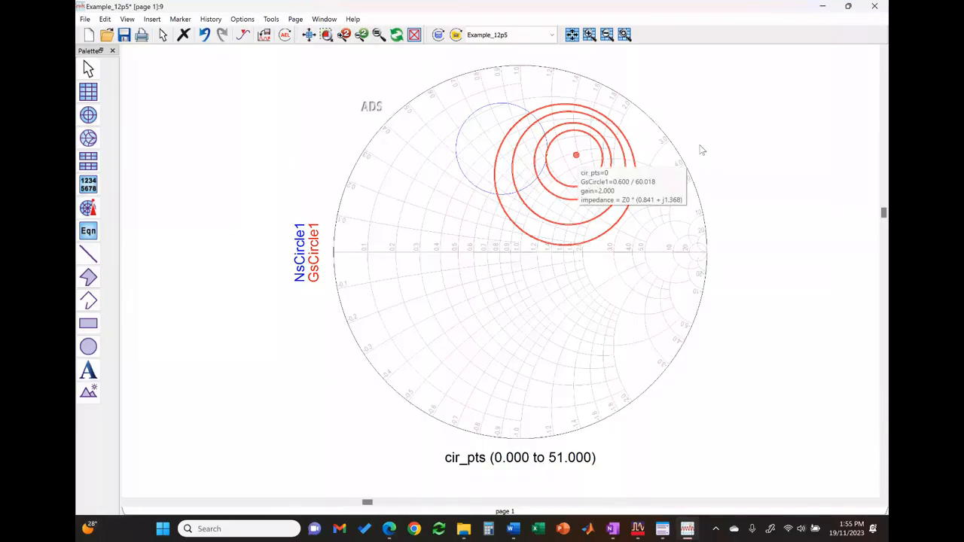
mouse_move(580, 161)
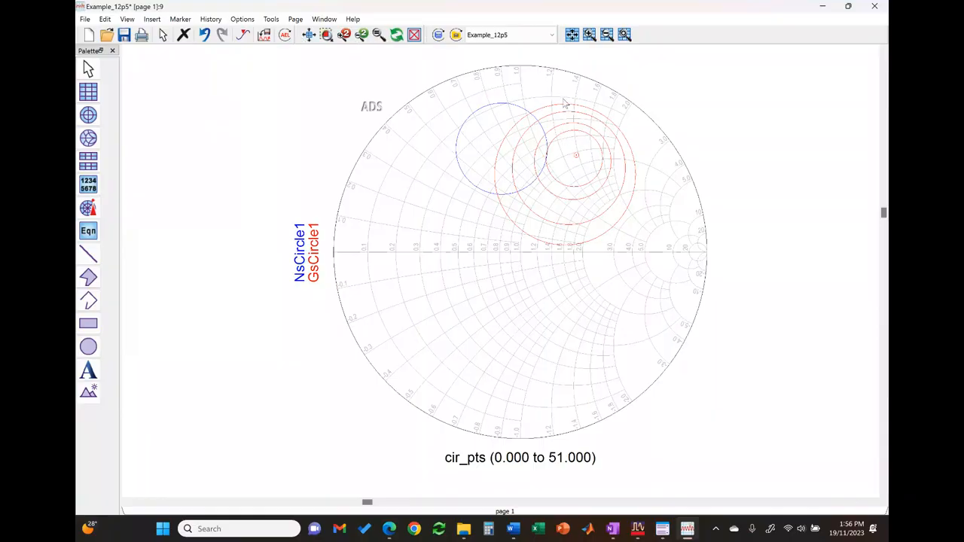
Step: Insert a marker on the NsCircle1 noise circle near its crossing with the 1.7 dB source gain circle
click(180, 19)
click(201, 39)
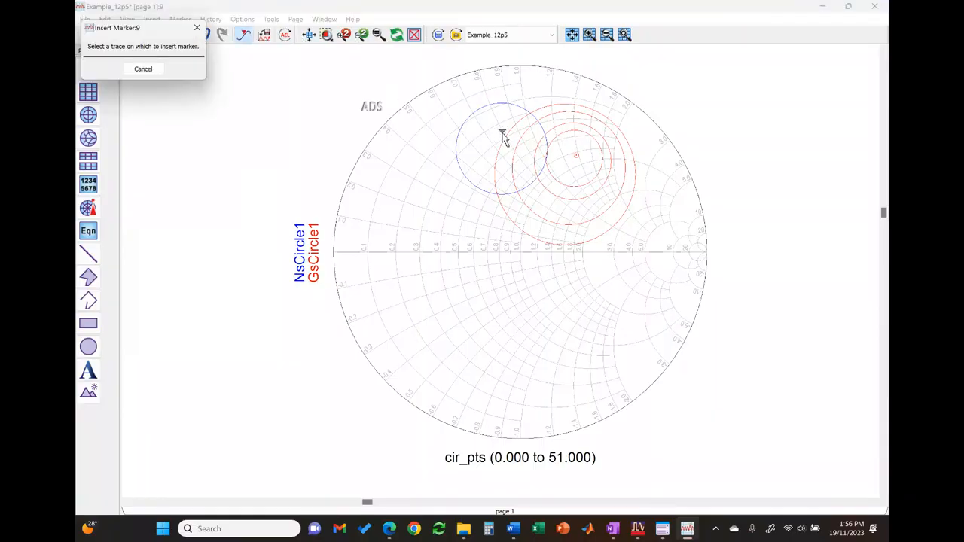
click(546, 164)
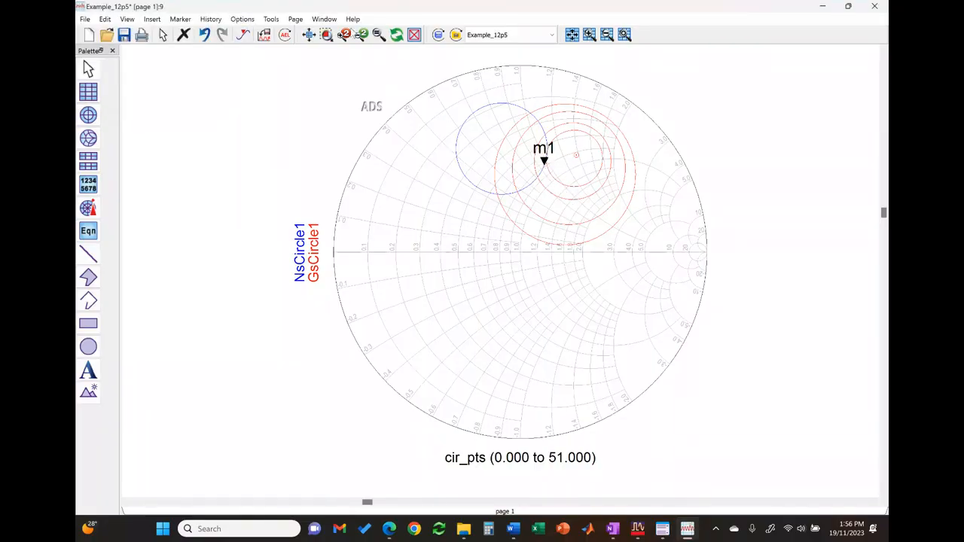
Step: Move marker m1 along the noise circle to its lower intersection with the 1.7 dB source gain circle
click(344, 35)
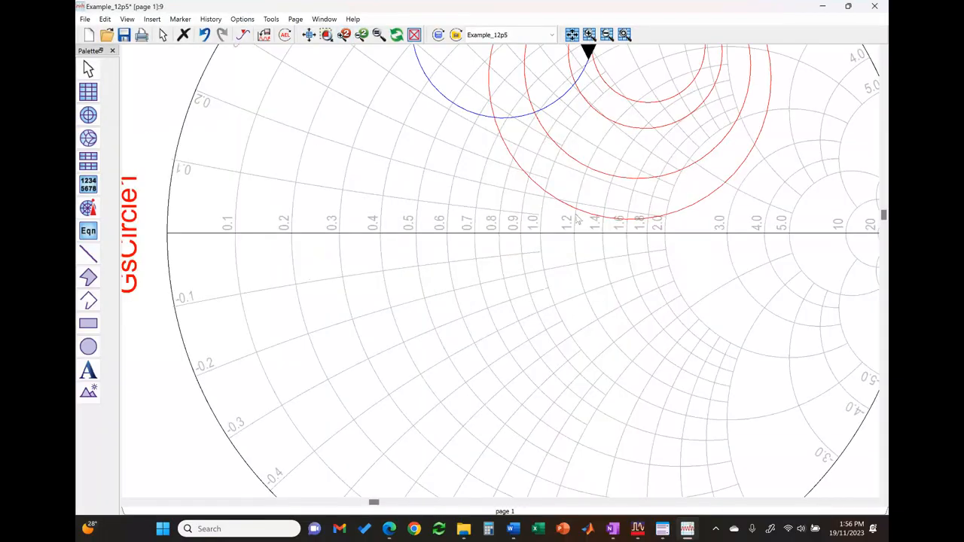
scroll(654, 158, up, 5)
scroll(501, 271, down, 5)
scroll(501, 274, up, 3)
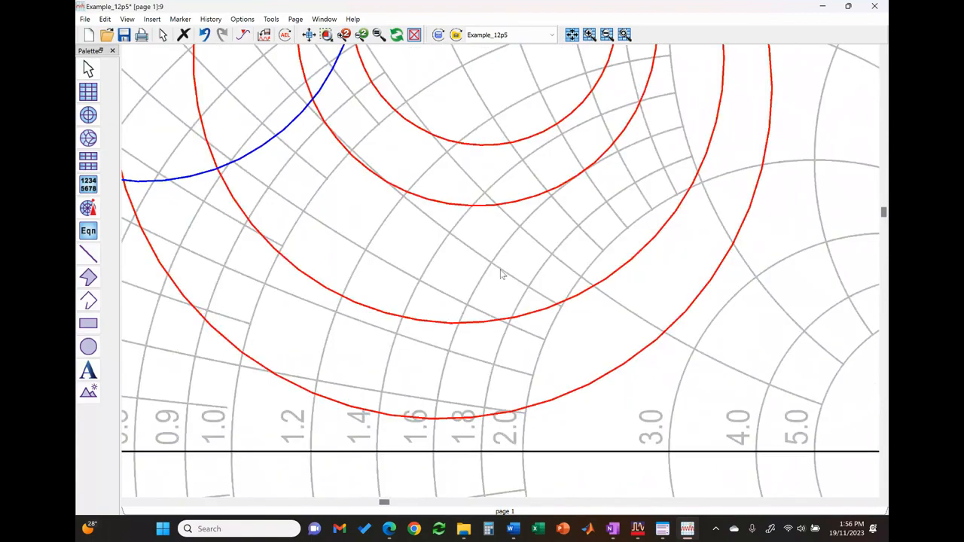
scroll(501, 274, up, 1)
drag(884, 211, 884, 207)
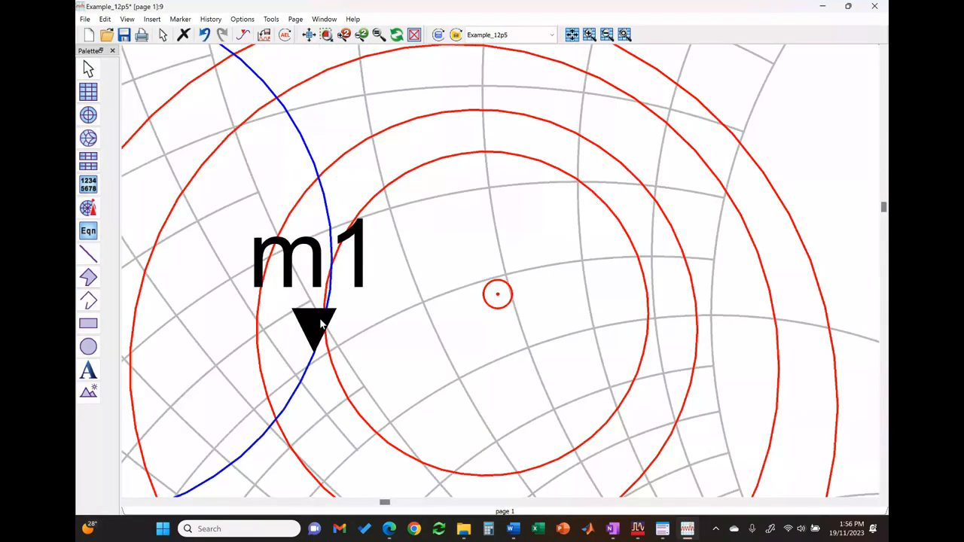
mouse_move(320, 324)
mouse_down()
mouse_move(332, 241)
mouse_move(323, 313)
mouse_up()
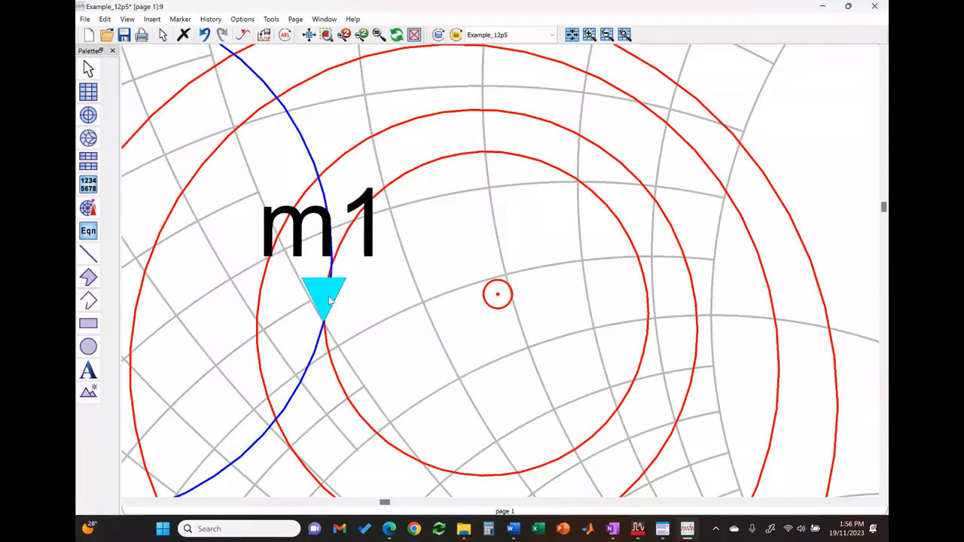
key(ctrl+z)
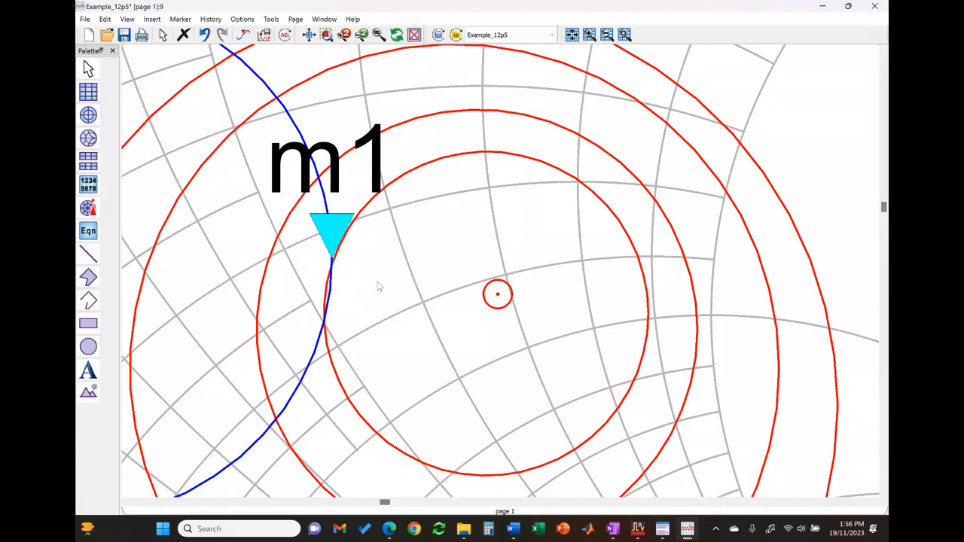
key(Left)
key(Left)
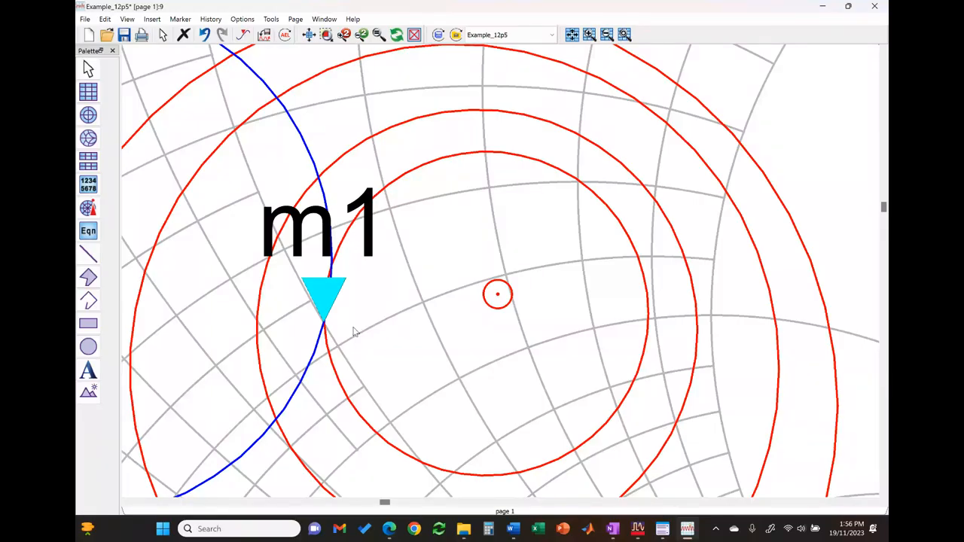
Step: Try to shift marker m1 from the noise circle onto the source gain circle, and delete the marker
scroll(423, 309, down, 8)
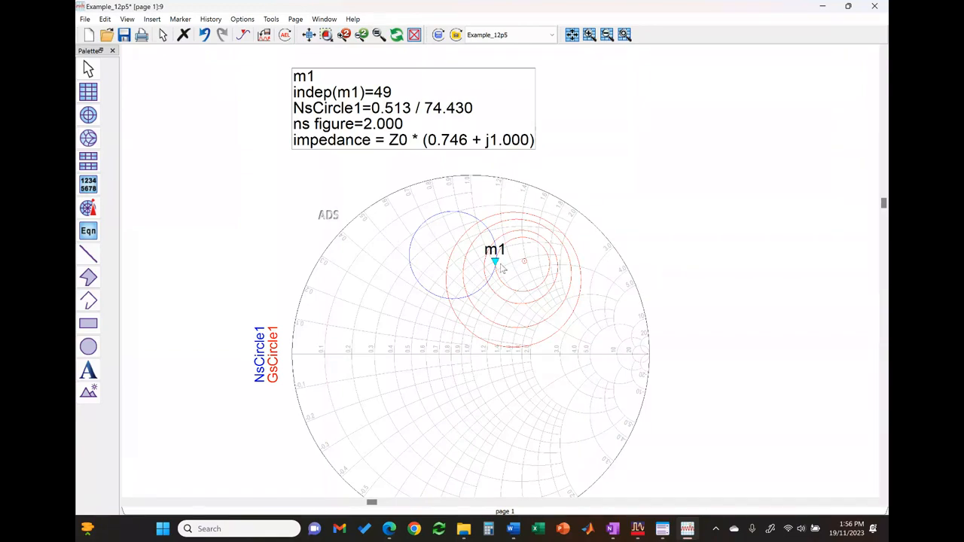
mouse_move(497, 265)
mouse_down()
mouse_move(512, 282)
mouse_move(546, 288)
mouse_up()
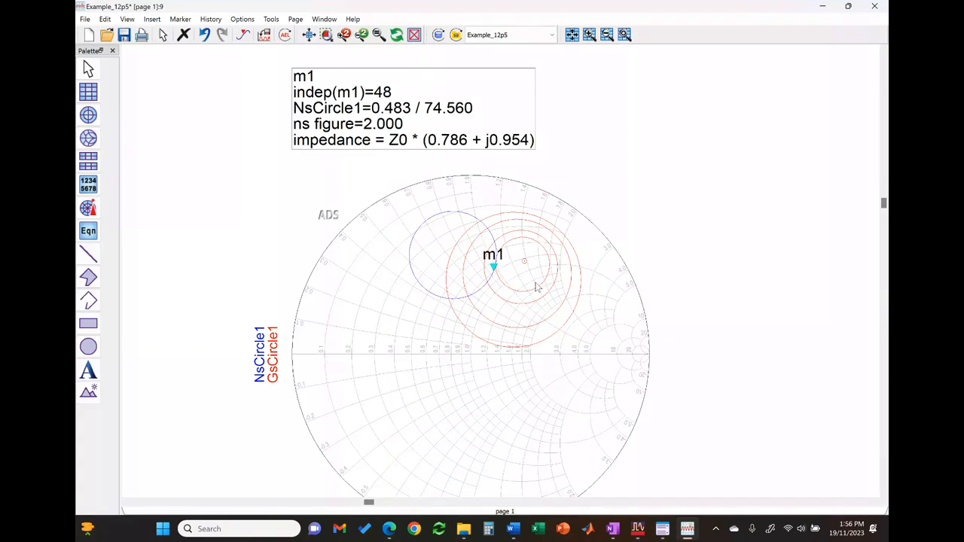
drag(494, 268, 554, 273)
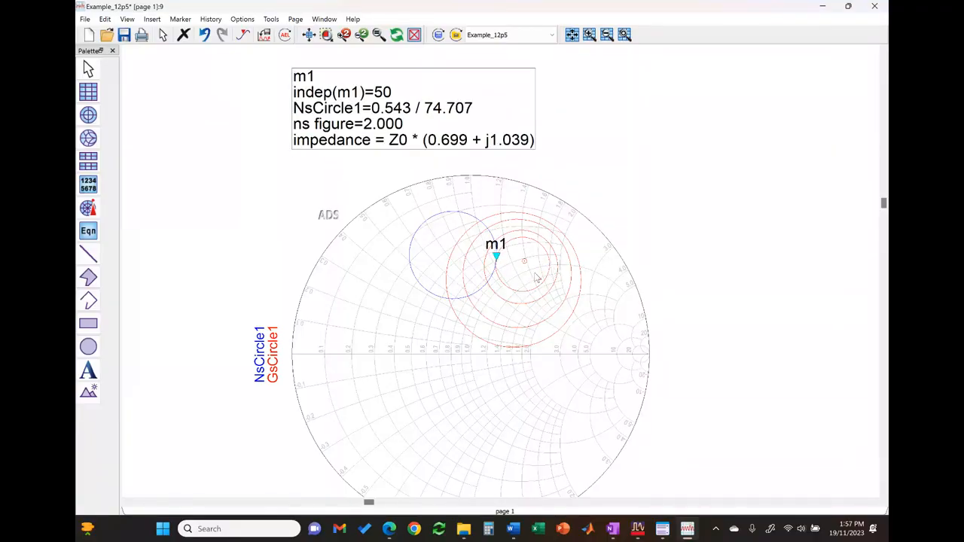
drag(497, 262, 556, 270)
key(Delete)
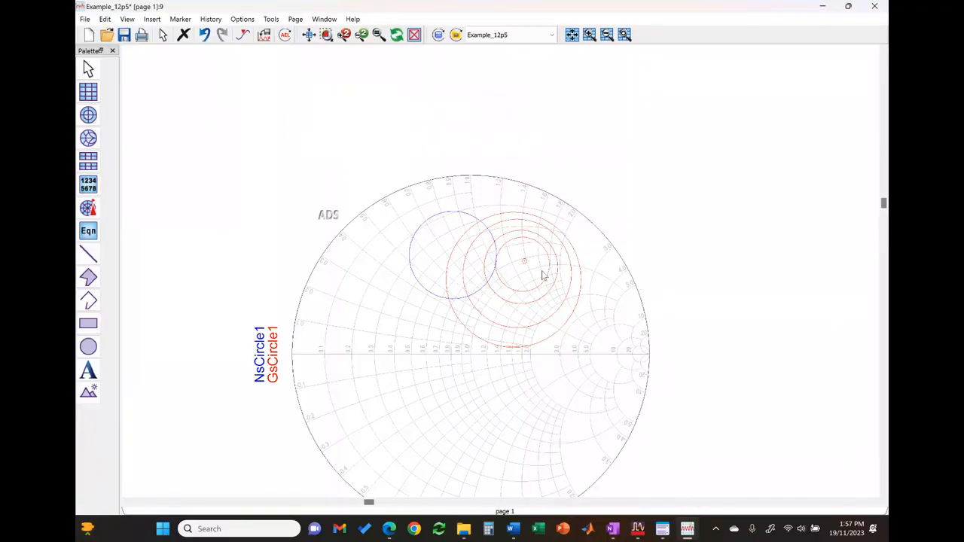
Step: Insert a marker on the 1.7 dB circle of the GsCircle1 trace
click(181, 21)
click(191, 33)
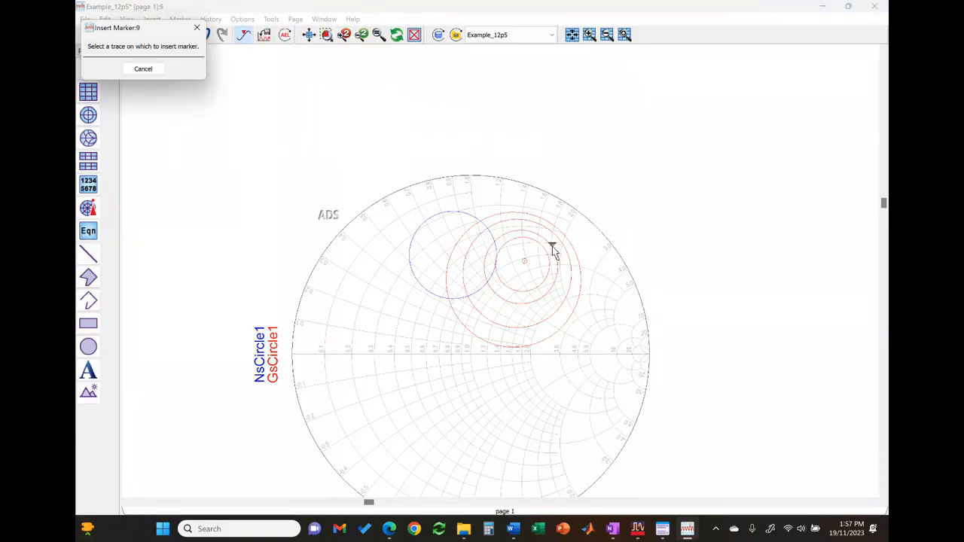
click(535, 286)
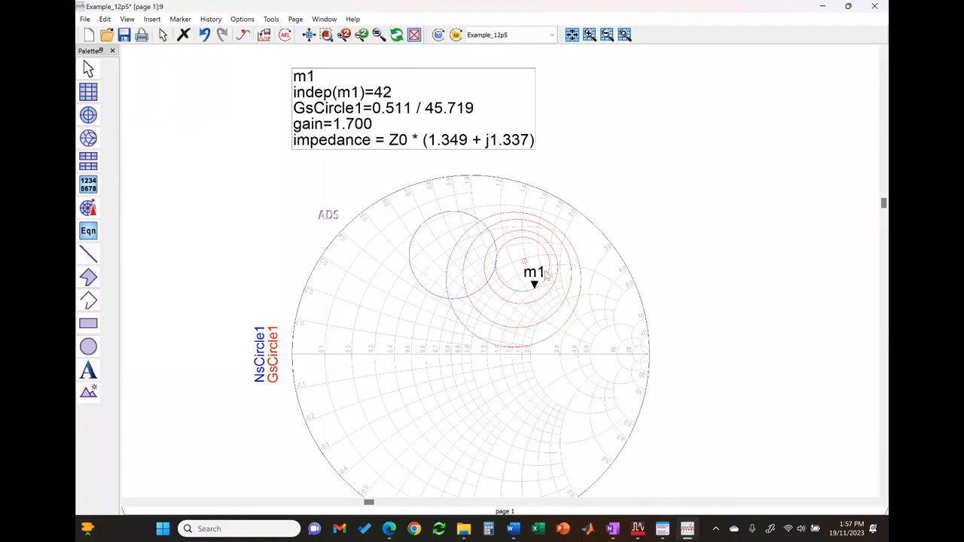
Step: Move marker m1 along the 1.7 dB gain circle to its crossing with the 2 dB noise circle
key(Left)
key(Left)
key(Left)
key(Left)
key(Left)
key(Left)
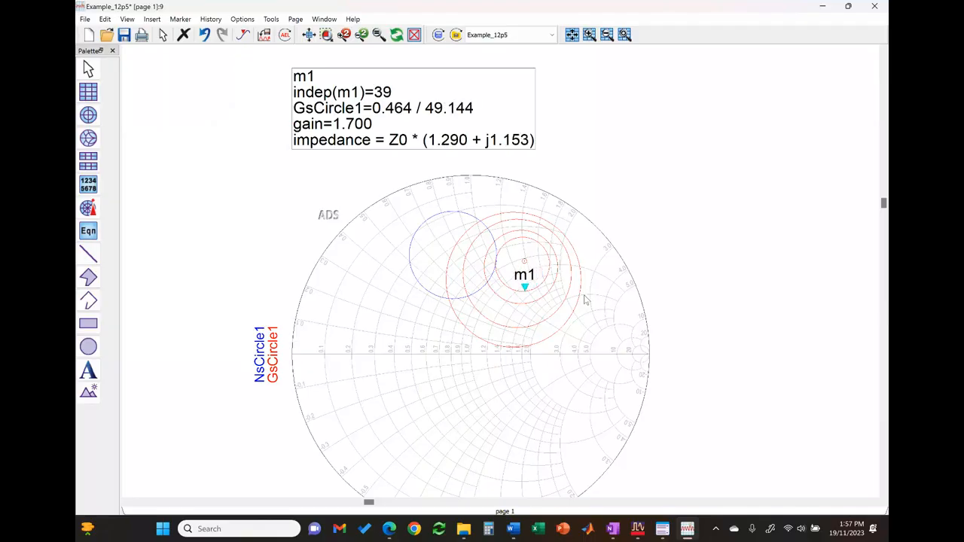
key(Left)
key(Left)
key(Left)
key(Left)
key(Left)
key(Left)
key(Left)
key(Left)
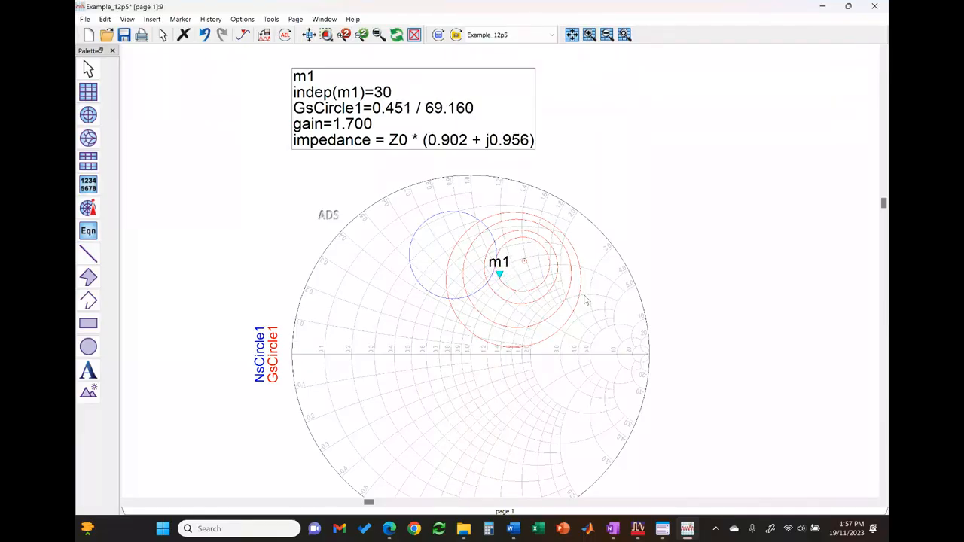
key(Left)
key(Left)
key(Left)
key(Left)
key(Left)
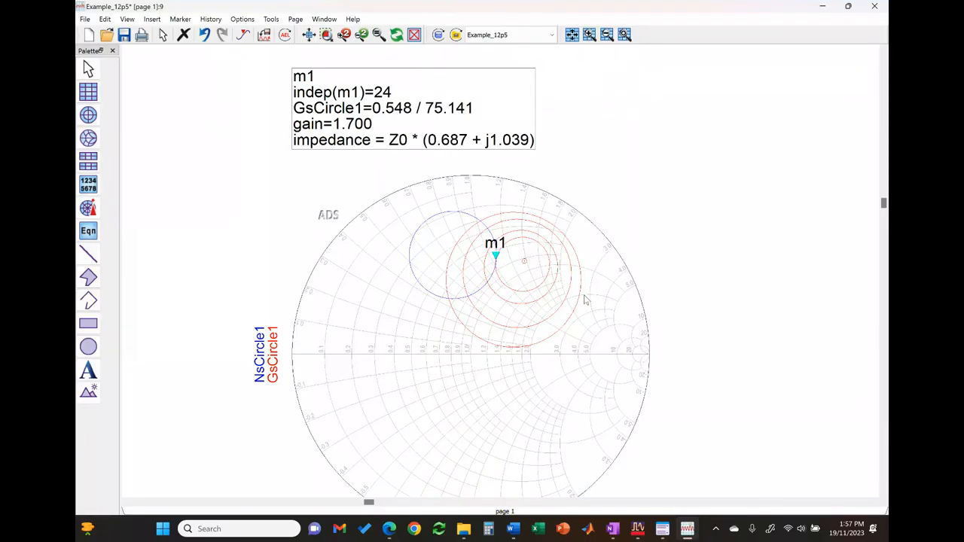
key(Right)
key(Right)
key(Right)
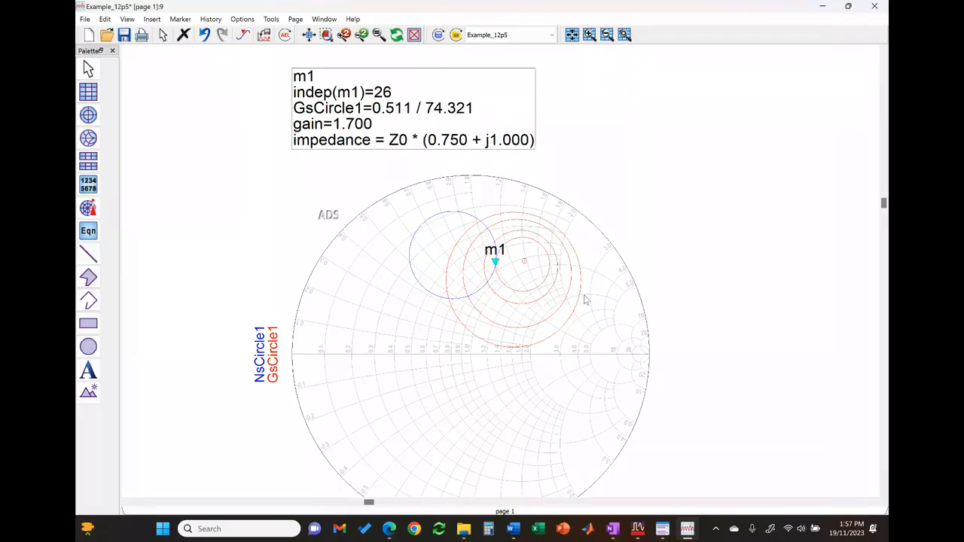
Step: Fine-tune marker m1 at close range to sit exactly on the lower noise-gain circle intersection, at index 26
key(Left)
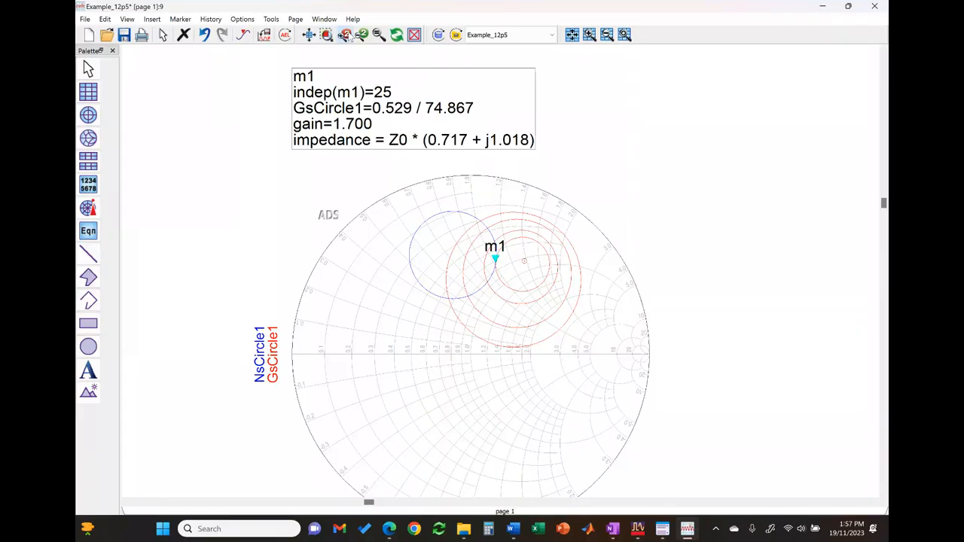
click(344, 36)
click(344, 35)
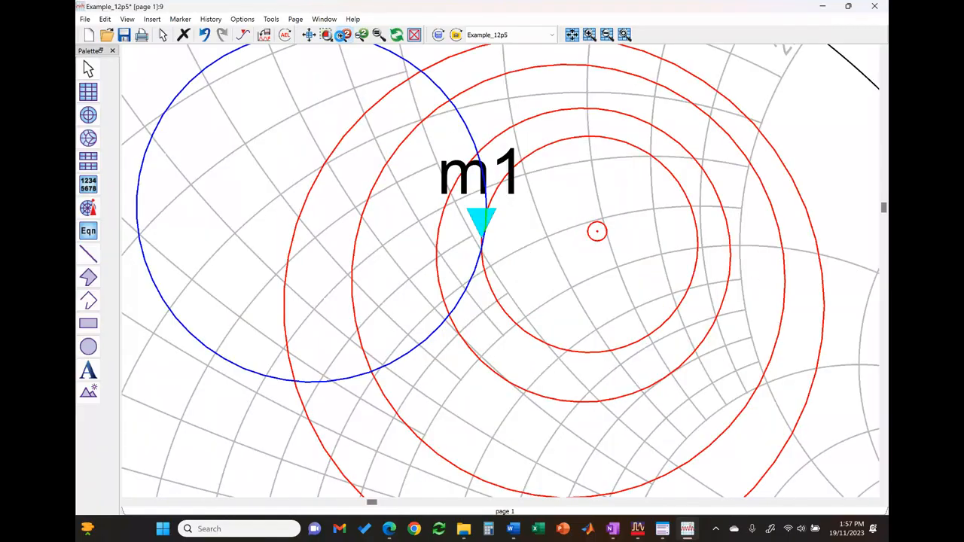
click(344, 35)
key(Right)
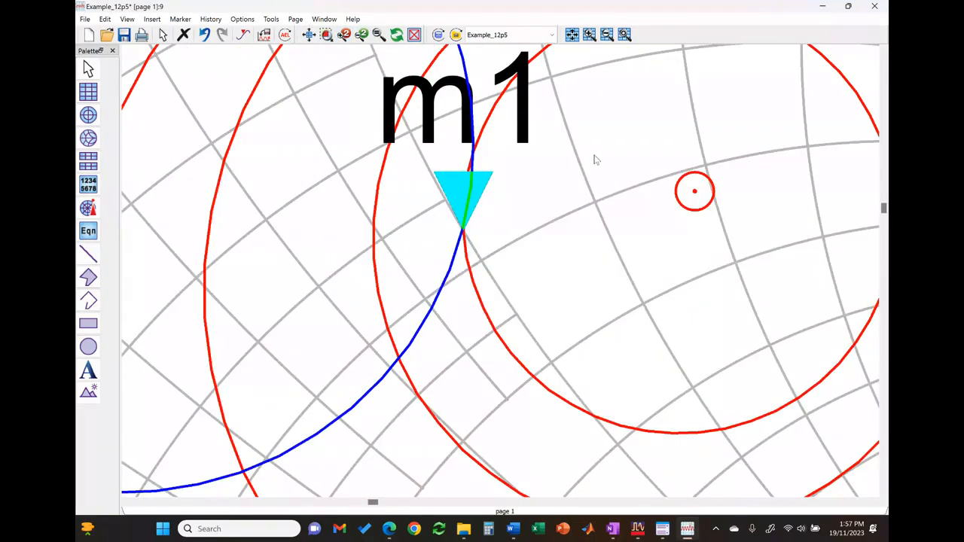
scroll(552, 278, down, 2)
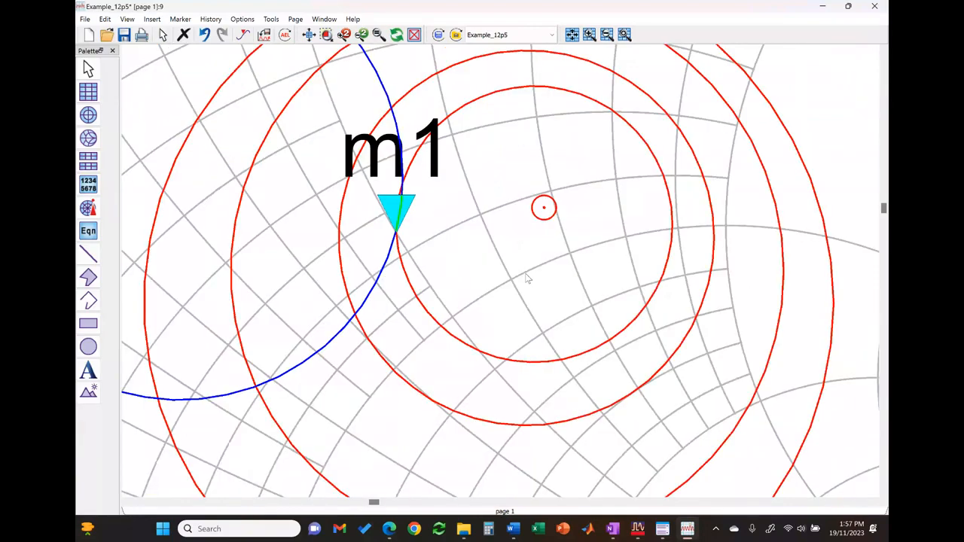
scroll(528, 278, down, 1)
scroll(511, 273, down, 3)
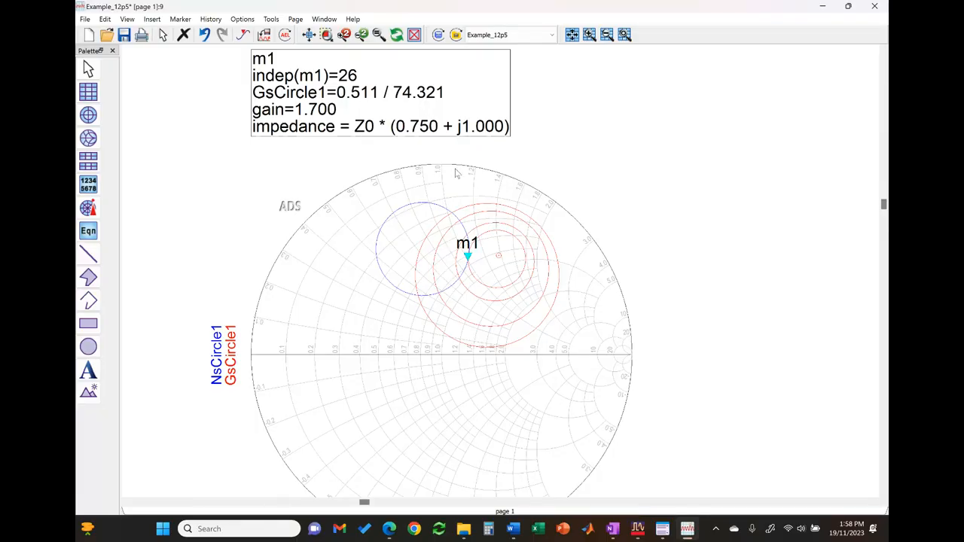
Step: Insert a second marker on the GsCircle1 trace, near the lower part of the 2 dB noise circle
click(241, 21)
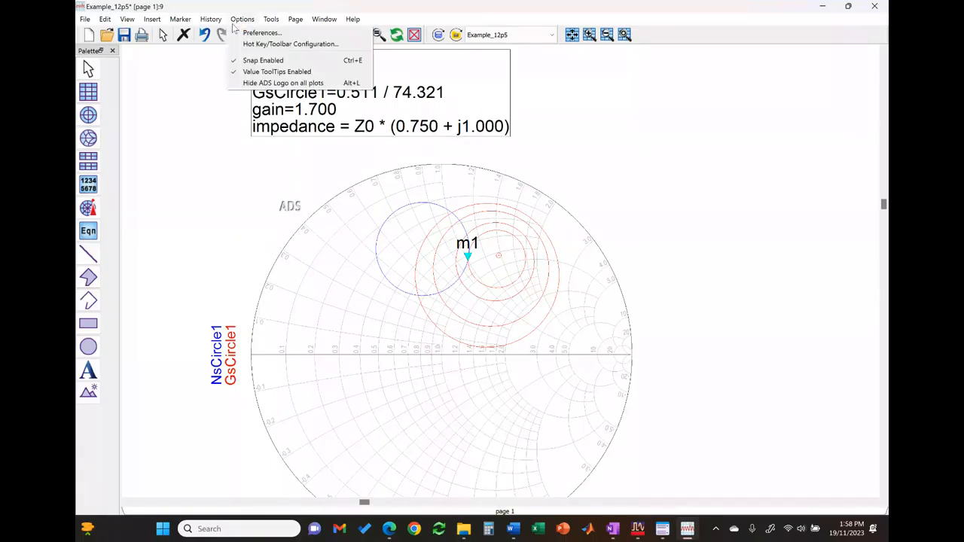
click(190, 33)
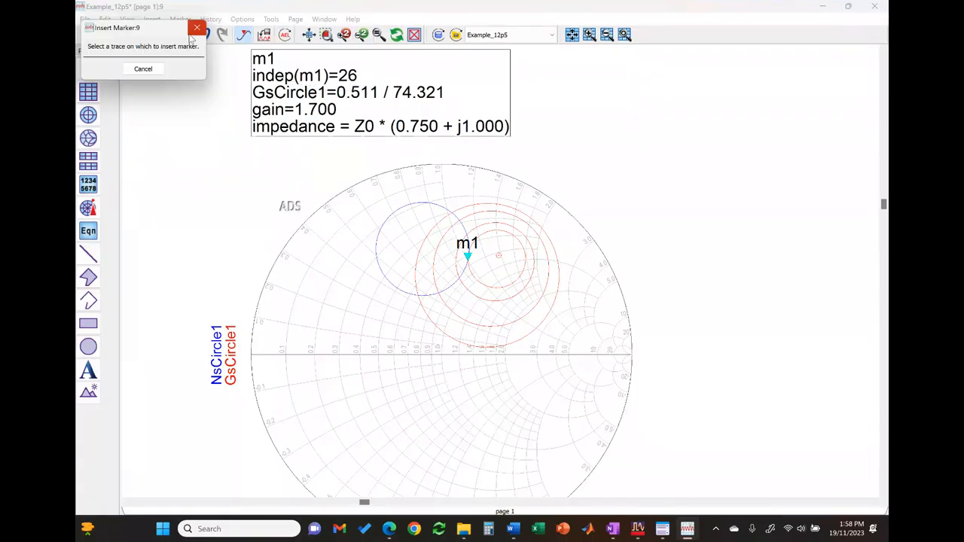
click(439, 291)
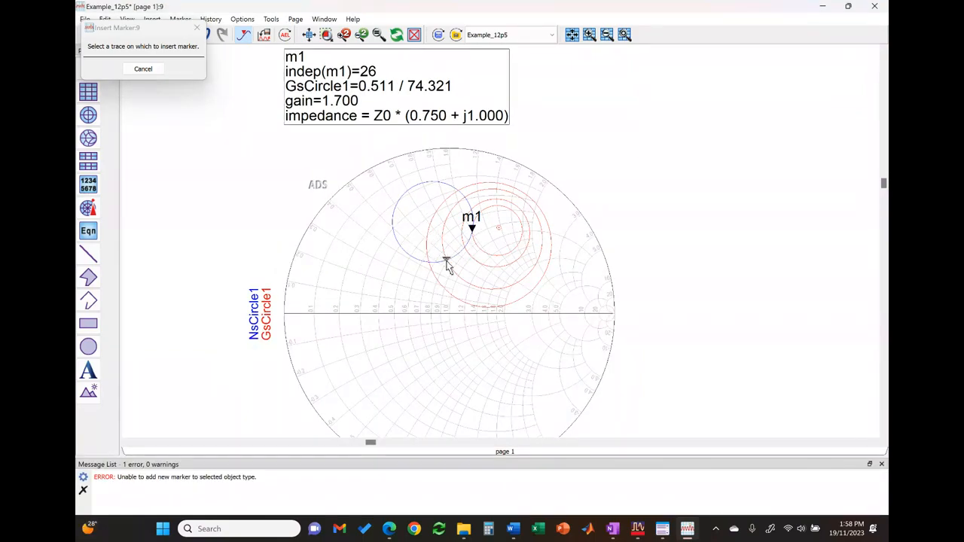
click(451, 261)
scroll(534, 282, left, 2)
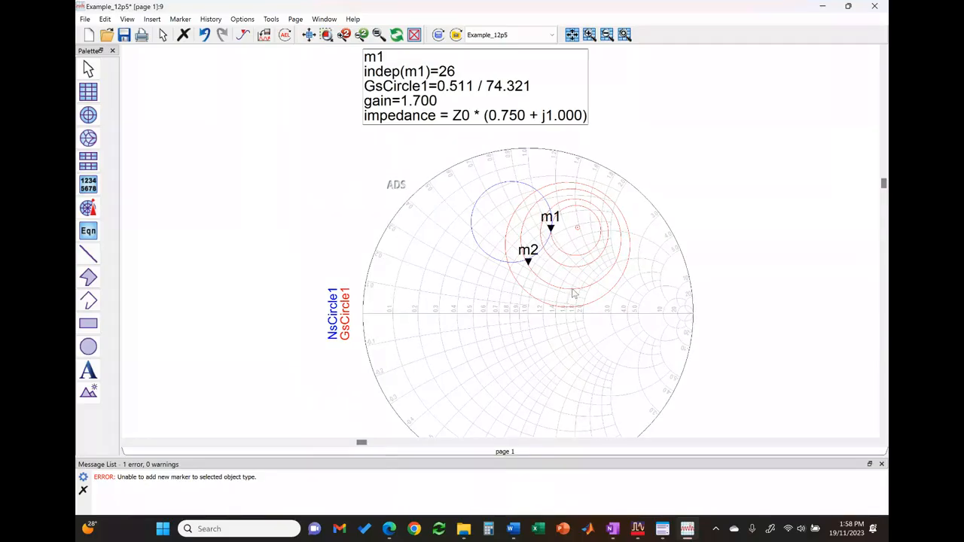
Step: Move marker m2 along the 1 dB gain circle to its crossing with the noise circle, at index 29
mouse_move(574, 294)
key(Left)
key(Left)
key(Right)
key(Left)
key(Left)
key(Left)
key(Left)
key(Left)
key(Left)
key(Left)
key(Left)
key(Left)
key(Left)
key(Left)
key(Left)
key(Left)
key(Left)
key(Left)
key(Right)
key(Right)
key(Right)
key(Right)
key(Right)
key(Right)
key(Right)
key(Right)
key(Right)
key(Right)
key(Right)
key(Right)
key(Right)
key(Right)
key(Right)
scroll(509, 241, down, 1)
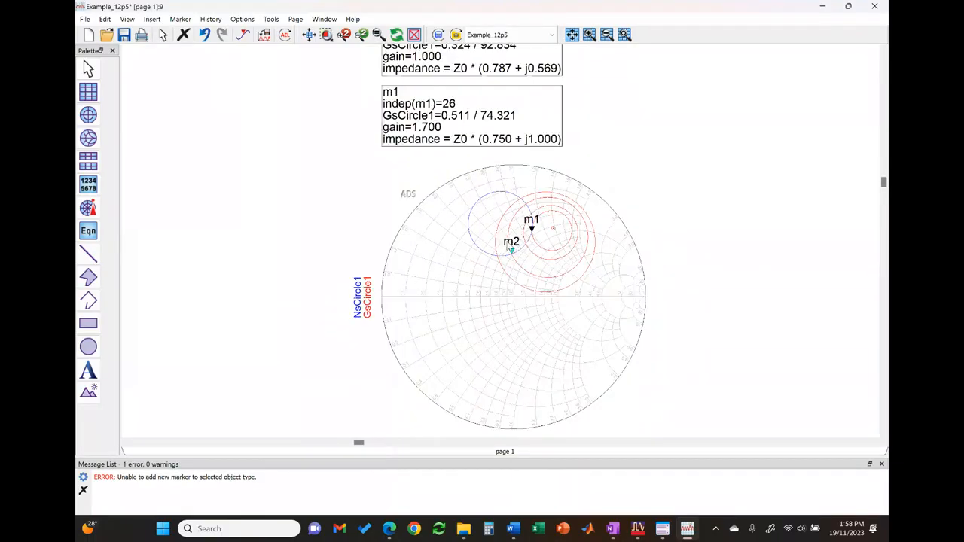
scroll(510, 249, down, 1)
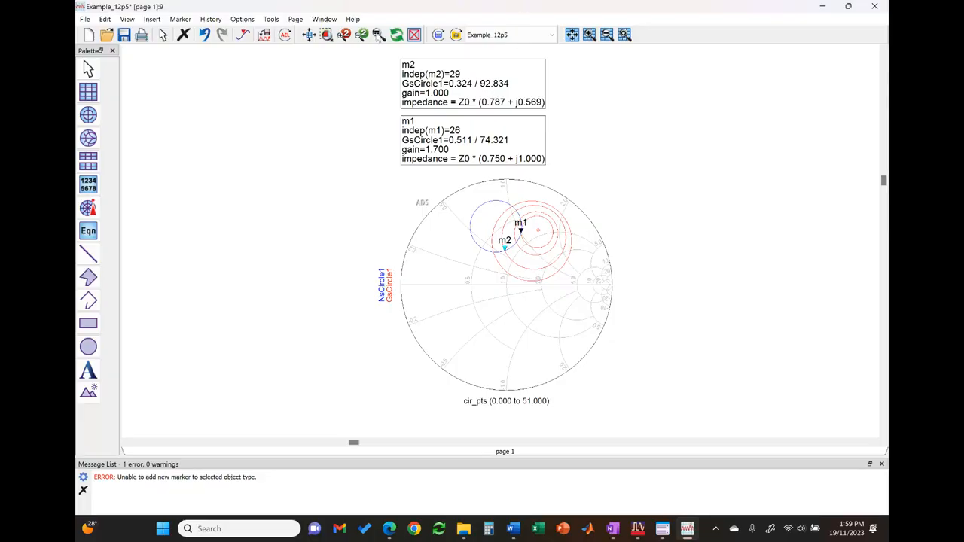
Step: Save the data display, switch to the Example_12p5 schematic and dismiss the simulation status window
click(124, 35)
click(692, 531)
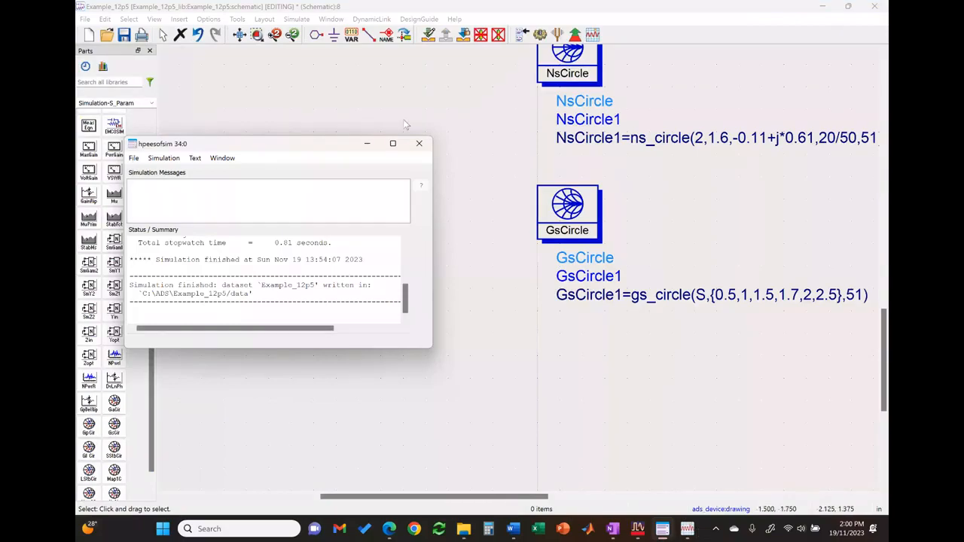
click(419, 143)
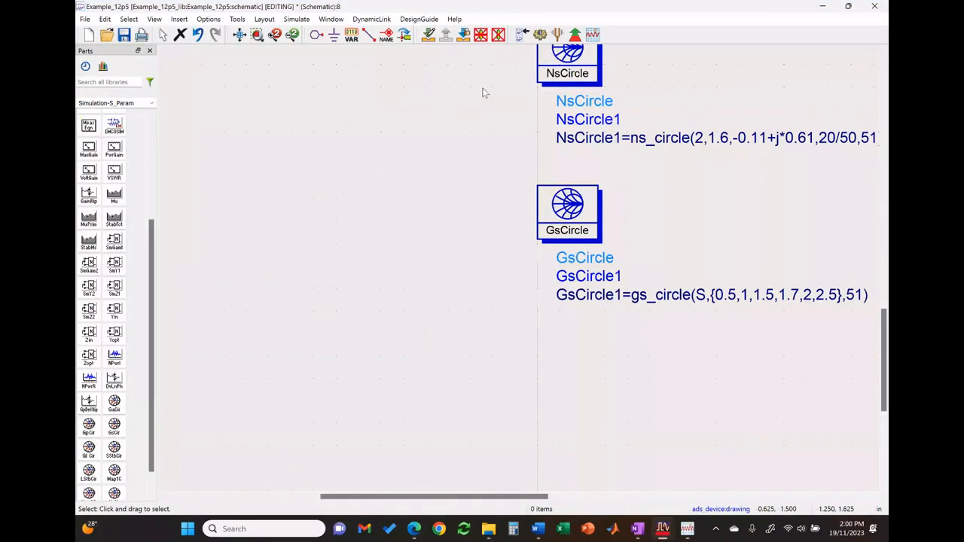
click(241, 35)
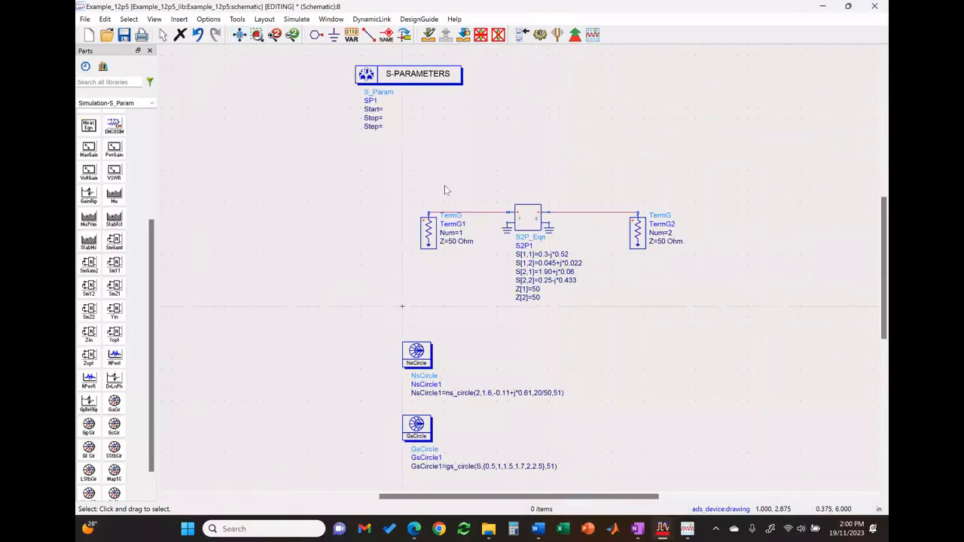
Step: Move the GsCircle component up to the right of NsCircle, level with it
click(425, 433)
key(ctrl+c)
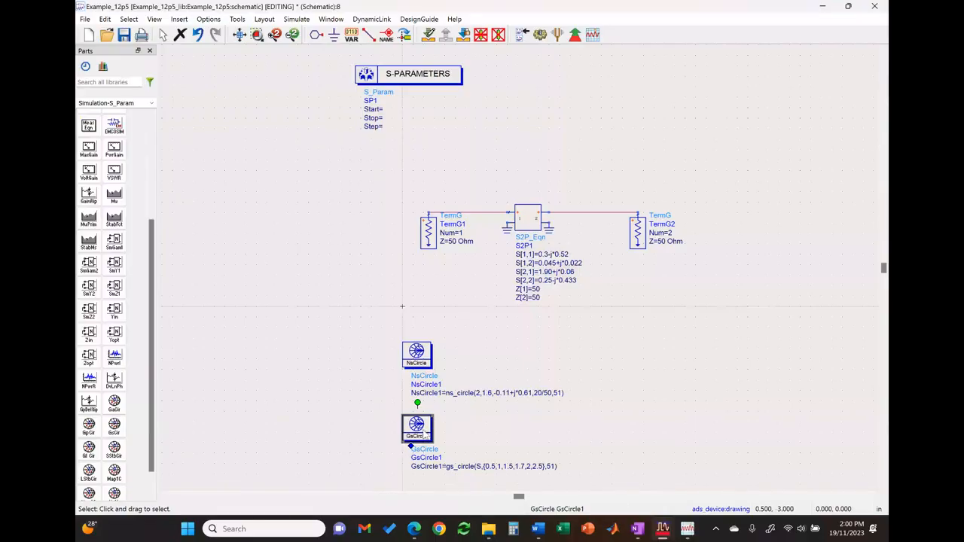
key(ctrl+v)
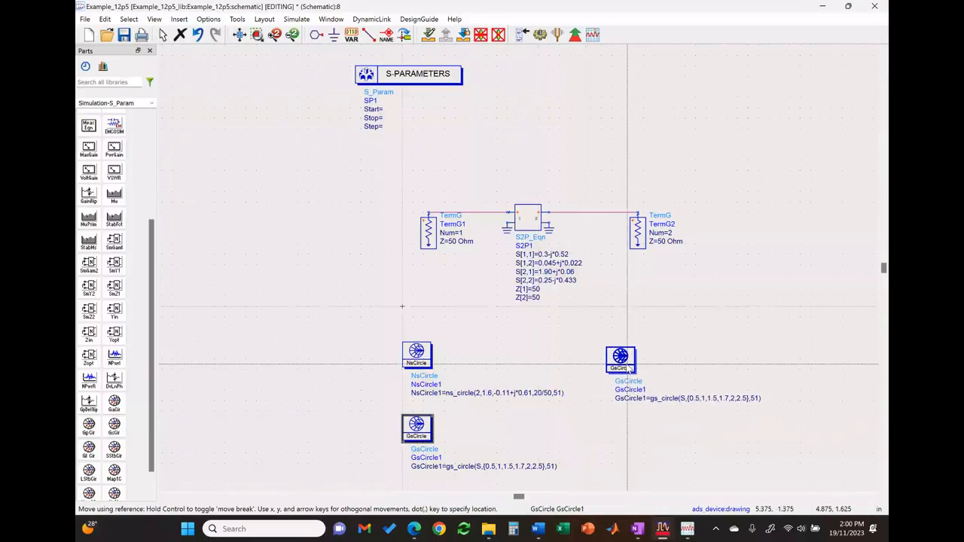
click(629, 365)
click(596, 465)
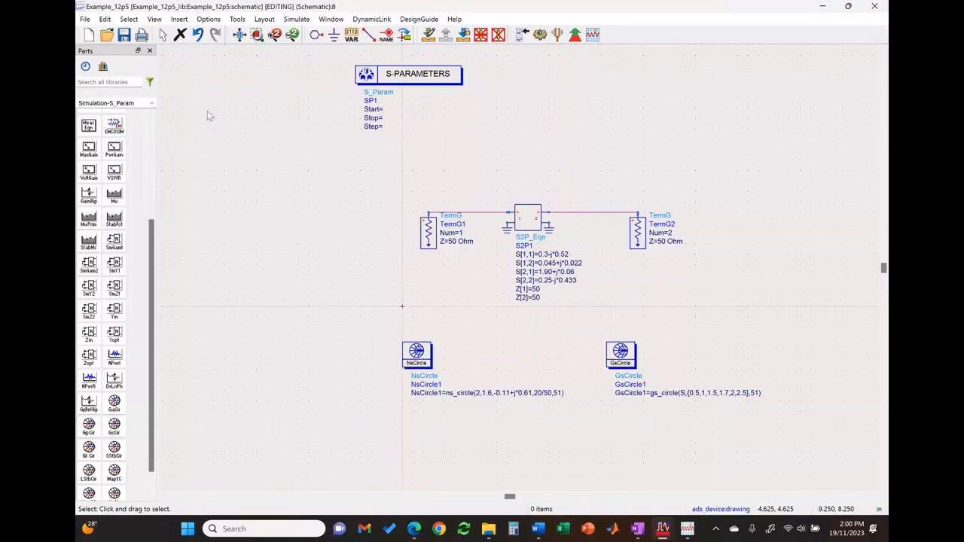
Step: Close the Example_12p5 schematic and open the Example_12p4 workspace
click(108, 20)
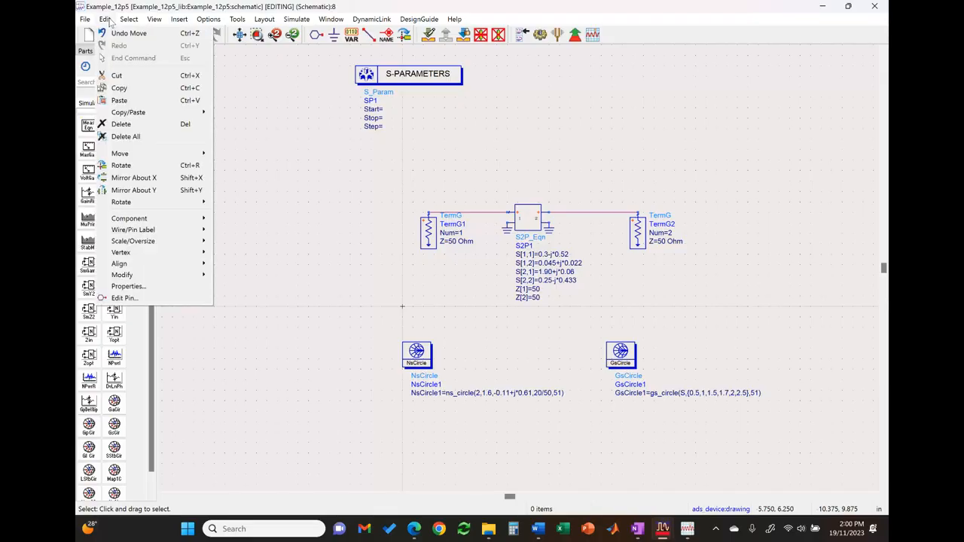
click(264, 90)
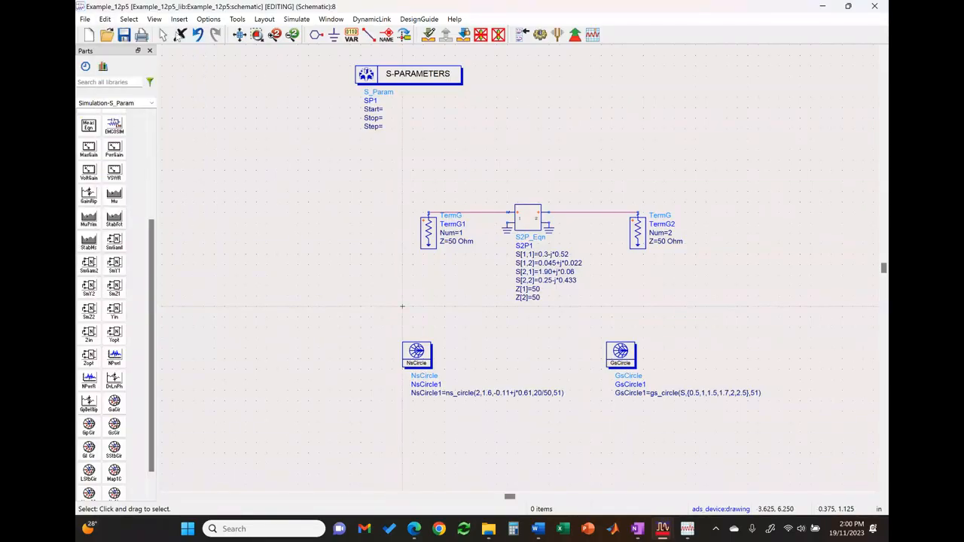
click(876, 7)
click(592, 167)
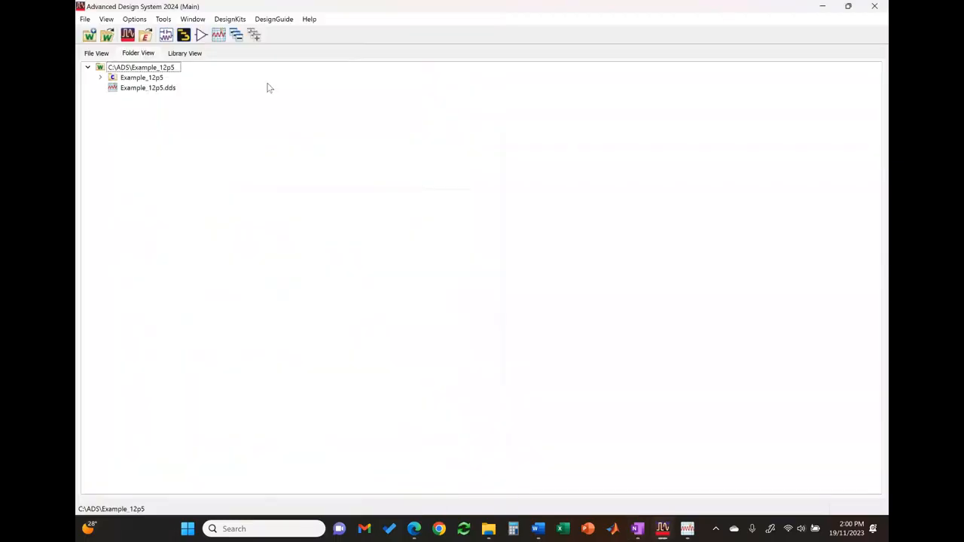
click(106, 36)
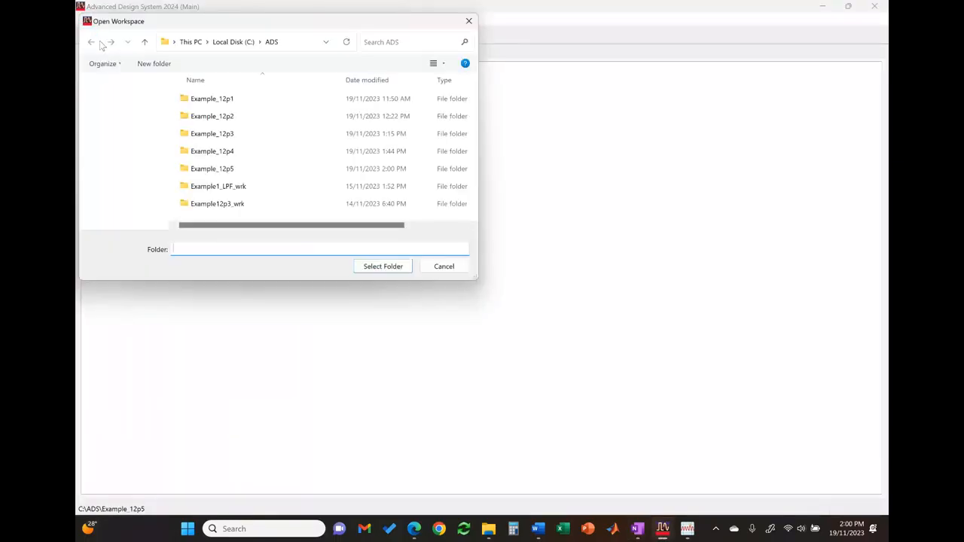
double_click(226, 151)
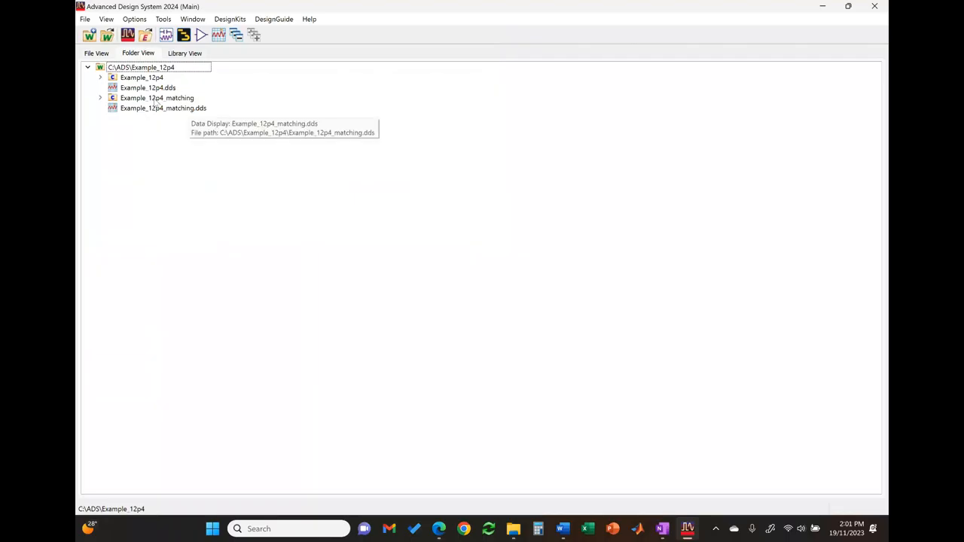
Step: Open the schematic of the Example_12p4_matching cell to review its ideal-line matching circuits
double_click(157, 99)
click(149, 109)
double_click(149, 108)
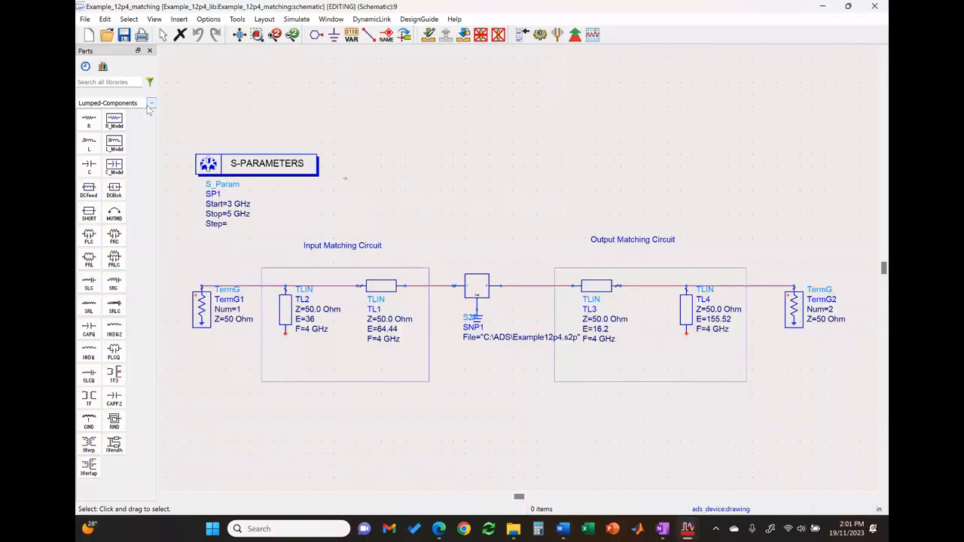
click(372, 290)
click(586, 418)
Step: Start adding an MSUB microstrip substrate, choosing Standard ADS Layers, 0.0001 mil layout resolution as the library's technology
click(151, 104)
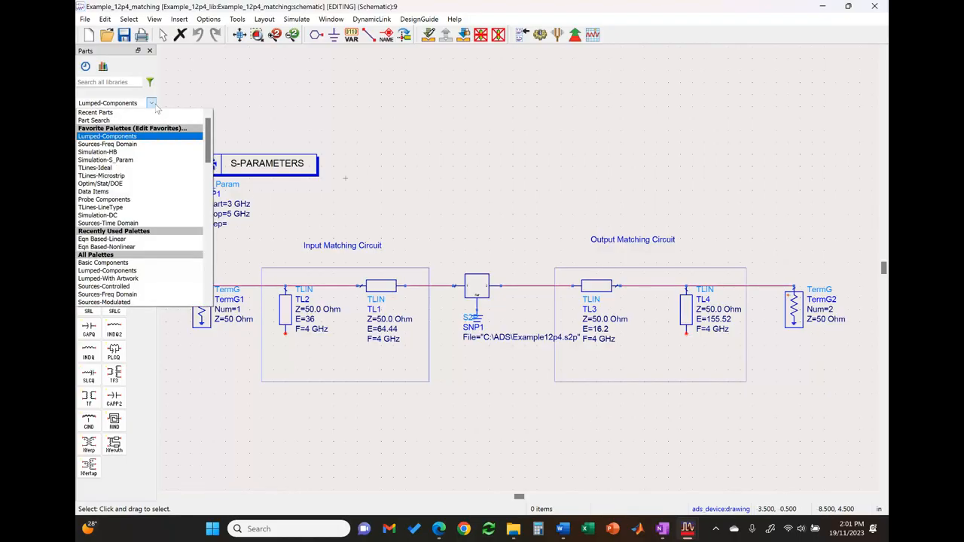
click(126, 177)
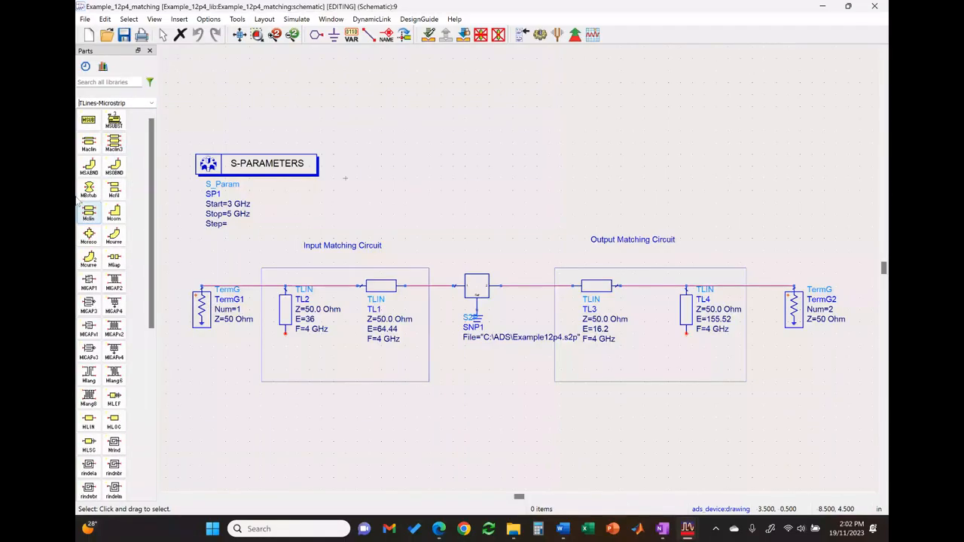
click(92, 129)
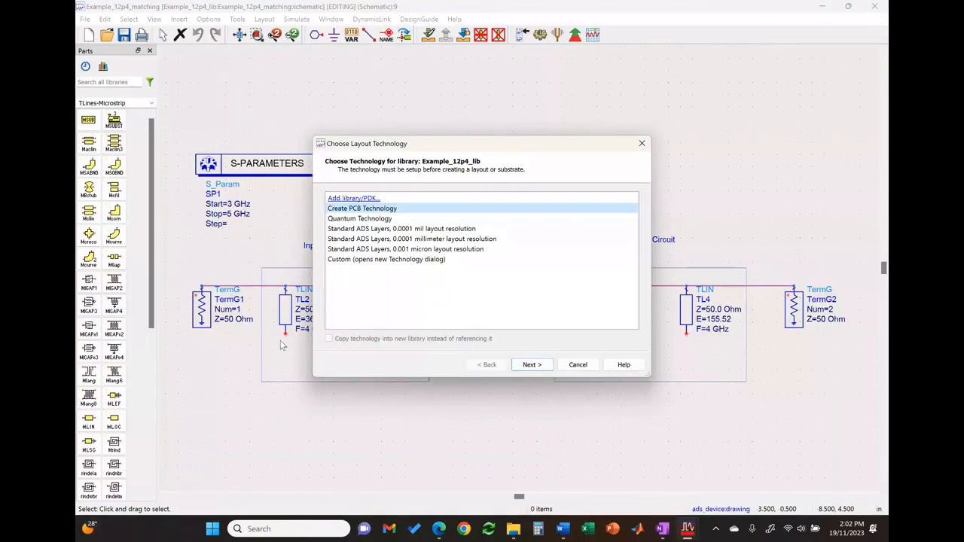
click(424, 229)
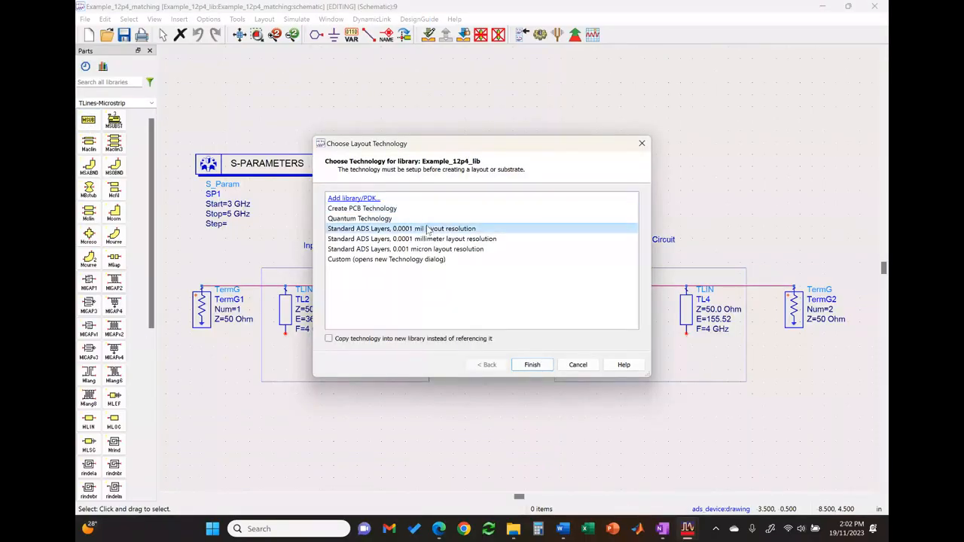
click(532, 364)
Step: Place the MSUB substrate component below the input matching circuit
click(269, 443)
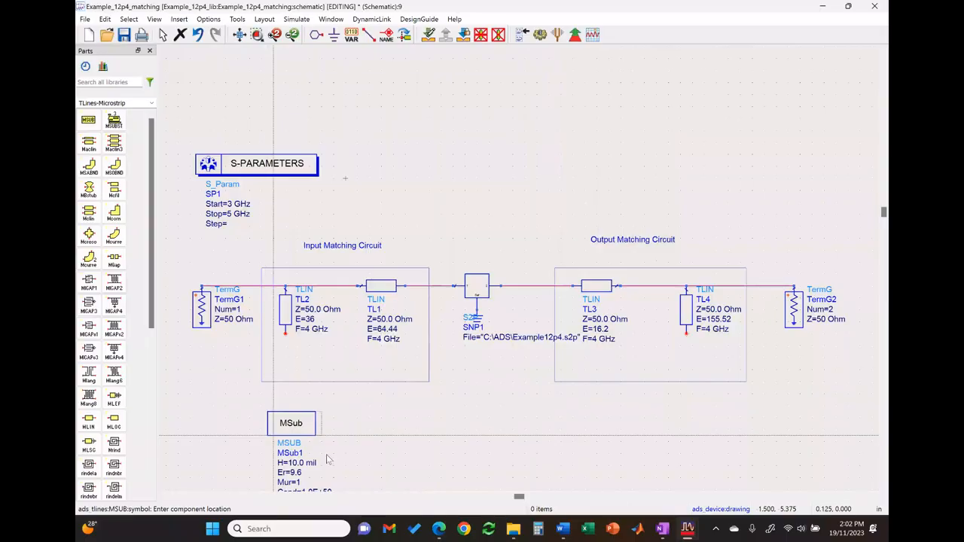
scroll(375, 485, down, 2)
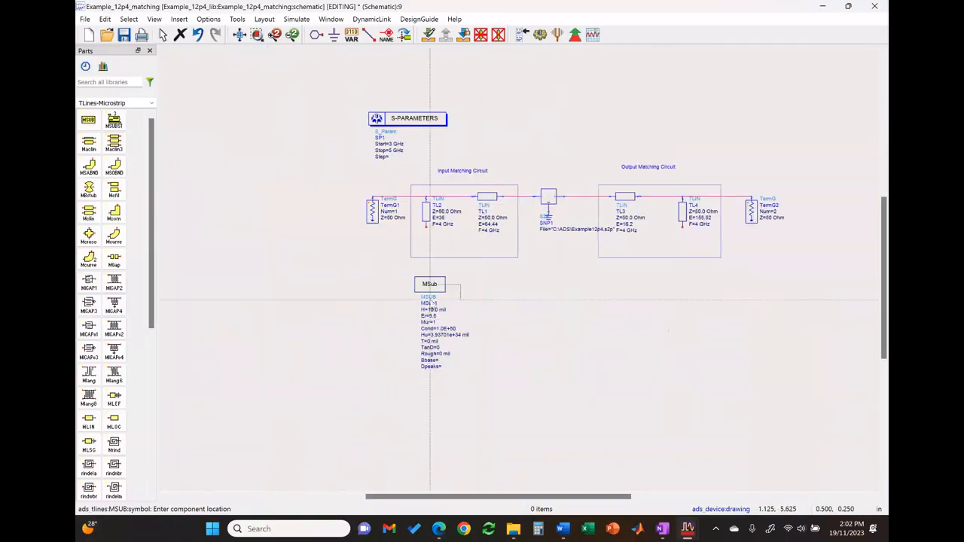
key(Escape)
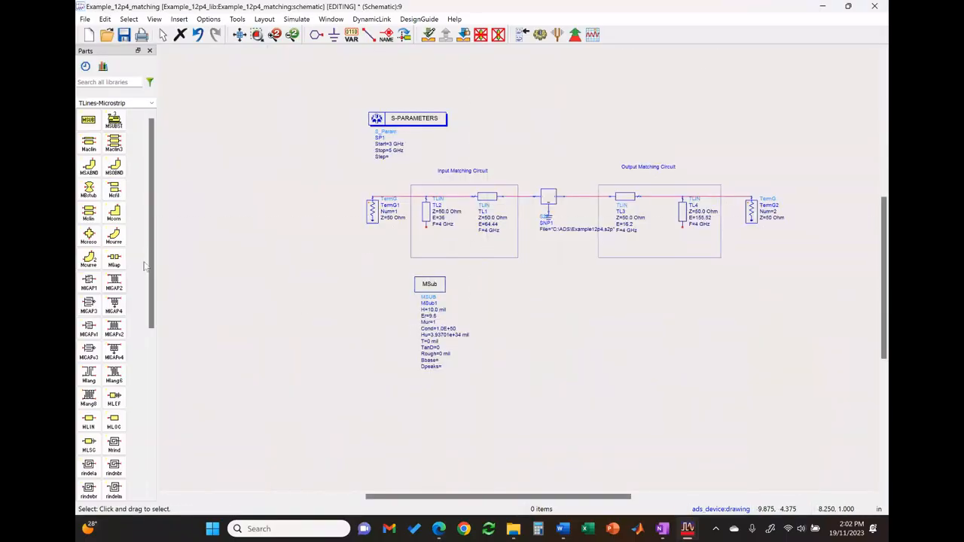
Step: Place an MLIN microstrip line beside the MSub component and look over its substrate, width and length parameters
click(88, 422)
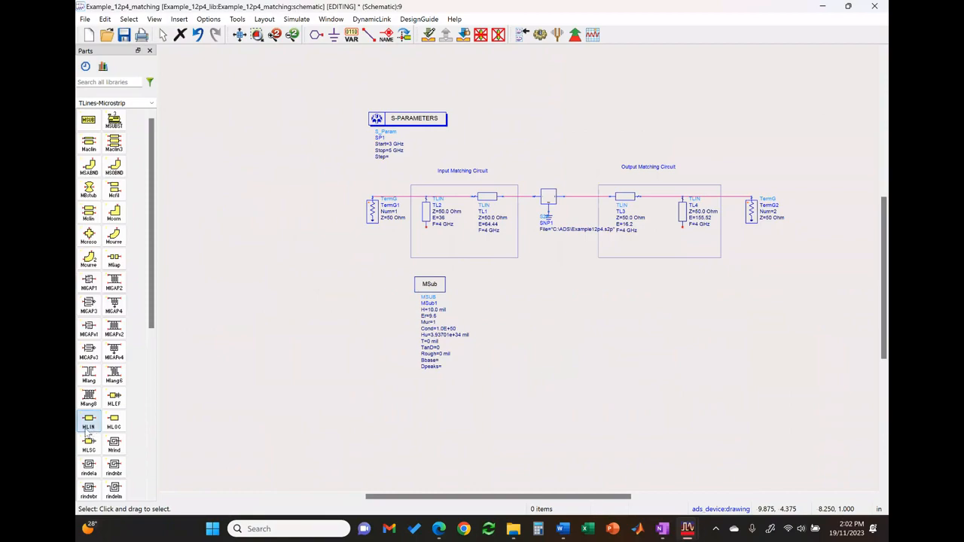
click(519, 283)
key(Escape)
click(546, 303)
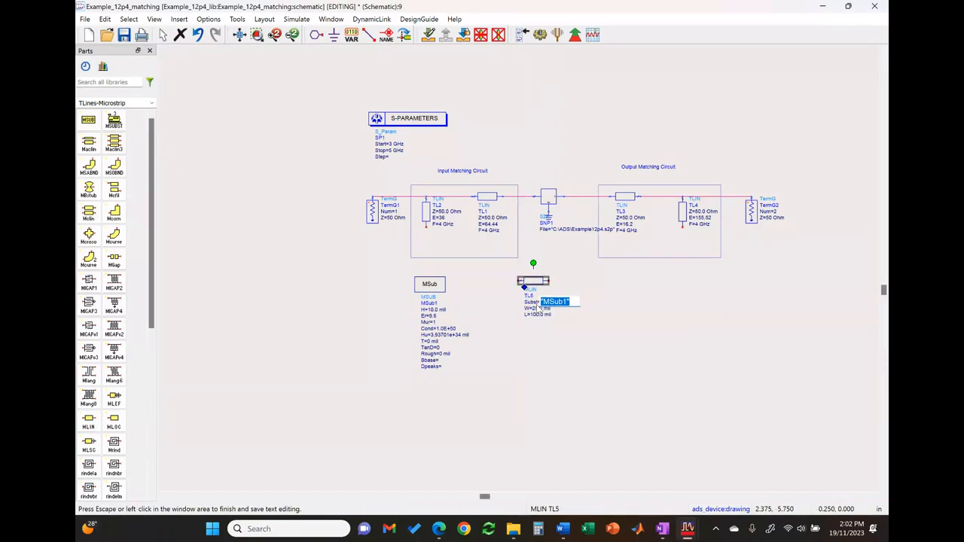
click(535, 311)
click(535, 310)
click(535, 316)
Step: Place an MLOC open-circuited microstrip stub to the right of the MLIN line
click(114, 422)
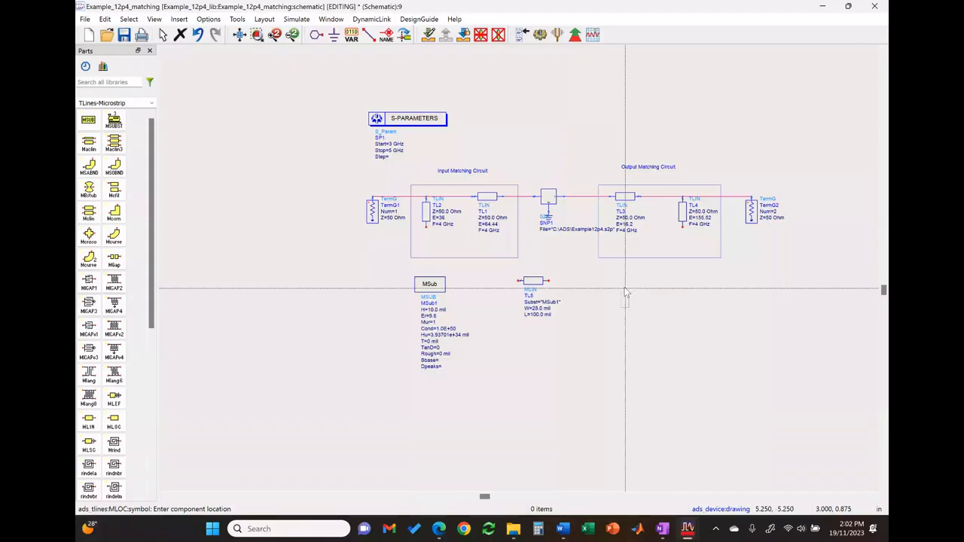
click(600, 282)
key(Escape)
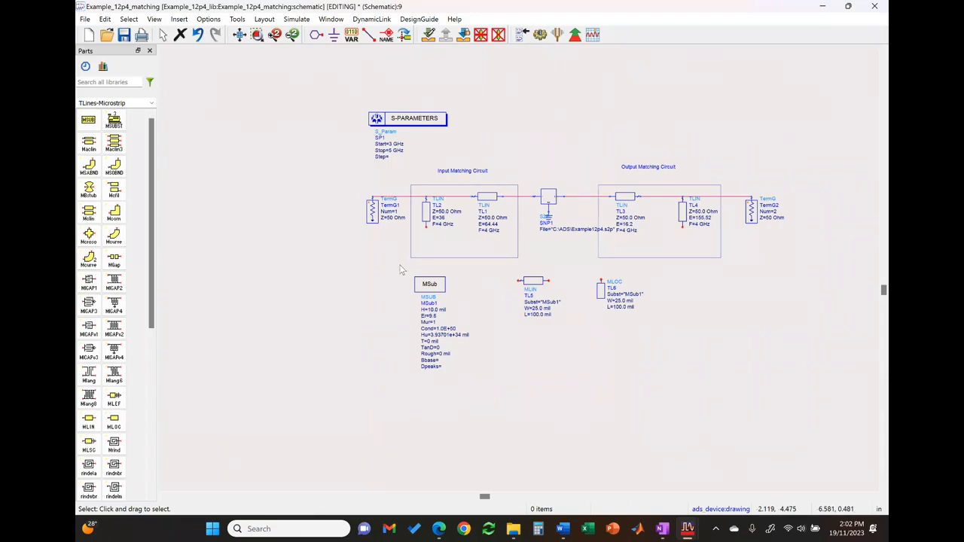
Step: Delete the MSub, MLIN and MLOC components from the schematic
drag(401, 270, 658, 388)
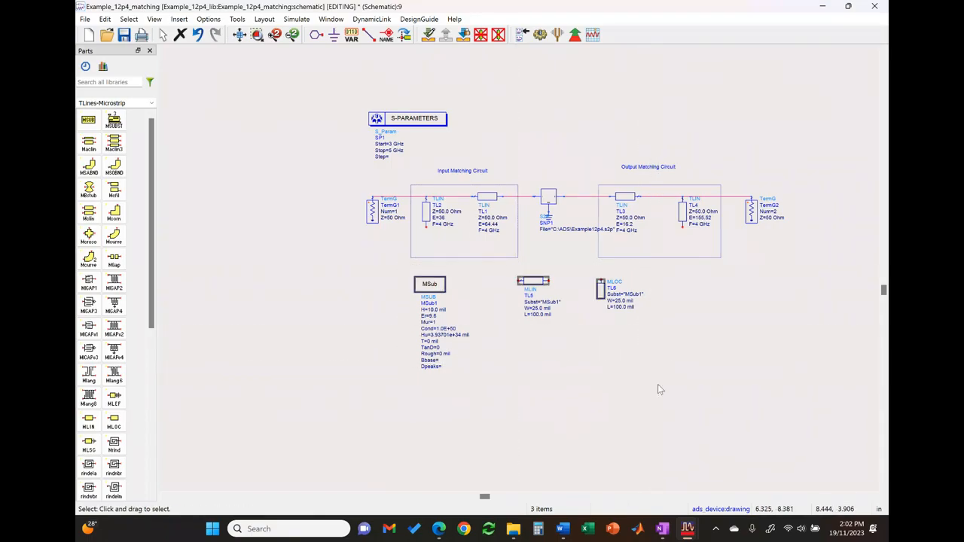
key(Delete)
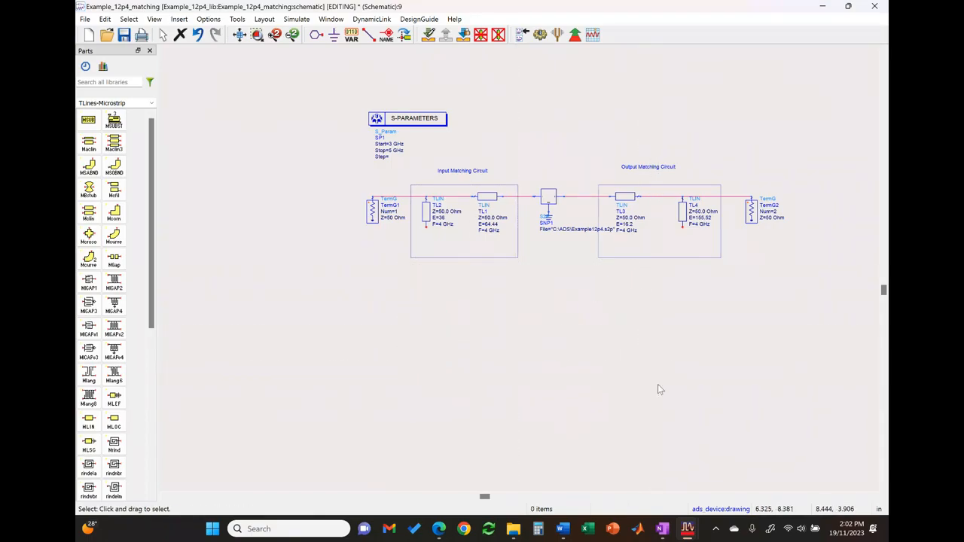